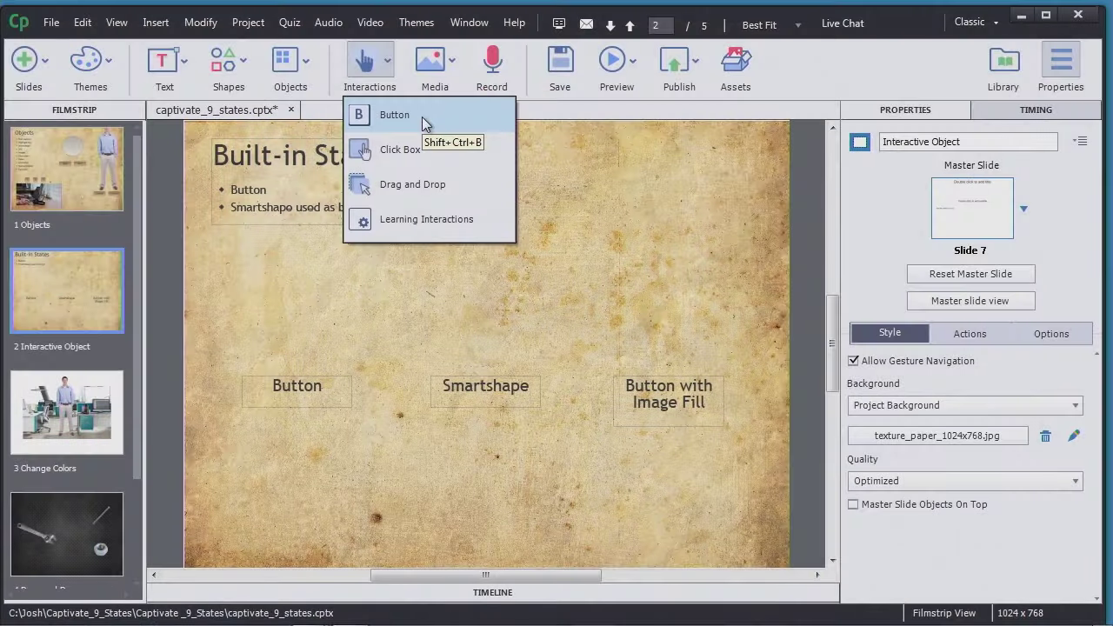
# Step: Insert a button on the Built-in States slide, enlarge it and place it above the "Button" label
pyautogui.click(422, 116)
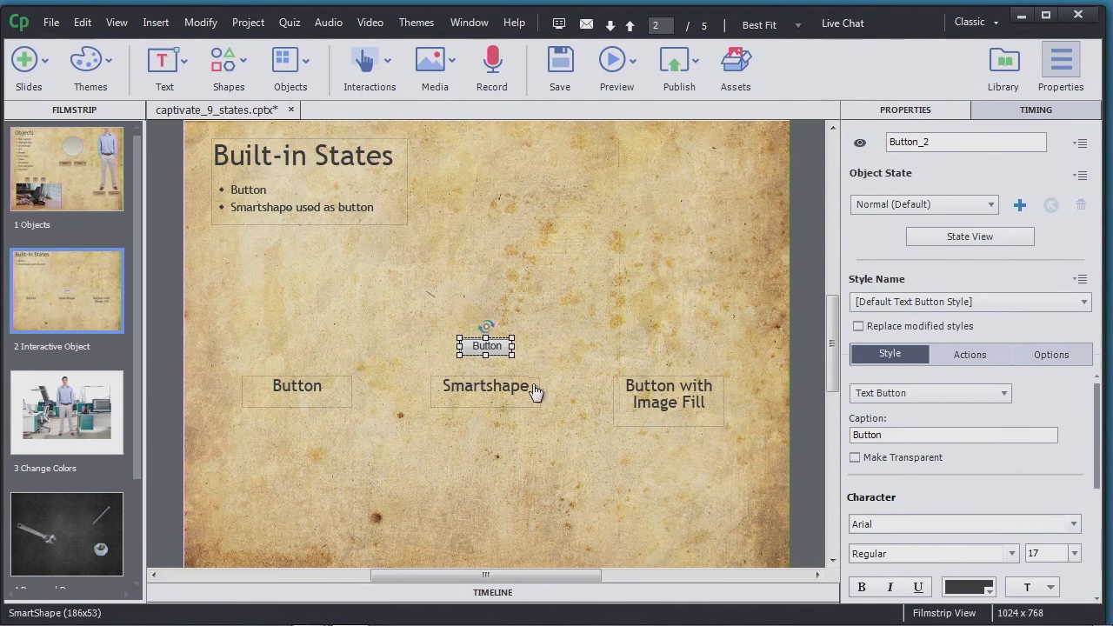
pyautogui.moveTo(459, 337); pyautogui.dragTo(409, 314)
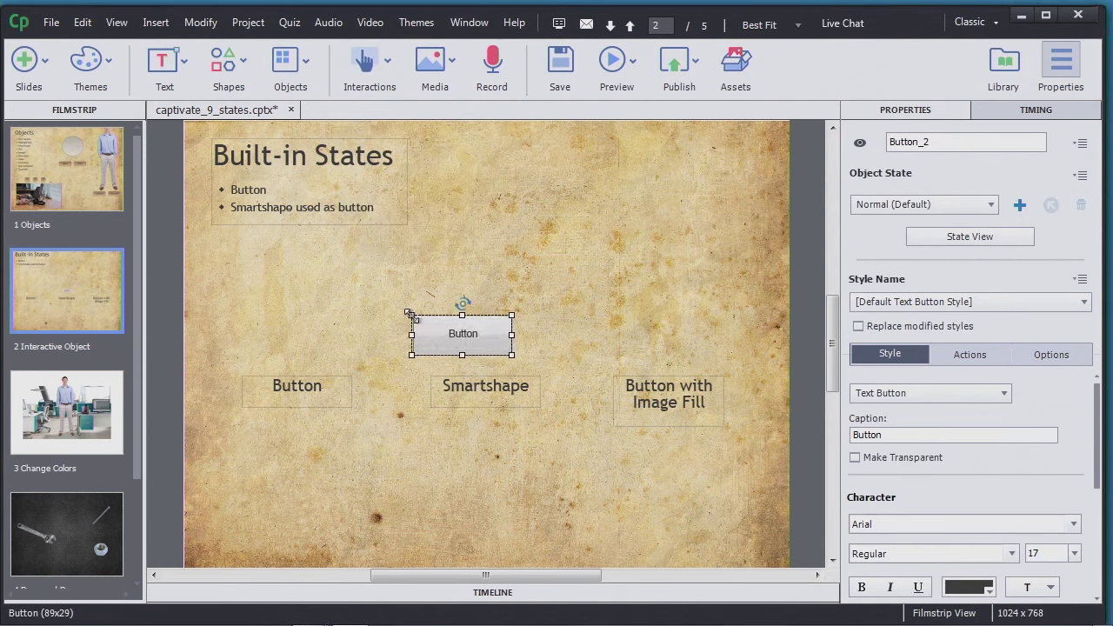
pyautogui.moveTo(467, 343); pyautogui.dragTo(306, 335)
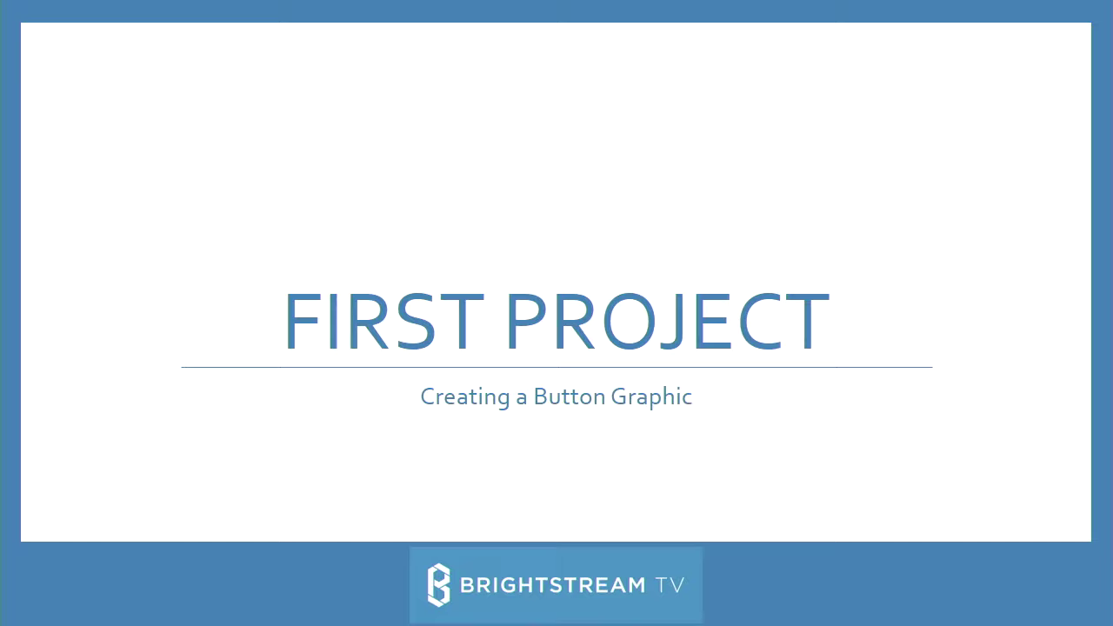
# Step: Switch to Illustrator and set up a new document named CustomButton with the Basic RGB profile at 960 x 560
pyautogui.press('super+Tab')
pyautogui.press('super+Tab')
pyautogui.press('super+Tab')
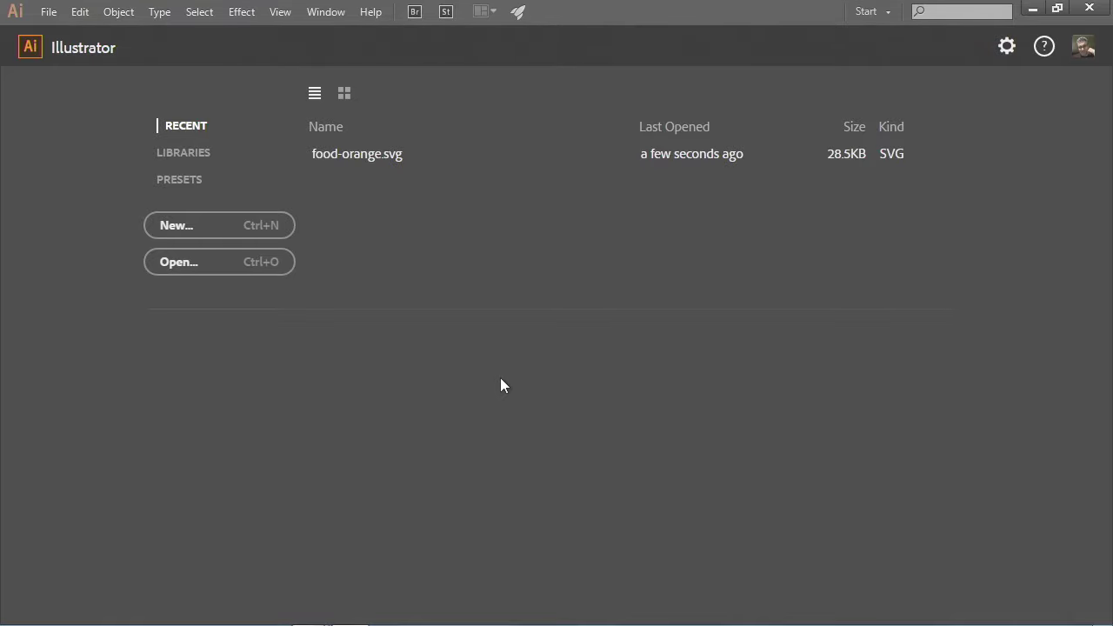
pyautogui.click(230, 228)
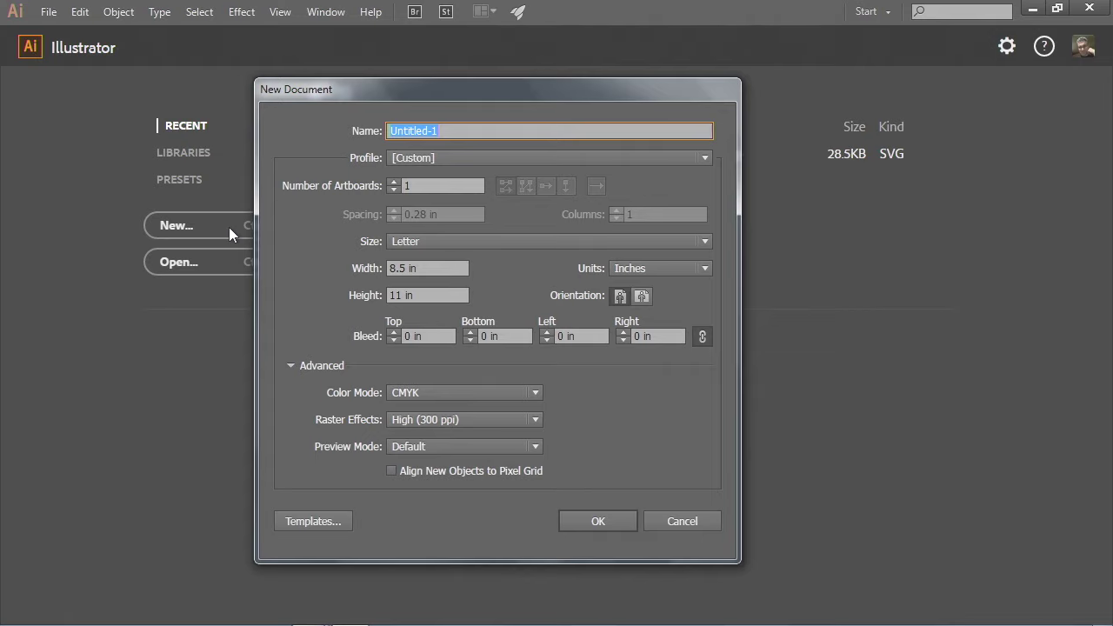
pyautogui.write('CustomButton')
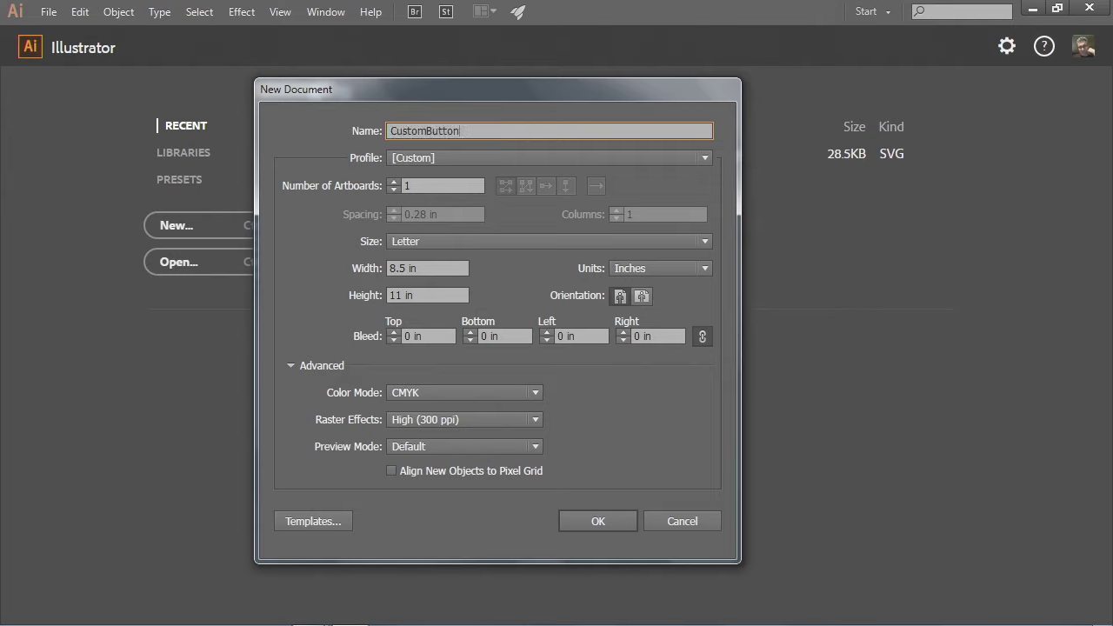
pyautogui.click(467, 160)
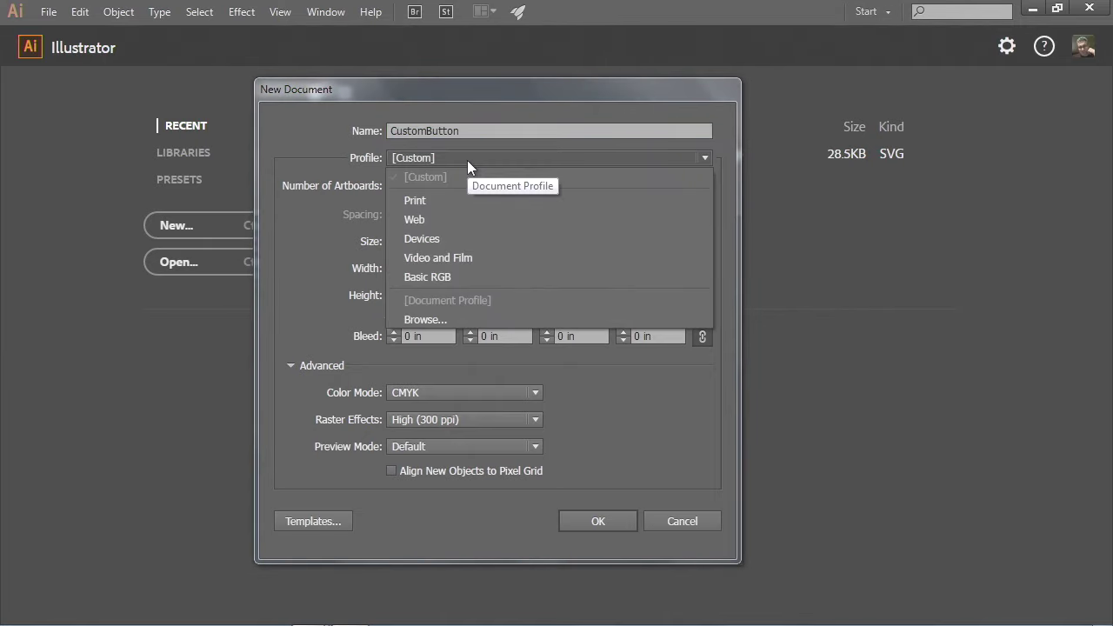
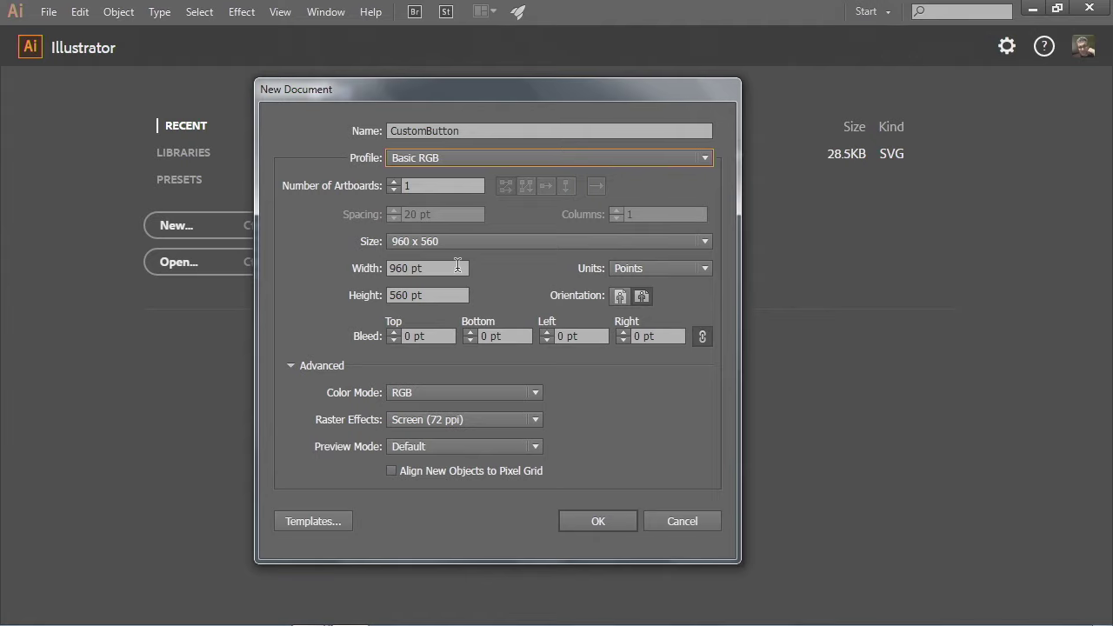
pyautogui.click(448, 242)
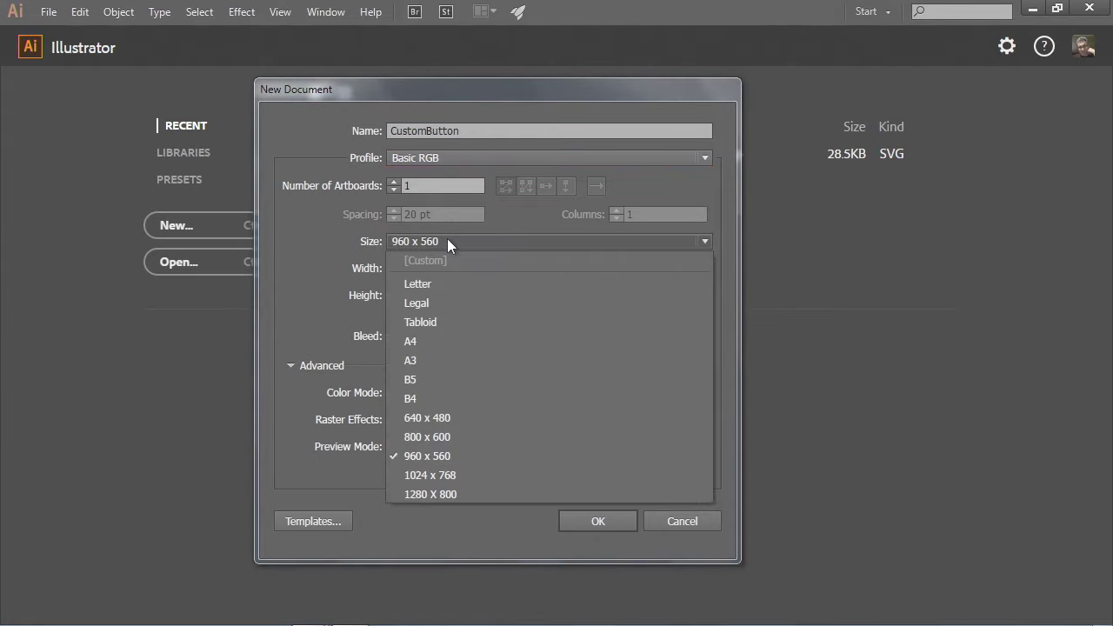
pyautogui.click(527, 209)
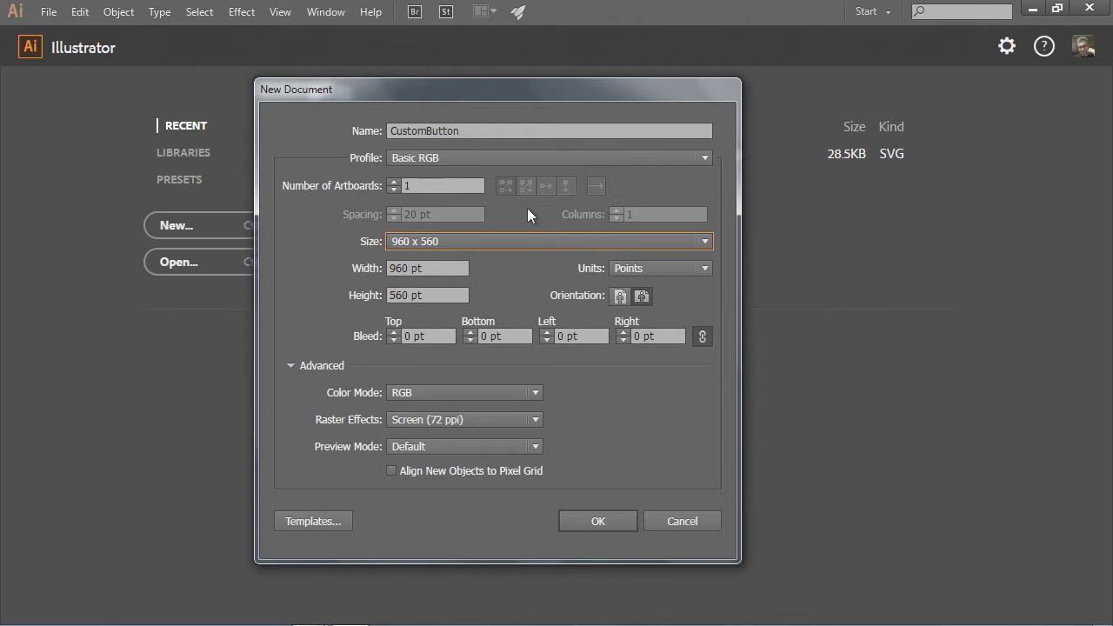
# Step: Set the new document's units to inches and create the document
pyautogui.click(650, 268)
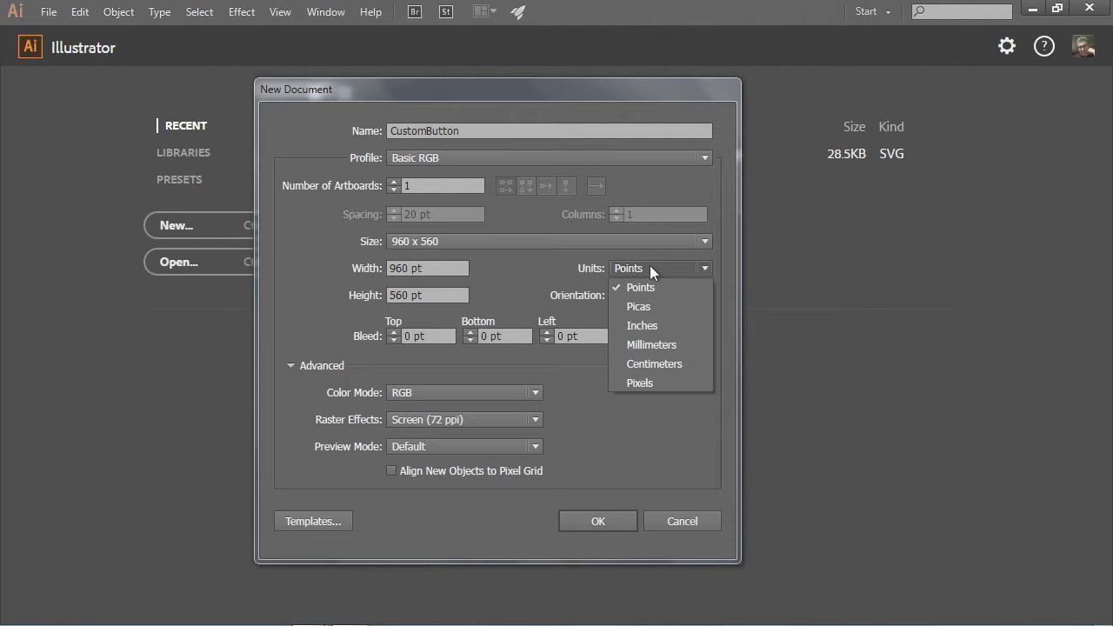
pyautogui.click(657, 326)
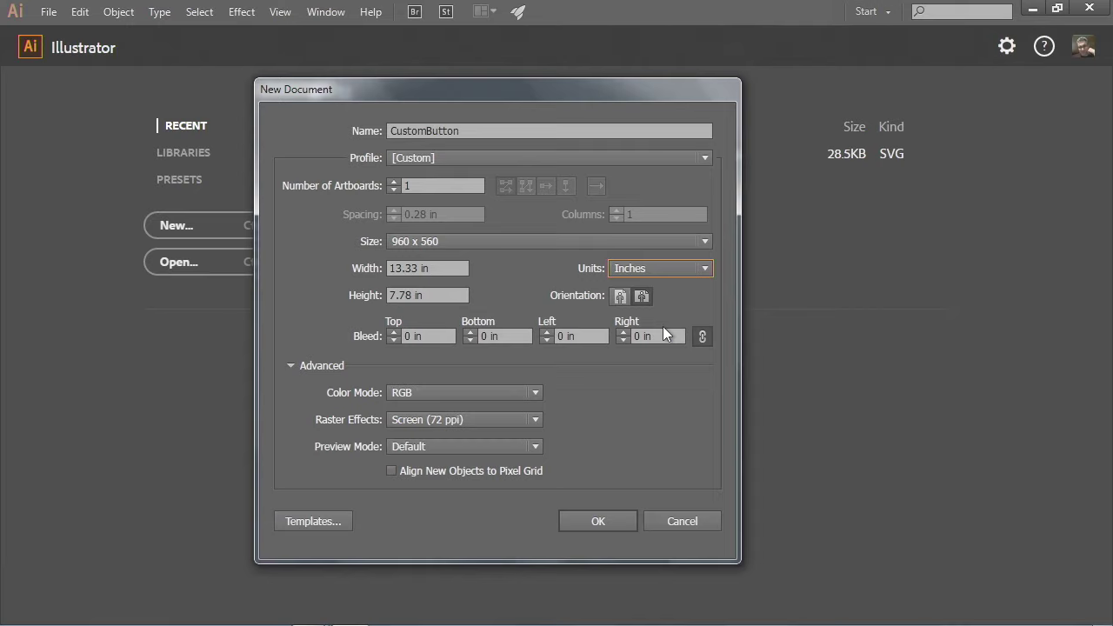
pyautogui.moveTo(418, 269); pyautogui.dragTo(374, 273)
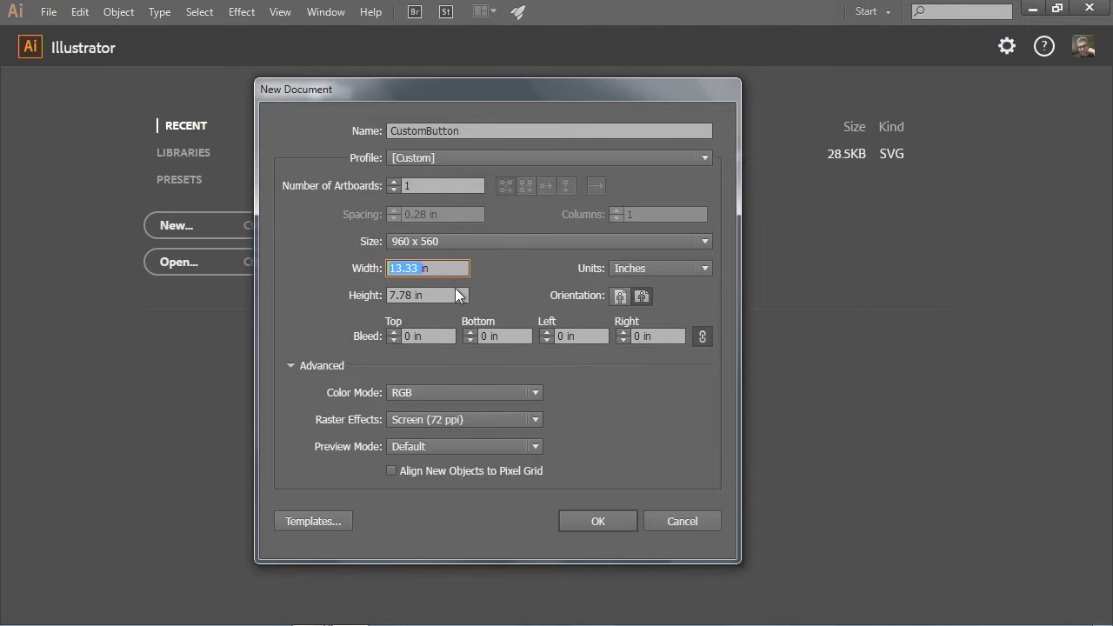
pyautogui.click(600, 524)
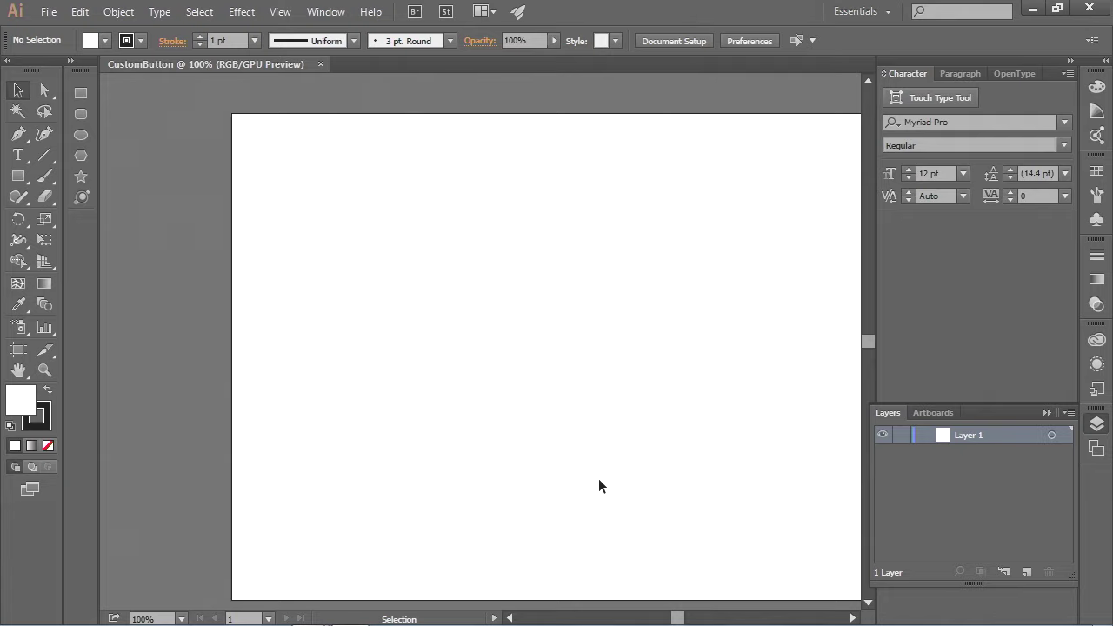
# Step: Reset the Essentials workspace and fit the artboard to the window
pyautogui.click(864, 12)
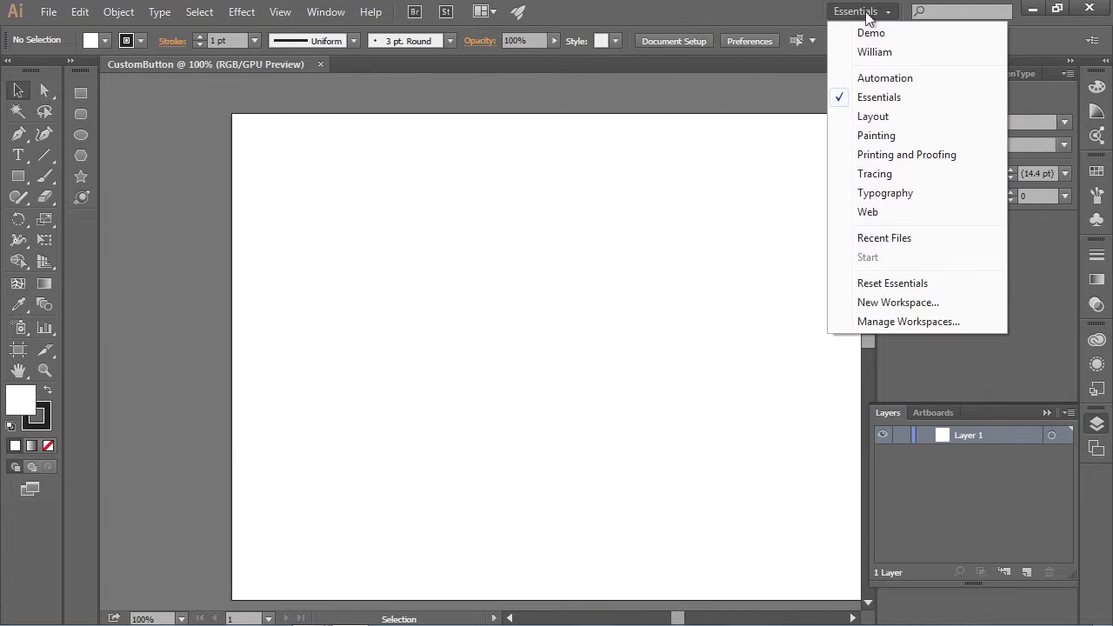
pyautogui.click(914, 283)
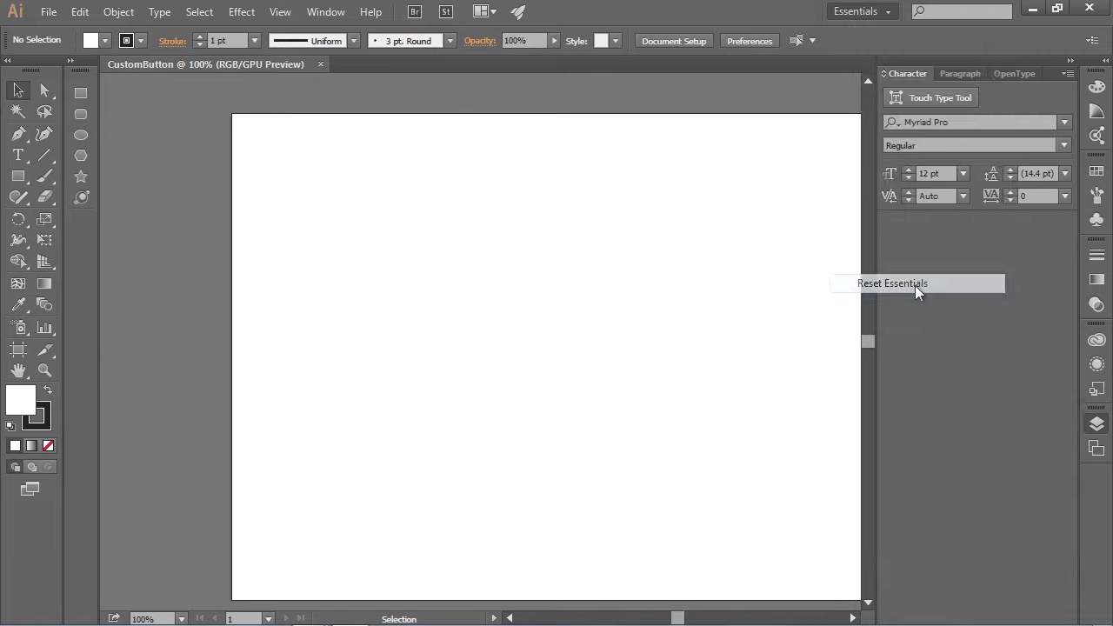
pyautogui.click(1094, 342)
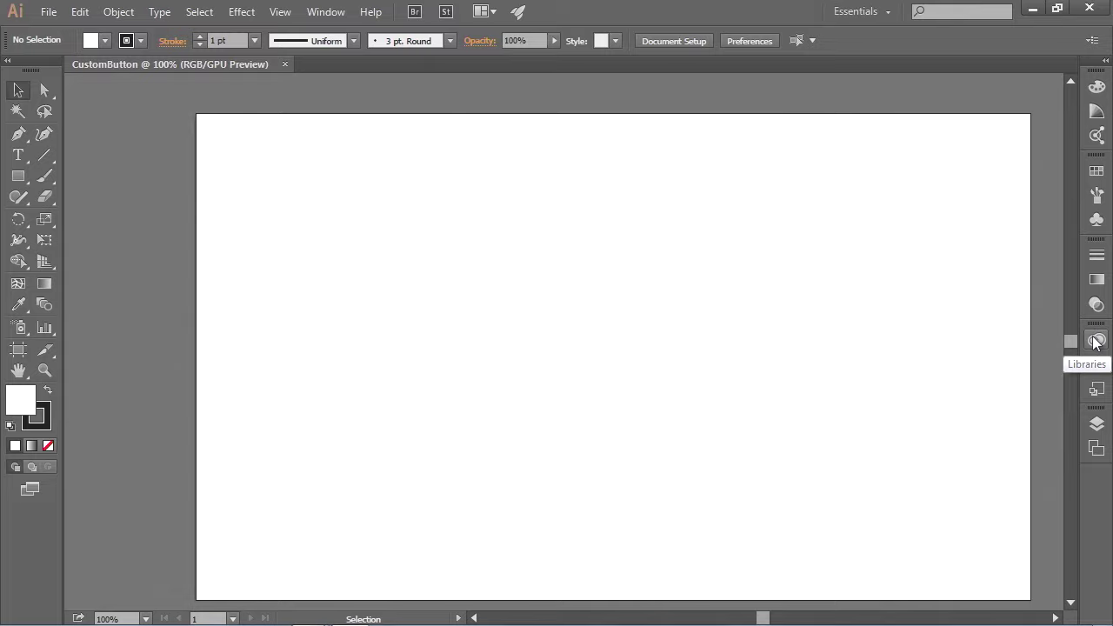
pyautogui.hotkey('ctrl', '0')
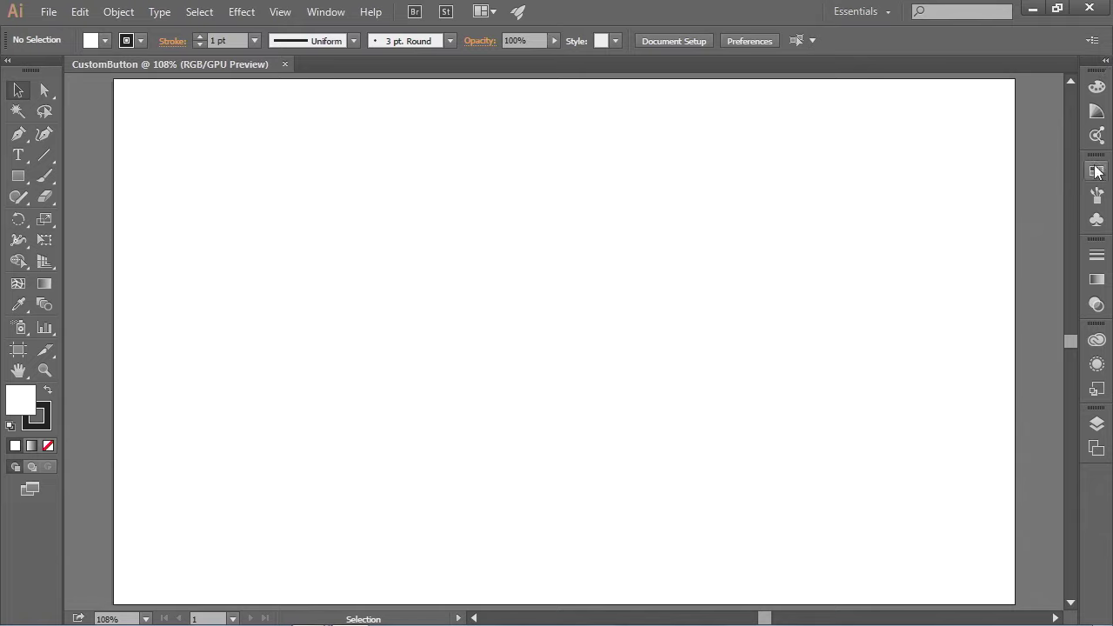
# Step: Show the full set of stroke options and collapse the stroke settings again
pyautogui.click(1097, 260)
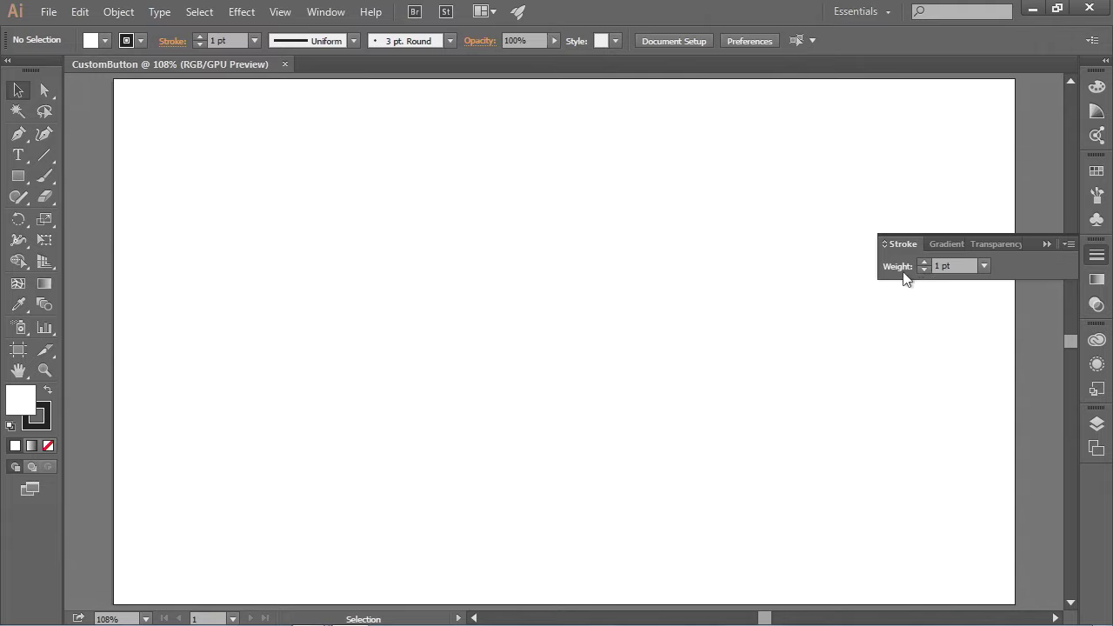
pyautogui.click(1070, 246)
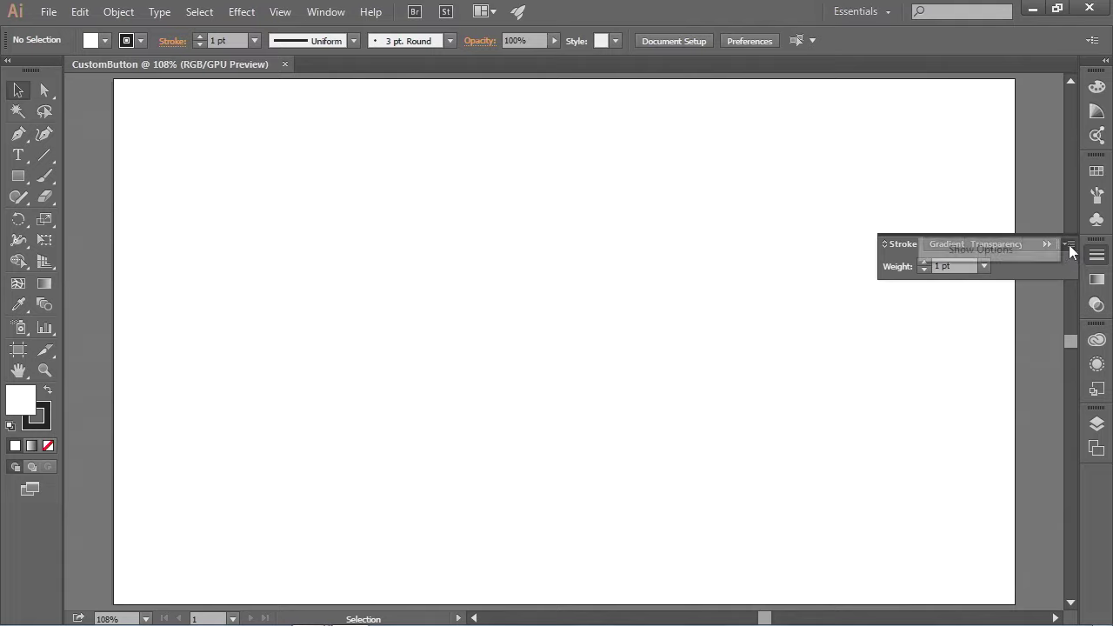
pyautogui.click(1025, 253)
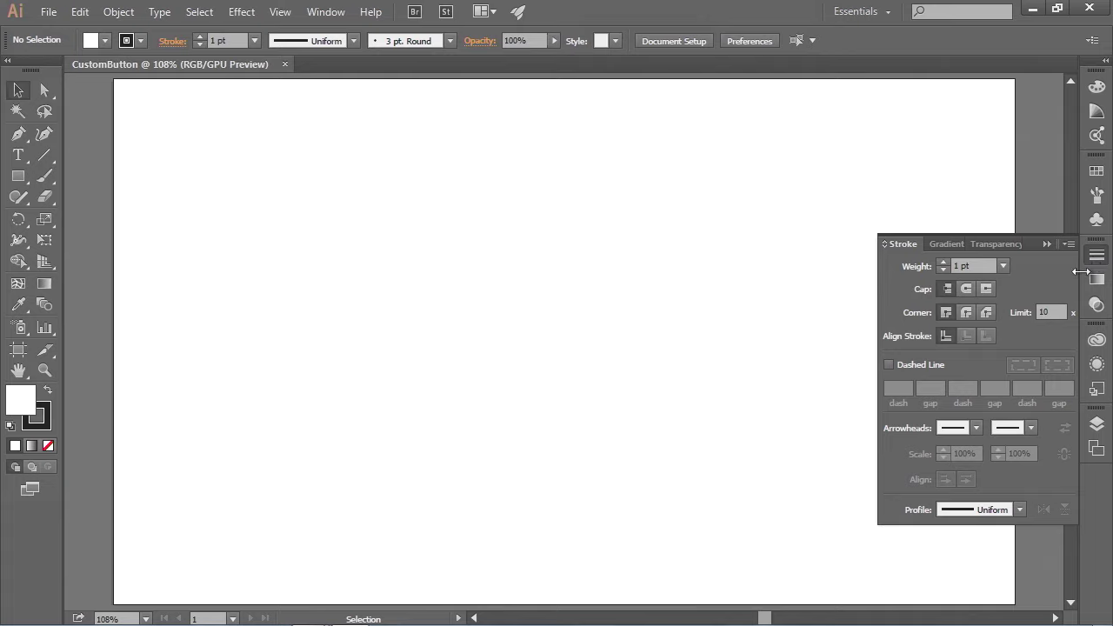
pyautogui.click(1046, 245)
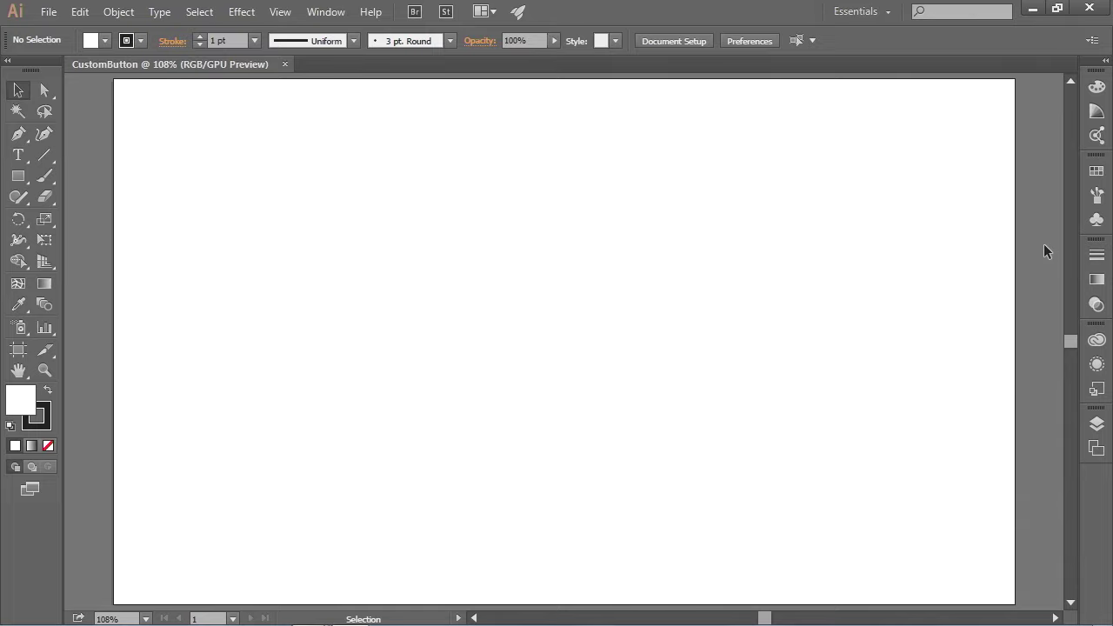
pyautogui.click(1097, 257)
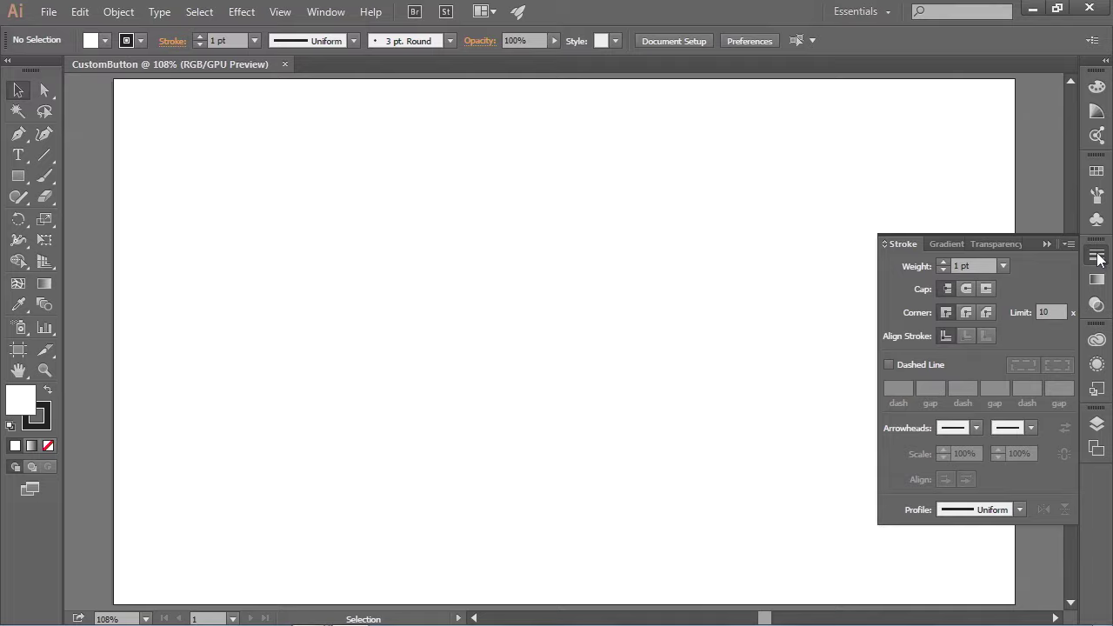
pyautogui.click(1097, 257)
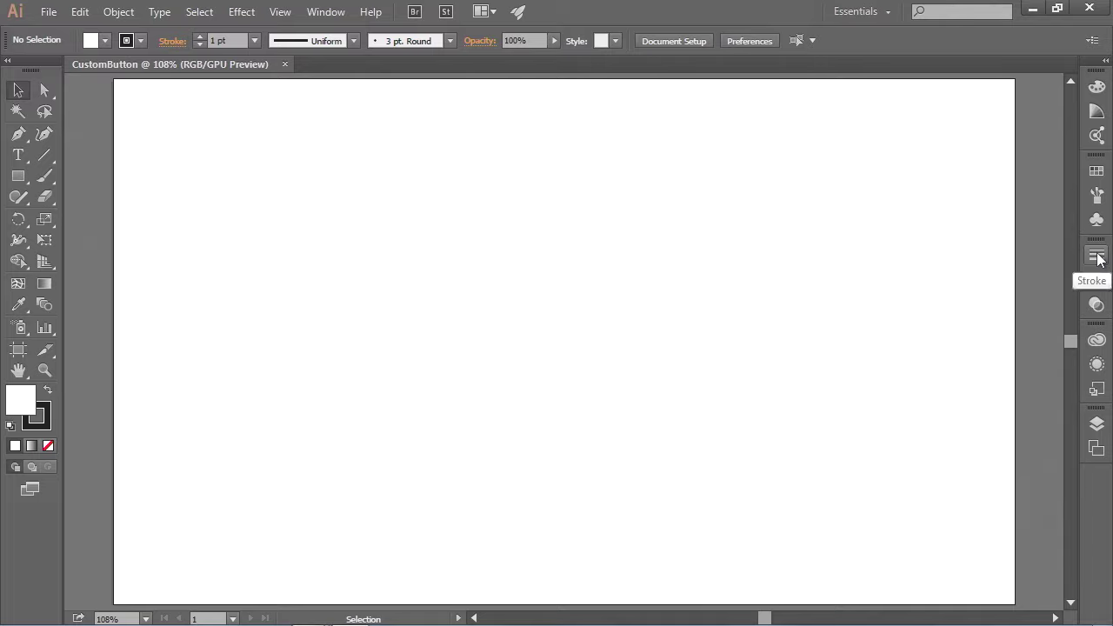
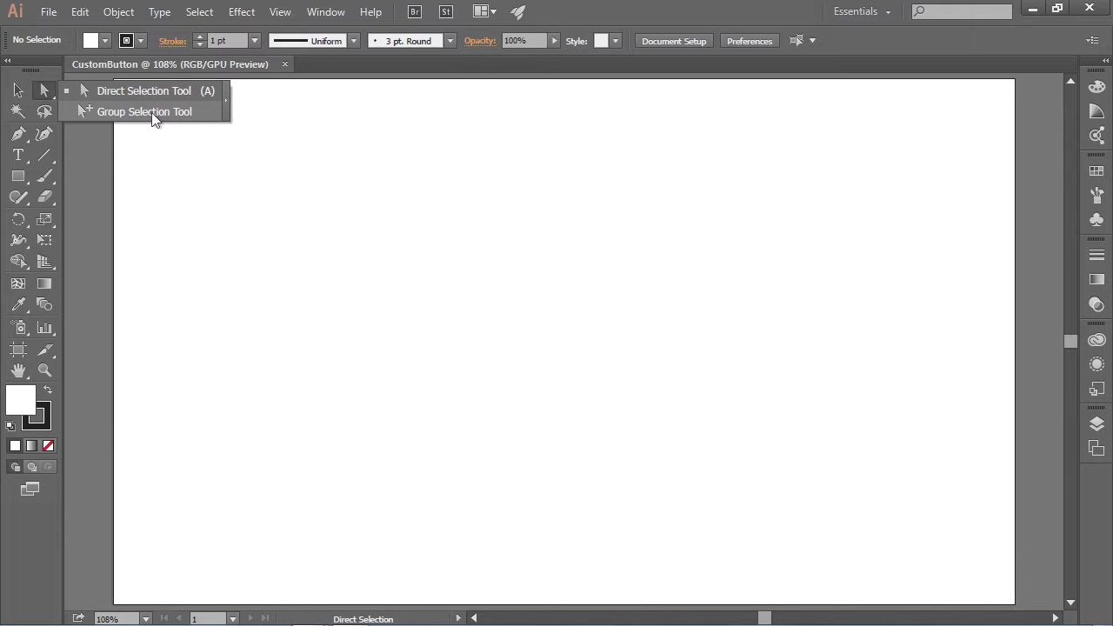
# Step: Create a rectangle 1 in wide and 2 in high near the artboard's upper-left corner
pyautogui.click(122, 90)
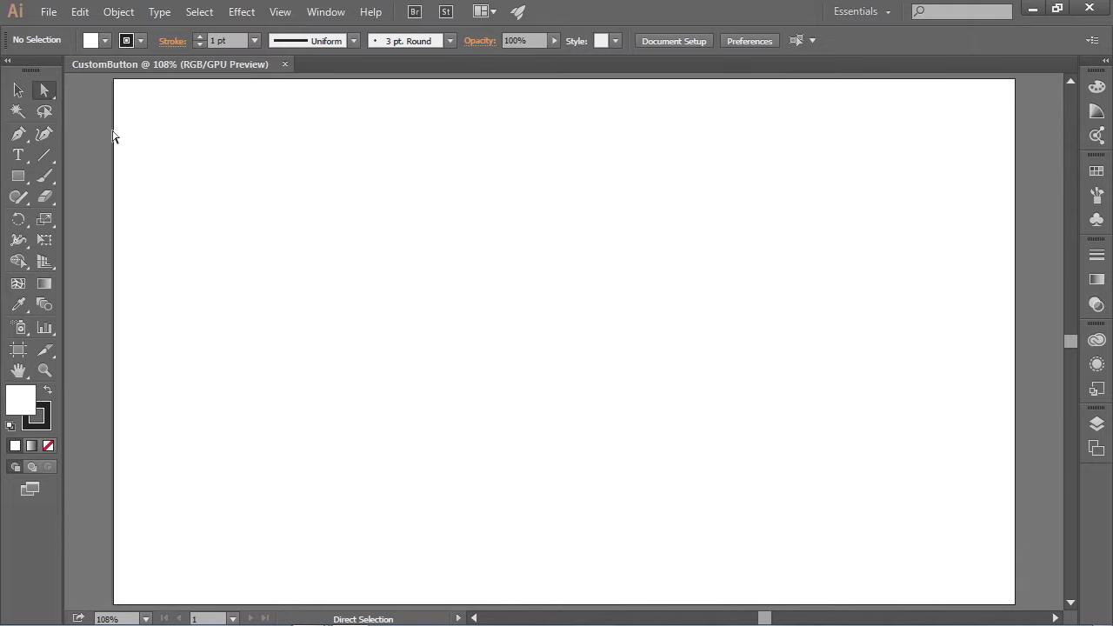
pyautogui.click(18, 178)
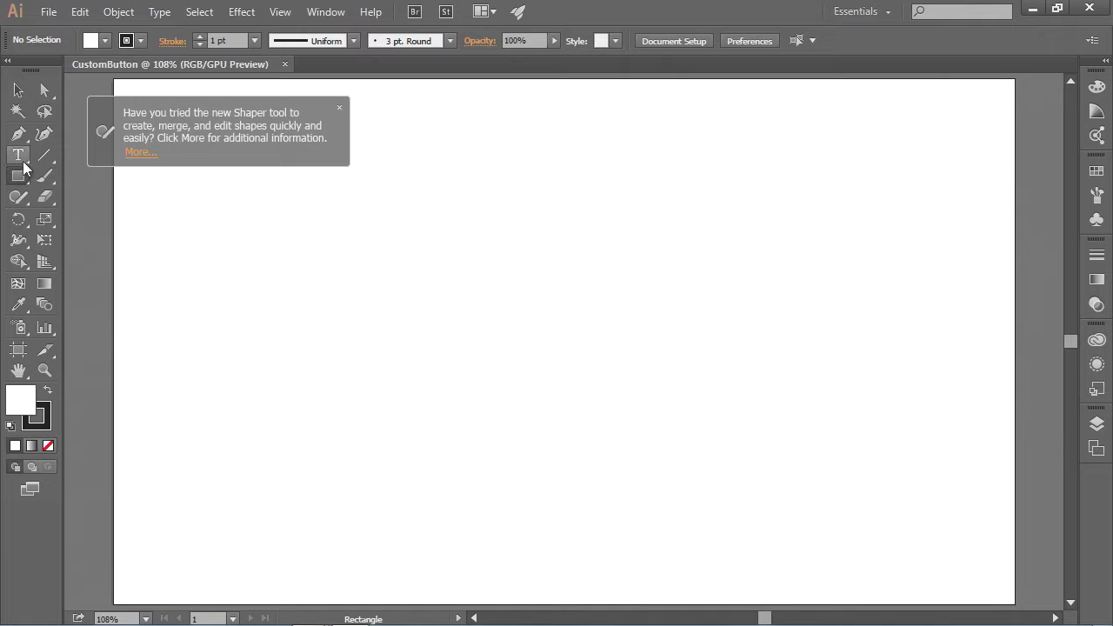
pyautogui.click(188, 136)
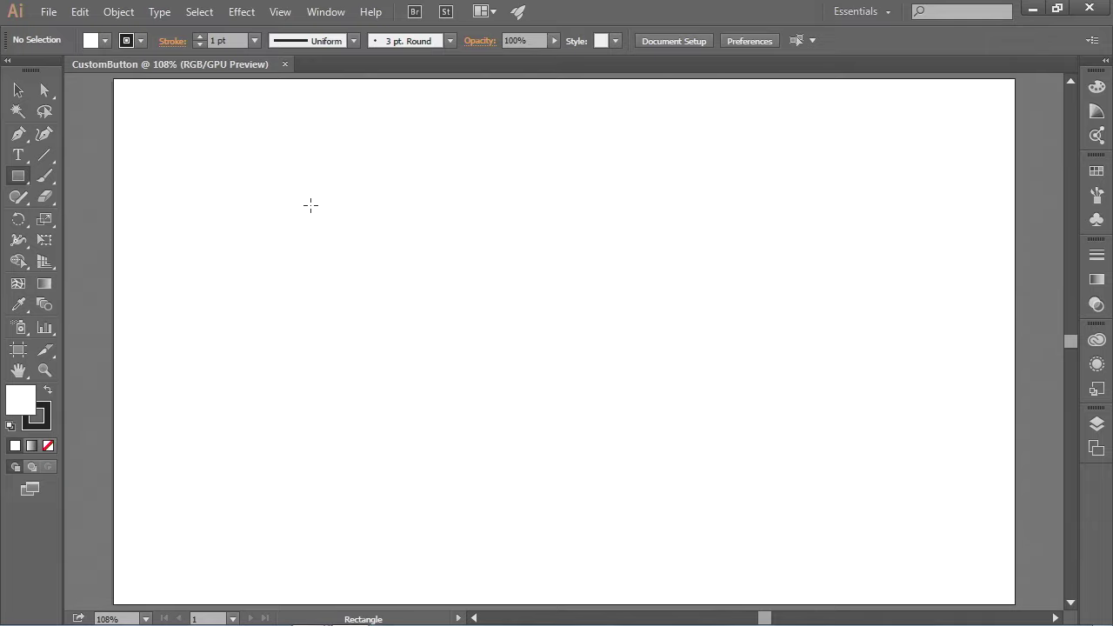
pyautogui.click(190, 149)
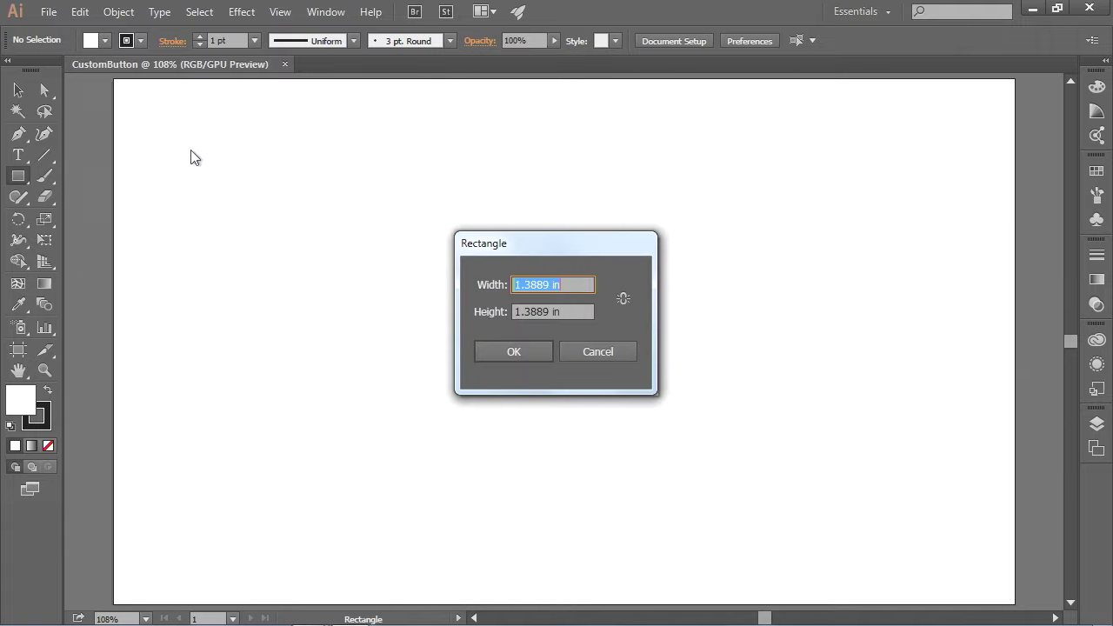
pyautogui.write('1')
pyautogui.press('Tab')
pyautogui.write('2')
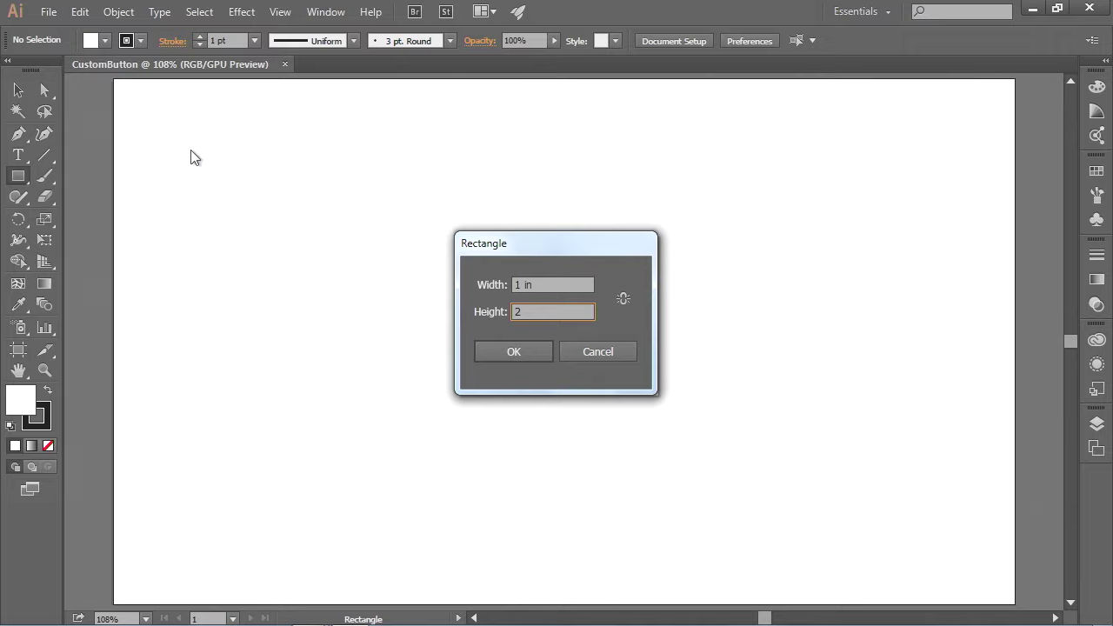
pyautogui.click(486, 352)
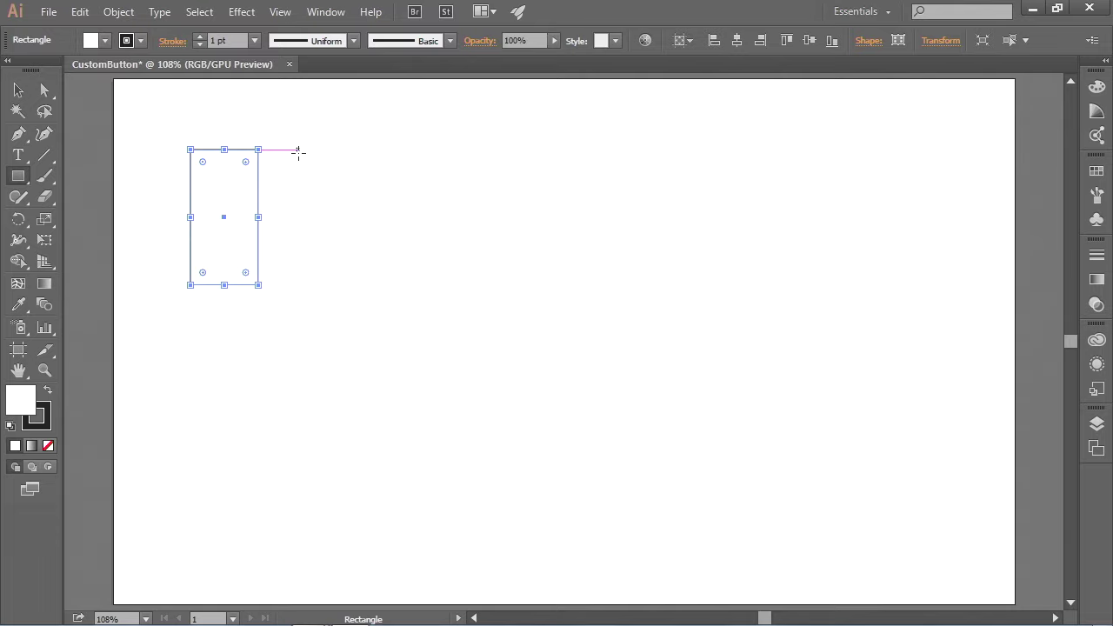
# Step: Draw a second, taller and narrower rectangle freehand to the right of the 1 x 2 in rectangle
pyautogui.moveTo(347, 187)
pyautogui.mouseDown()
pyautogui.moveTo(472, 244)
pyautogui.moveTo(584, 245)
pyautogui.moveTo(634, 309)
pyautogui.moveTo(561, 455)
pyautogui.moveTo(472, 495)
pyautogui.moveTo(400, 498)
pyautogui.moveTo(599, 496)
pyautogui.moveTo(773, 457)
pyautogui.moveTo(755, 389)
pyautogui.moveTo(573, 296)
pyautogui.moveTo(453, 274)
pyautogui.moveTo(405, 376)
pyautogui.moveTo(401, 416)
pyautogui.mouseUp()
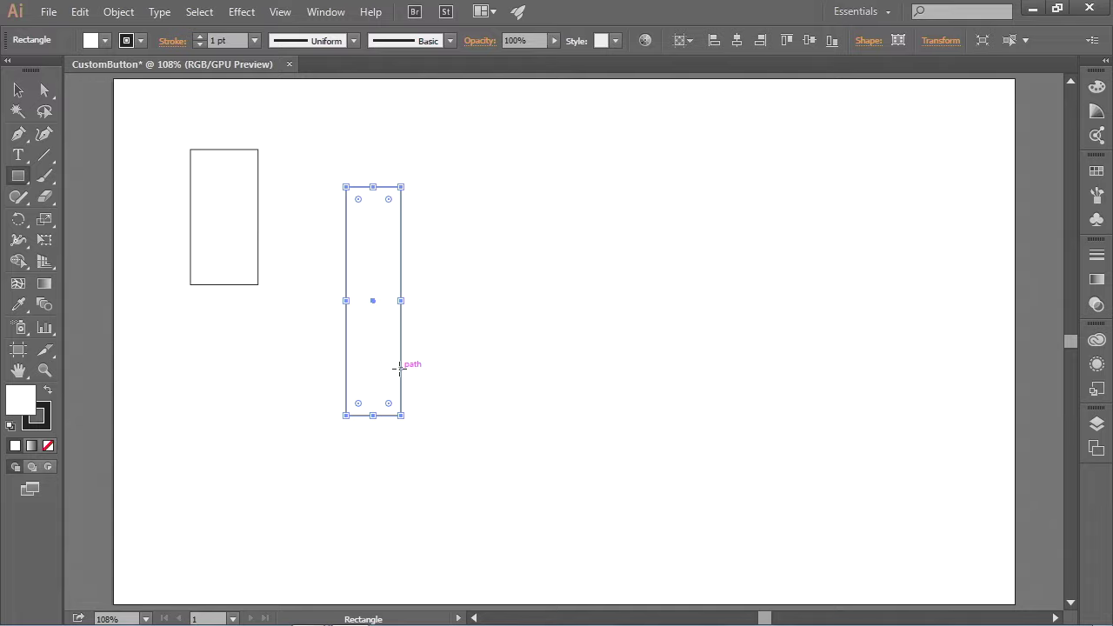
pyautogui.click(20, 178)
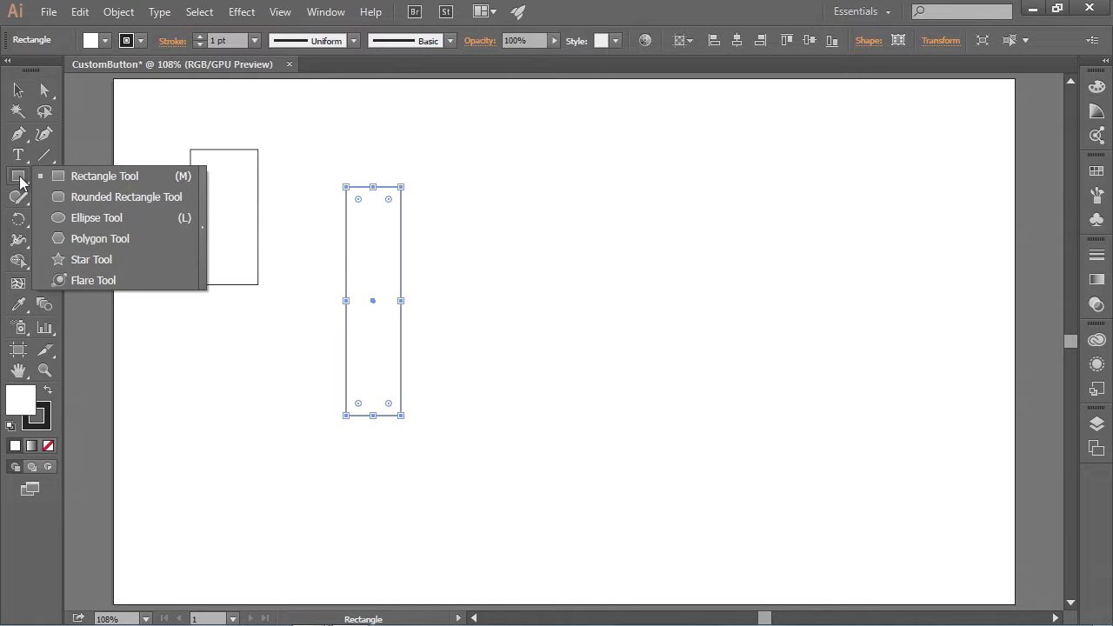
pyautogui.click(19, 178)
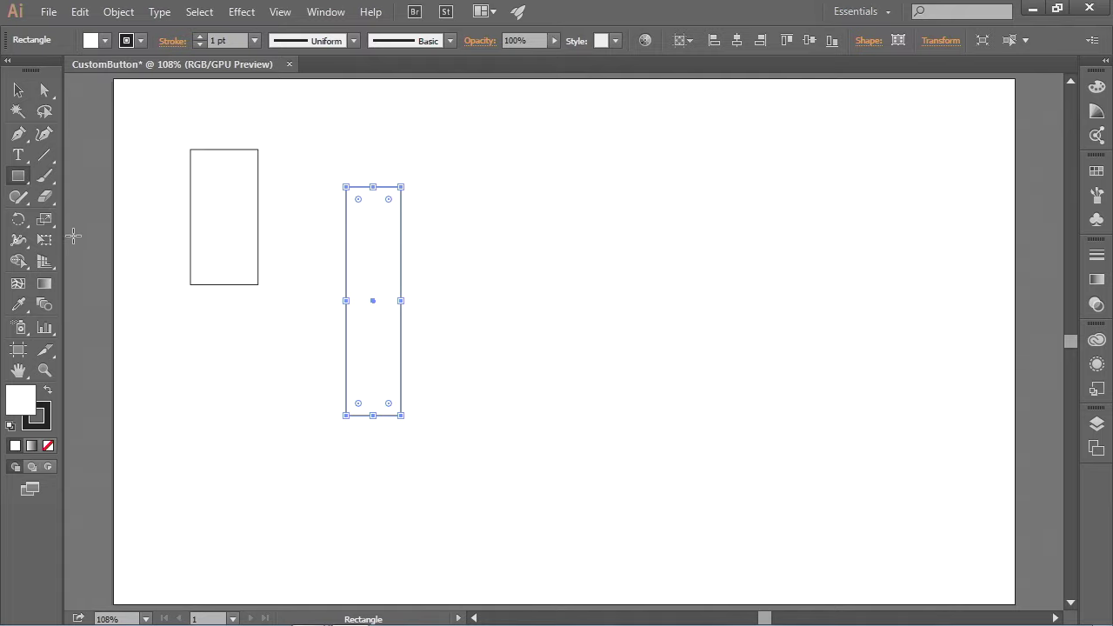
# Step: Rotate the tall, narrow rectangle freehand about 120° clockwise around its center
pyautogui.click(18, 219)
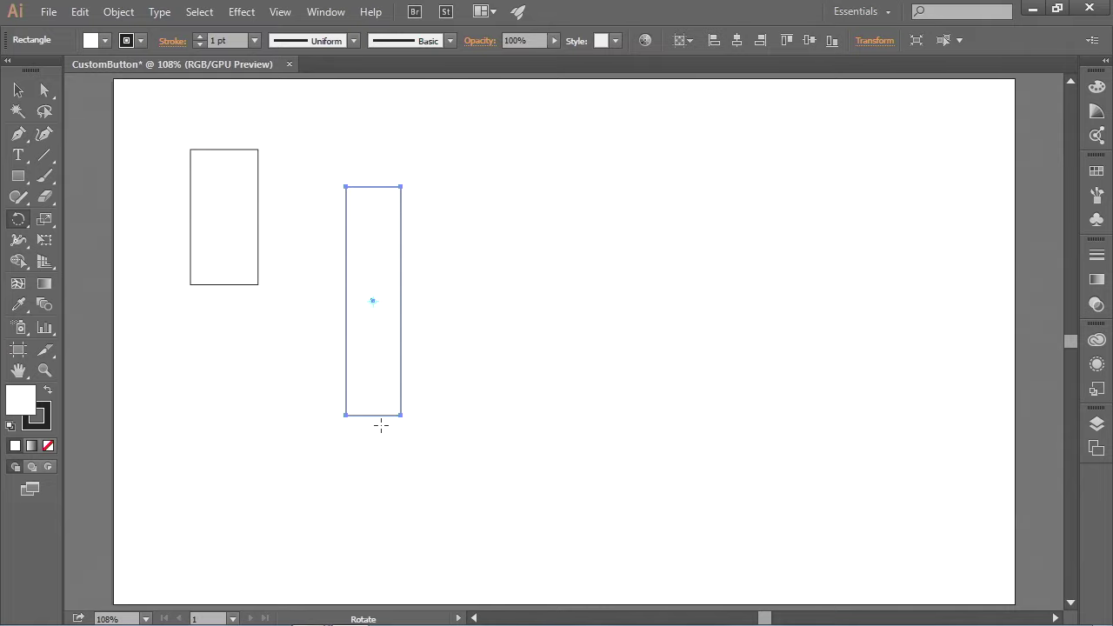
pyautogui.moveTo(391, 409); pyautogui.dragTo(289, 271)
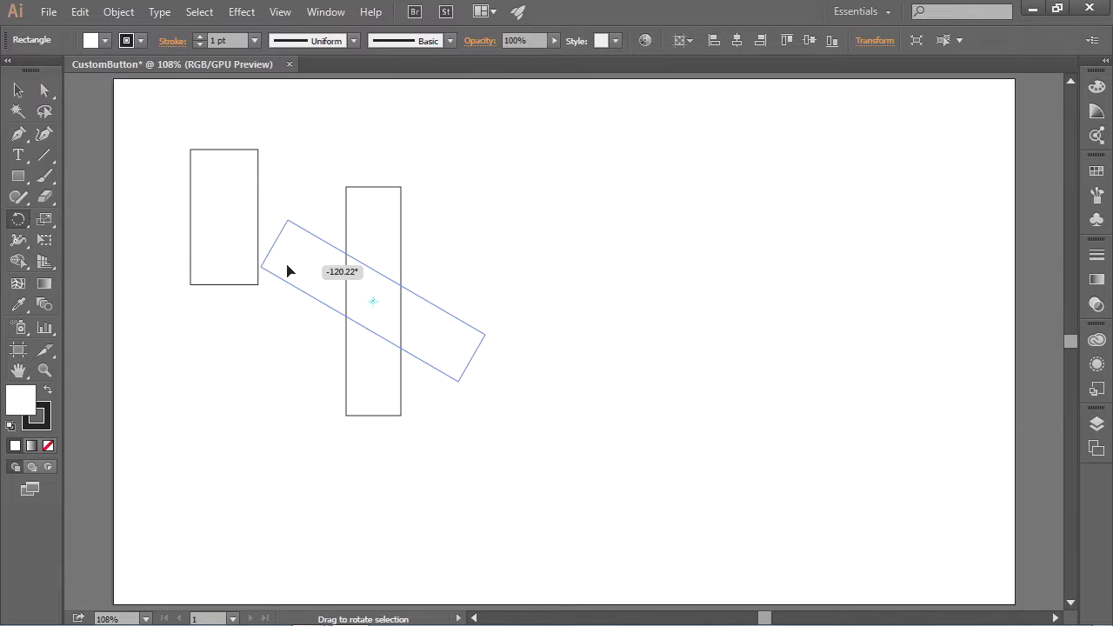
pyautogui.moveTo(290, 271); pyautogui.dragTo(288, 266)
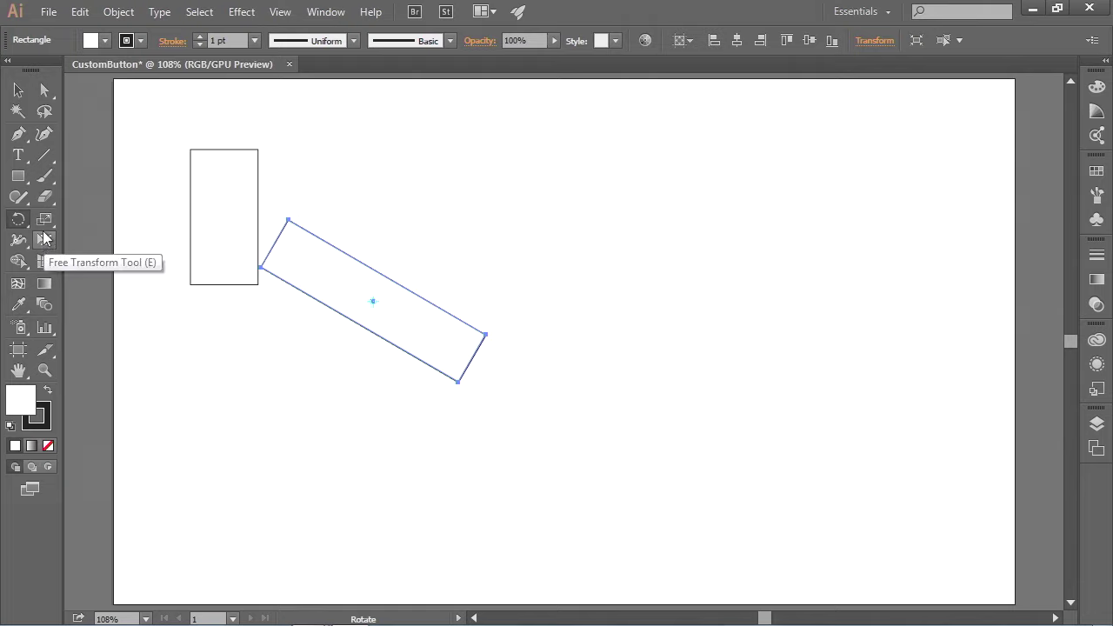
pyautogui.click(19, 220)
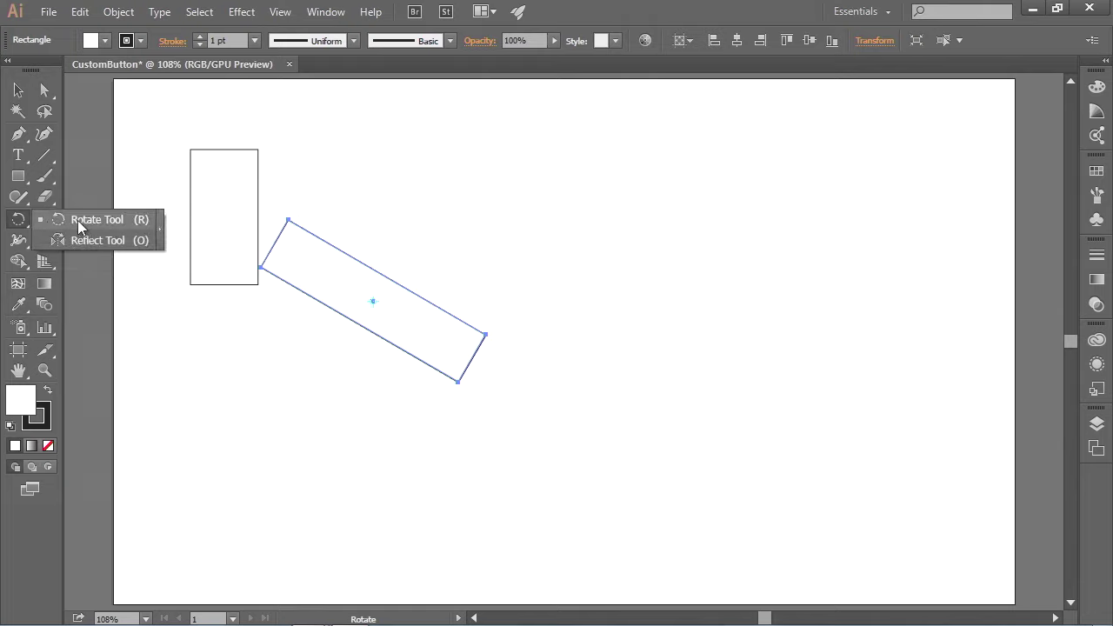
pyautogui.click(19, 222)
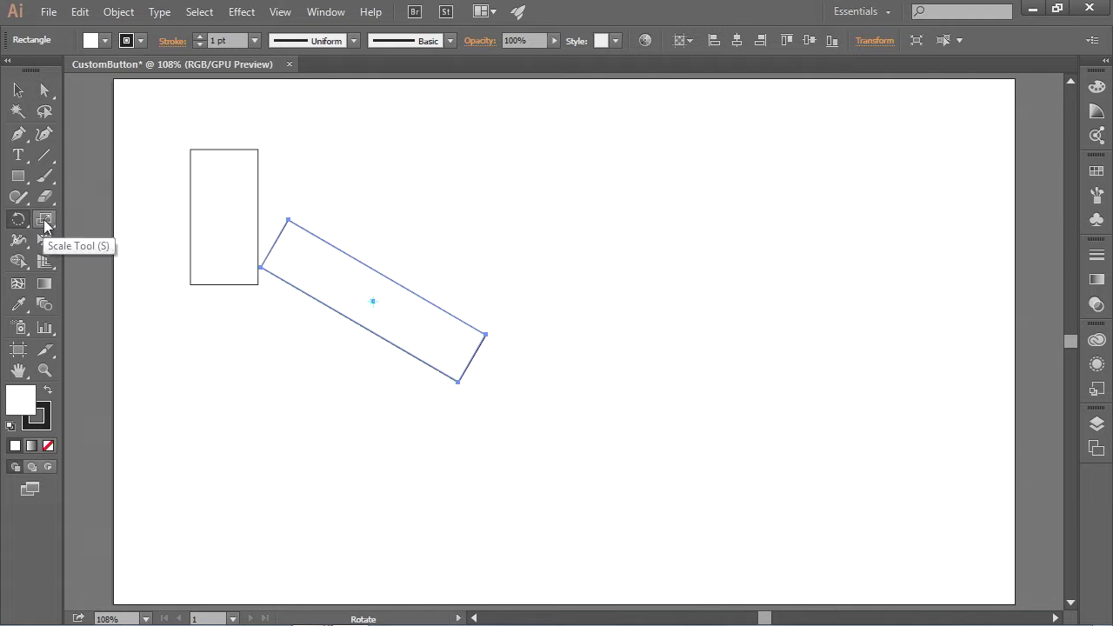
pyautogui.click(44, 223)
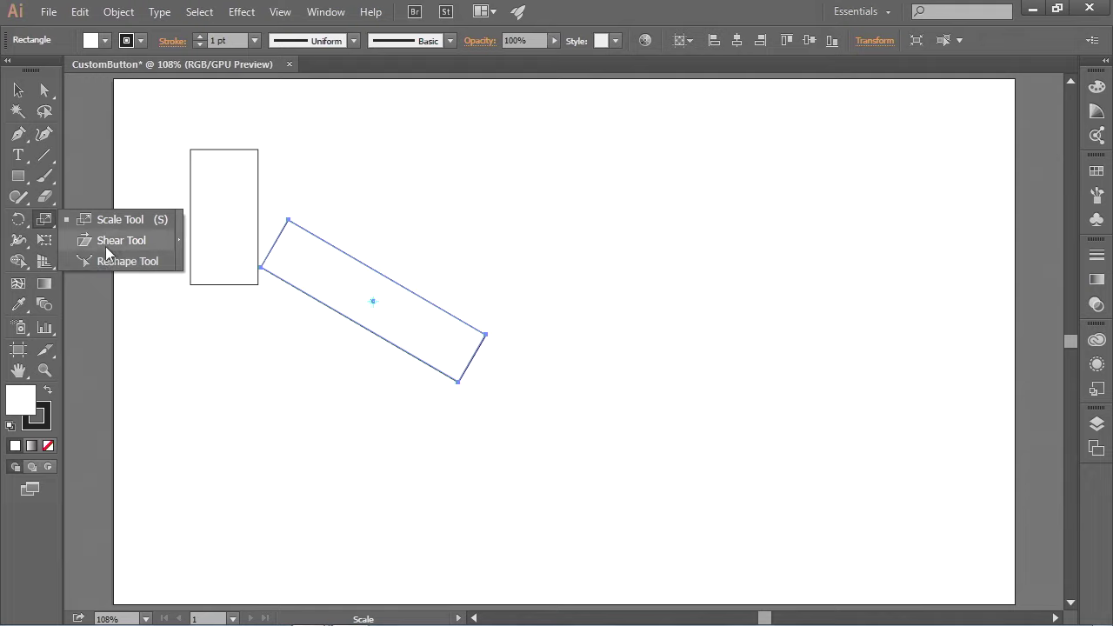
pyautogui.click(46, 221)
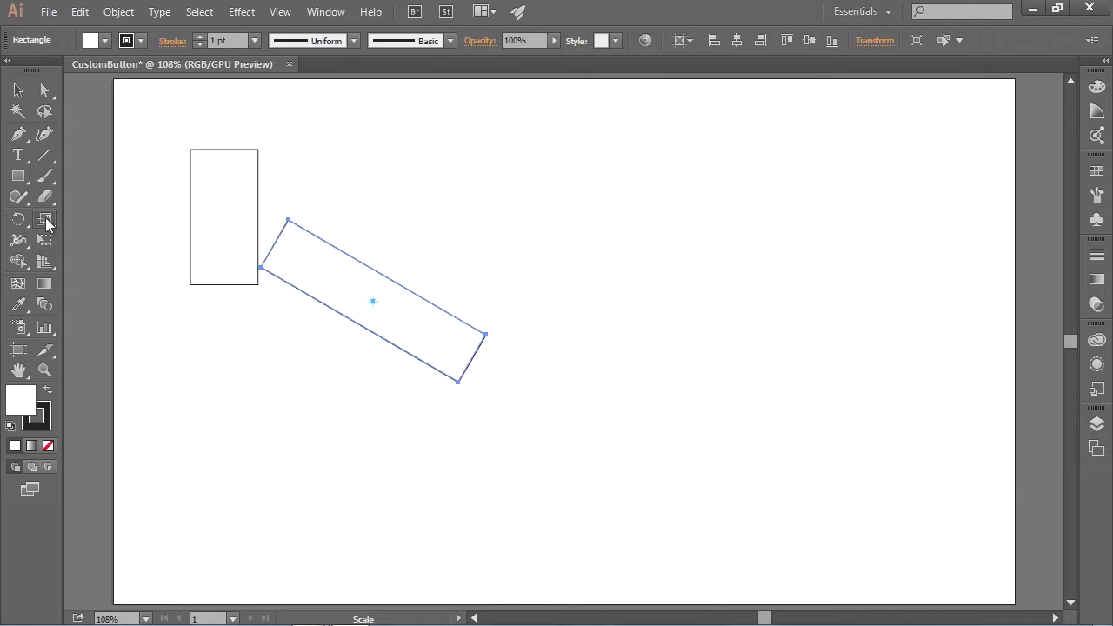
# Step: Stretch the rotated rectangle's short dimension outward from its upper long edge to more than double its thickness
pyautogui.click(18, 91)
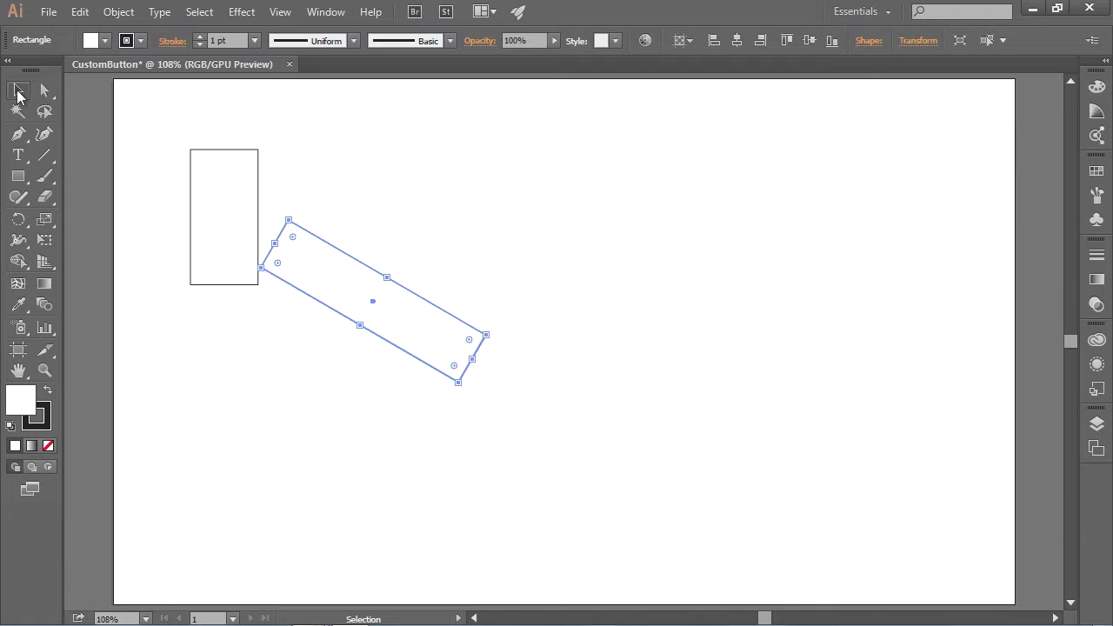
pyautogui.click(19, 92)
pyautogui.moveTo(386, 278); pyautogui.dragTo(437, 193)
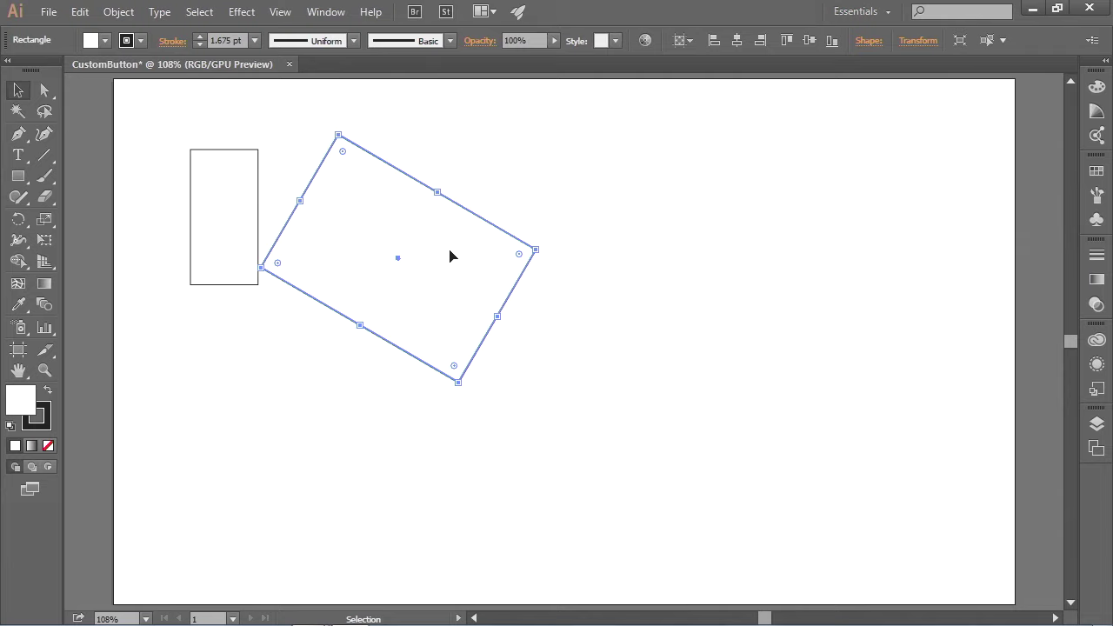
# Step: Enlarge the 1 x 2 in rectangle freehand from its lower-right corner, and adjust its width so it partly sits behind the rotated rectangle
pyautogui.click(230, 152)
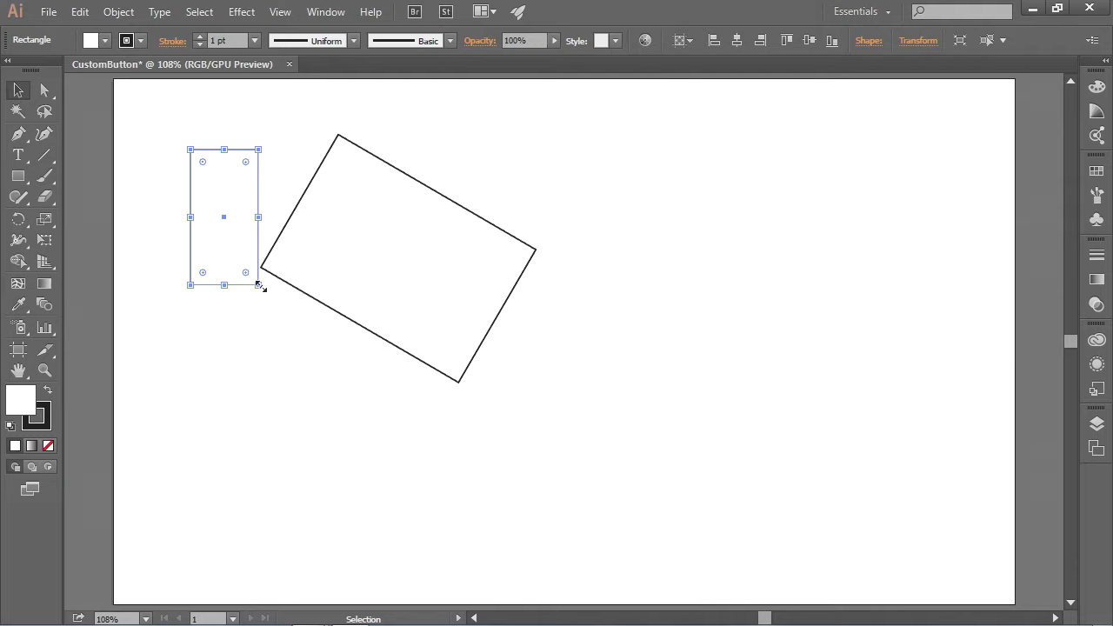
pyautogui.moveTo(259, 284); pyautogui.dragTo(621, 482)
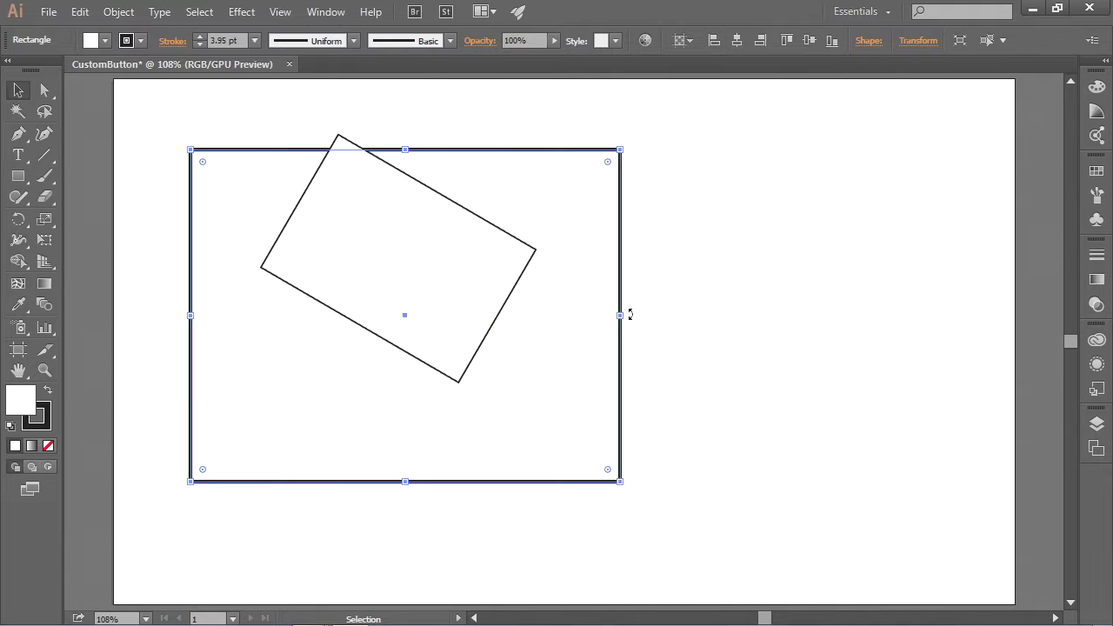
pyautogui.moveTo(623, 321)
pyautogui.mouseDown()
pyautogui.moveTo(398, 316)
pyautogui.moveTo(368, 304)
pyautogui.moveTo(671, 295)
pyautogui.mouseUp()
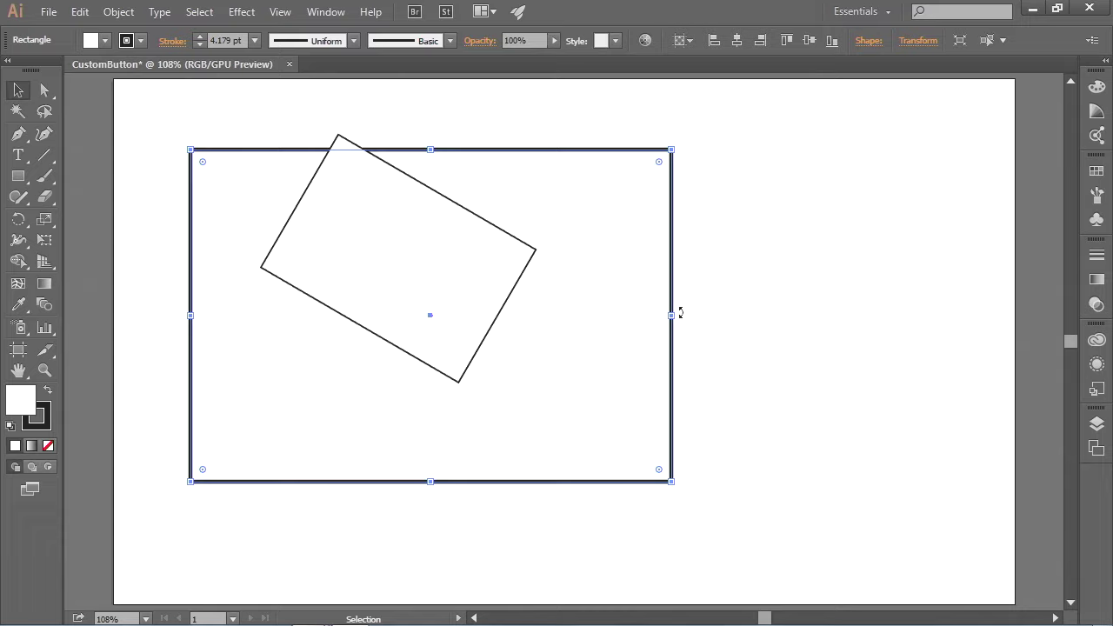
pyautogui.moveTo(673, 314); pyautogui.dragTo(415, 315)
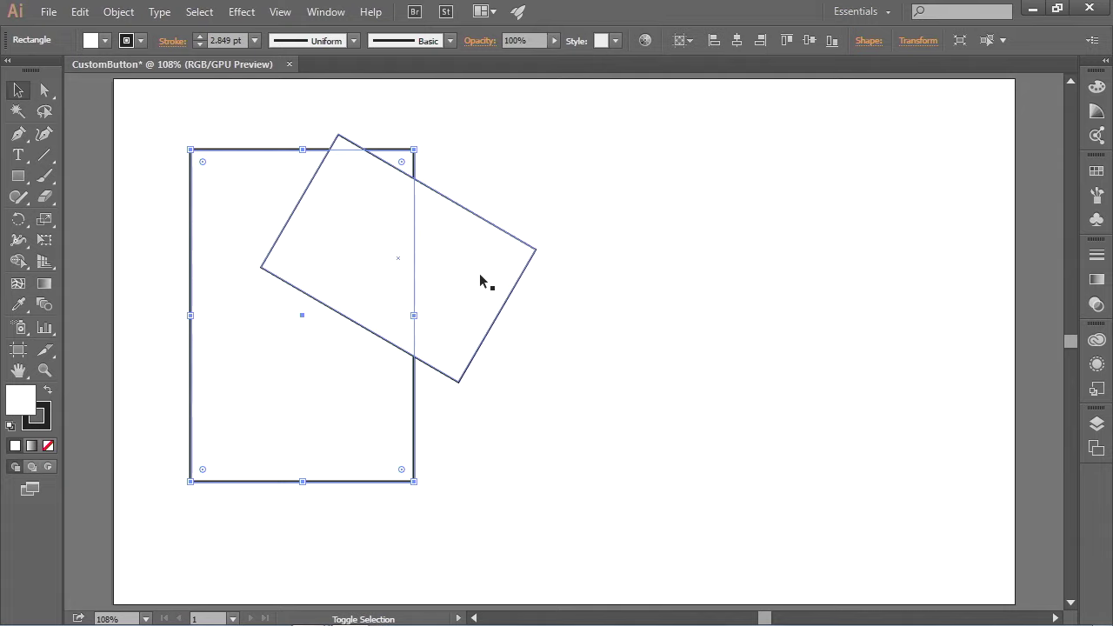
# Step: Select both rectangles and move them together to the right side of the artboard
pyautogui.keyDown('shift'); pyautogui.click(500, 234); pyautogui.keyUp('shift')
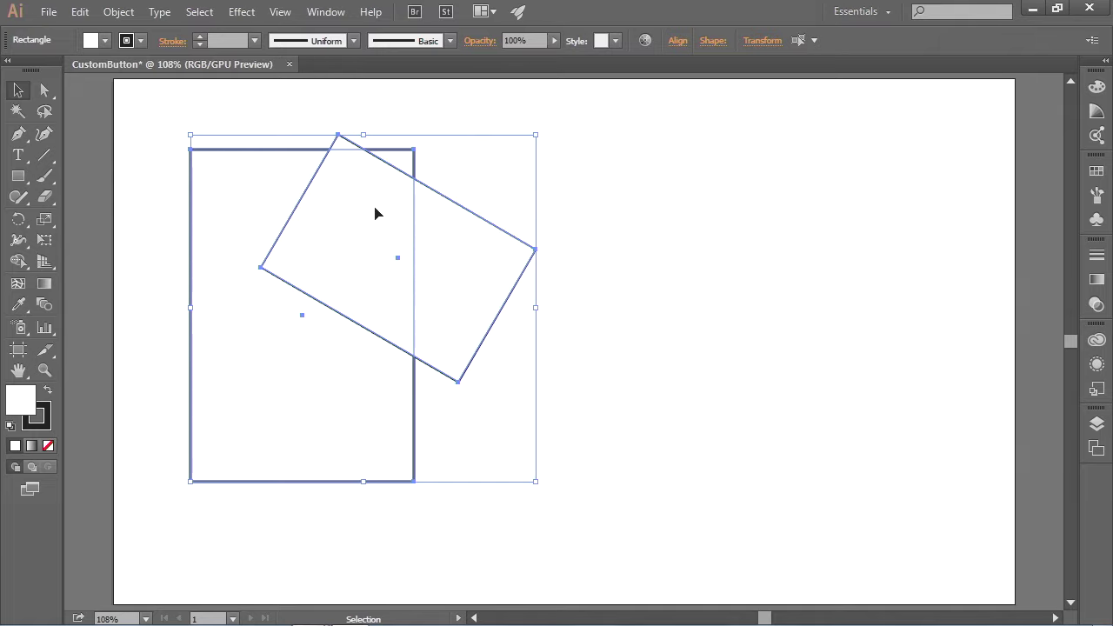
pyautogui.moveTo(375, 214); pyautogui.dragTo(840, 268)
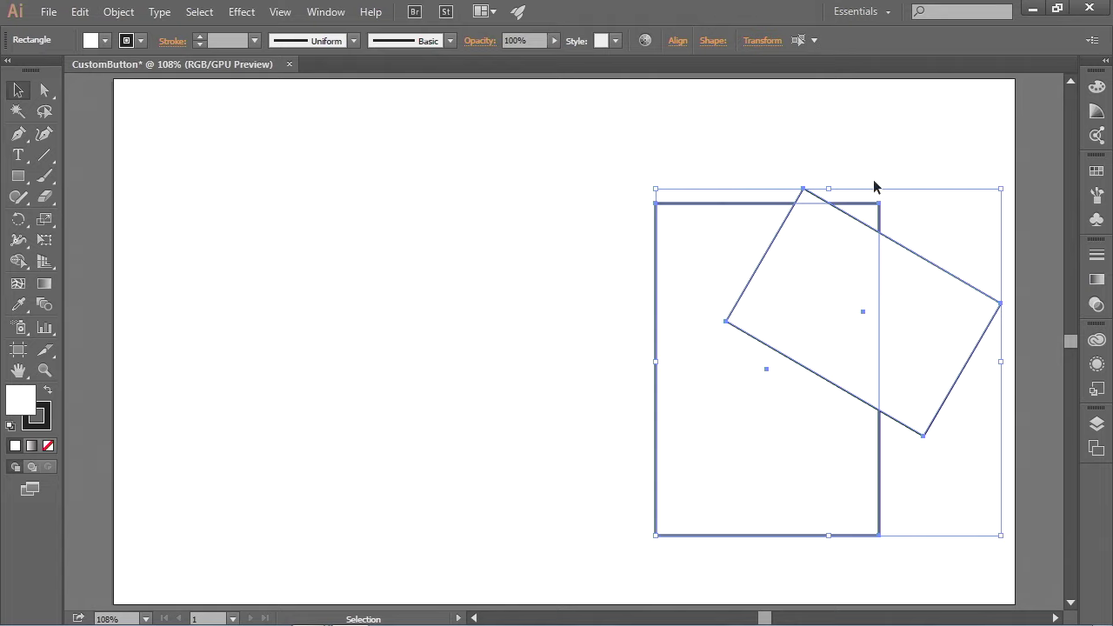
# Step: Try to shrink both rectangles together without keeping their proportions, and undo the resize
pyautogui.moveTo(1002, 190); pyautogui.dragTo(768, 445)
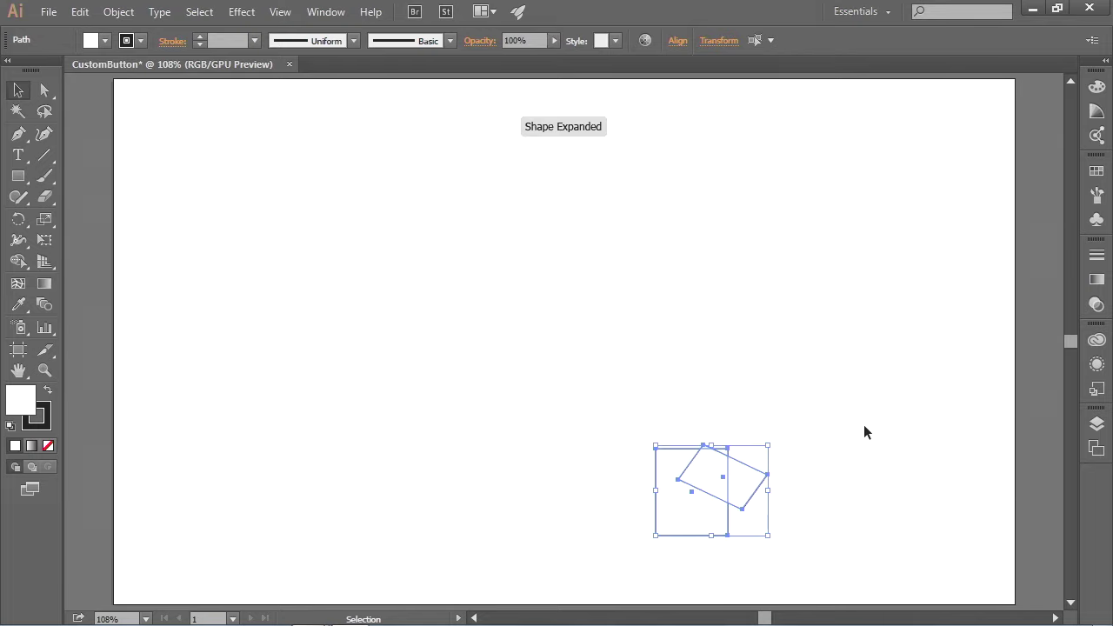
pyautogui.hotkey('ctrl', 'z')
pyautogui.hotkey('ctrl', 'z')
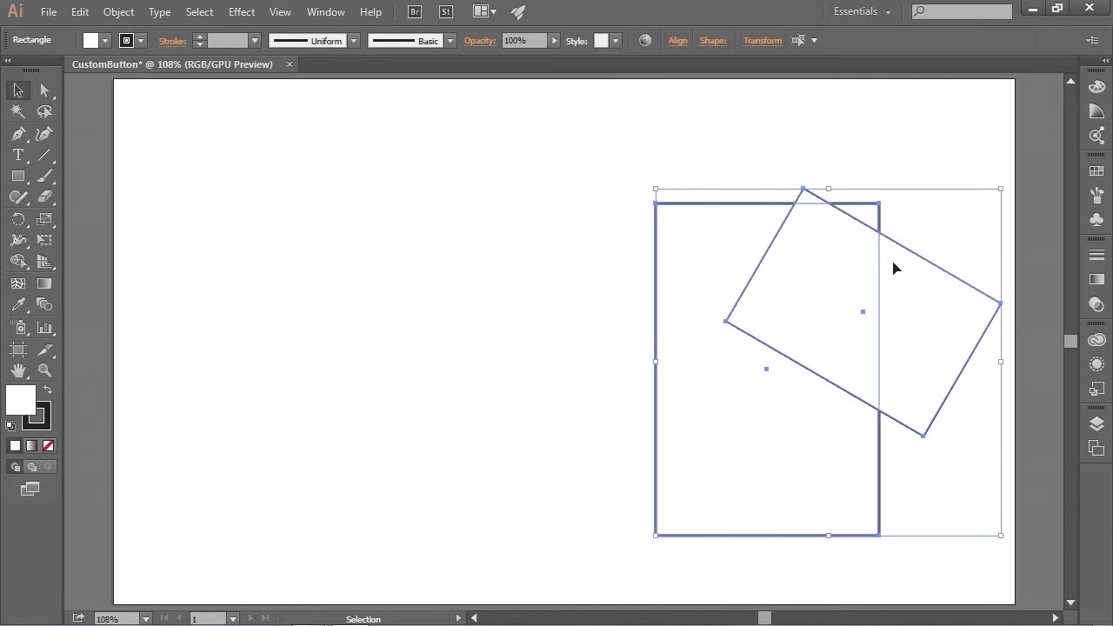
# Step: Scale both rectangles down together proportionally from their upper-right corner to less than half their size
pyautogui.moveTo(1001, 190); pyautogui.dragTo(671, 248)
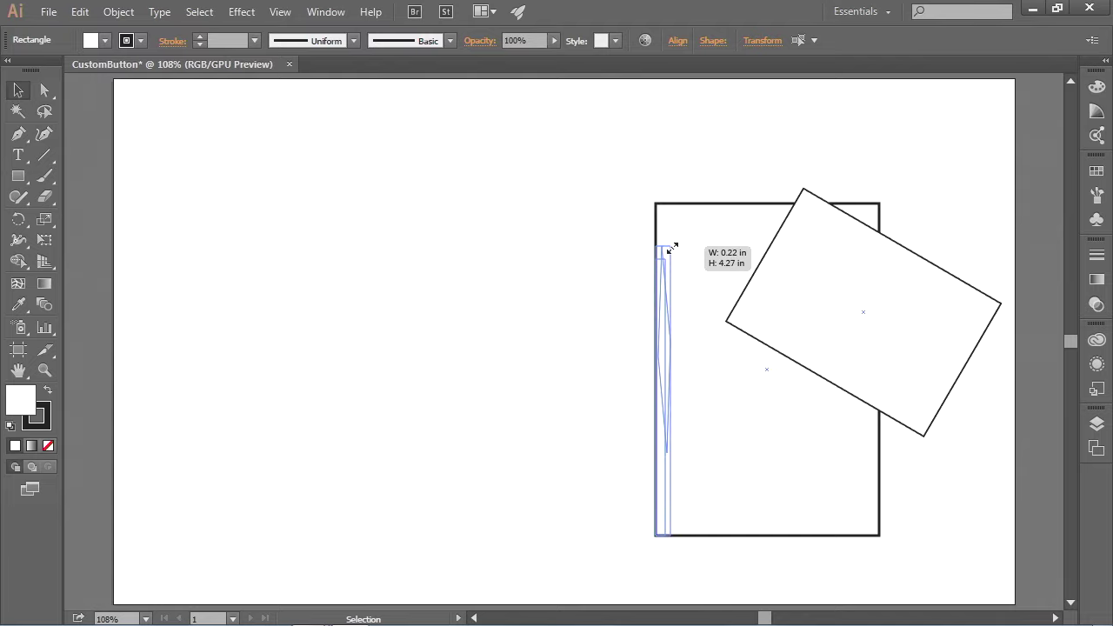
pyautogui.moveTo(672, 248); pyautogui.dragTo(802, 349)
pyautogui.hotkey('ctrl', 'z')
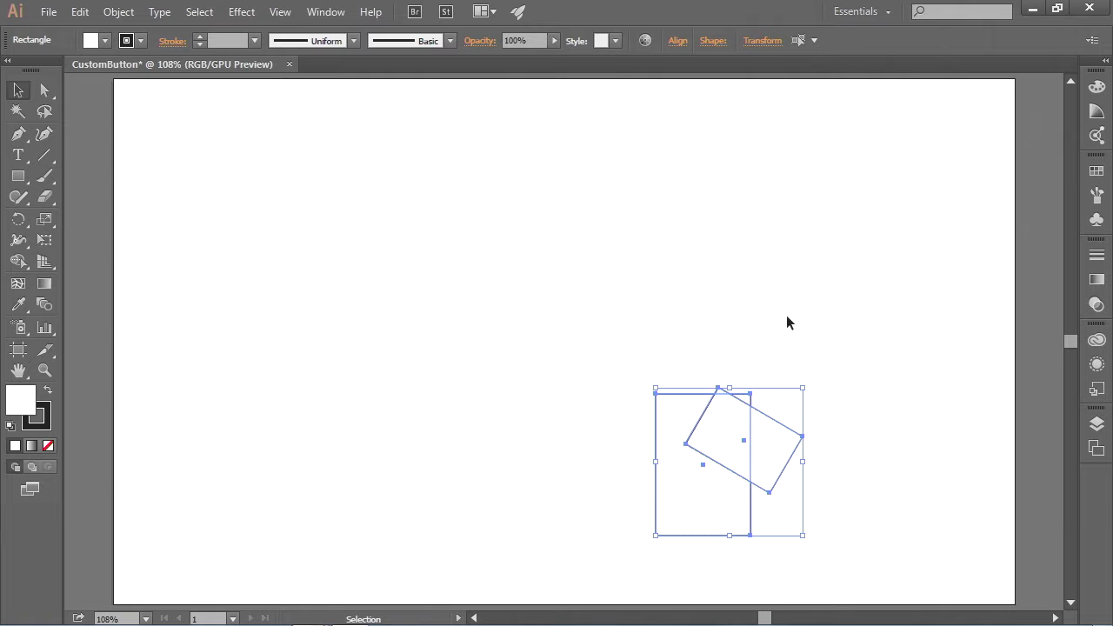
# Step: Zoom in on the two overlapping rectangles to 400%
pyautogui.click(44, 372)
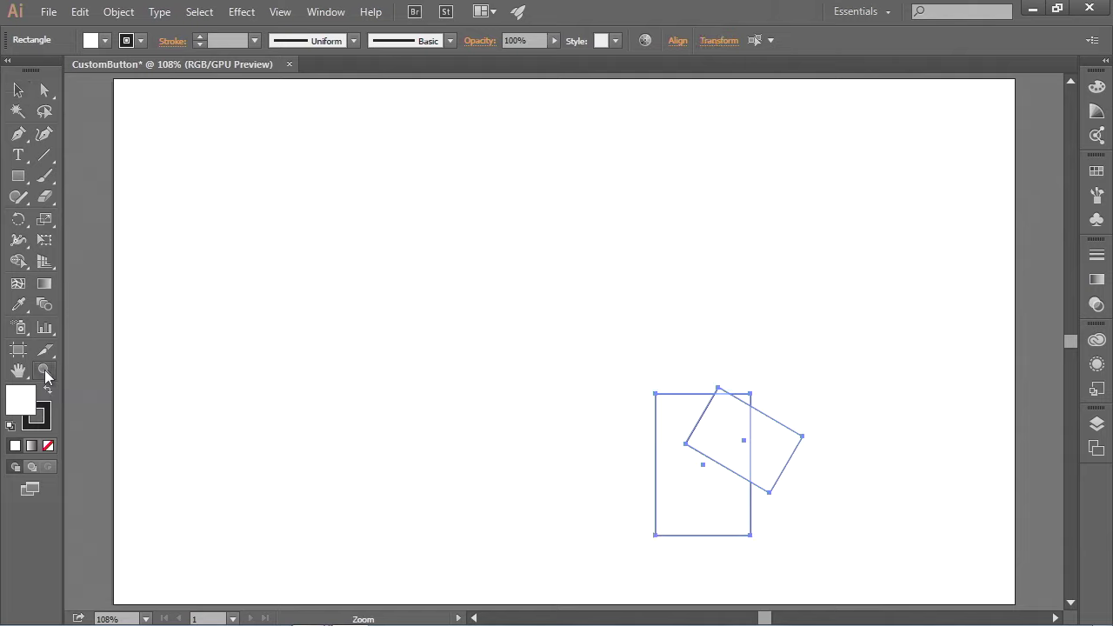
pyautogui.click(706, 440)
pyautogui.click(574, 359)
pyautogui.click(568, 352)
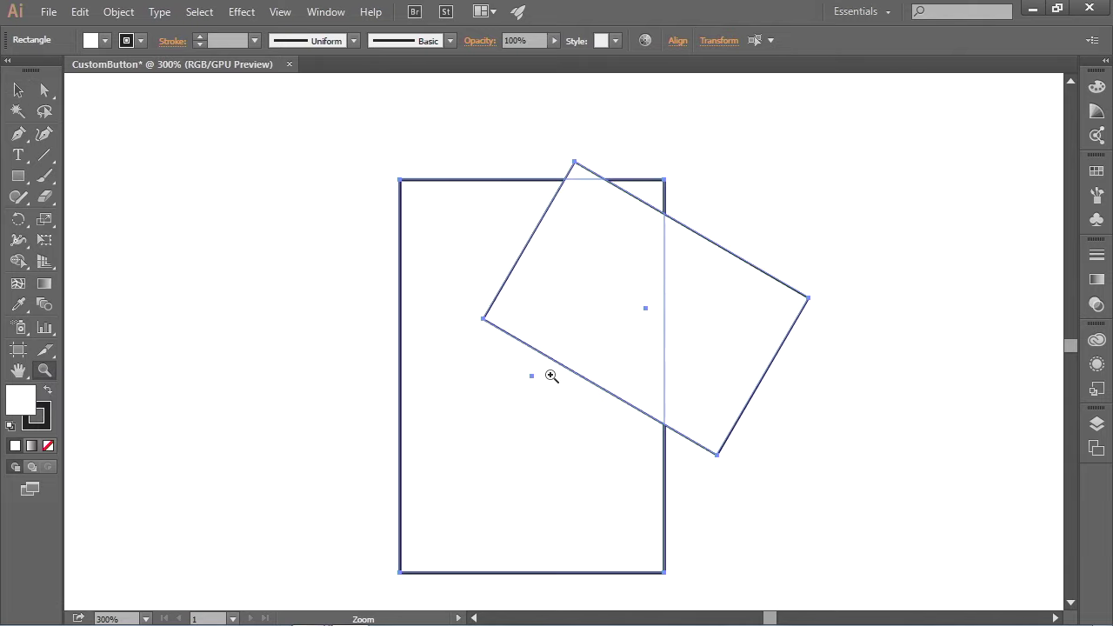
pyautogui.click(579, 325)
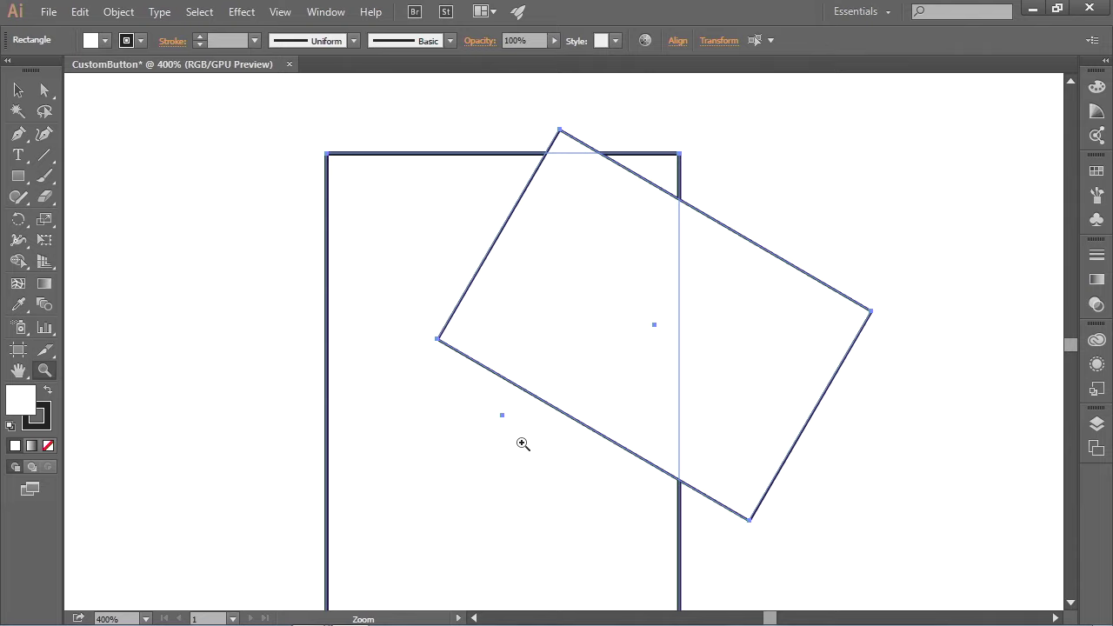
# Step: Pan around the magnified rectangles and the artboard's lower edge with the Hand tool, and fit all artwork in the window
pyautogui.click(18, 372)
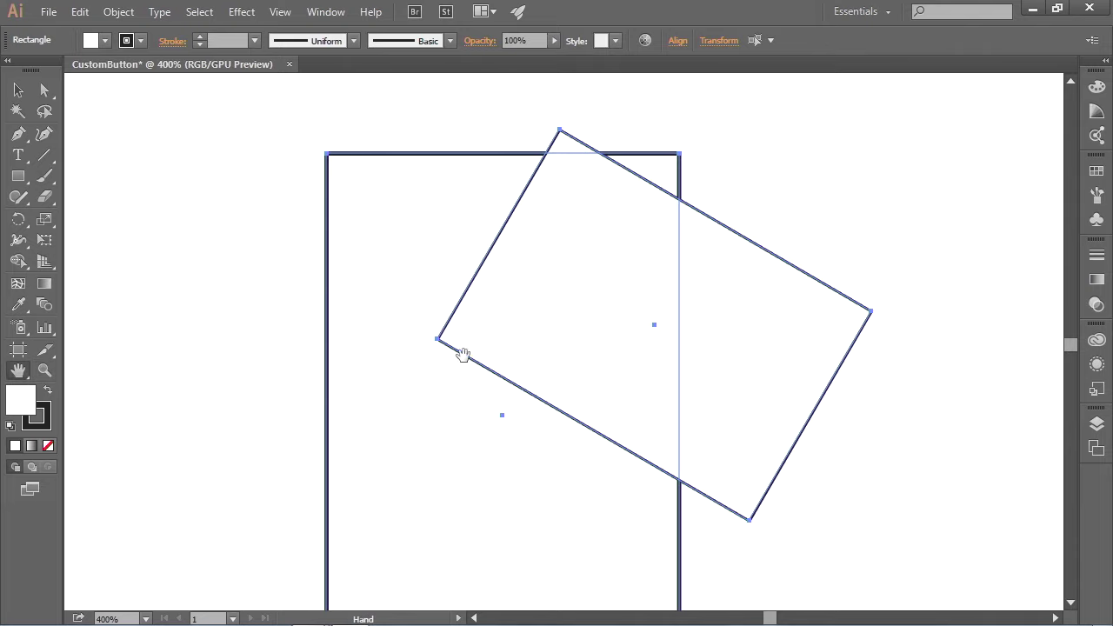
pyautogui.moveTo(463, 357); pyautogui.dragTo(417, 202)
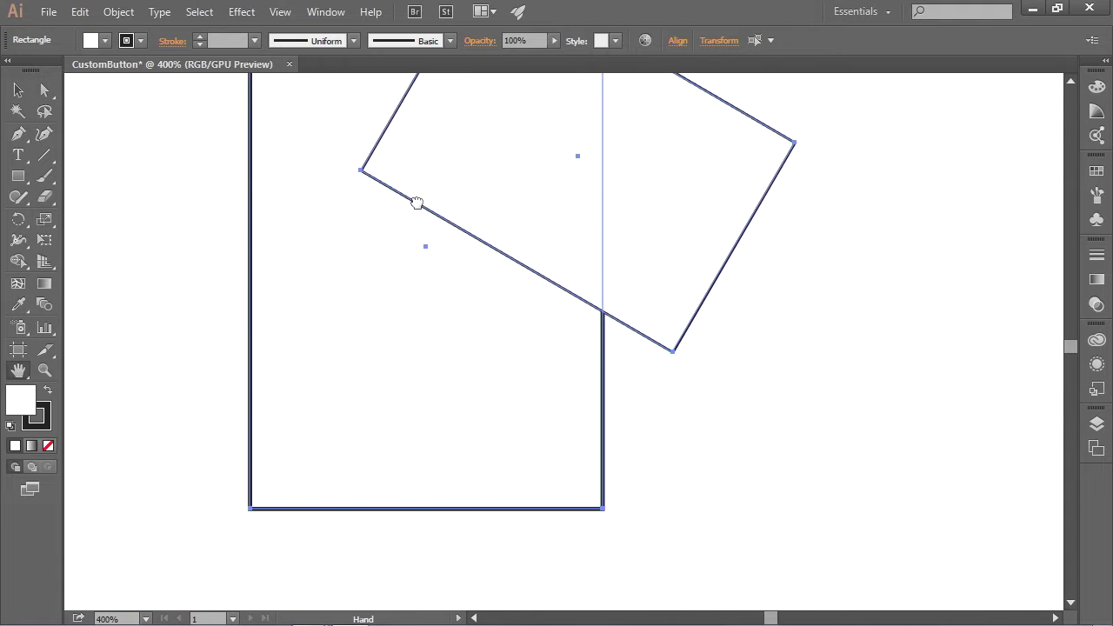
pyautogui.moveTo(600, 365); pyautogui.dragTo(629, 230)
pyautogui.moveTo(524, 435); pyautogui.dragTo(512, 306)
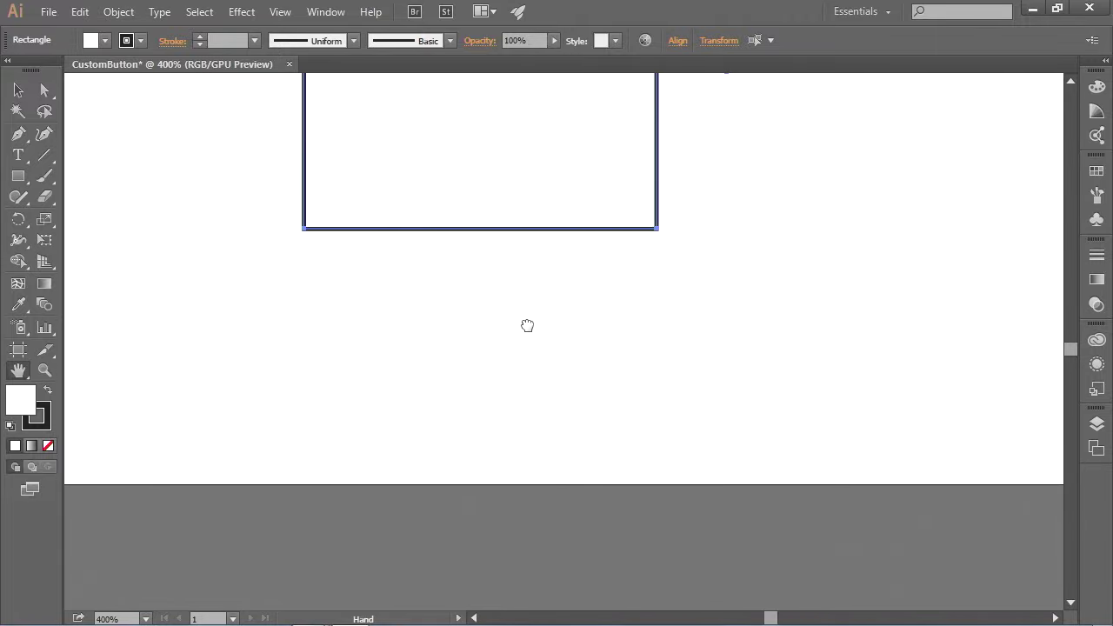
pyautogui.moveTo(527, 325); pyautogui.dragTo(460, 532)
pyautogui.moveTo(420, 309); pyautogui.dragTo(566, 451)
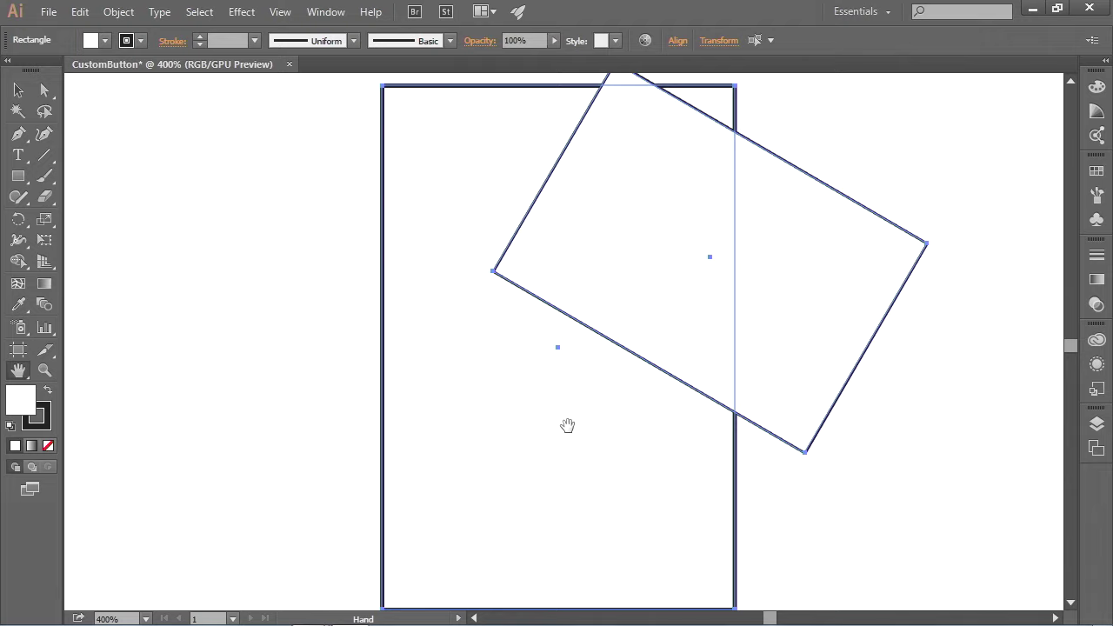
pyautogui.click(280, 12)
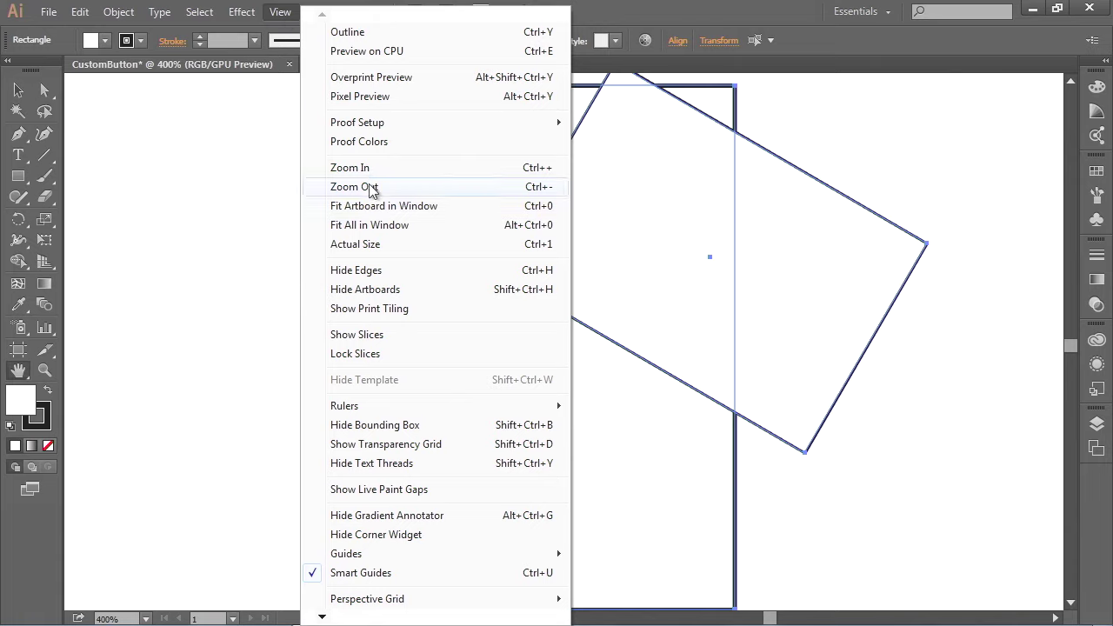
pyautogui.click(375, 230)
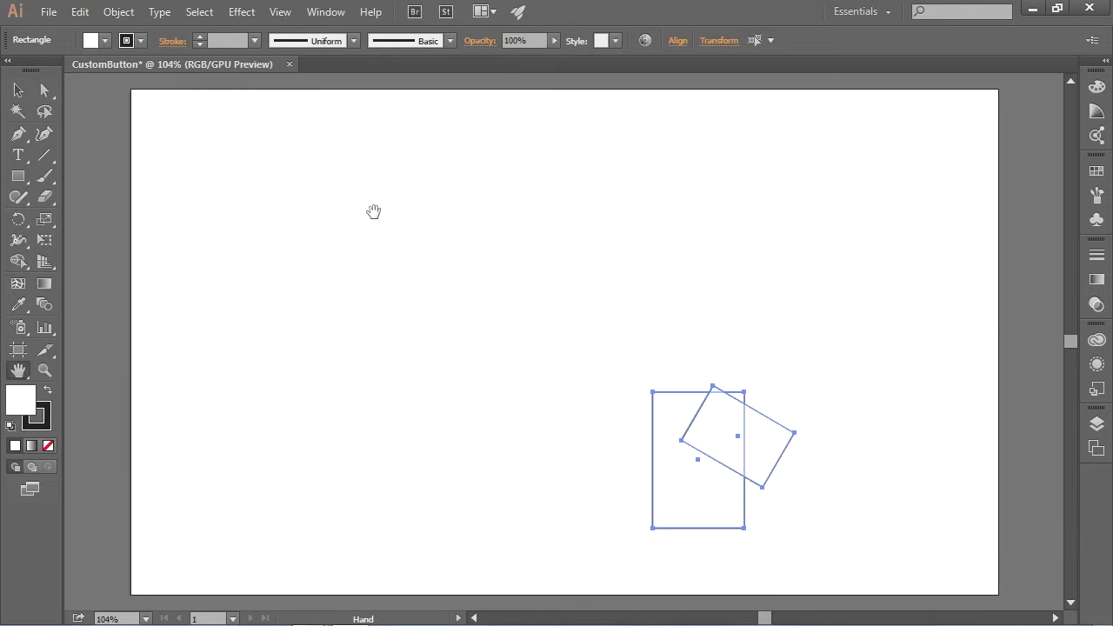
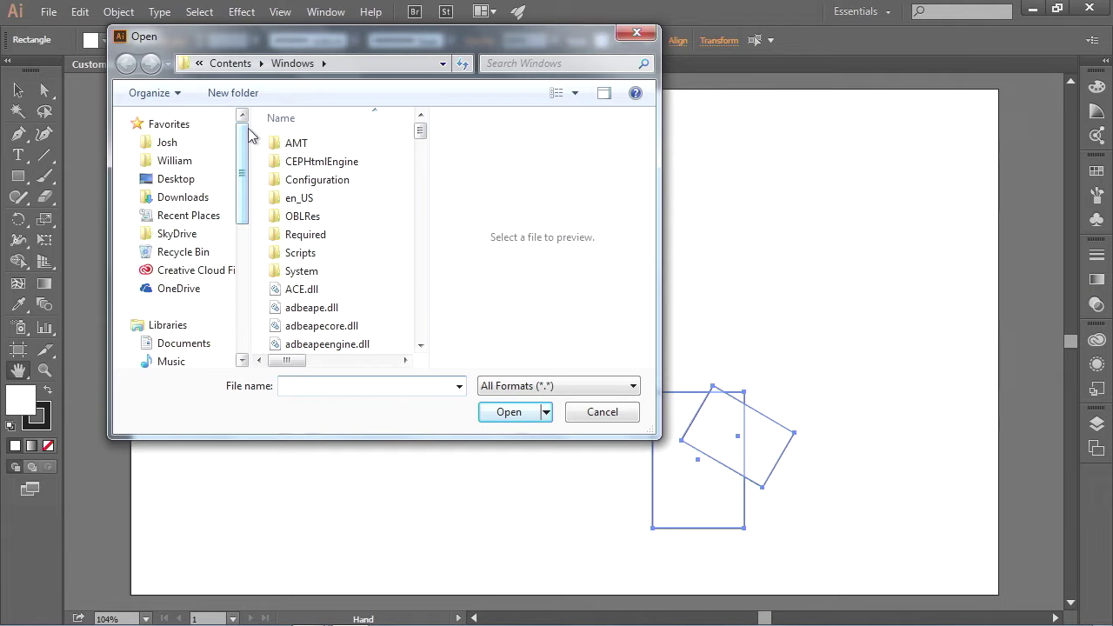
# Step: Open the file Lesson2_1_button.ai from the IllustratorForElearning folder
pyautogui.click(205, 162)
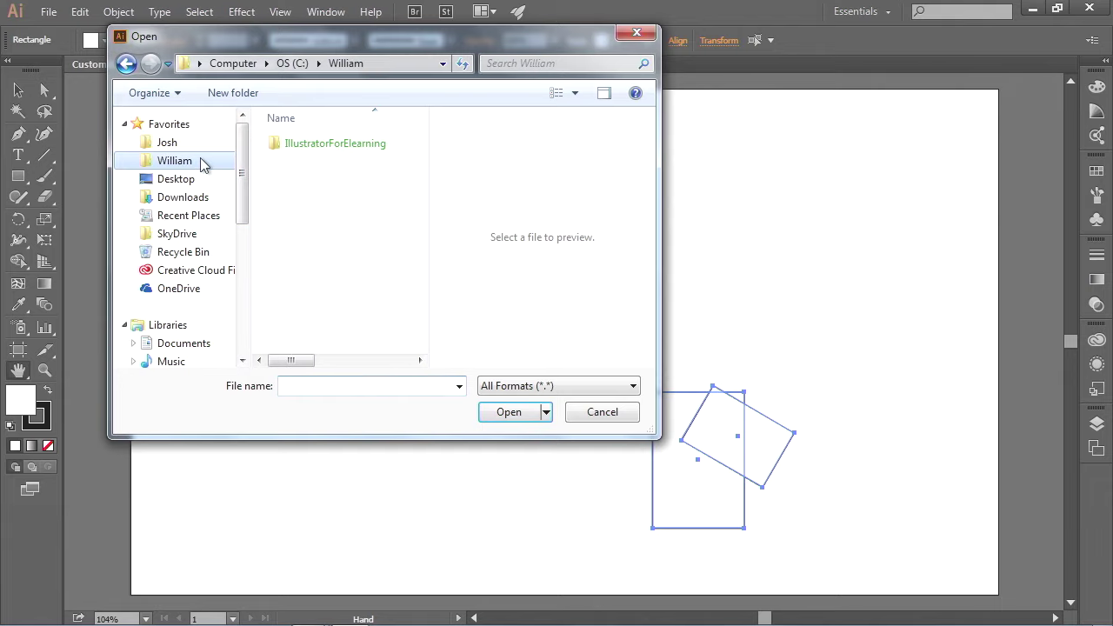
pyautogui.doubleClick(296, 146)
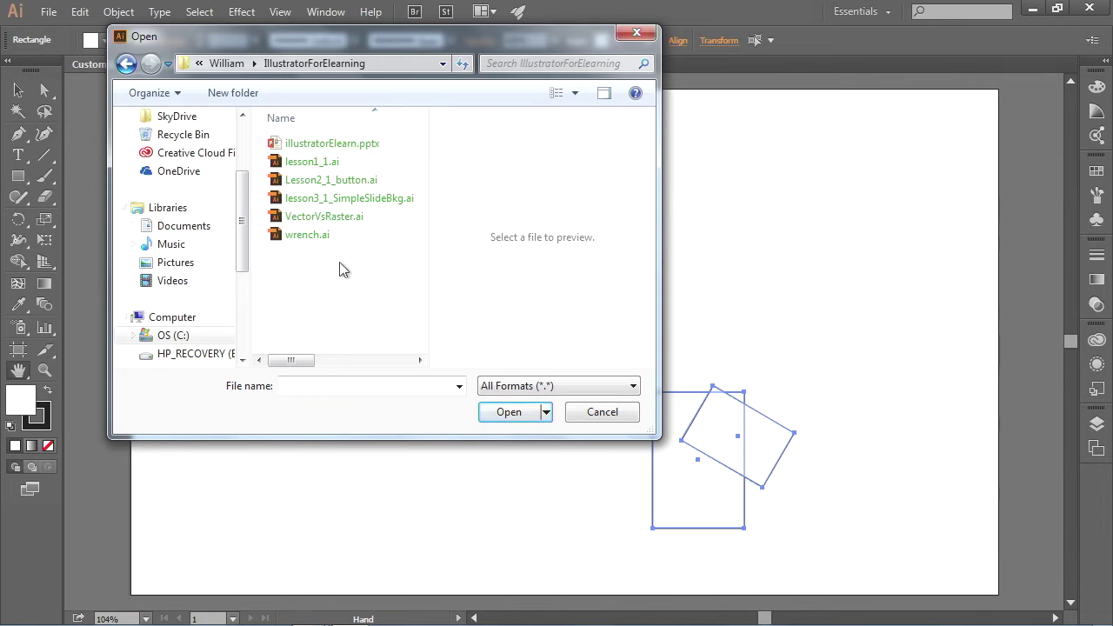
pyautogui.click(301, 162)
pyautogui.click(304, 181)
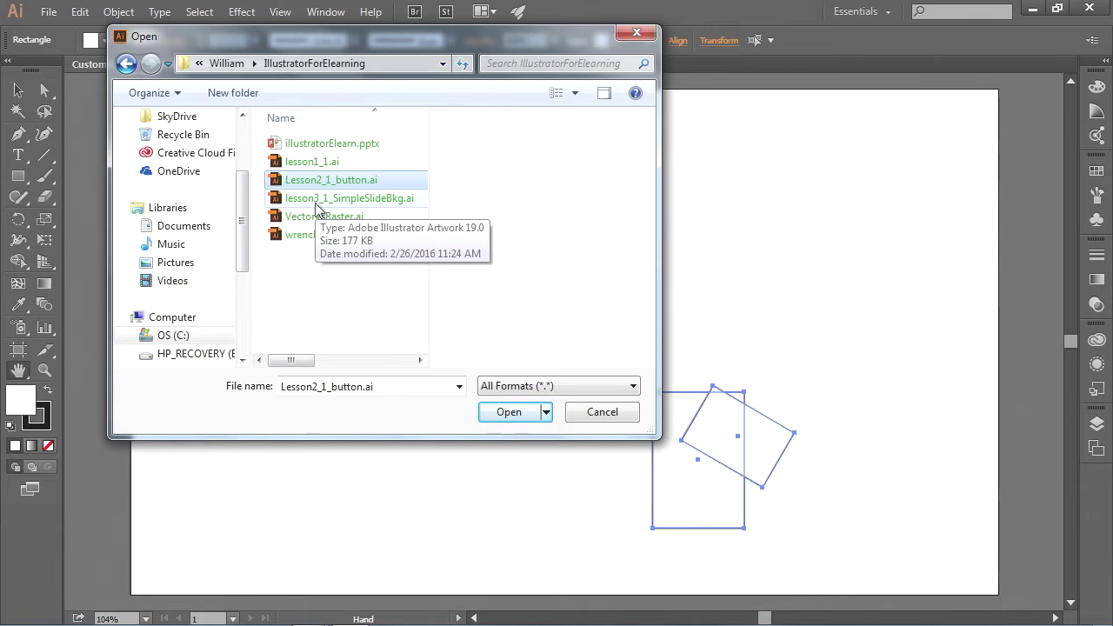
pyautogui.click(522, 411)
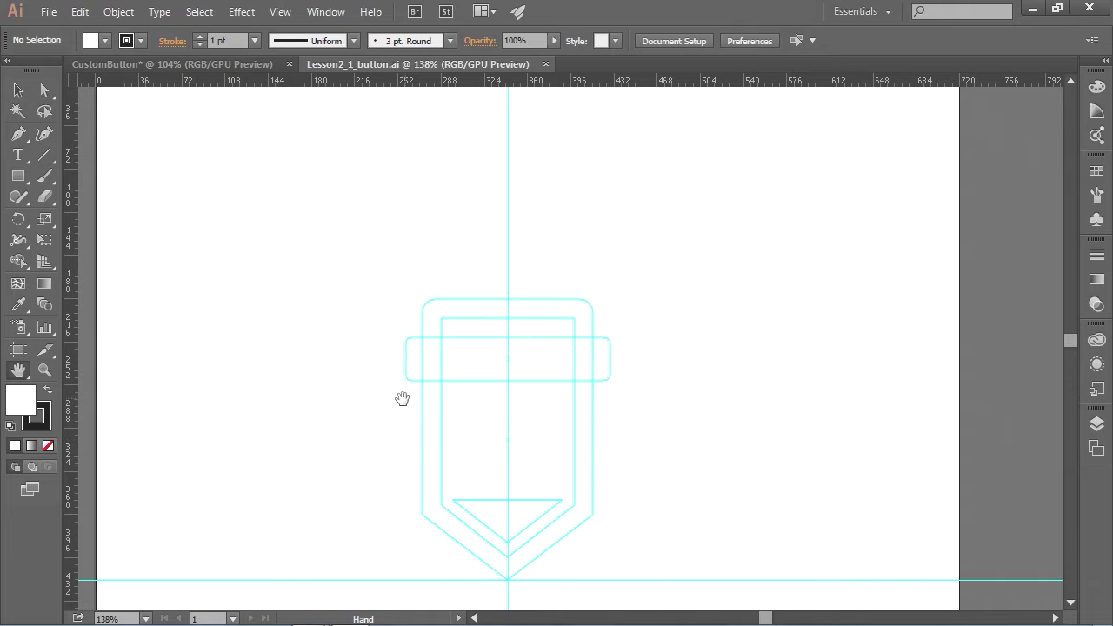
# Step: Draw a rectangle about 142 × 179 px over the outer body guide, from its upper-left corner to where its right side ends
pyautogui.click(20, 178)
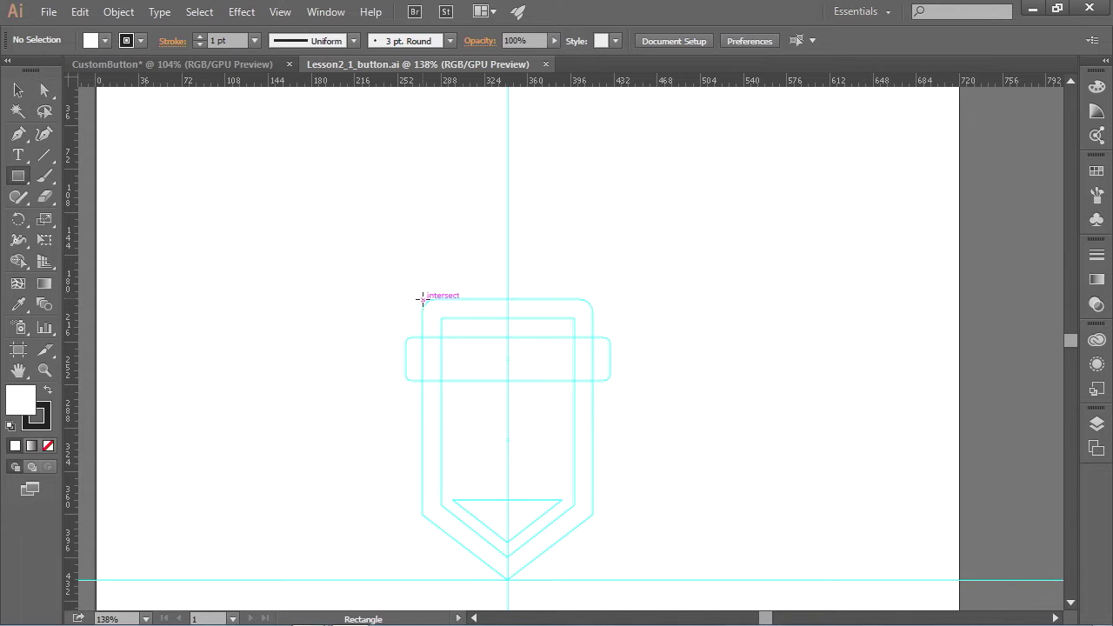
pyautogui.moveTo(423, 299); pyautogui.dragTo(595, 515)
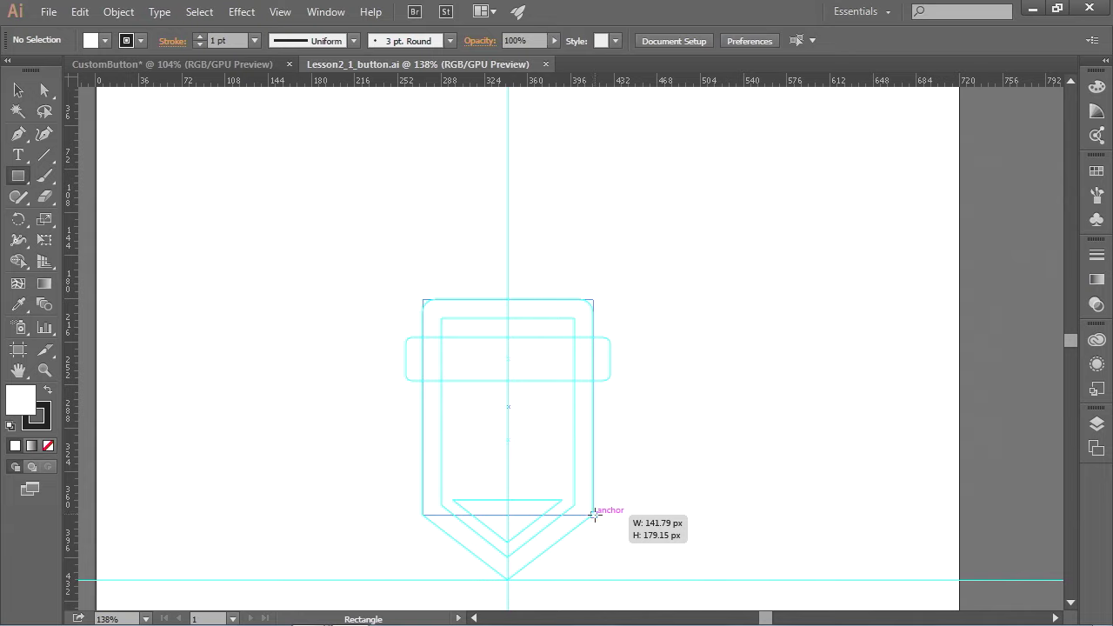
pyautogui.moveTo(594, 515); pyautogui.dragTo(594, 515)
pyautogui.moveTo(594, 515)
pyautogui.mouseDown()
pyautogui.moveTo(596, 467)
pyautogui.moveTo(592, 515)
pyautogui.mouseUp()
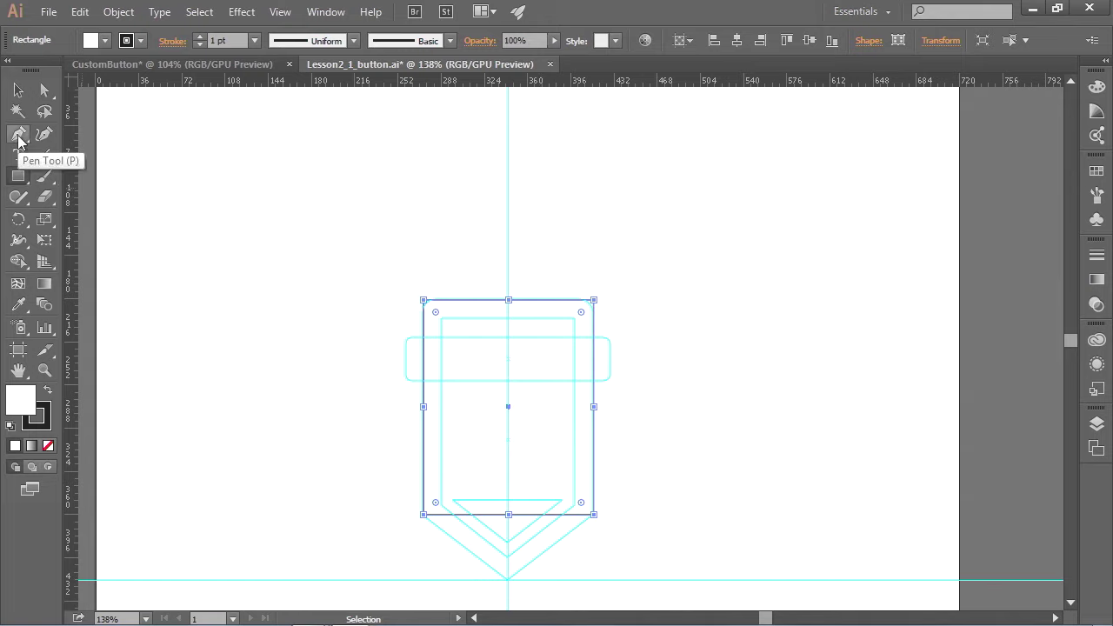
# Step: Add an anchor point at the middle of the rectangle's bottom edge and move it down to the guide's tip, leaving nothing selected
pyautogui.click(19, 136)
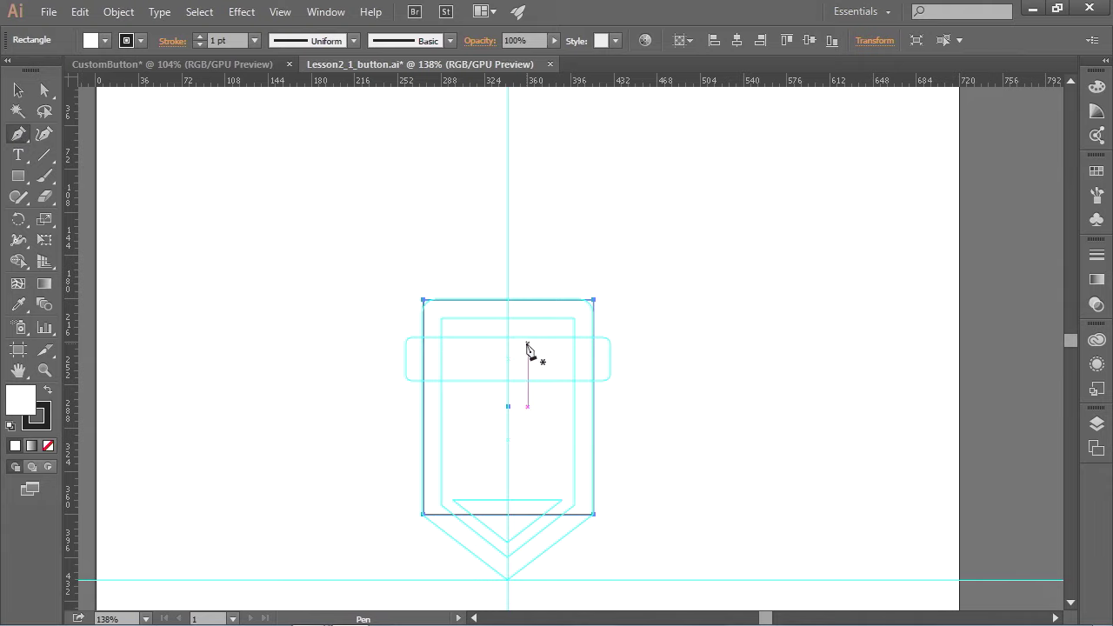
pyautogui.click(509, 516)
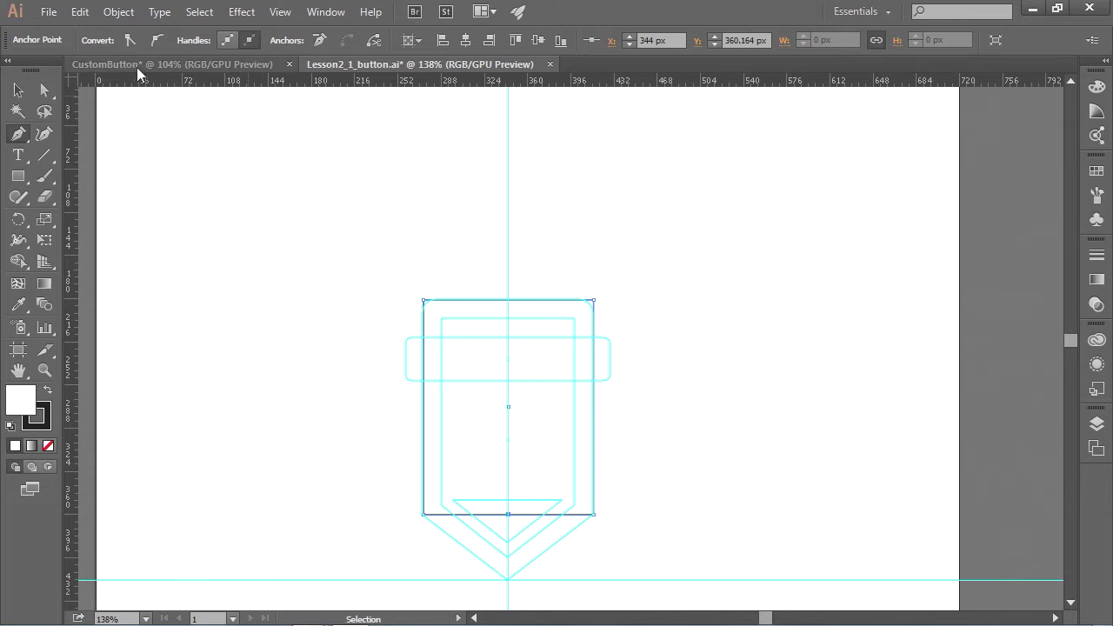
pyautogui.click(47, 92)
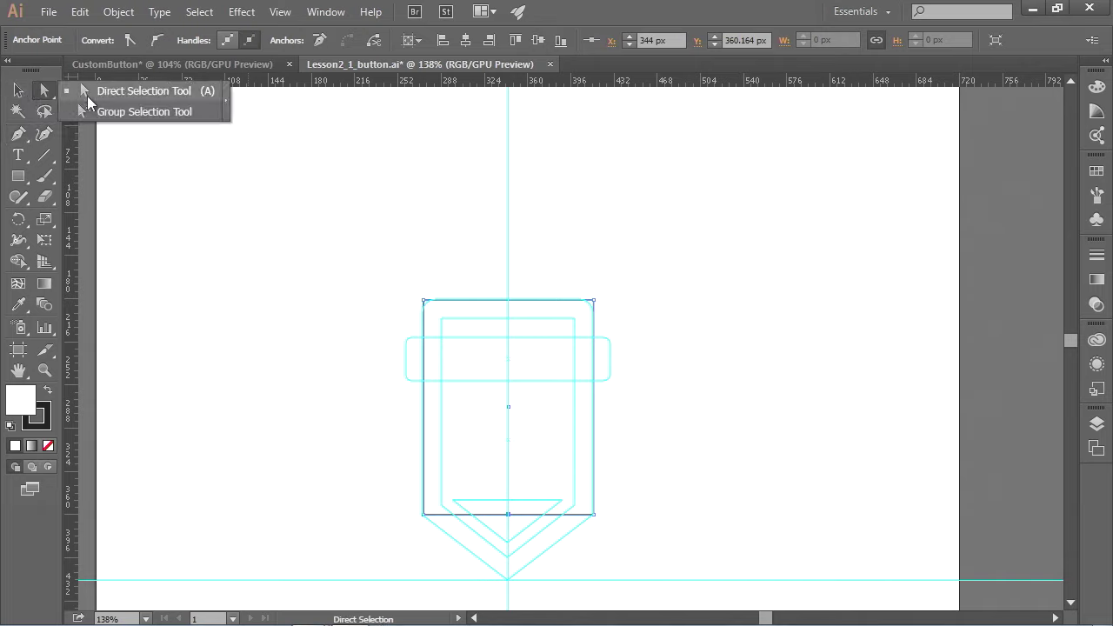
pyautogui.click(102, 94)
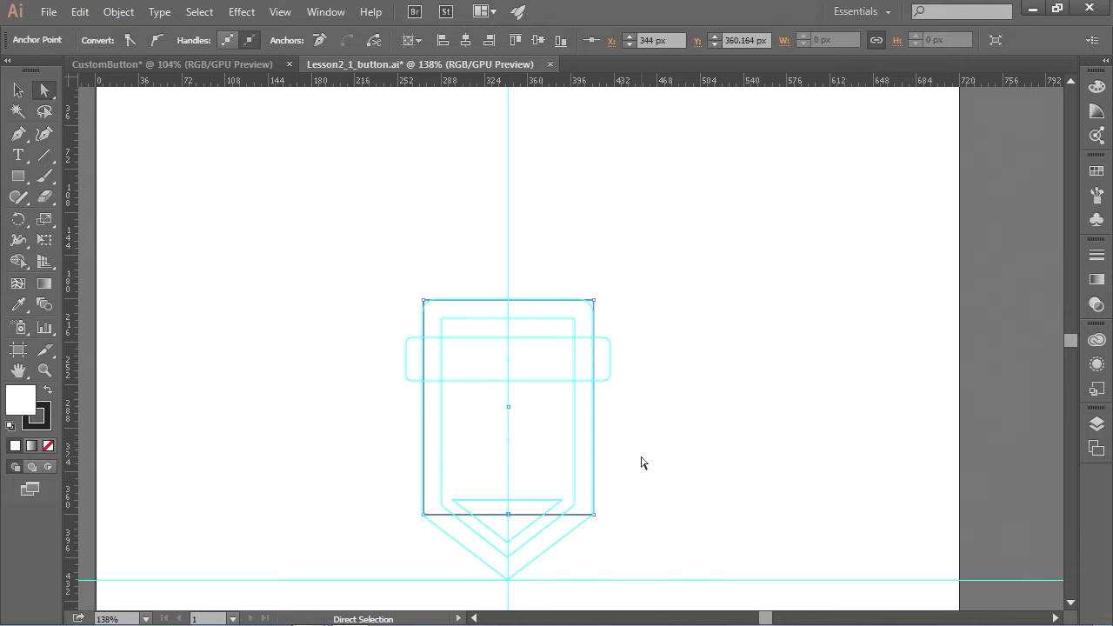
pyautogui.moveTo(512, 522); pyautogui.dragTo(509, 587)
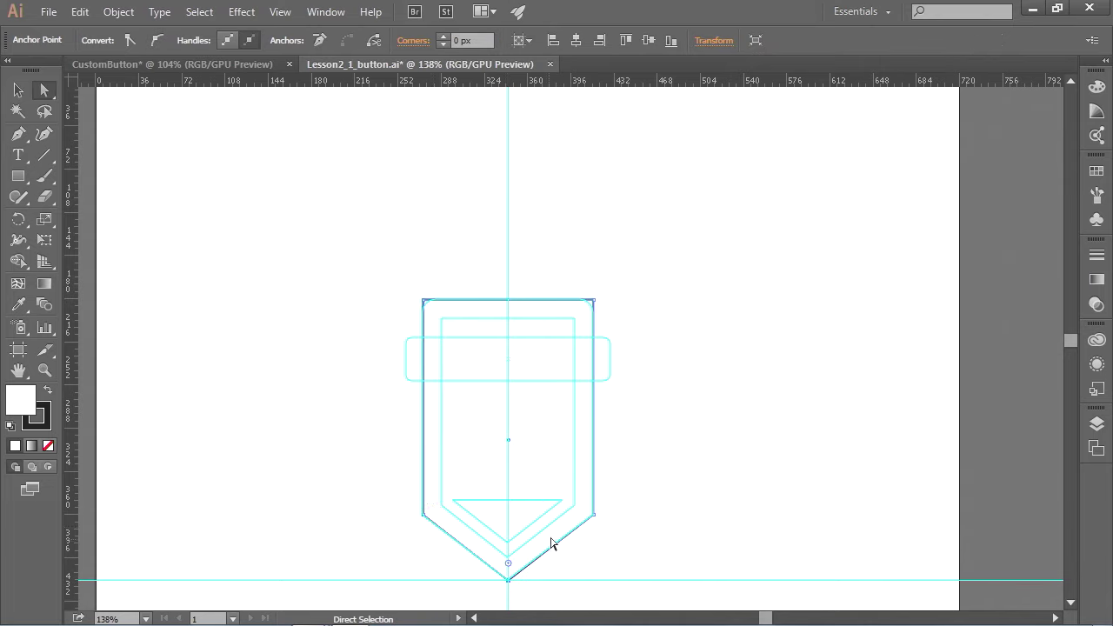
pyautogui.click(19, 89)
pyautogui.click(431, 183)
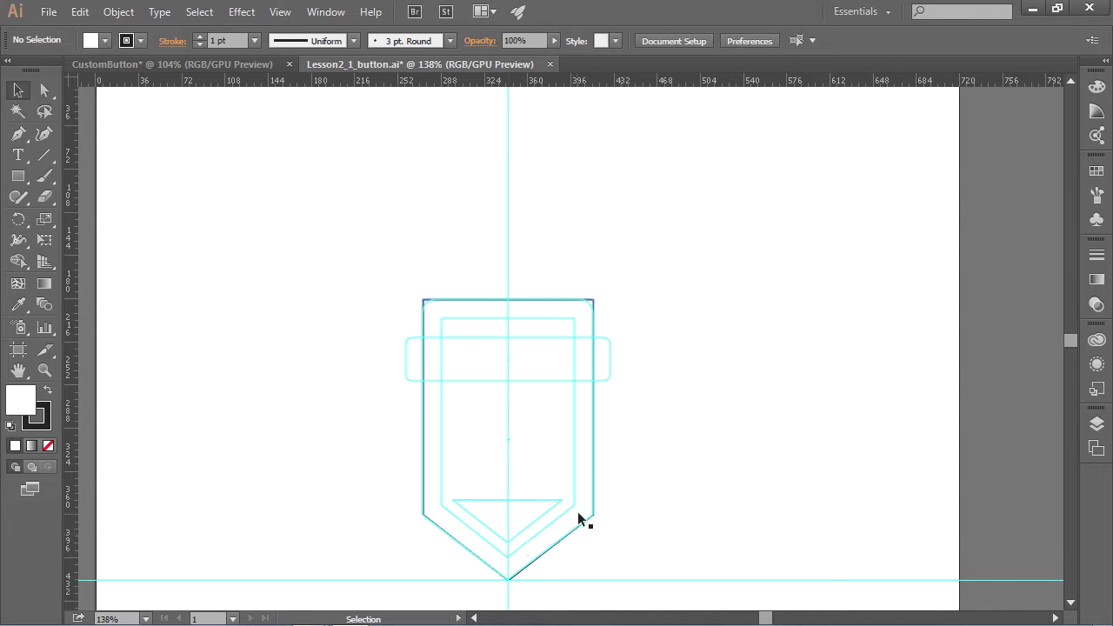
# Step: Offset the outer pointed shape's path by -15 px with miter joins to create the inner outline
pyautogui.click(593, 301)
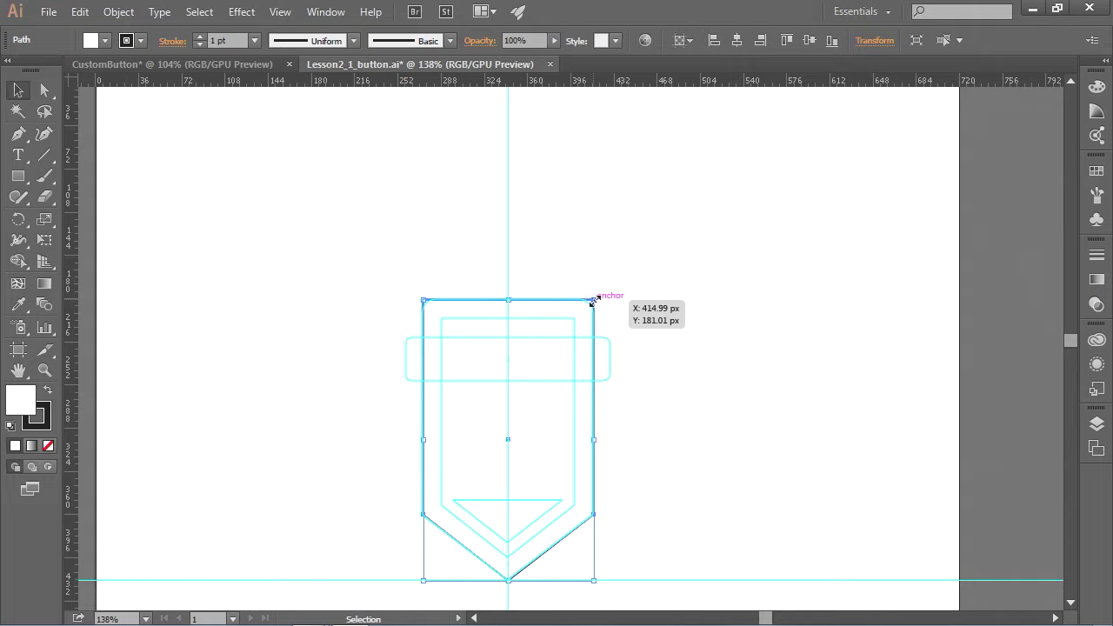
pyautogui.click(121, 12)
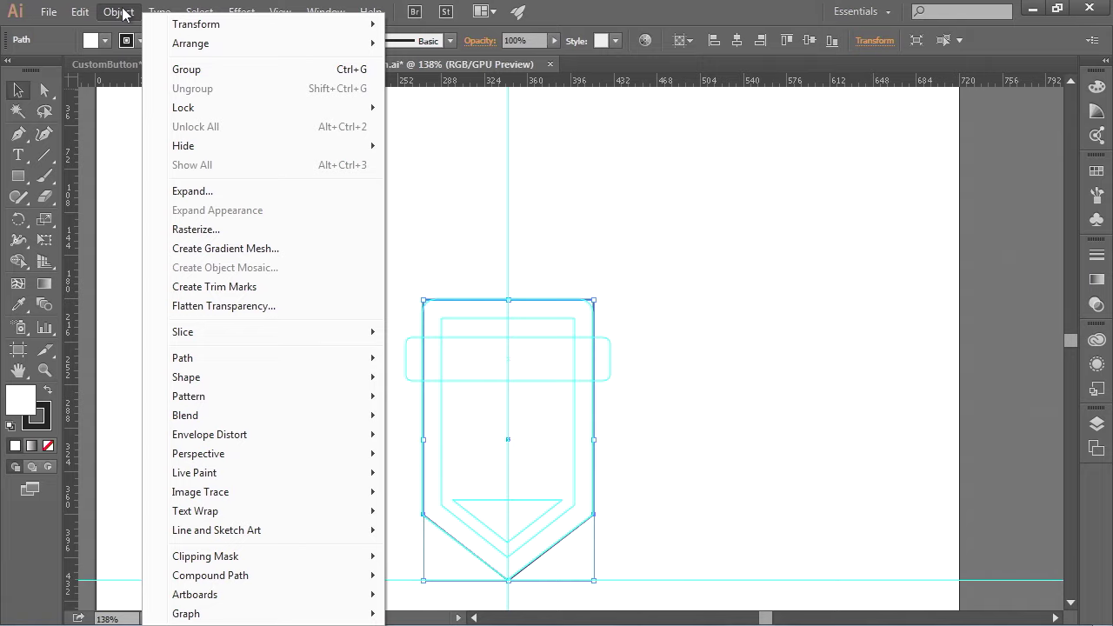
pyautogui.moveTo(225, 357)
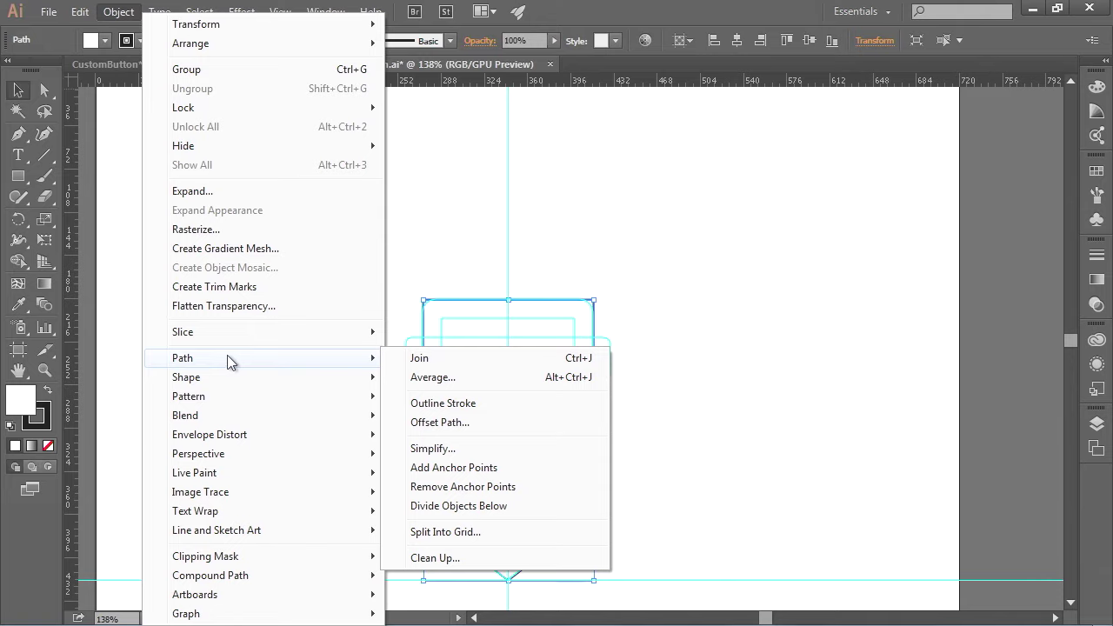
pyautogui.click(450, 424)
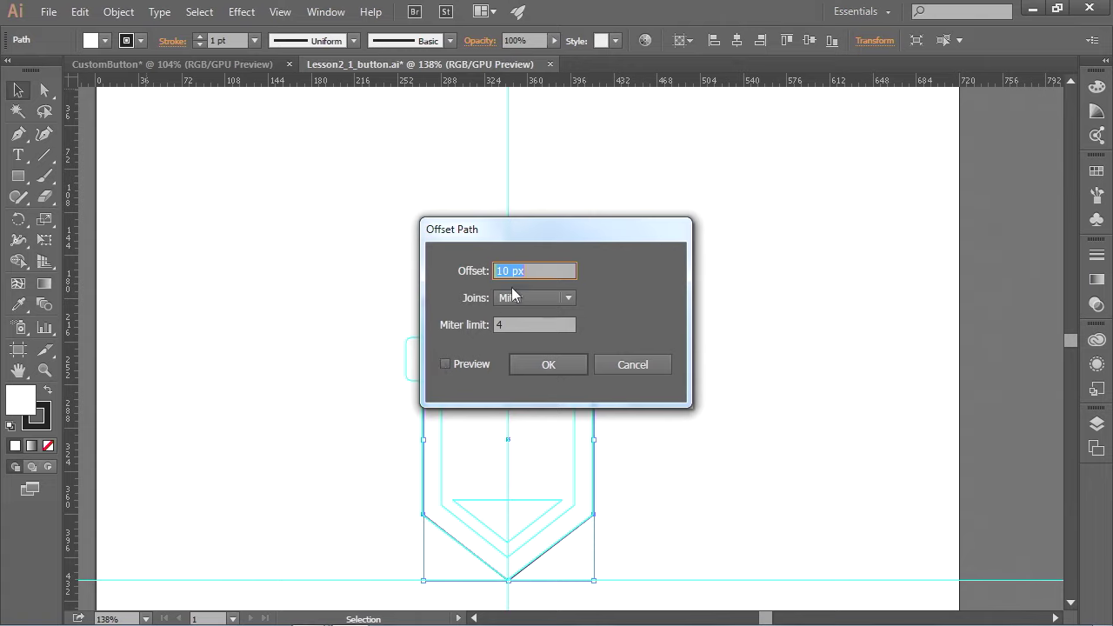
pyautogui.moveTo(587, 233); pyautogui.dragTo(806, 172)
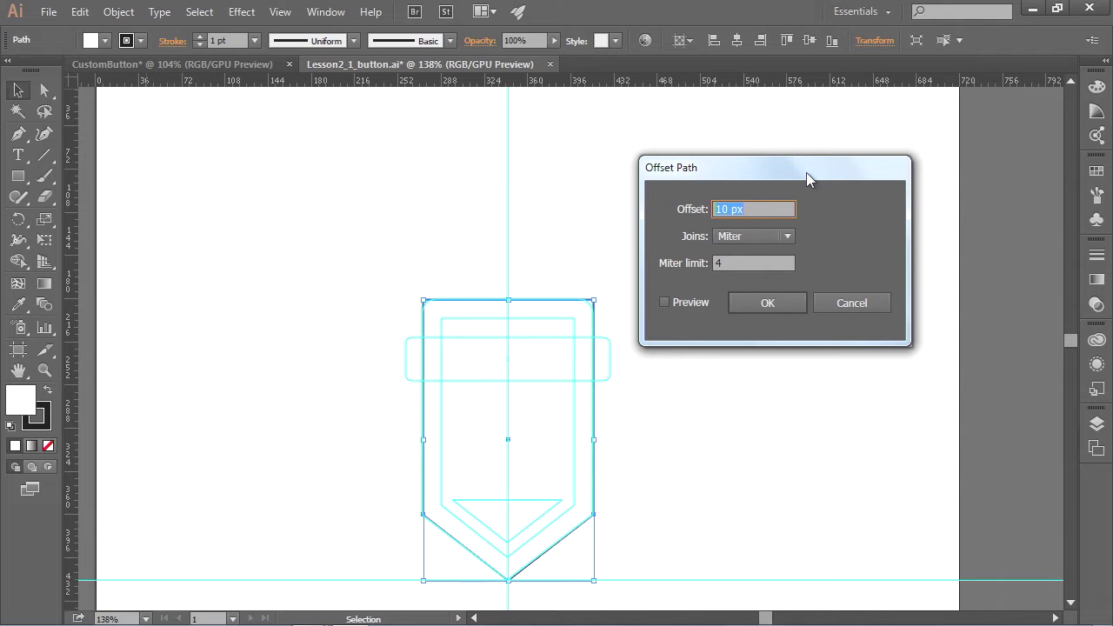
pyautogui.click(665, 302)
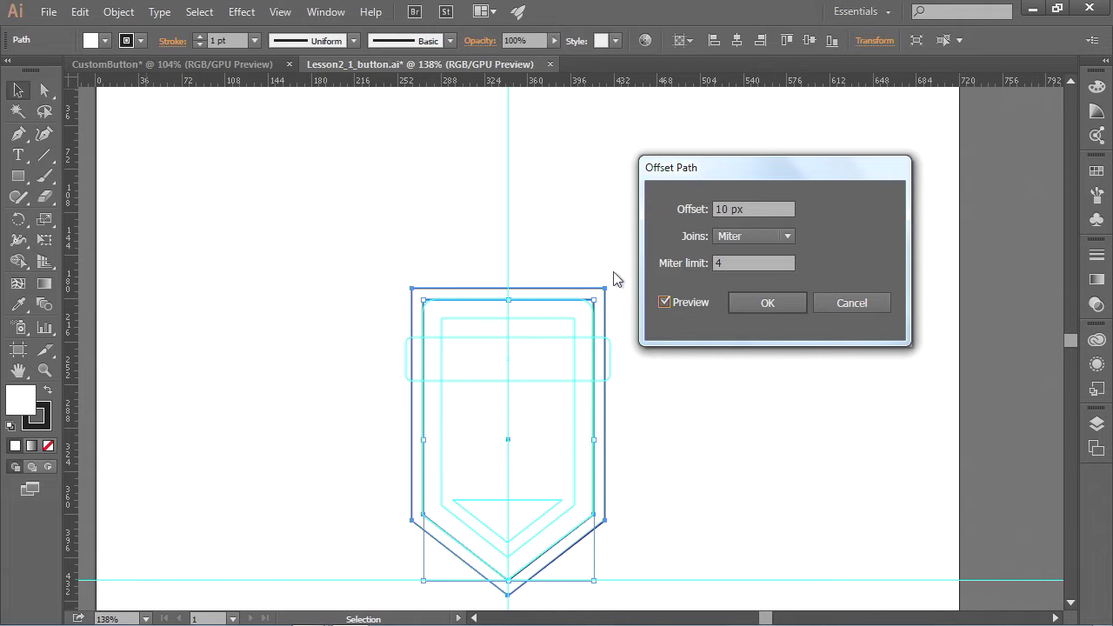
pyautogui.doubleClick(724, 210)
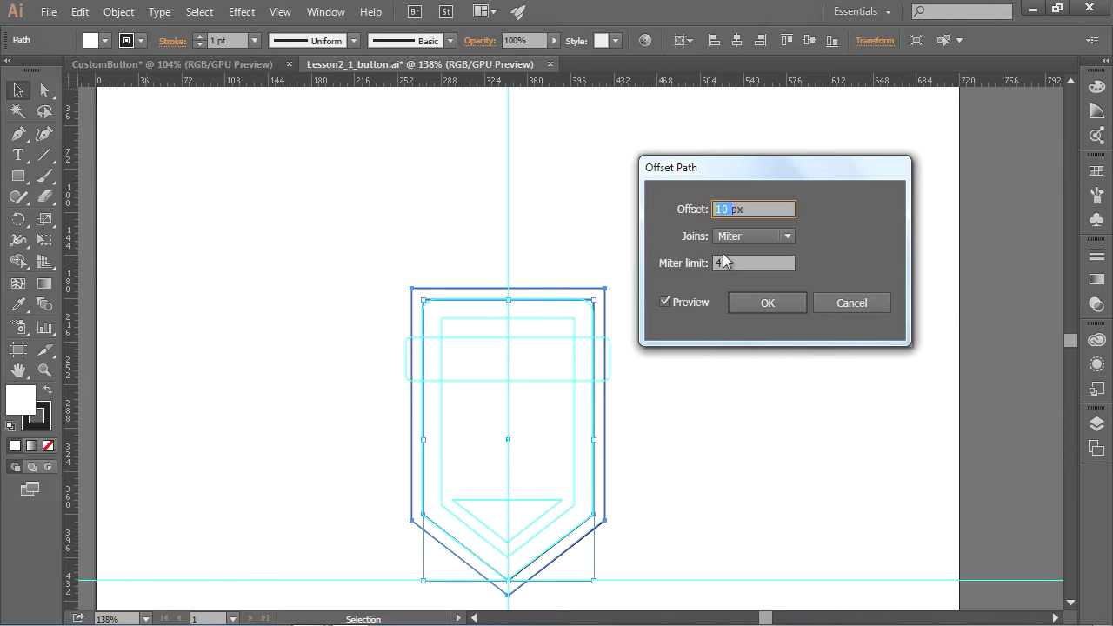
pyautogui.write('-15')
pyautogui.click(742, 263)
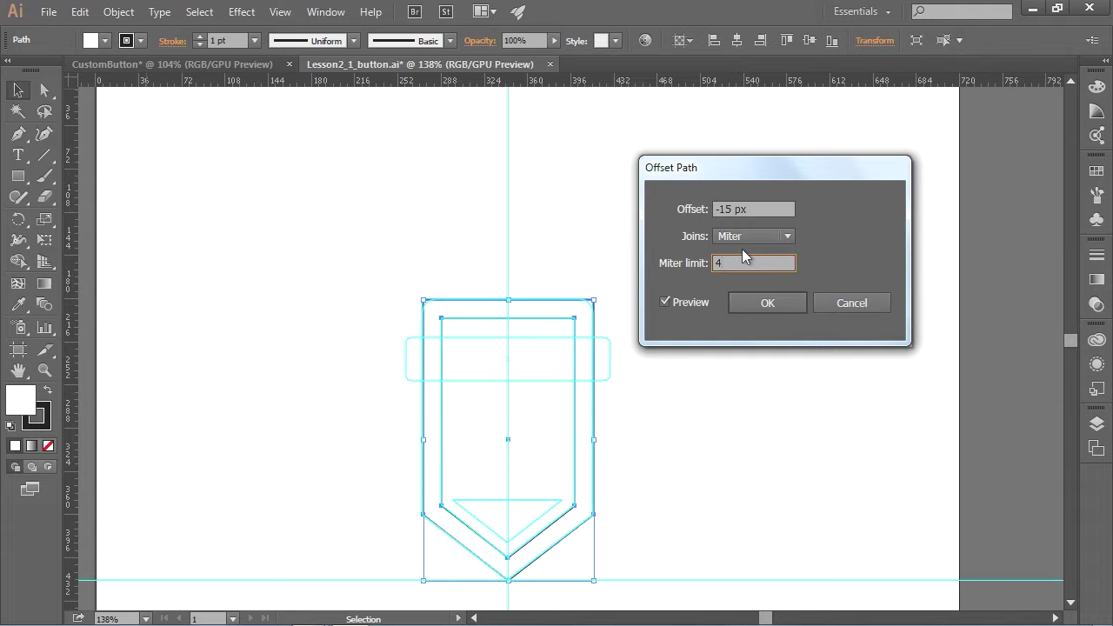
pyautogui.click(766, 303)
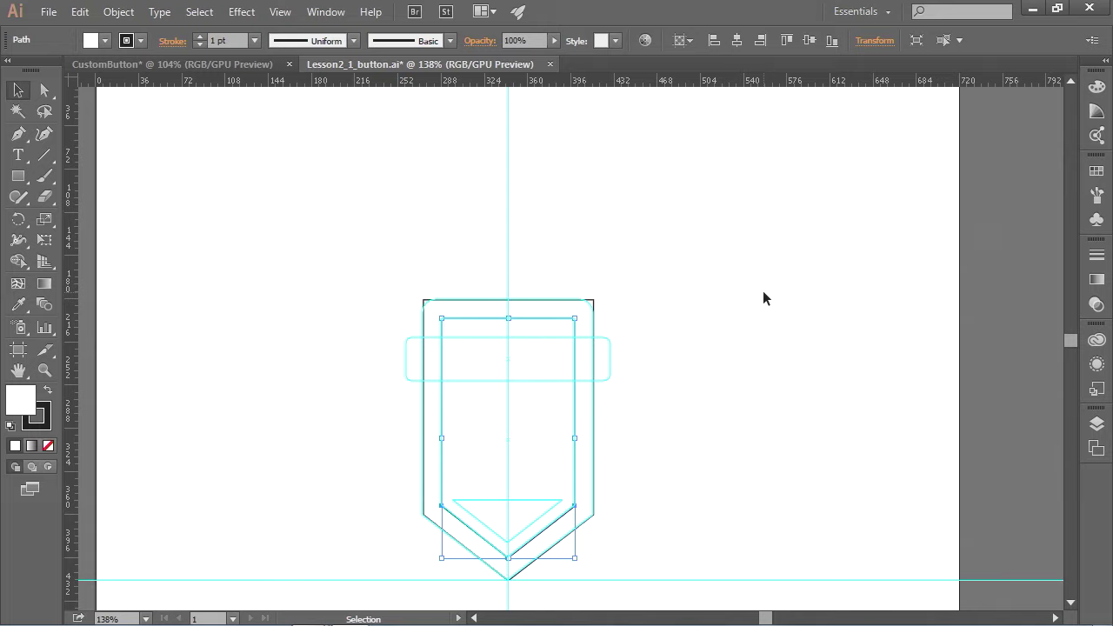
pyautogui.click(595, 303)
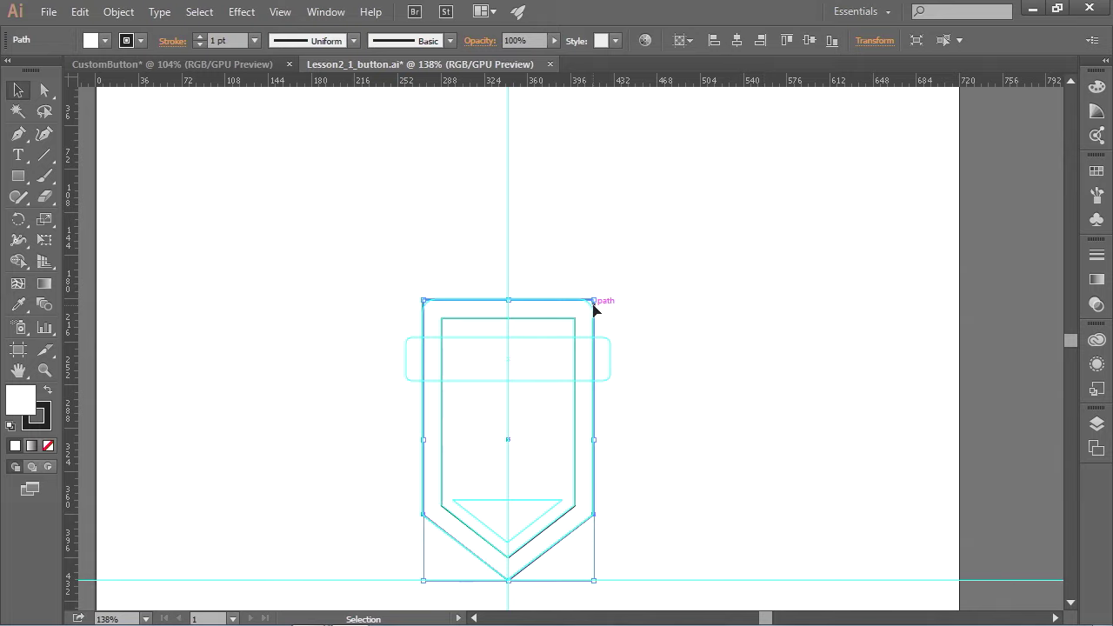
pyautogui.click(575, 334)
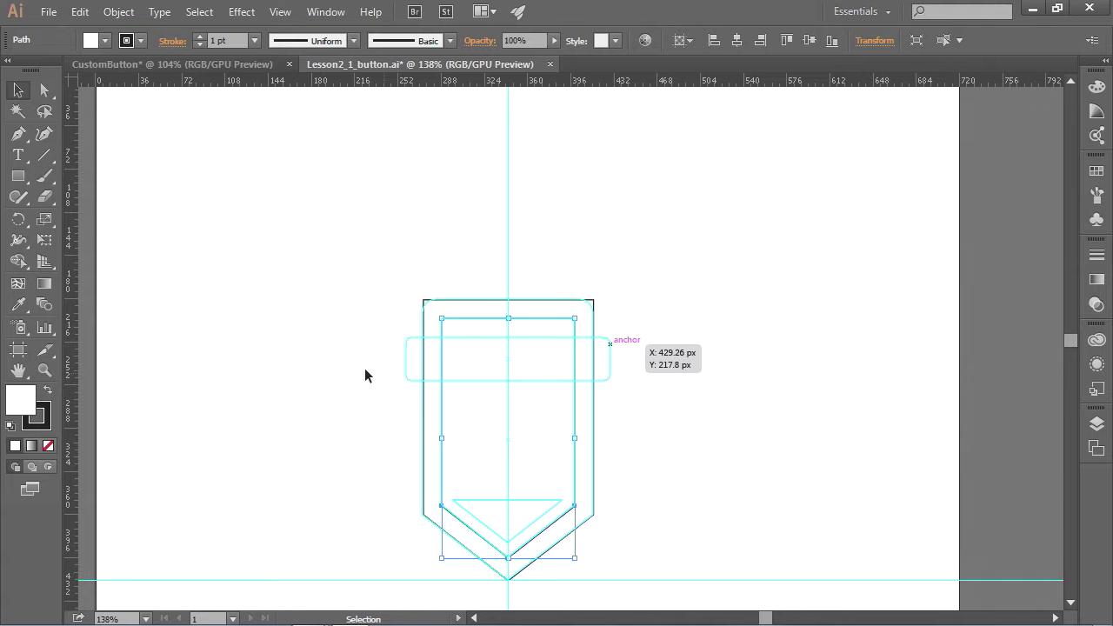
# Step: Try to trace the horizontal band guide with a rounded rectangle, and delete it
pyautogui.click(21, 178)
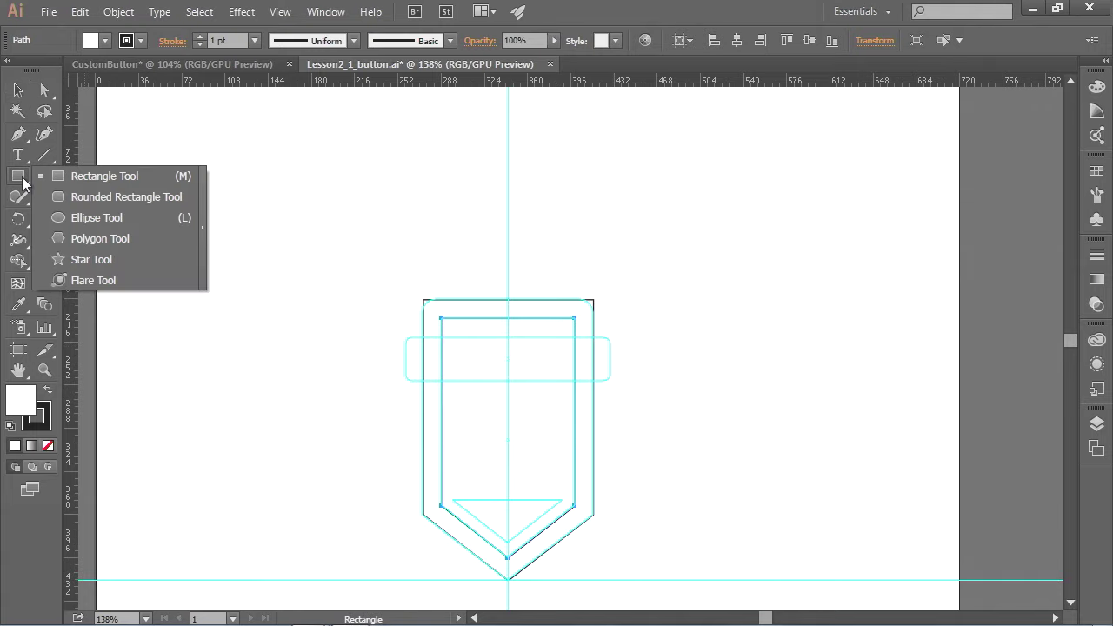
pyautogui.click(73, 201)
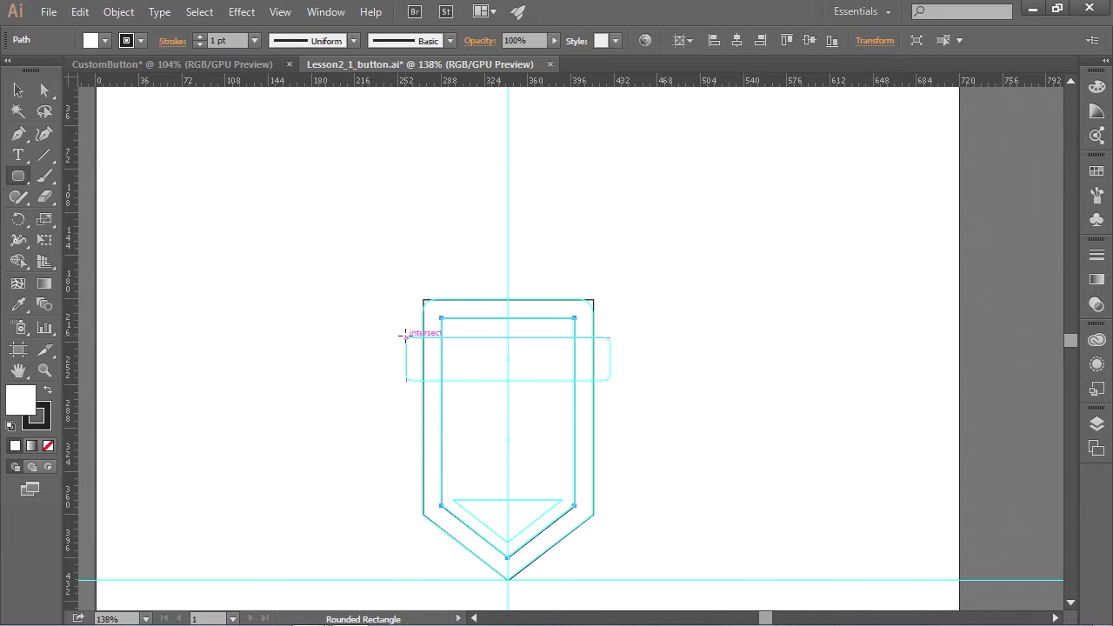
pyautogui.moveTo(406, 336); pyautogui.dragTo(611, 380)
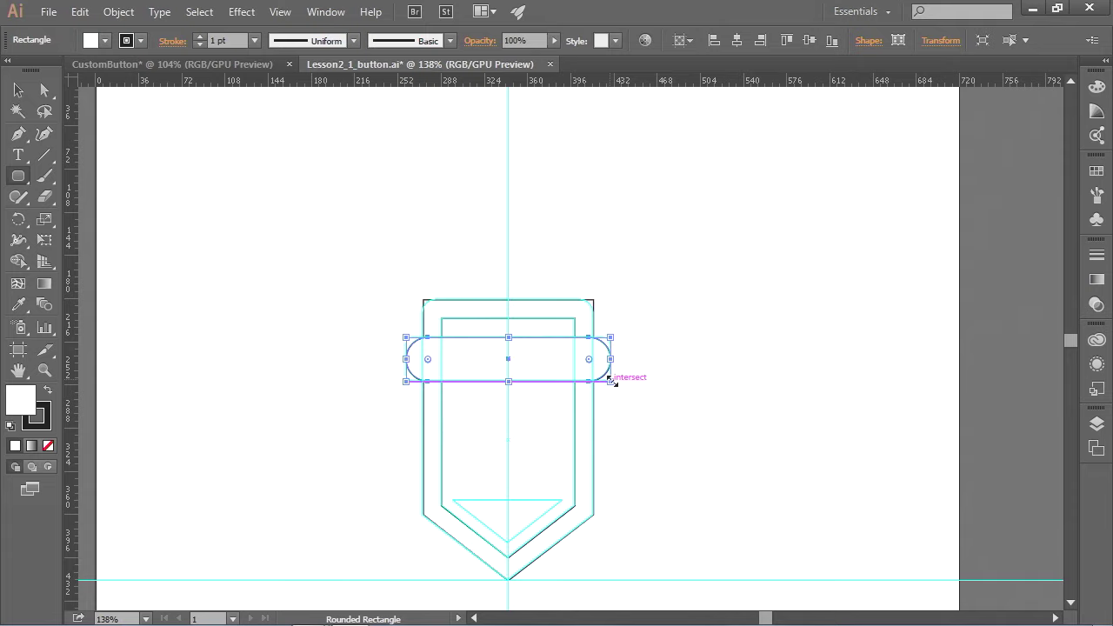
pyautogui.click(18, 90)
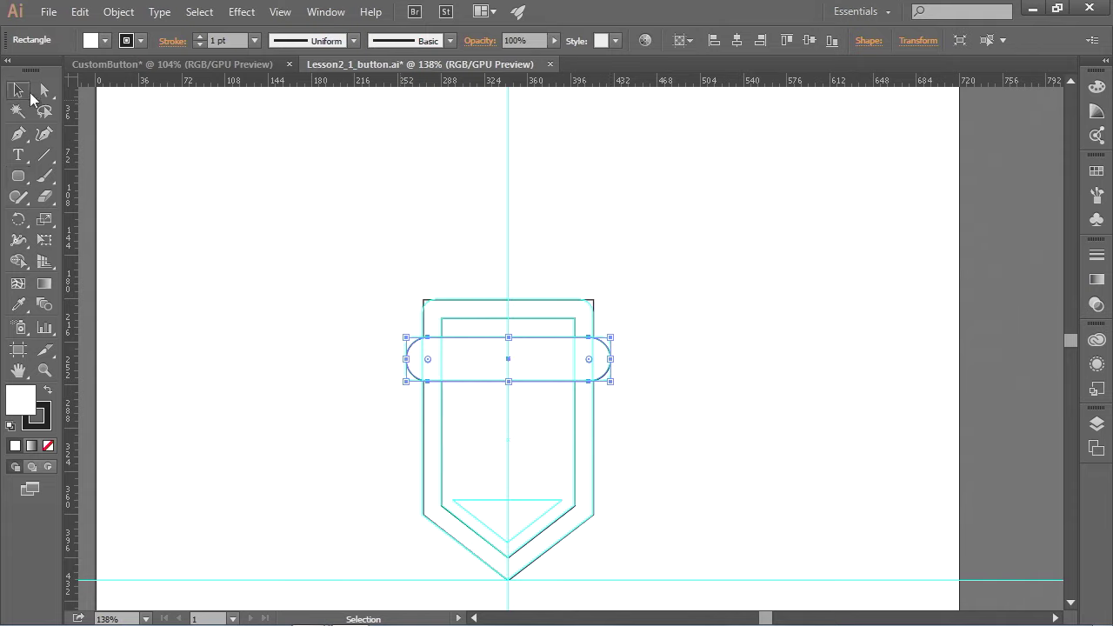
pyautogui.click(323, 171)
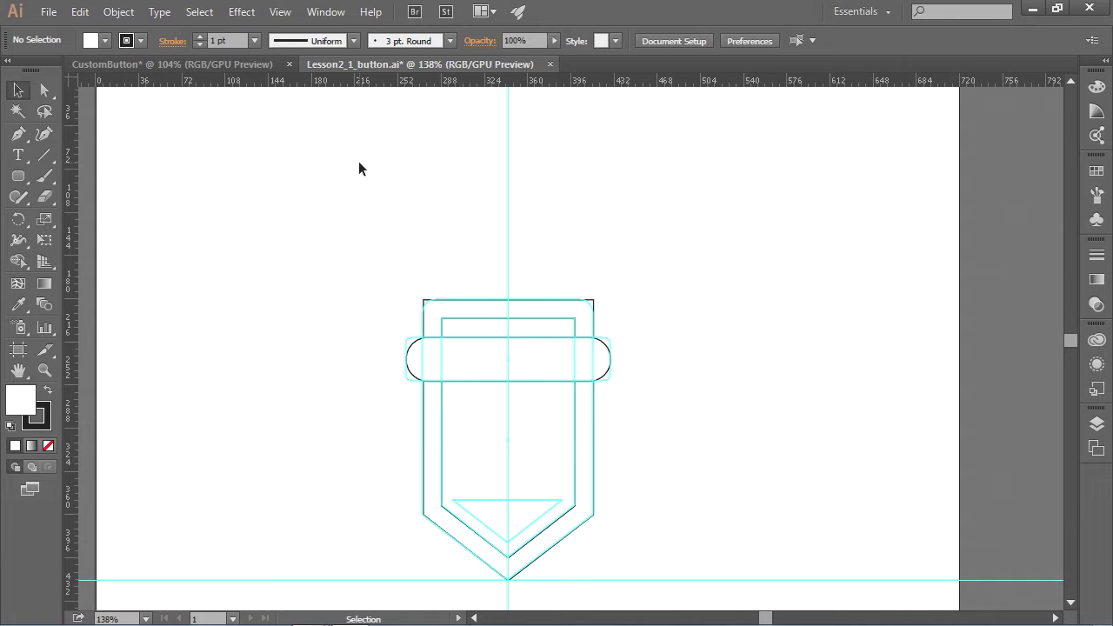
pyautogui.click(420, 348)
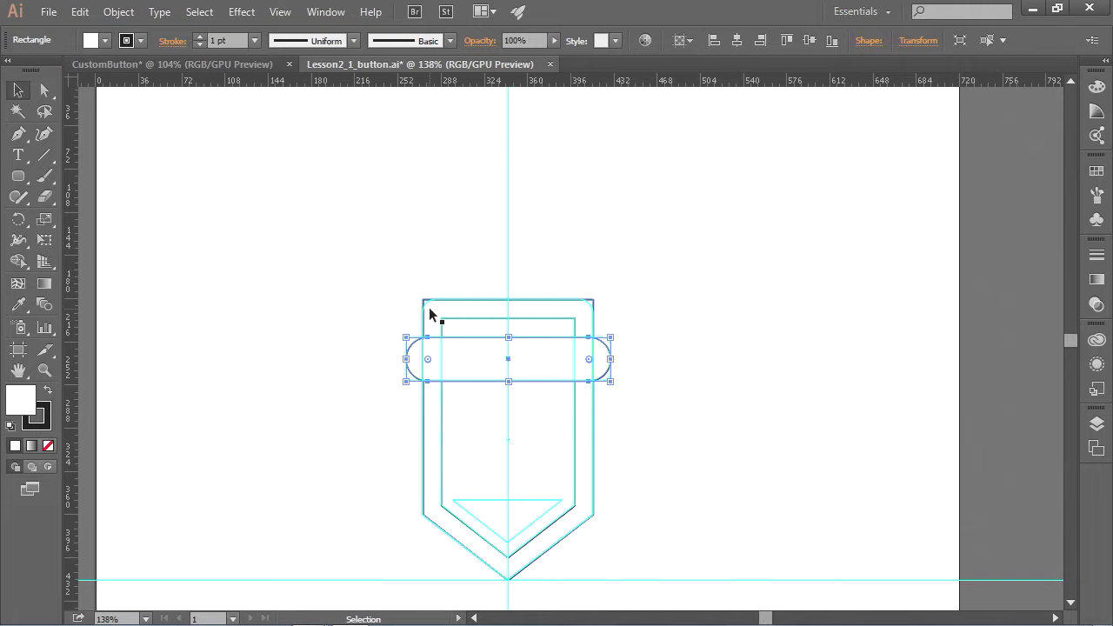
pyautogui.click(431, 313)
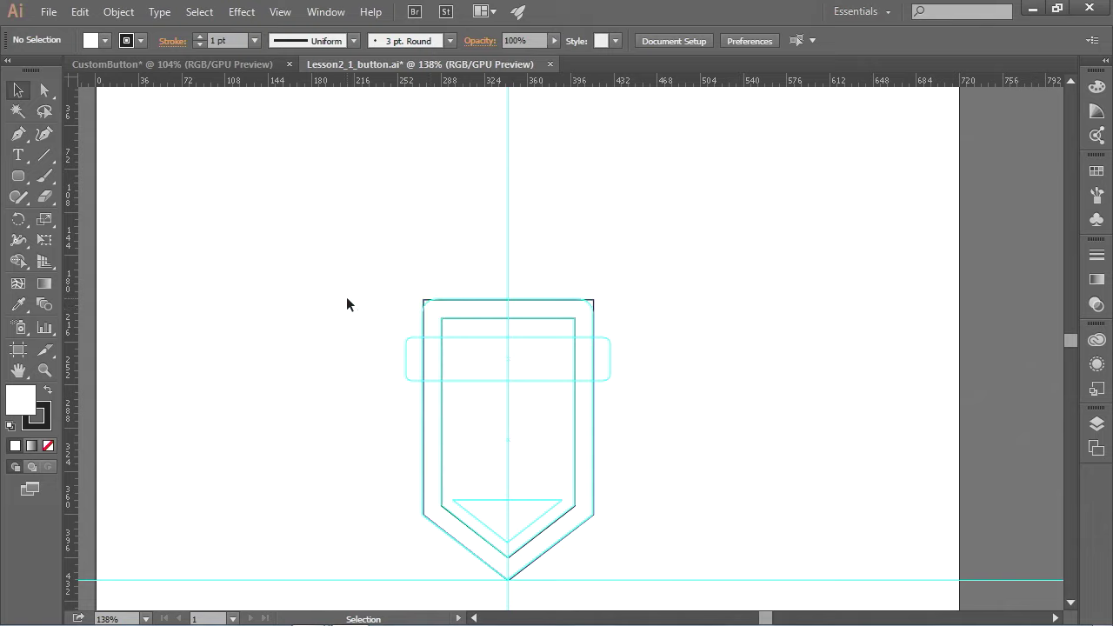
# Step: Draw a rounded rectangle about 170 × 37 px over the horizontal band guide and adjust its corner radius to fit the guide's small corners
pyautogui.click(19, 177)
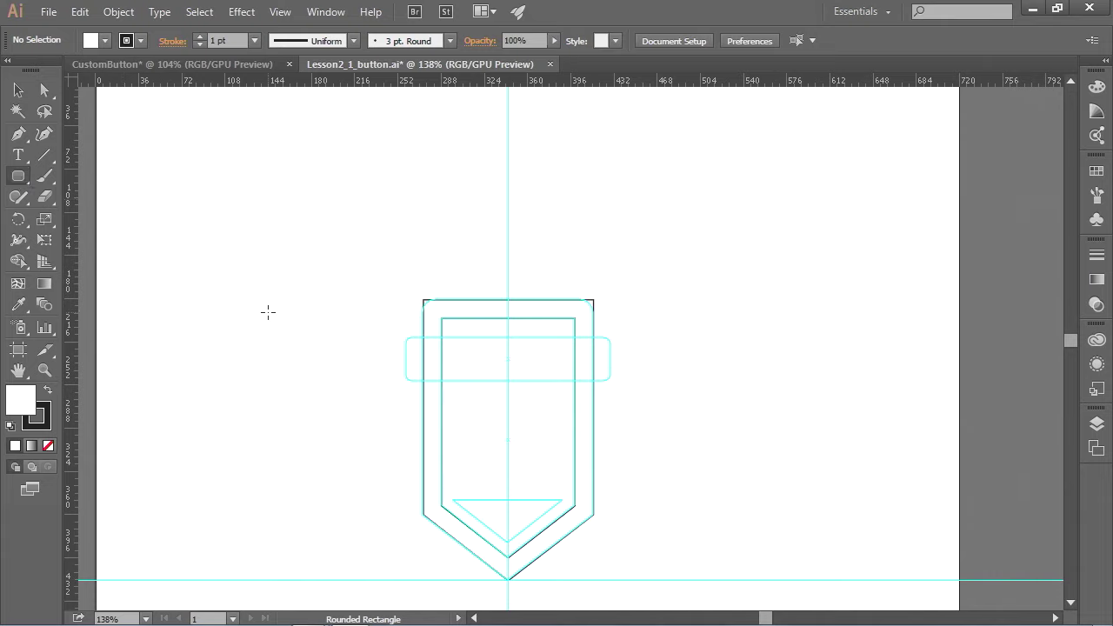
pyautogui.moveTo(408, 336); pyautogui.dragTo(611, 384)
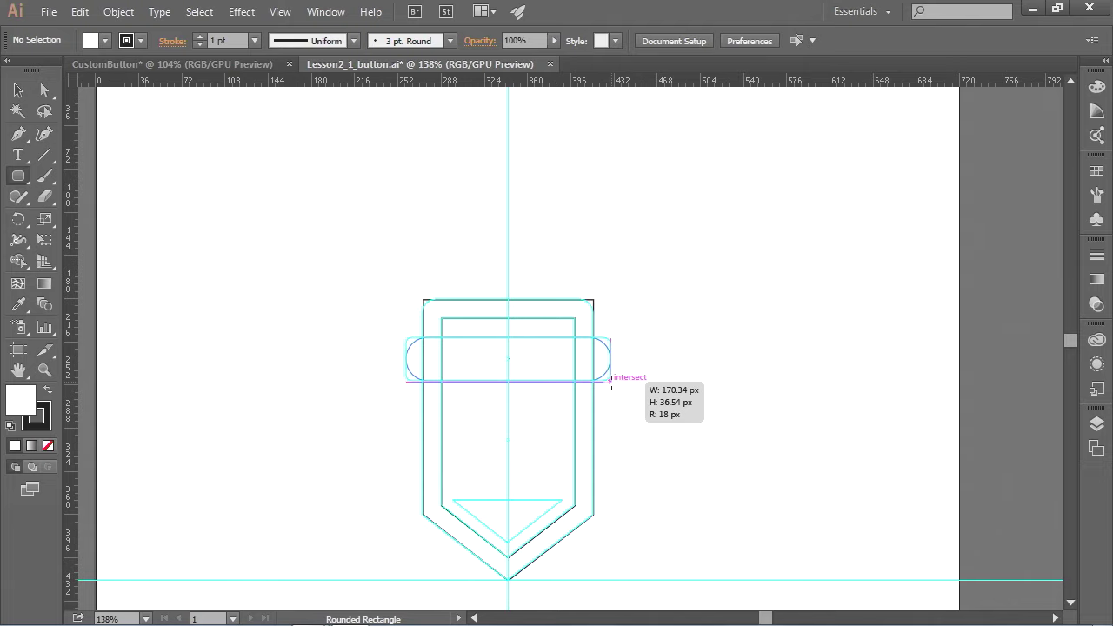
pyautogui.press('Down')
pyautogui.press('Down')
pyautogui.press('Down')
pyautogui.press('Down')
pyautogui.moveTo(611, 383); pyautogui.dragTo(612, 383)
pyautogui.press('Down')
pyautogui.press('Down')
pyautogui.press('Down')
pyautogui.press('Down')
pyautogui.press('Down')
pyautogui.press('Down')
pyautogui.moveTo(611, 384); pyautogui.dragTo(611, 384)
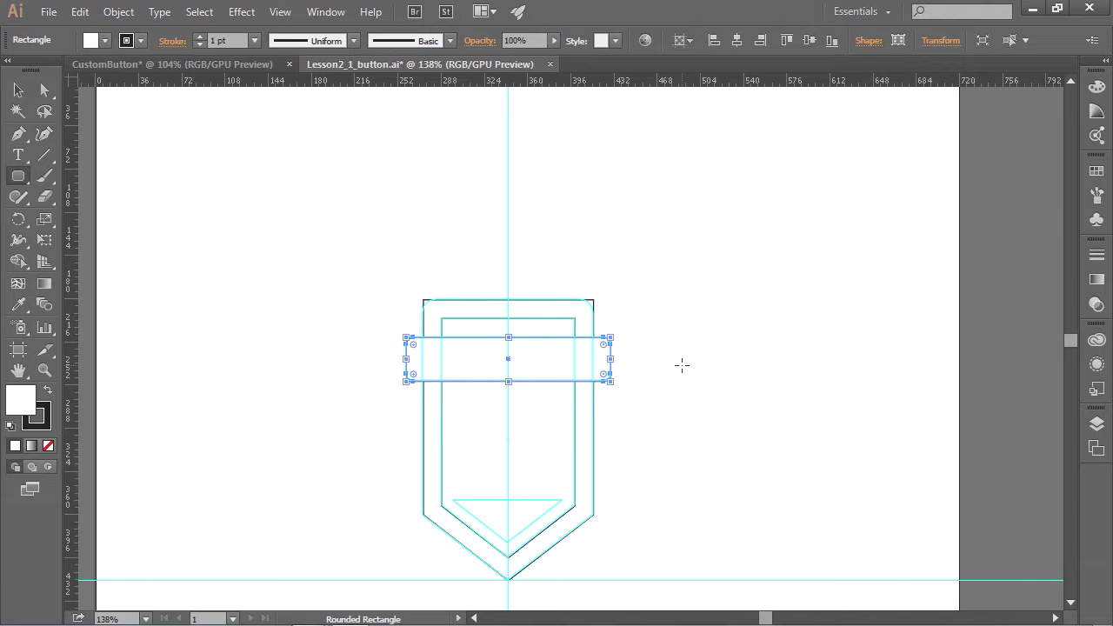
pyautogui.click(17, 90)
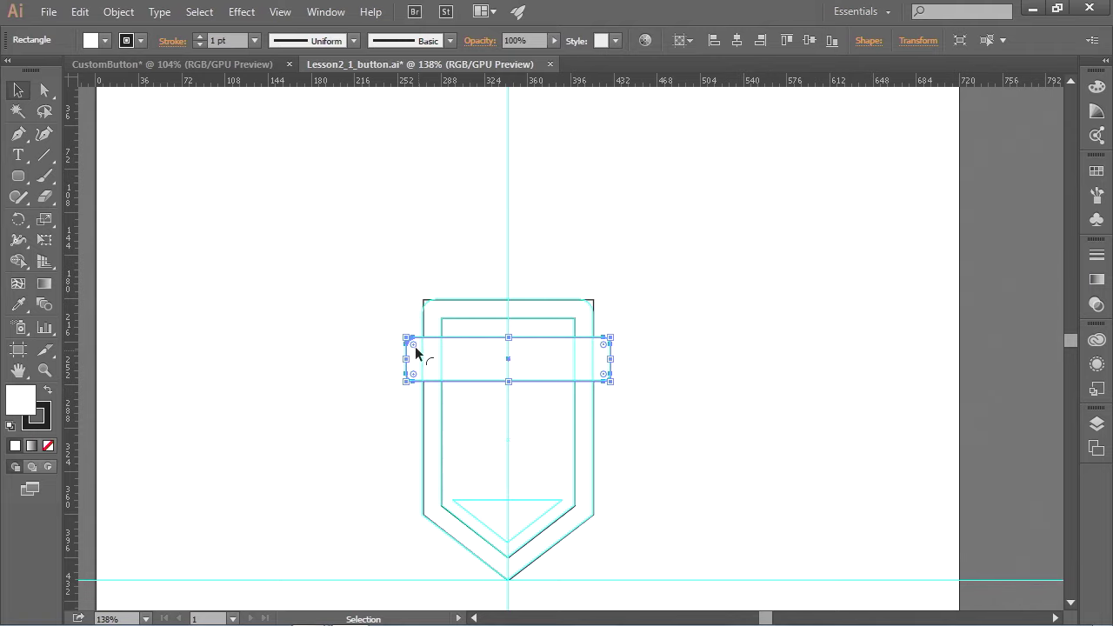
pyautogui.moveTo(414, 344)
pyautogui.mouseDown()
pyautogui.moveTo(436, 362)
pyautogui.moveTo(415, 347)
pyautogui.mouseUp()
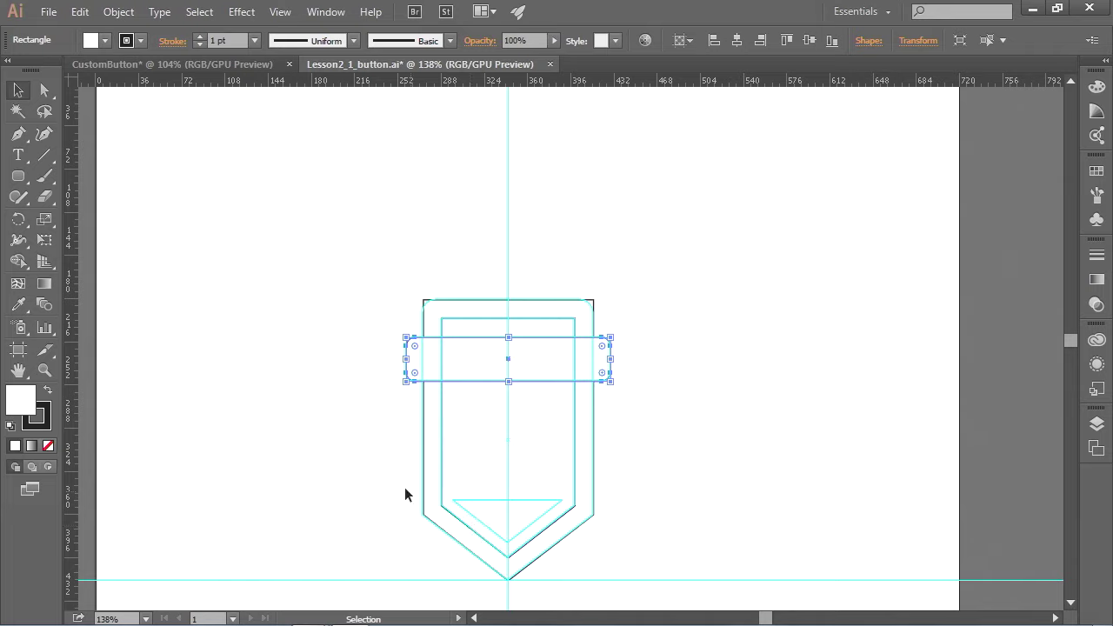
# Step: Draw a downward-pointing three-sided polygon about 61 × 53 px, centred on the triangle guide's upper edge with its tip on the guide's lower tip
pyautogui.click(19, 176)
pyautogui.click(19, 177)
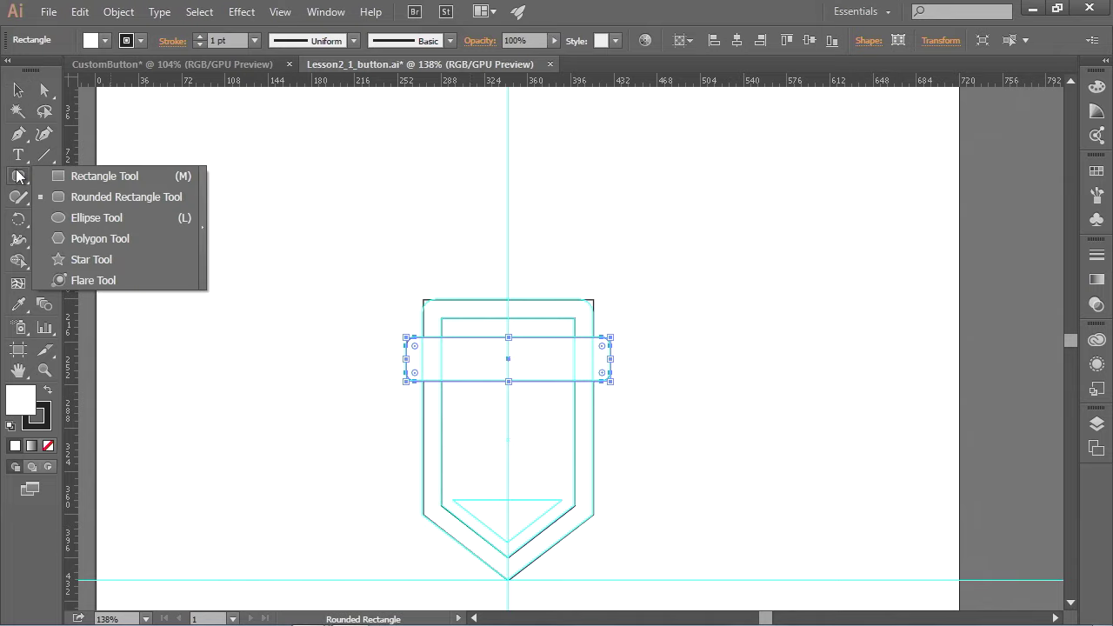
pyautogui.click(100, 238)
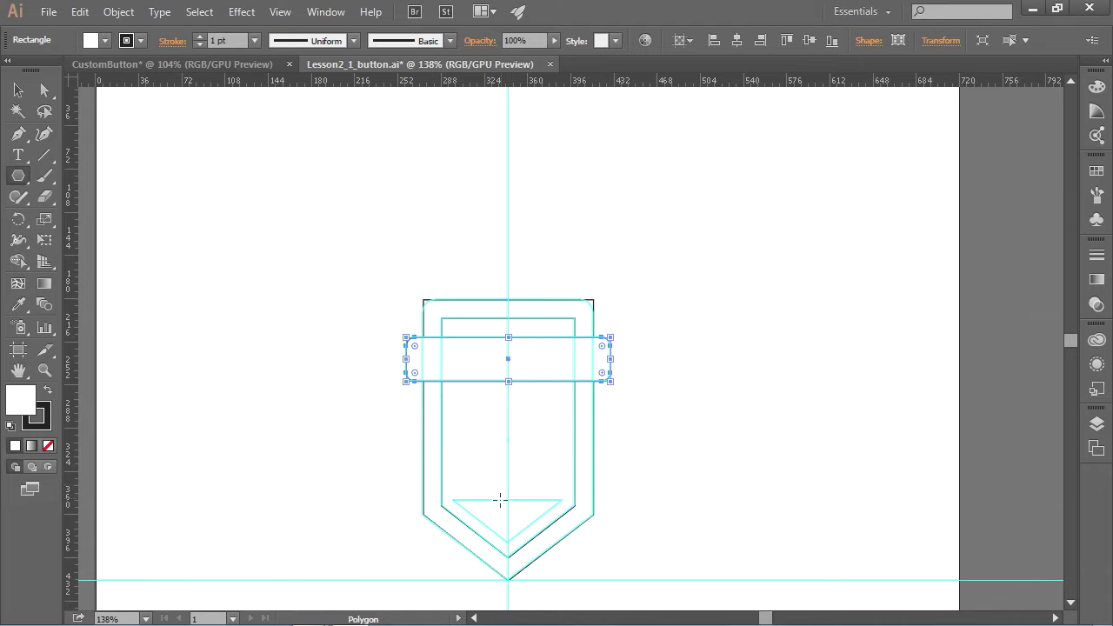
pyautogui.moveTo(508, 499); pyautogui.dragTo(563, 499)
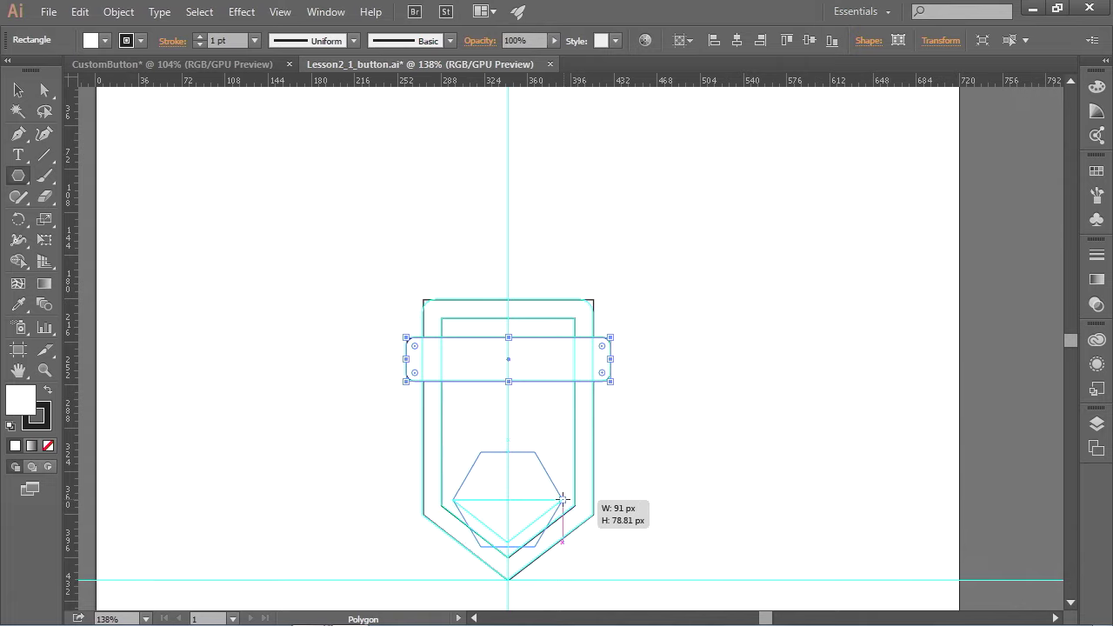
pyautogui.press('Down')
pyautogui.moveTo(563, 498); pyautogui.dragTo(510, 543)
pyautogui.press('Down')
pyautogui.press('Down')
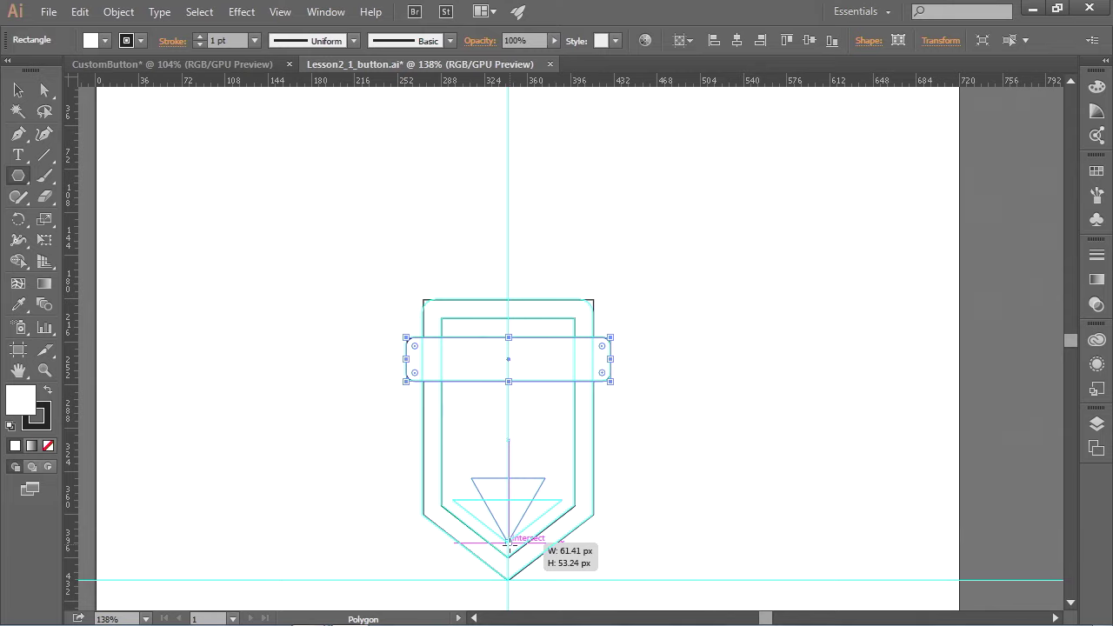
pyautogui.moveTo(510, 543); pyautogui.dragTo(510, 543)
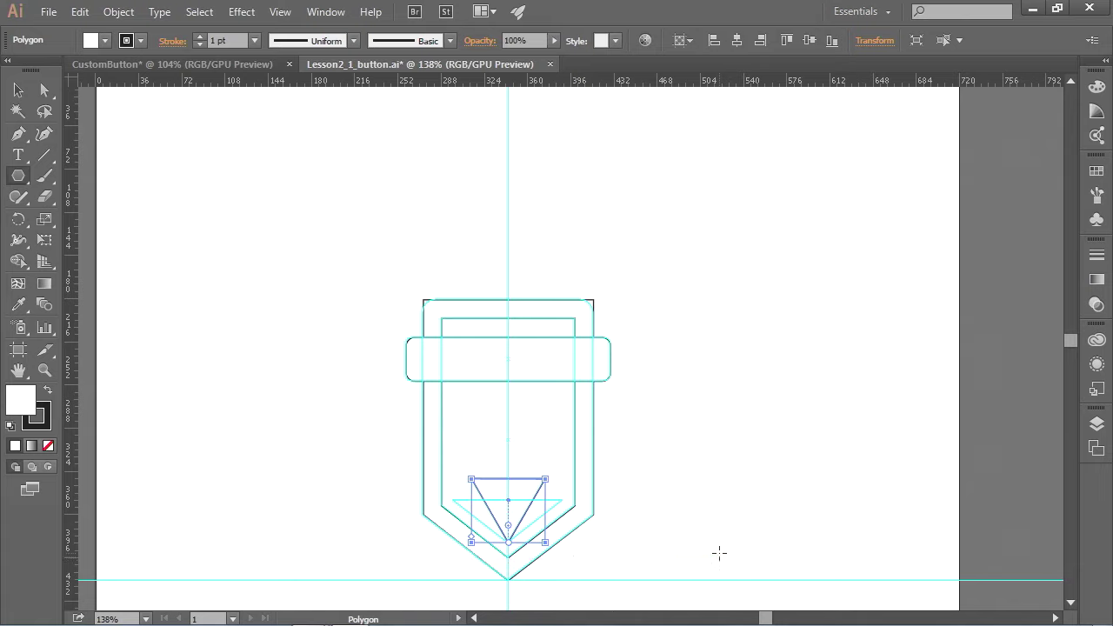
# Step: Try moving the triangle away from the outlines, and undo the move
pyautogui.click(18, 89)
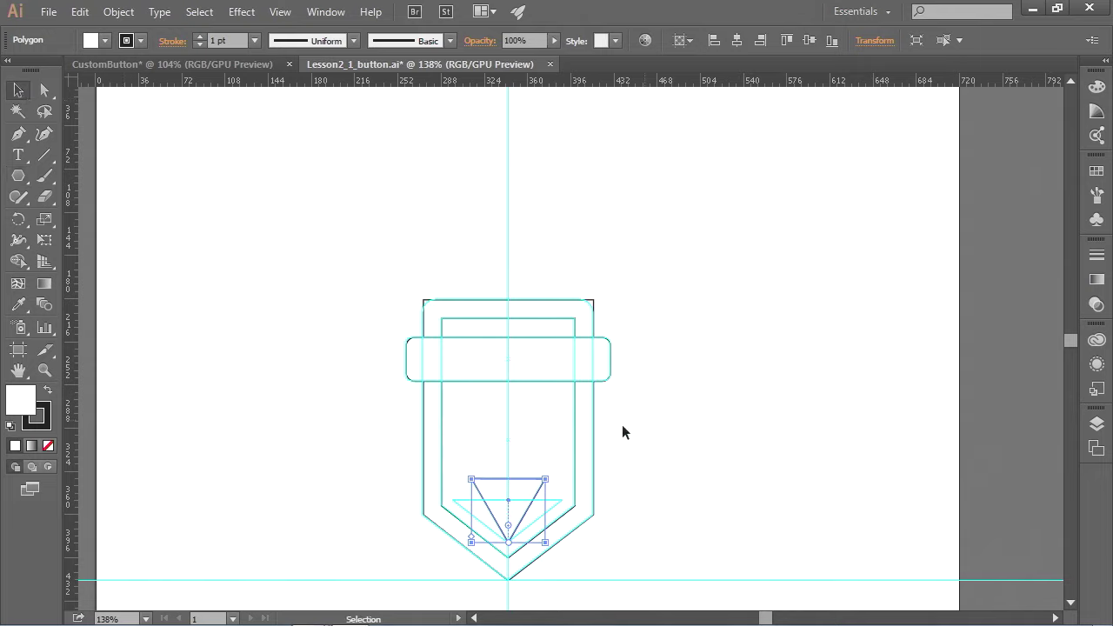
pyautogui.moveTo(502, 483); pyautogui.dragTo(346, 436)
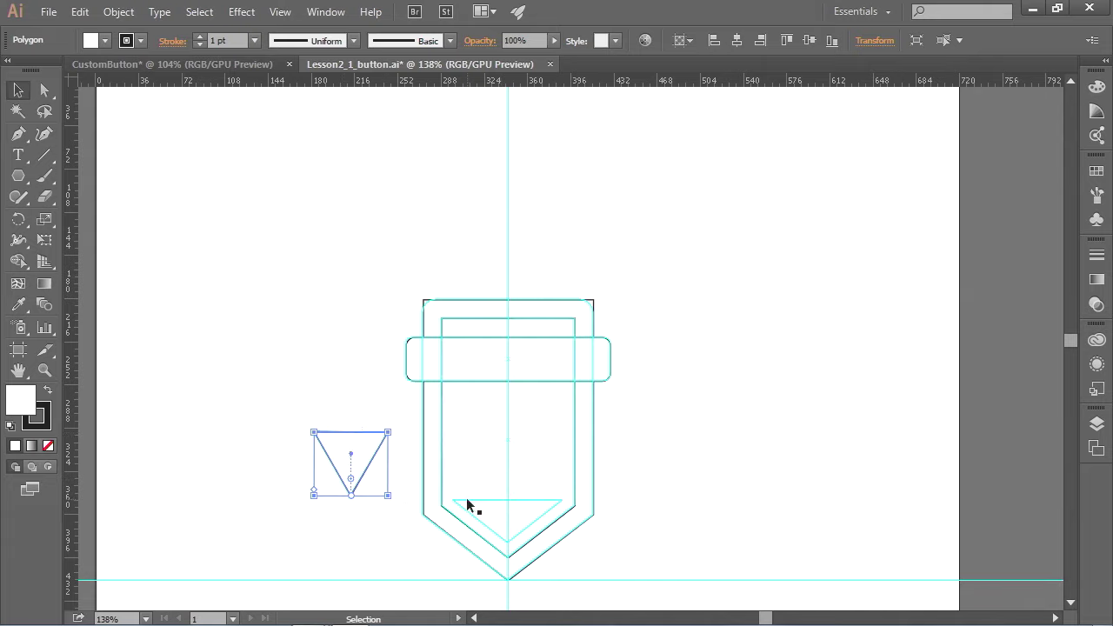
pyautogui.press('a')
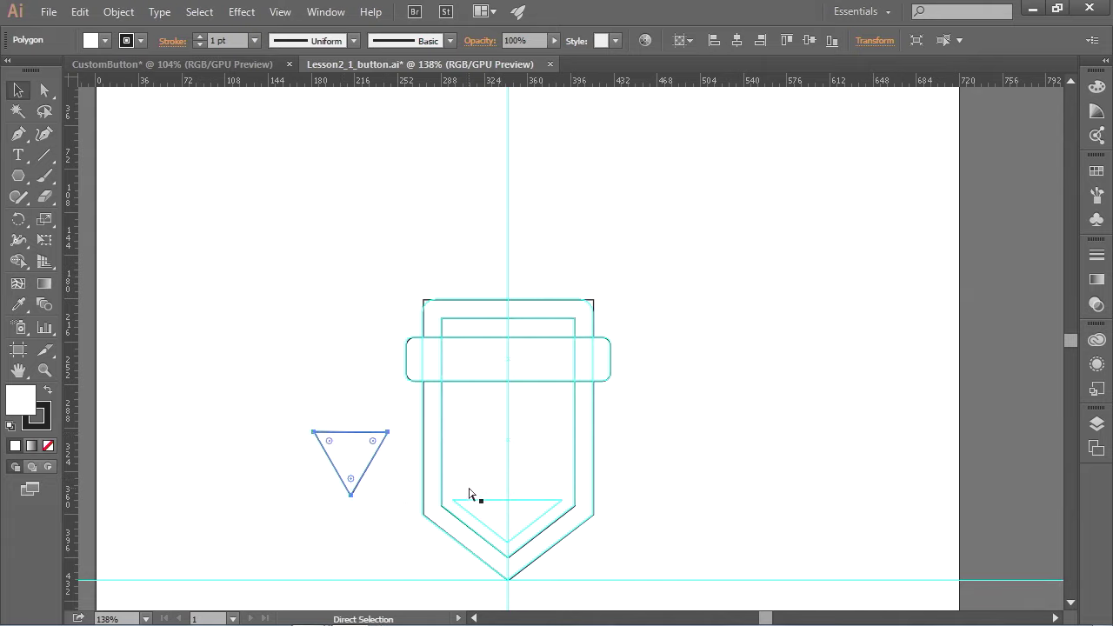
pyautogui.hotkey('ctrl', 'z')
# Step: Try to fit the triangle to its guide by scaling its bounding box from the upper corners, and undo both changes
pyautogui.press('v')
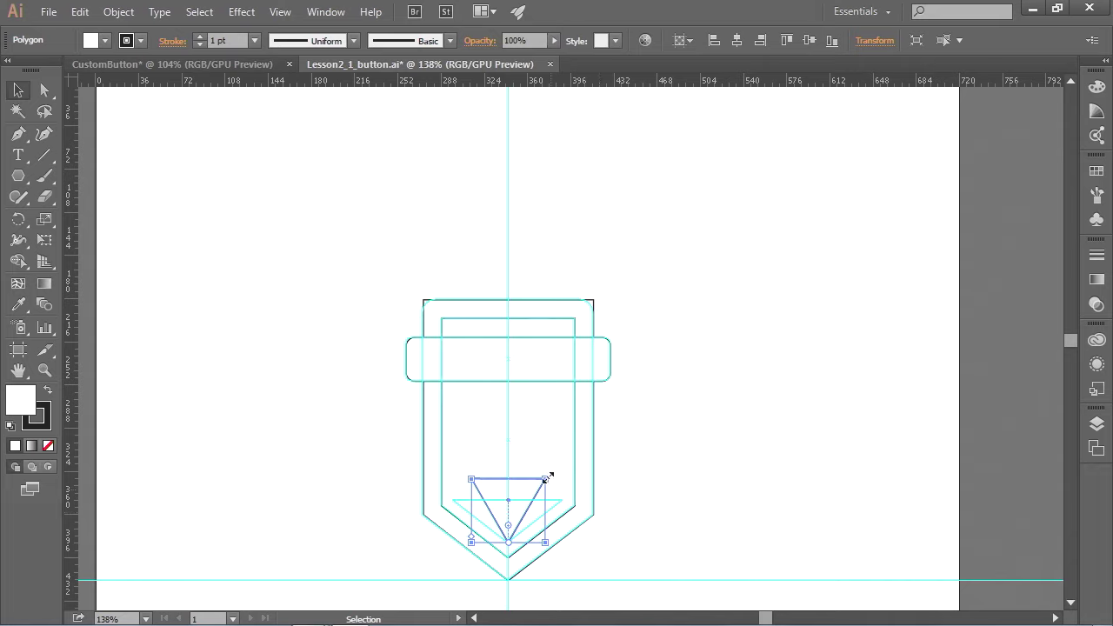
pyautogui.moveTo(546, 478); pyautogui.dragTo(565, 503)
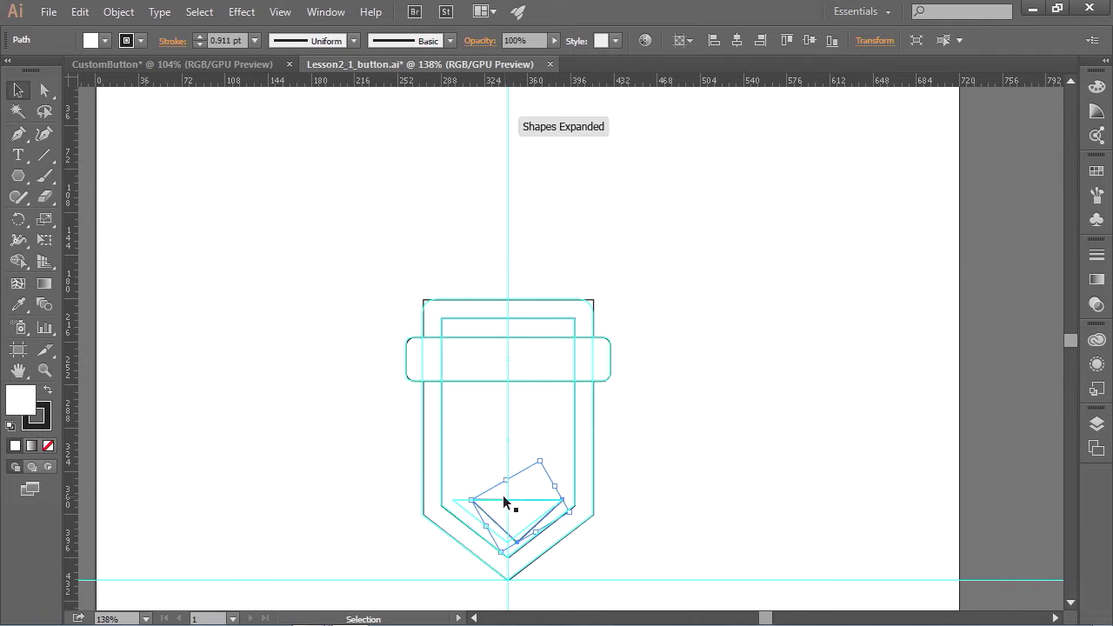
pyautogui.moveTo(479, 502); pyautogui.dragTo(454, 500)
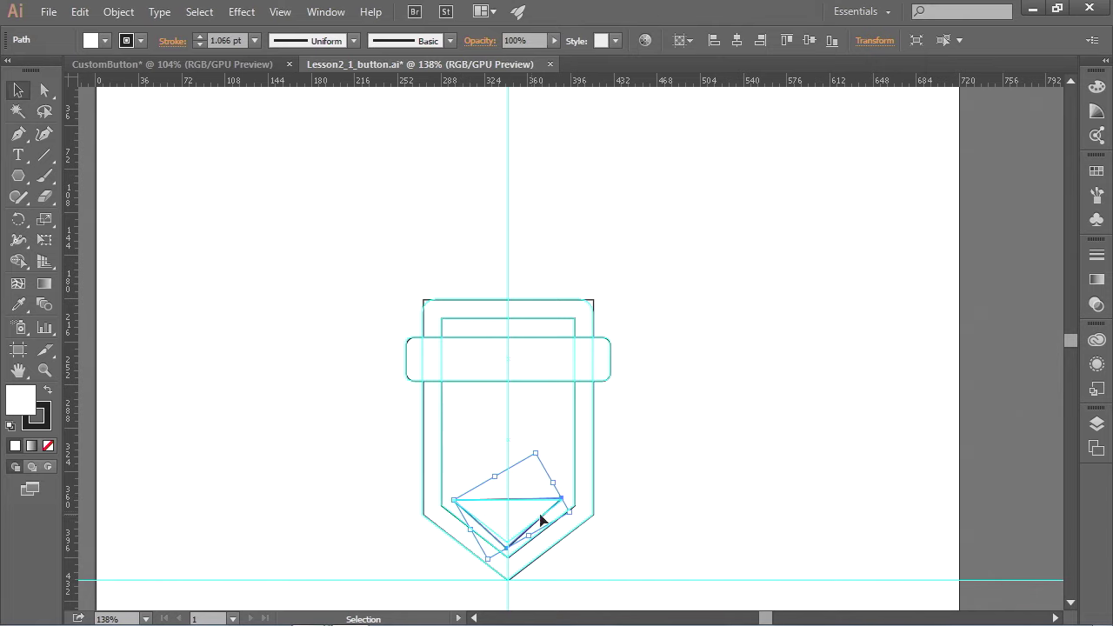
pyautogui.click(610, 533)
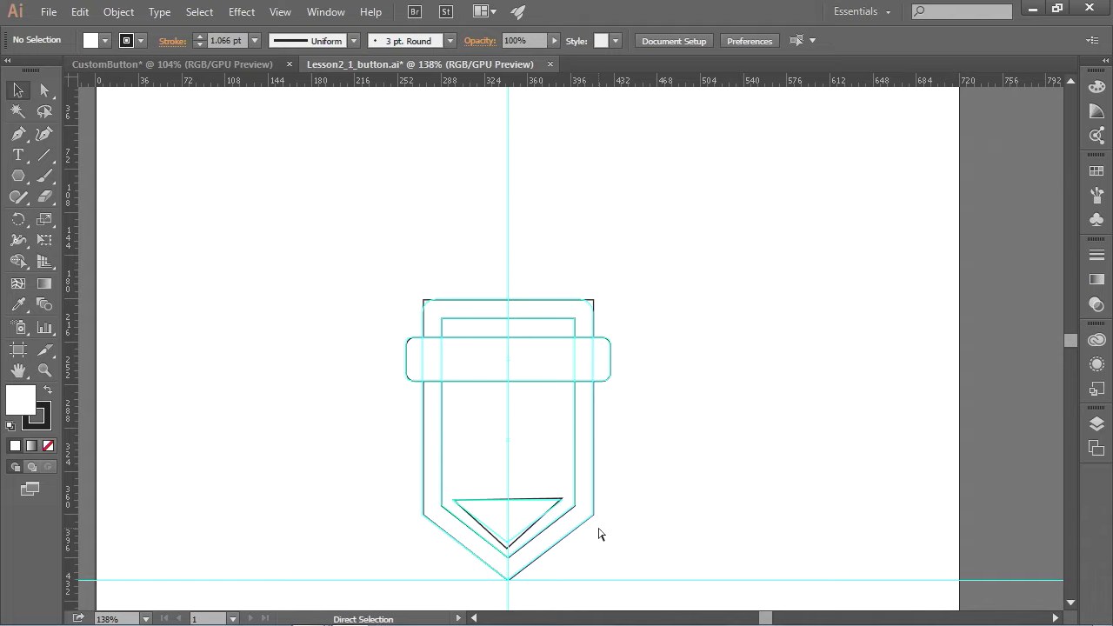
pyautogui.hotkey('ctrl', 'z')
pyautogui.hotkey('ctrl', 'z')
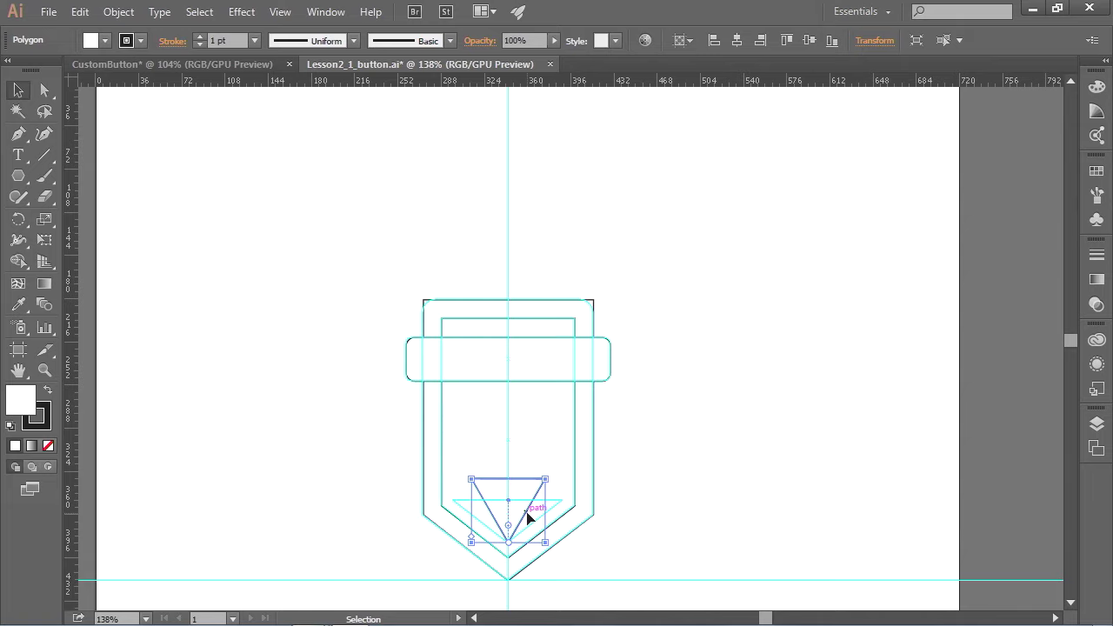
# Step: Move only the triangle's upper edge straight down onto the upper edge of the triangle guide
pyautogui.click(45, 93)
pyautogui.click(305, 355)
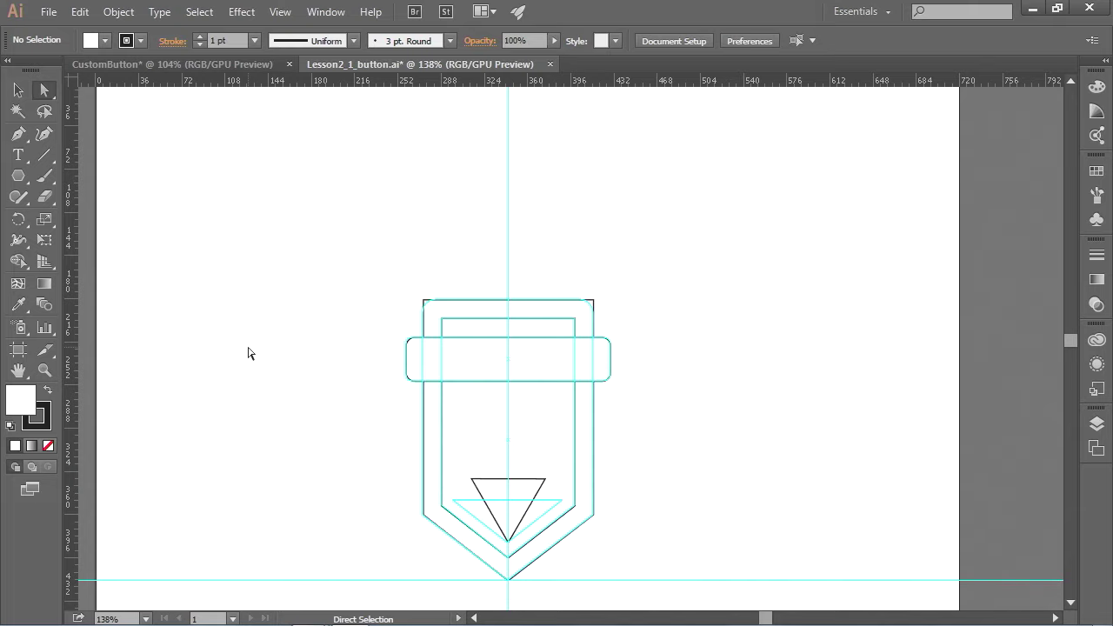
pyautogui.press('z')
pyautogui.click(486, 514)
pyautogui.click(600, 357)
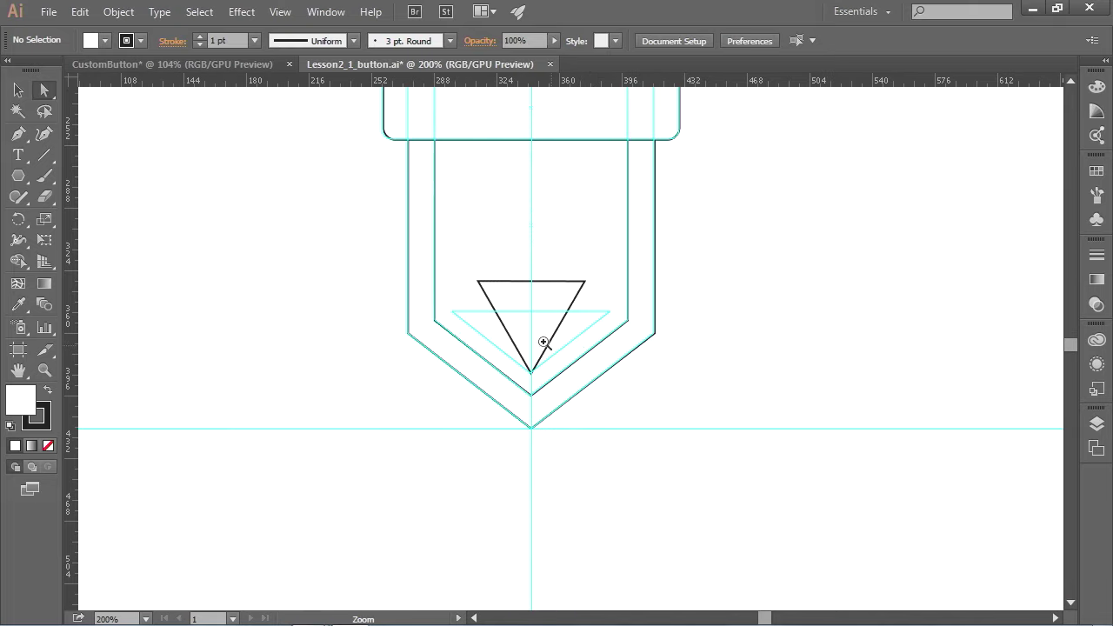
pyautogui.click(543, 342)
pyautogui.press('a')
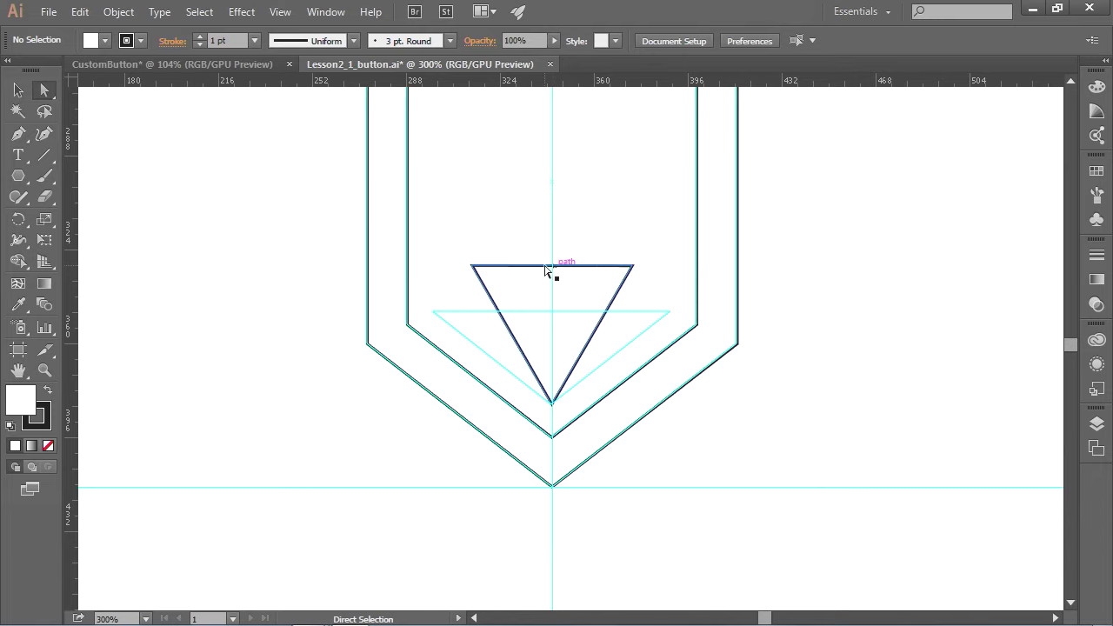
pyautogui.moveTo(524, 269); pyautogui.dragTo(534, 315)
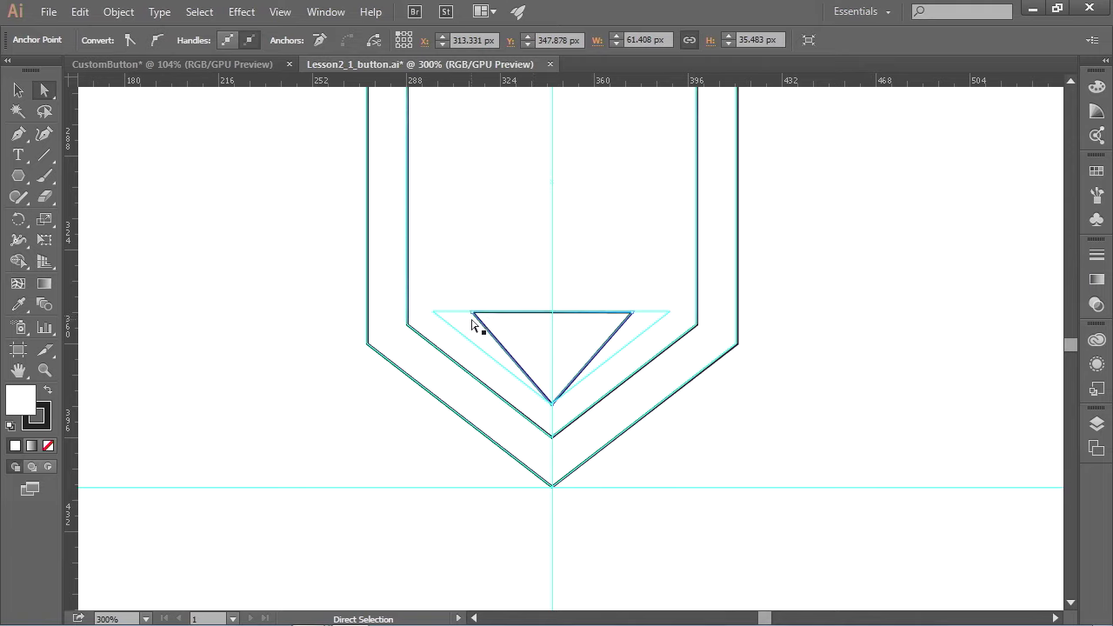
# Step: Move the triangle's two upper anchor points outward onto the guide's corners, and leave nothing selected
pyautogui.moveTo(472, 320); pyautogui.dragTo(436, 317)
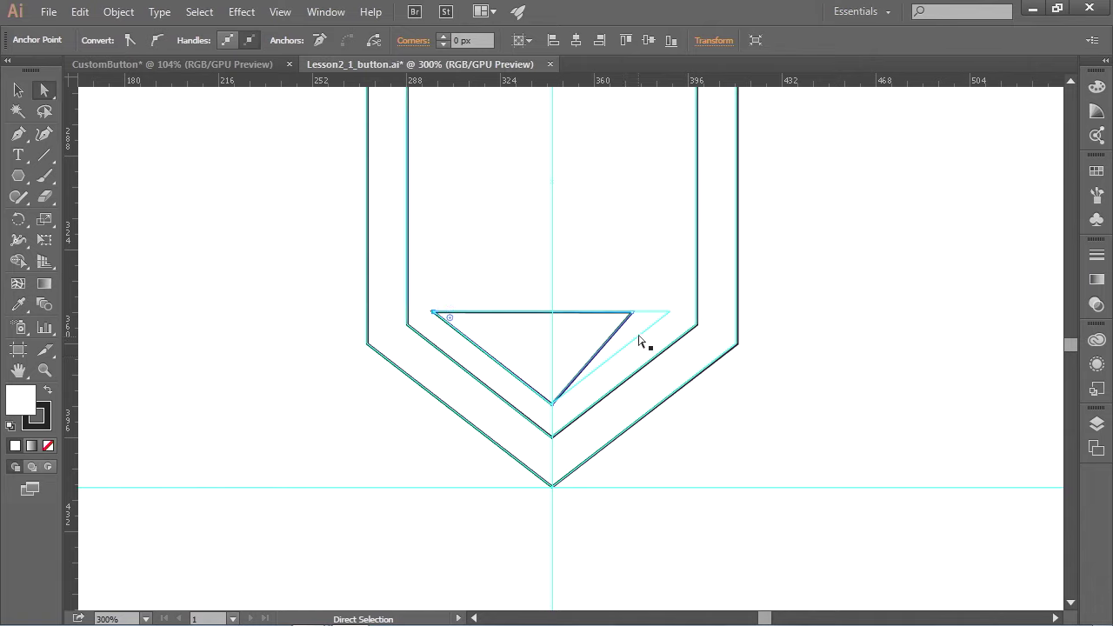
pyautogui.moveTo(631, 316); pyautogui.dragTo(672, 318)
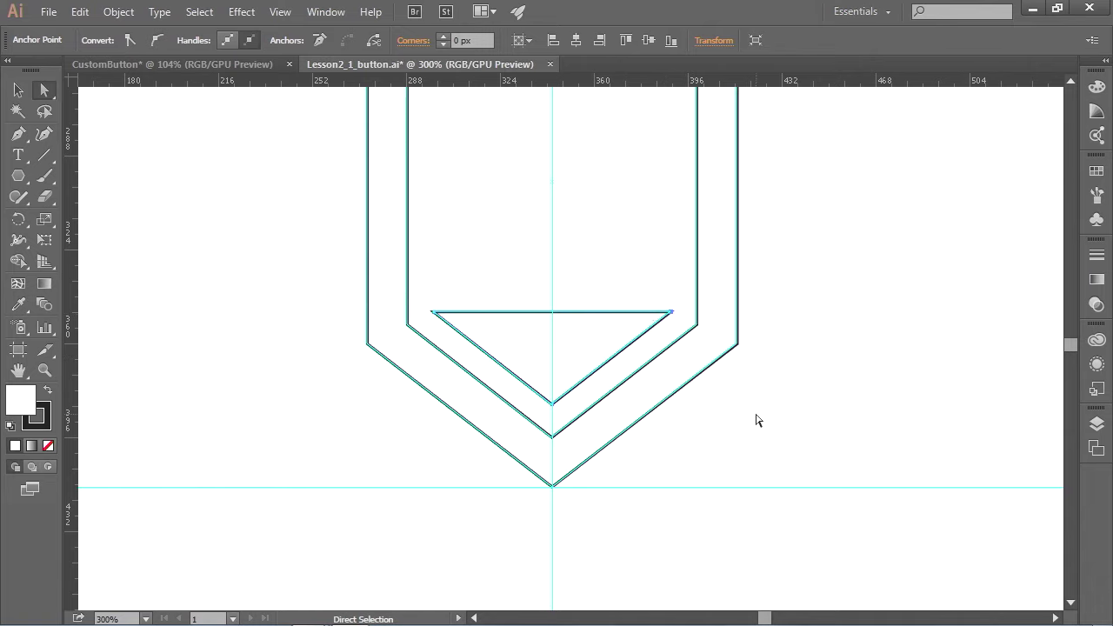
pyautogui.click(756, 415)
pyautogui.hotkey('ctrl', '0')
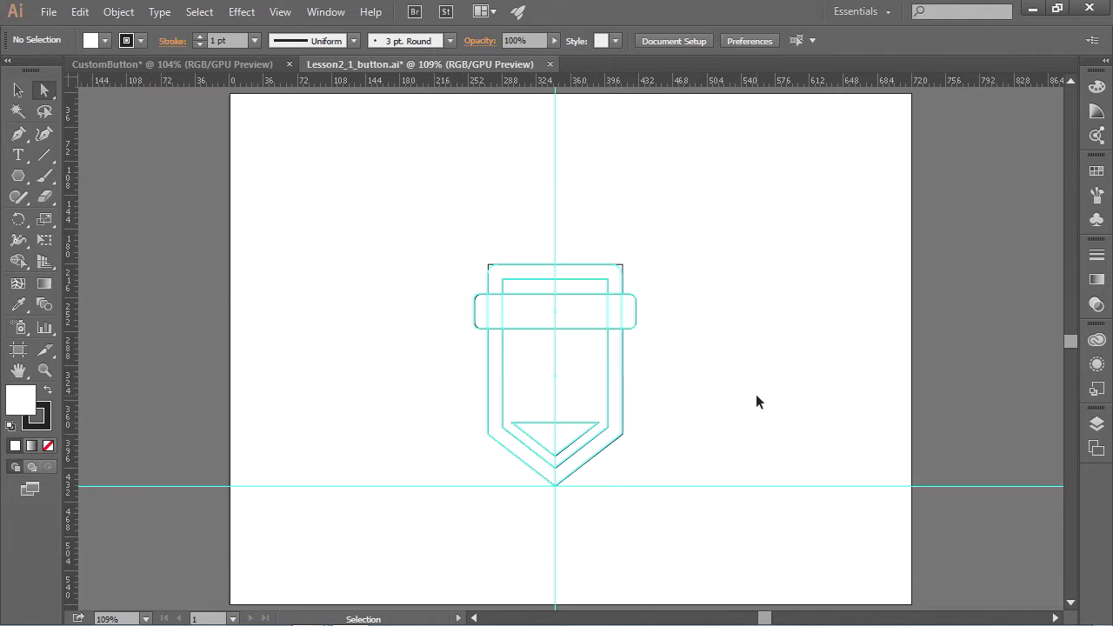
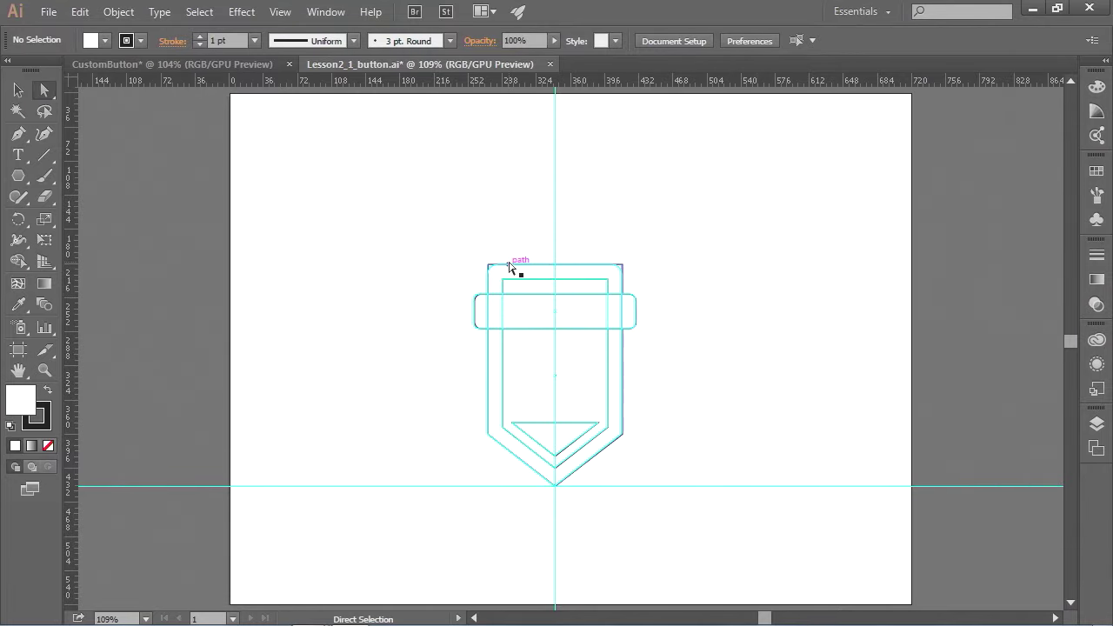
# Step: Hide all guides so only the drawn shapes show
pyautogui.click(19, 90)
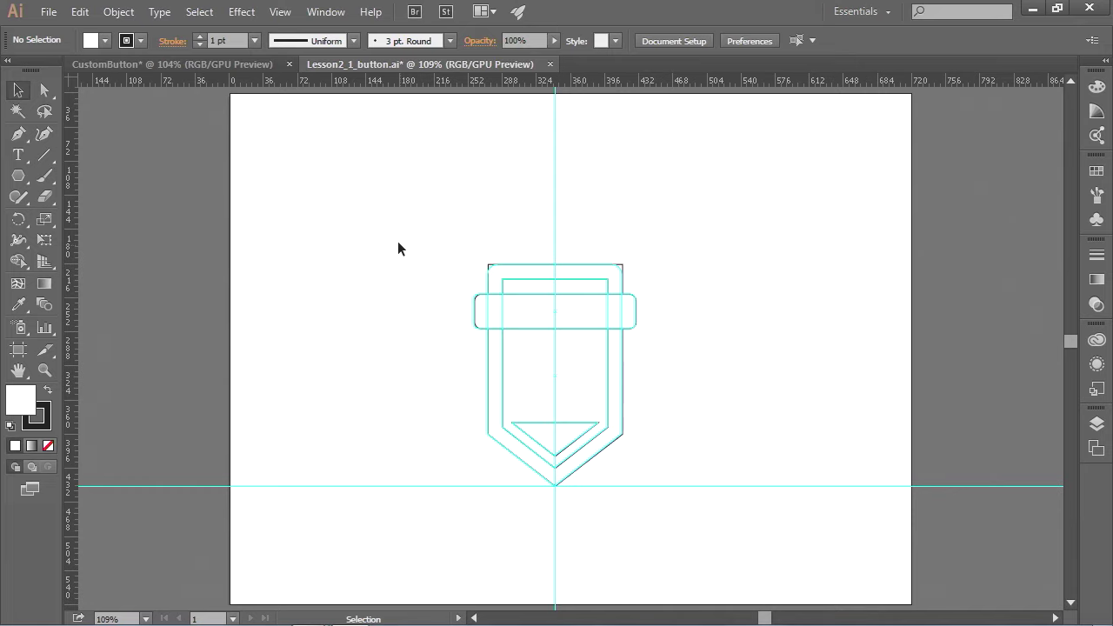
pyautogui.click(281, 14)
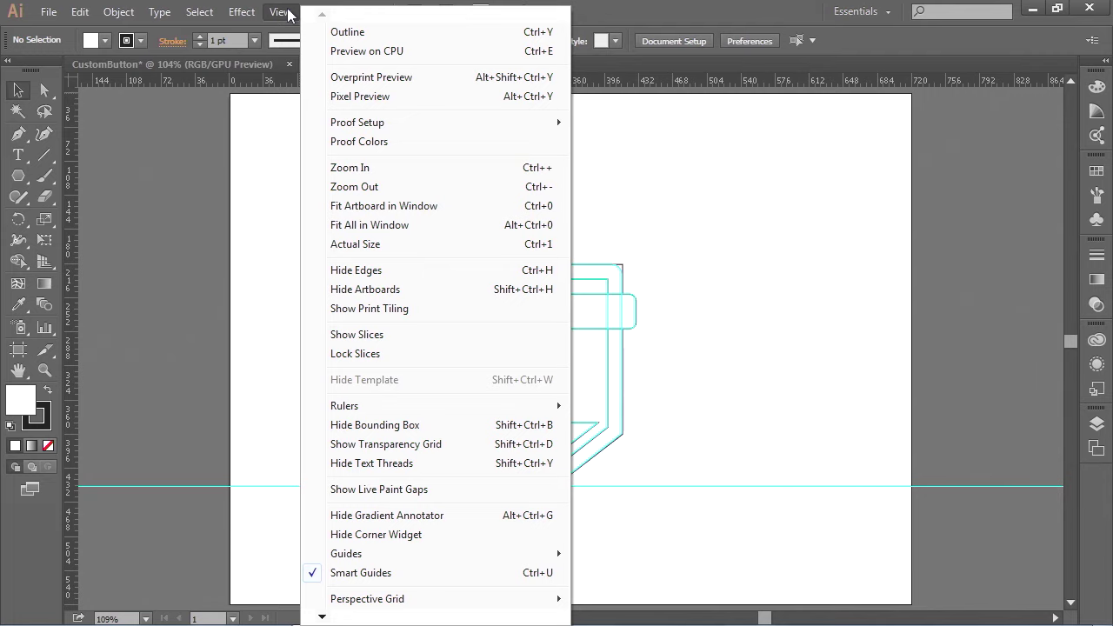
pyautogui.moveTo(371, 552)
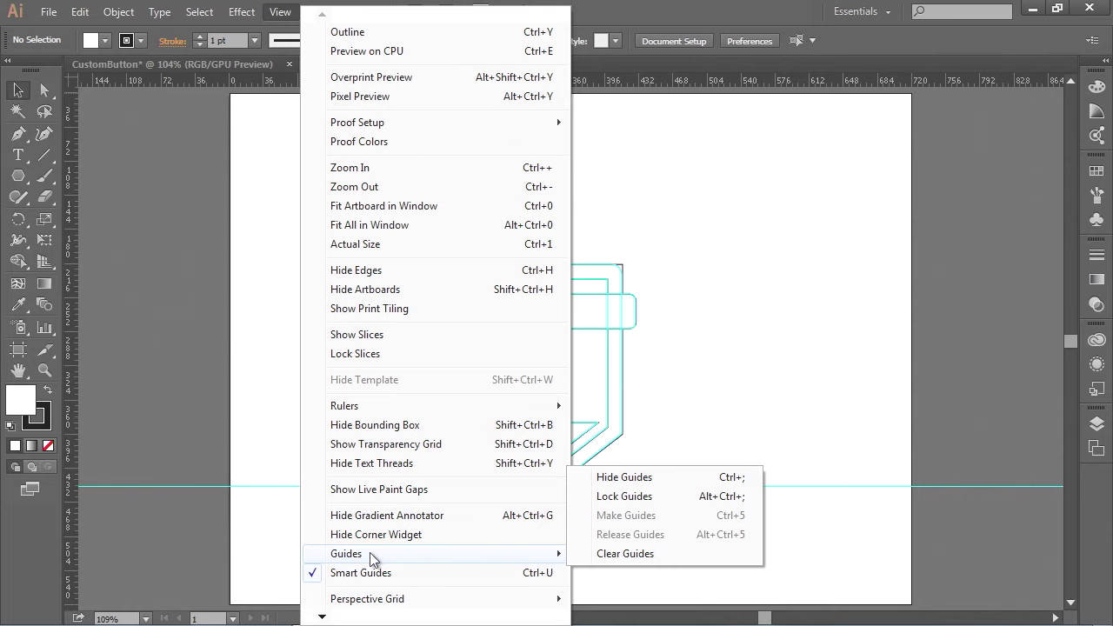
pyautogui.click(616, 478)
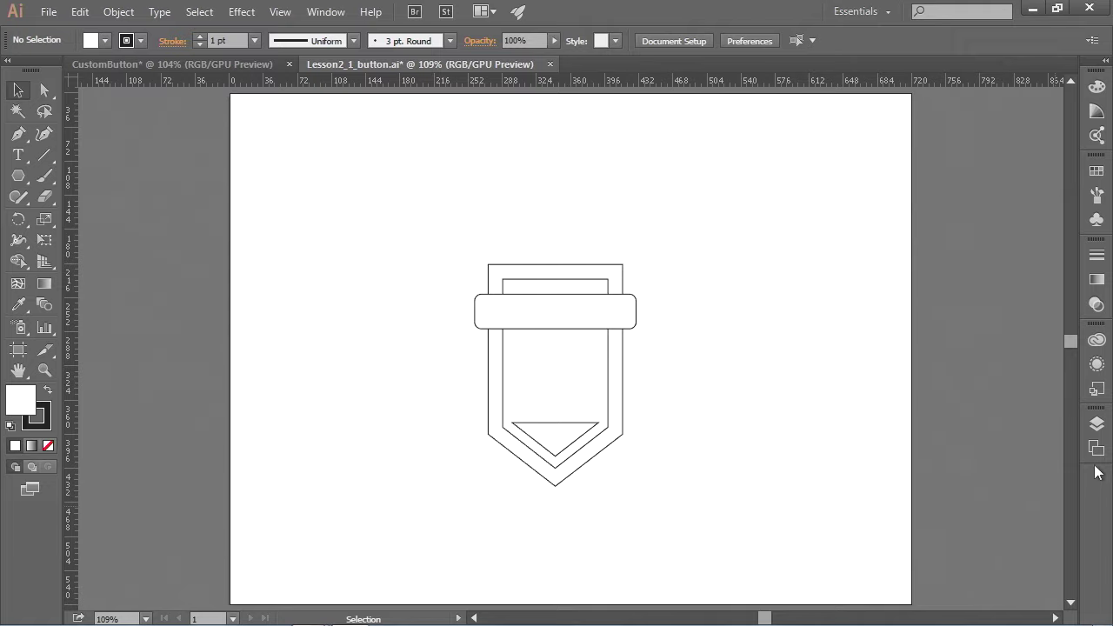
# Step: Expand Layer 1 and select its path and rectangle entries one by one to match each to its shape, checking the guide entries too
pyautogui.click(1097, 426)
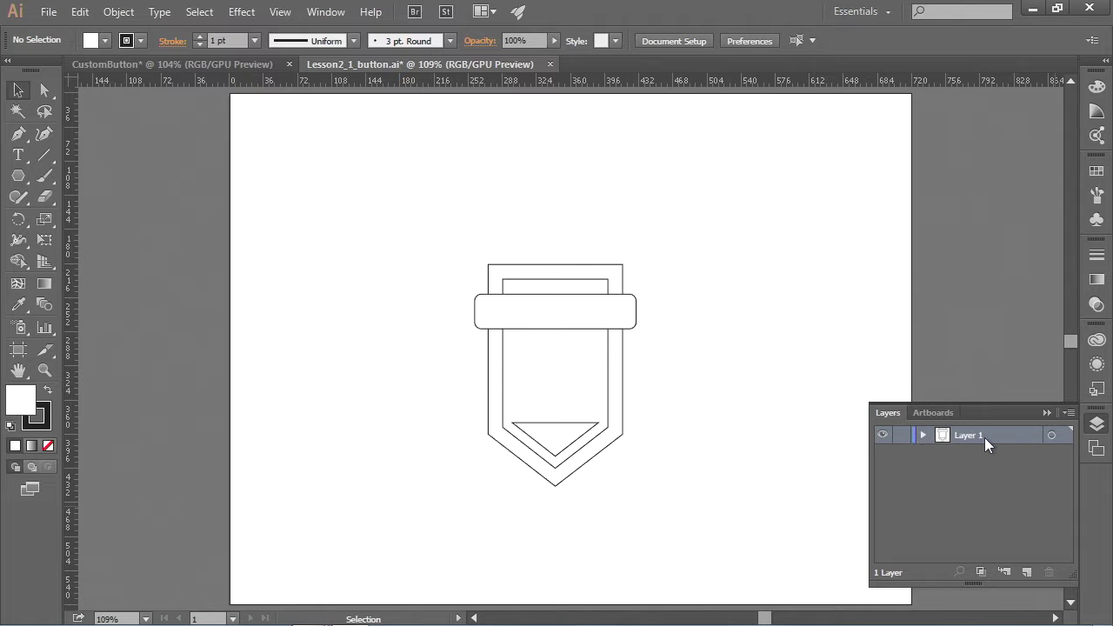
pyautogui.click(922, 434)
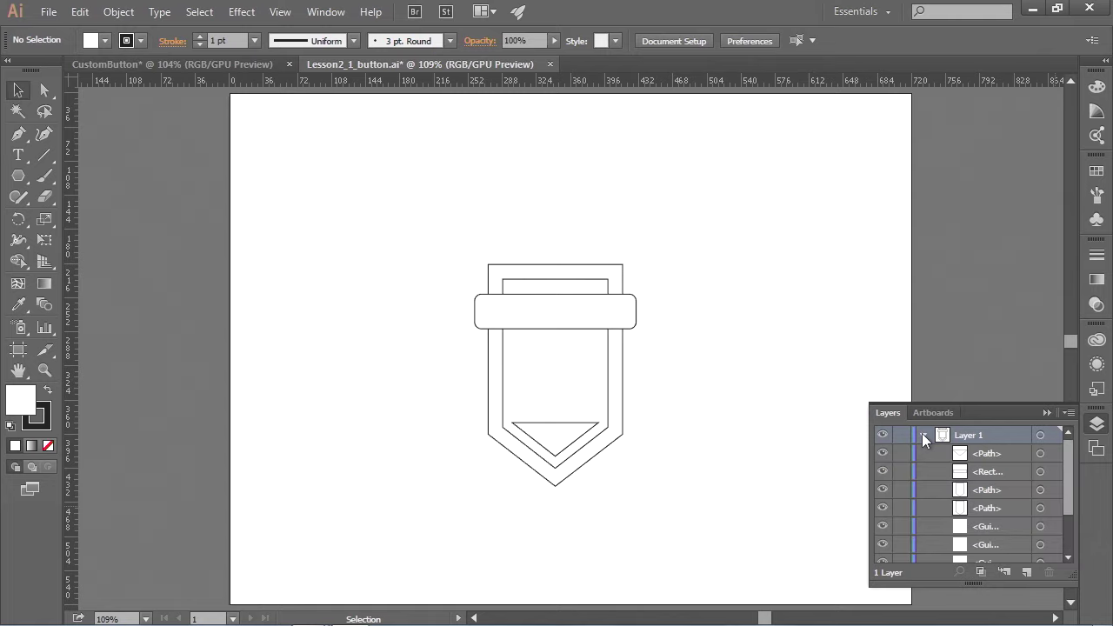
pyautogui.moveTo(1067, 459); pyautogui.dragTo(1069, 504)
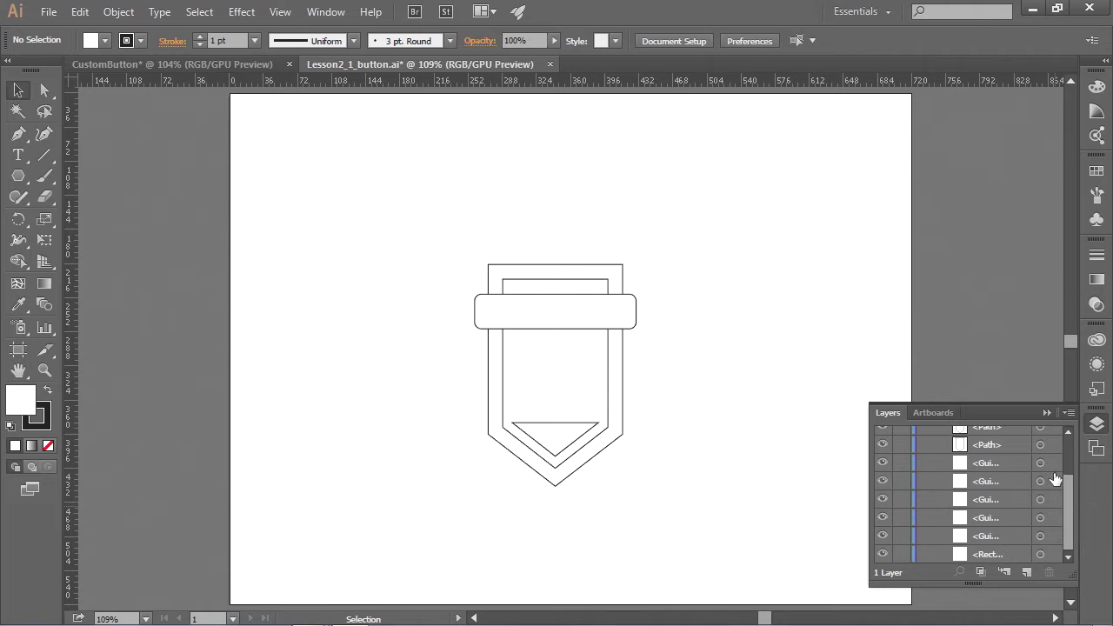
pyautogui.moveTo(1070, 488); pyautogui.dragTo(1066, 440)
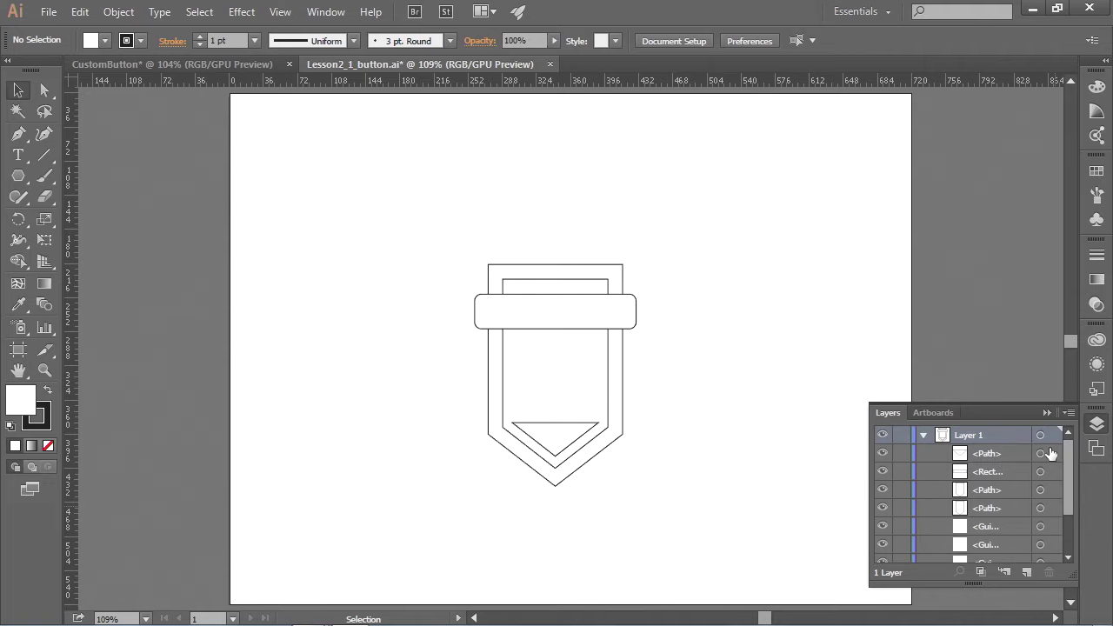
pyautogui.click(1041, 453)
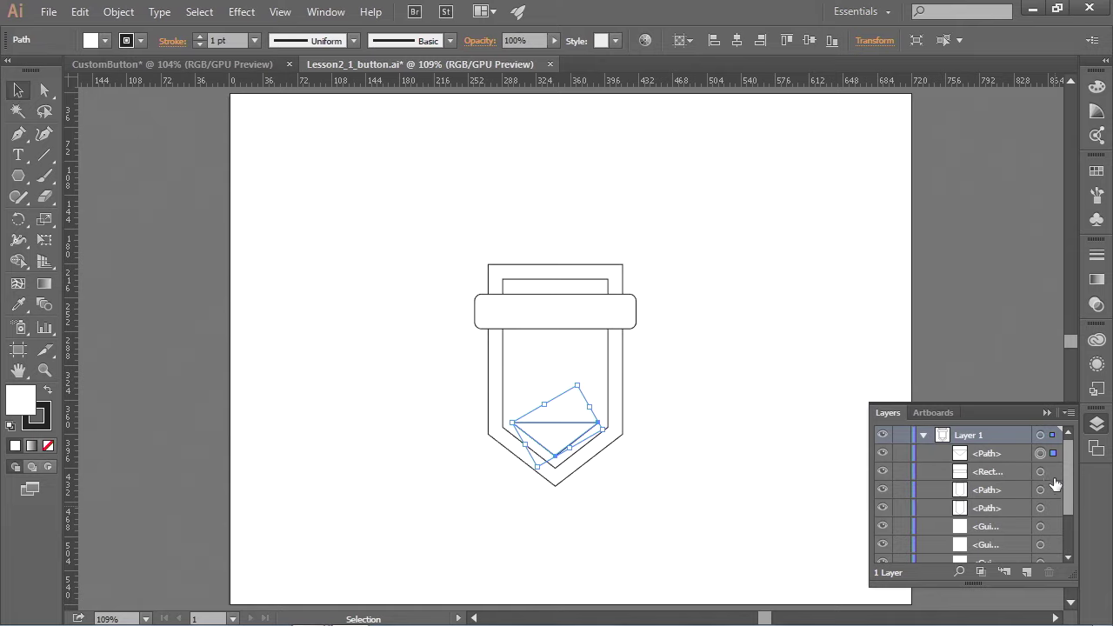
pyautogui.click(1051, 471)
pyautogui.click(1052, 490)
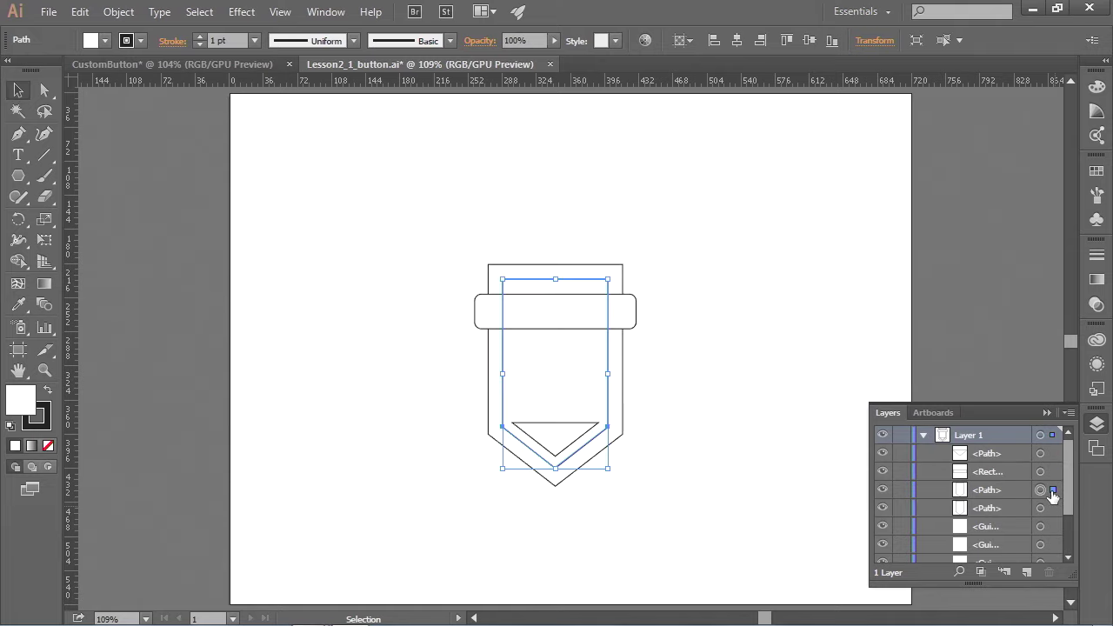
pyautogui.click(1052, 508)
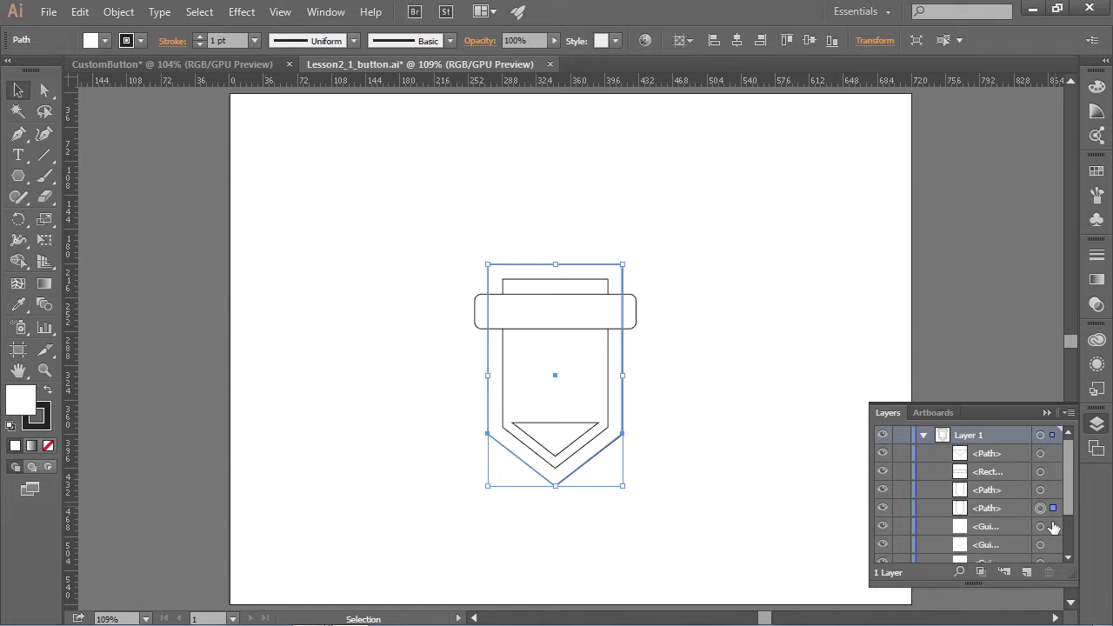
pyautogui.click(1052, 529)
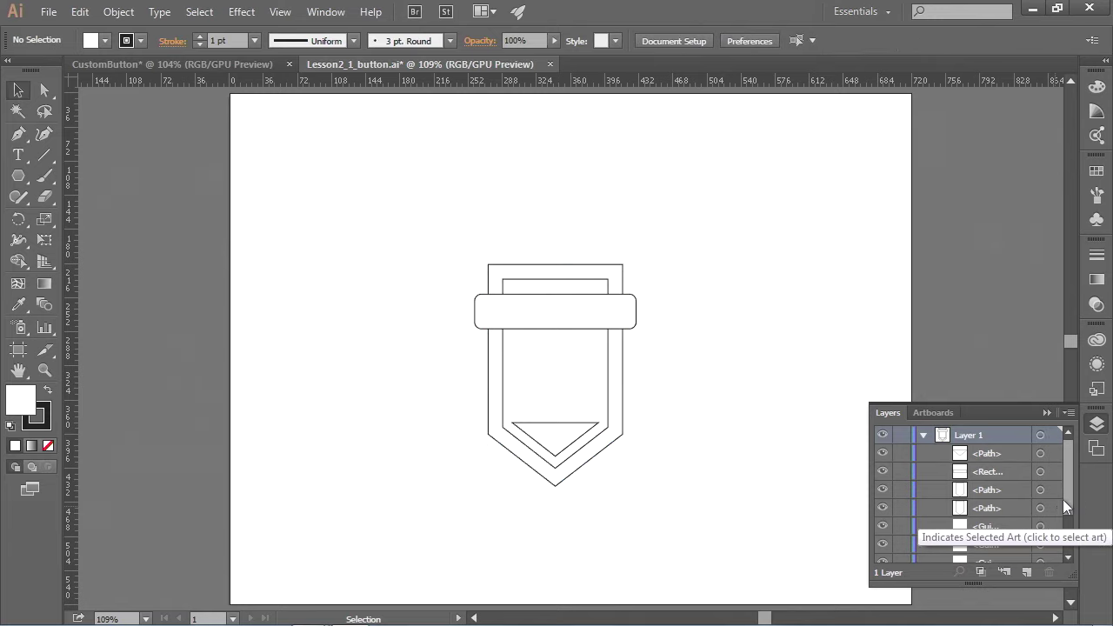
pyautogui.moveTo(1067, 490); pyautogui.dragTo(1066, 541)
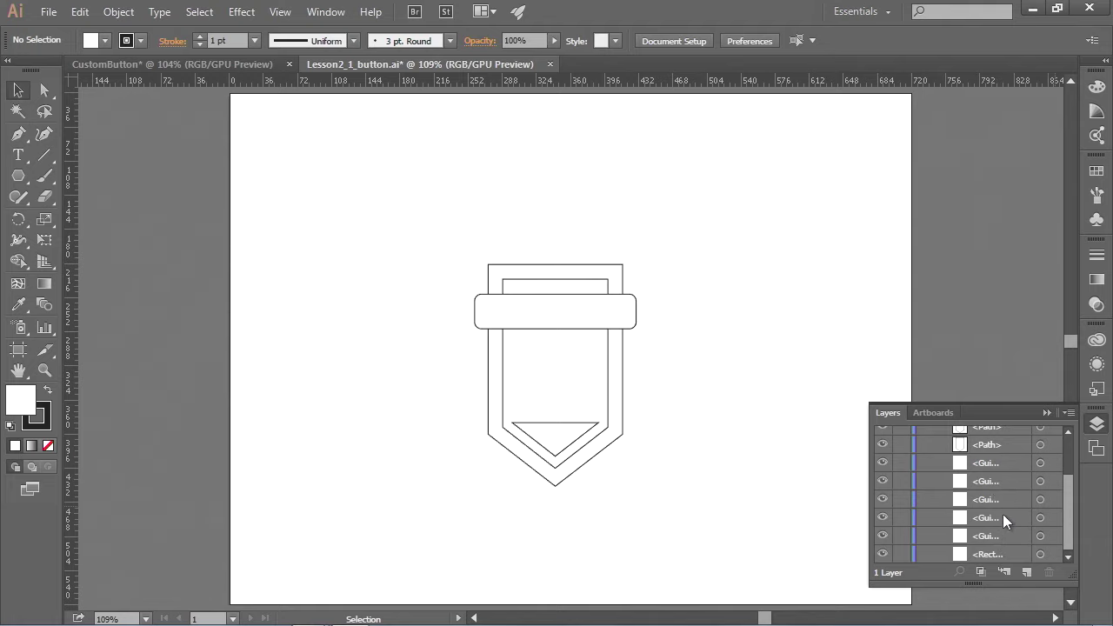
pyautogui.moveTo(1069, 510); pyautogui.dragTo(1072, 462)
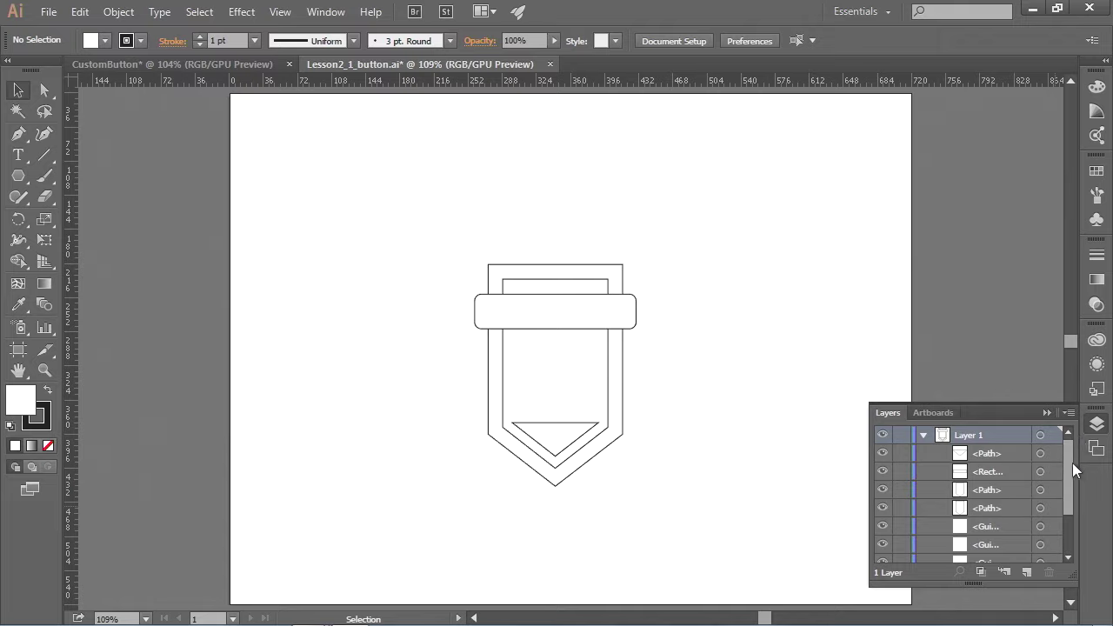
# Step: Close the layer list and show the full color options with RGB sliders and an enlarged color spectrum
pyautogui.click(1098, 424)
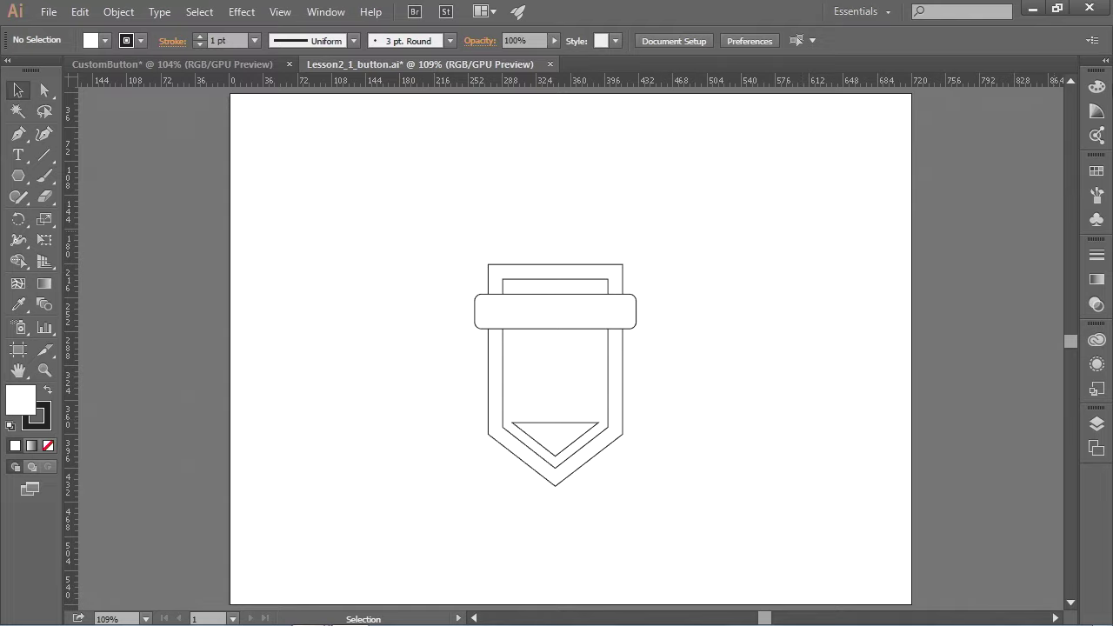
pyautogui.click(1098, 87)
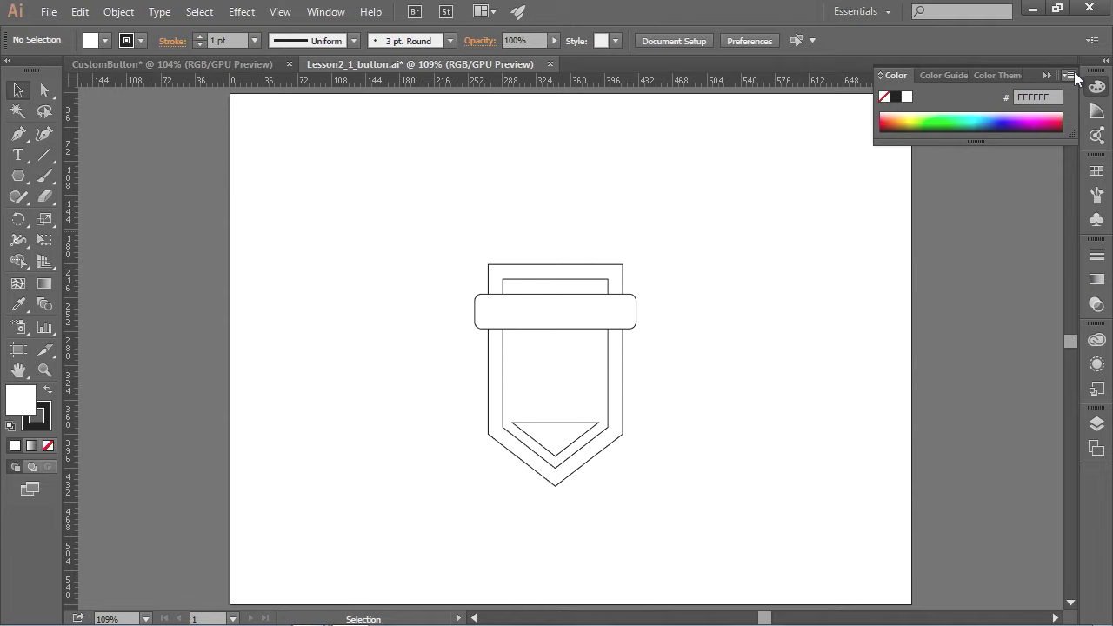
pyautogui.click(1071, 76)
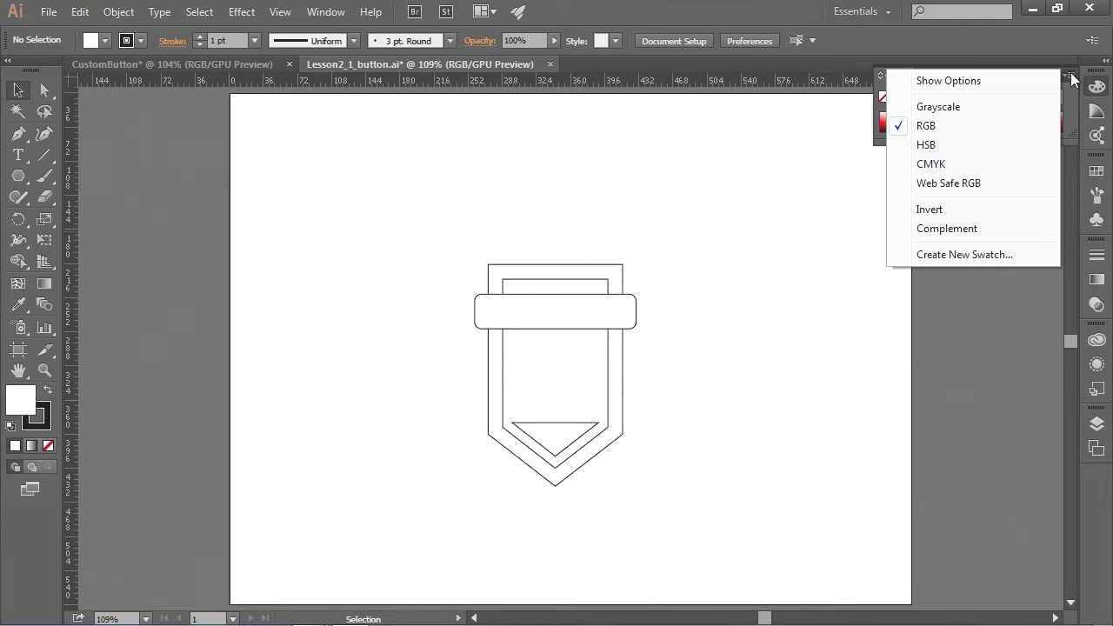
pyautogui.click(954, 81)
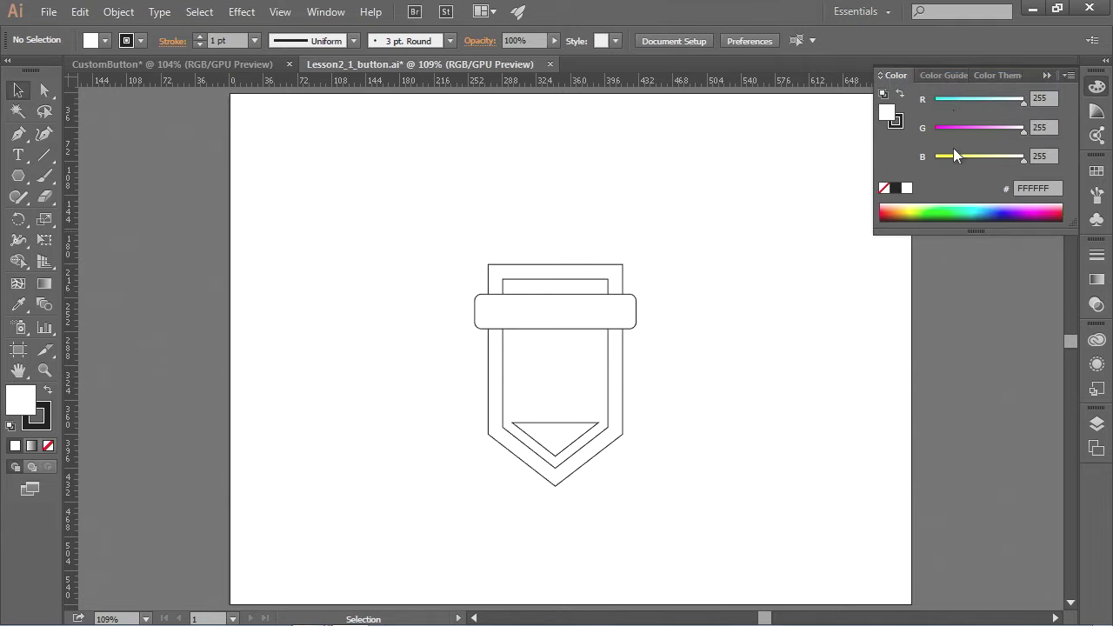
pyautogui.moveTo(976, 231); pyautogui.dragTo(976, 337)
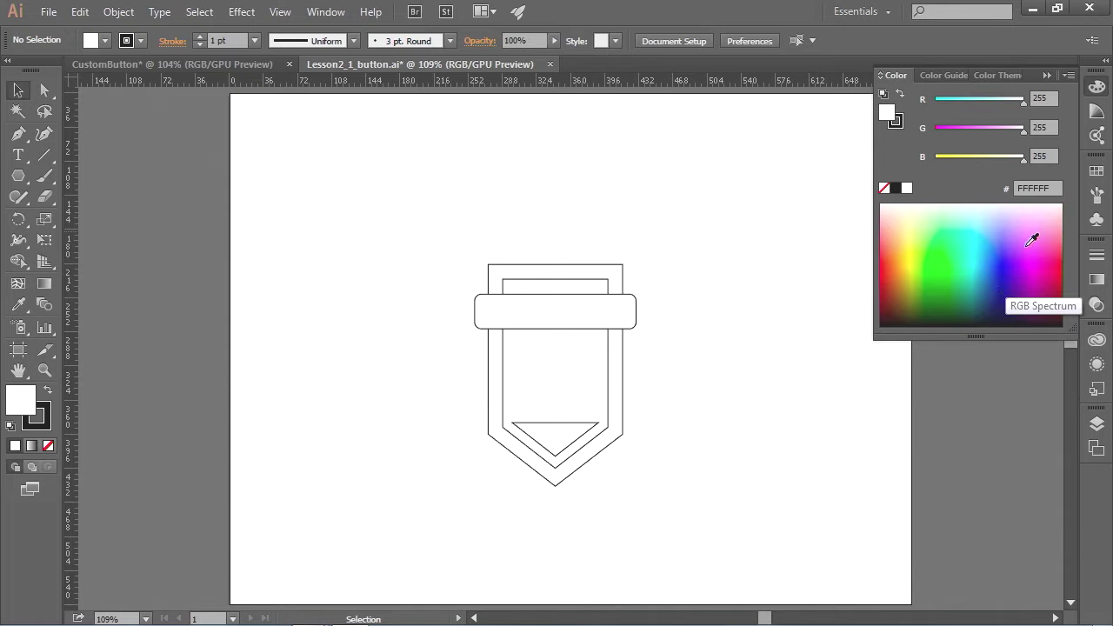
# Step: Show an enlarged swatch list and give the outer banner shape an RGB Red stroke
pyautogui.click(1098, 172)
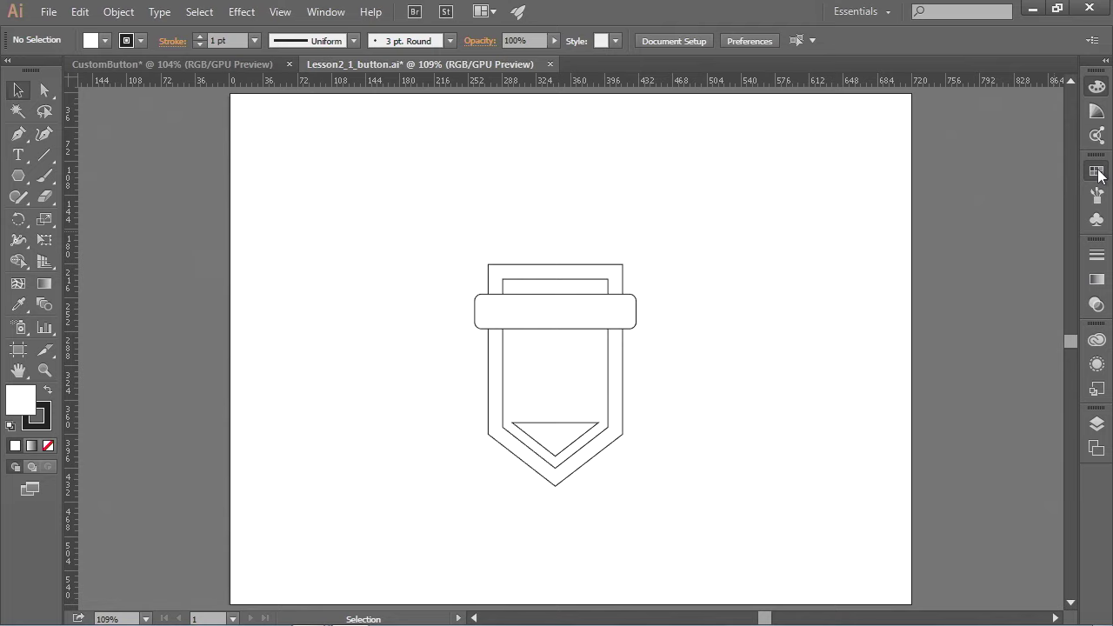
pyautogui.moveTo(972, 266); pyautogui.dragTo(976, 561)
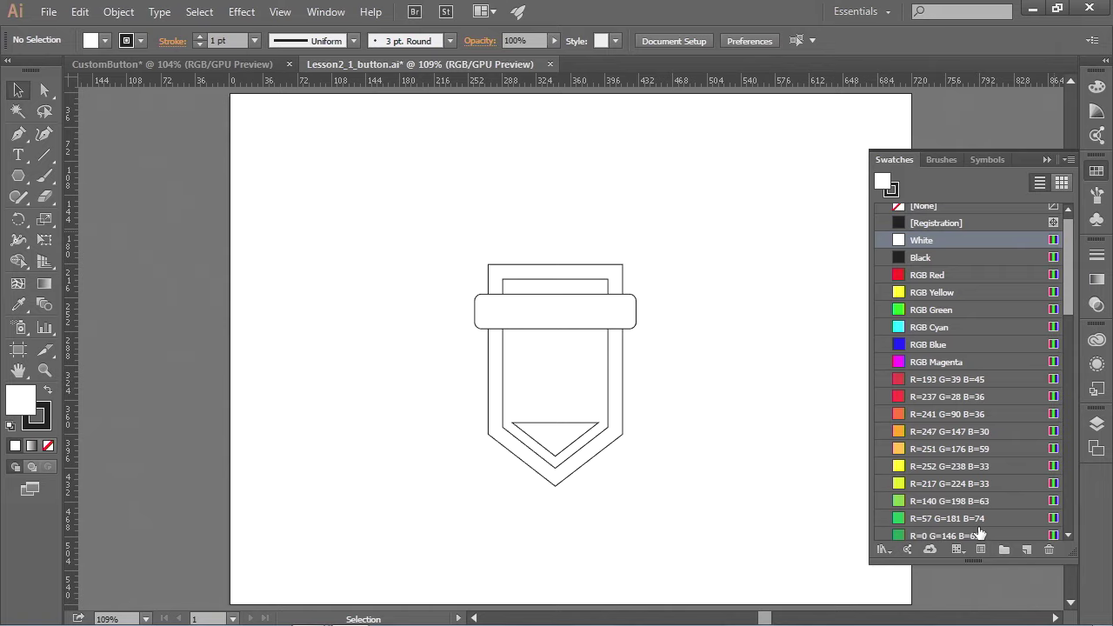
pyautogui.click(621, 396)
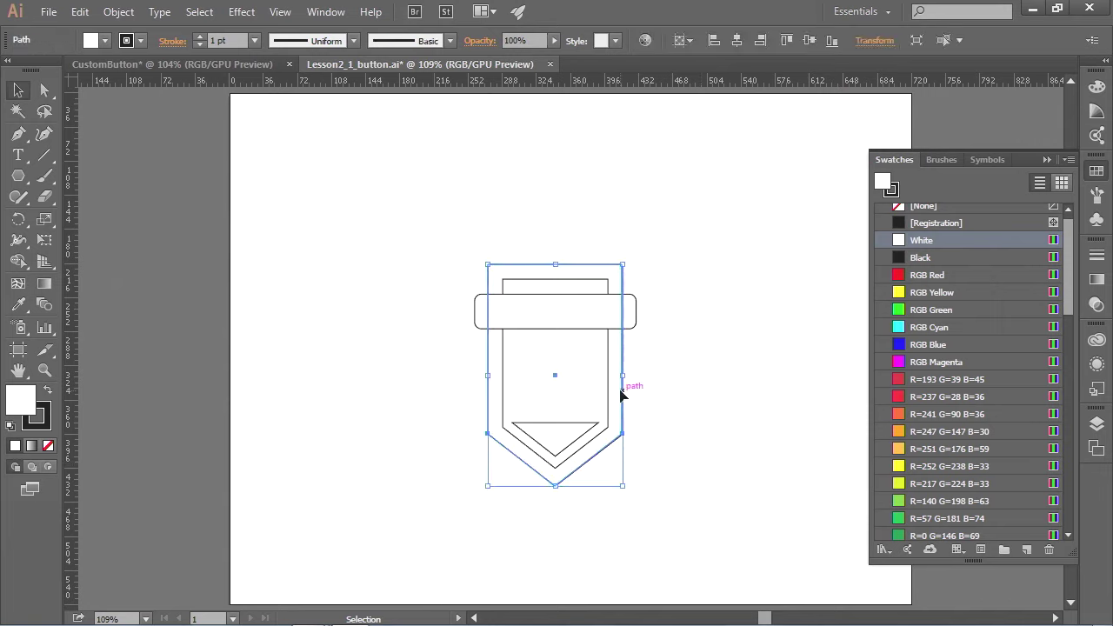
pyautogui.click(891, 190)
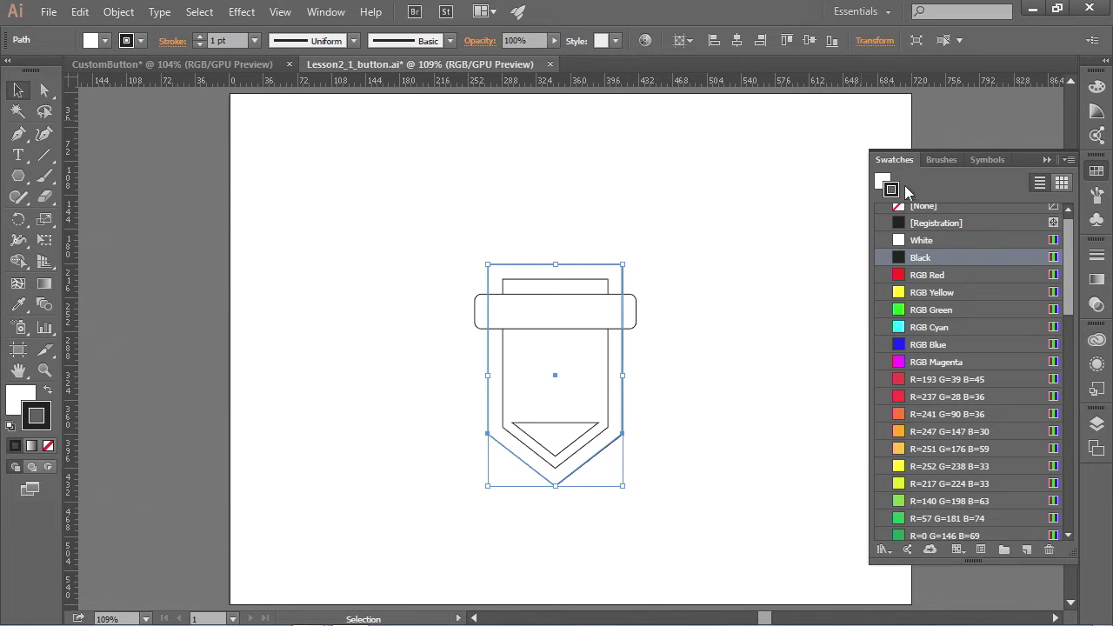
pyautogui.click(926, 277)
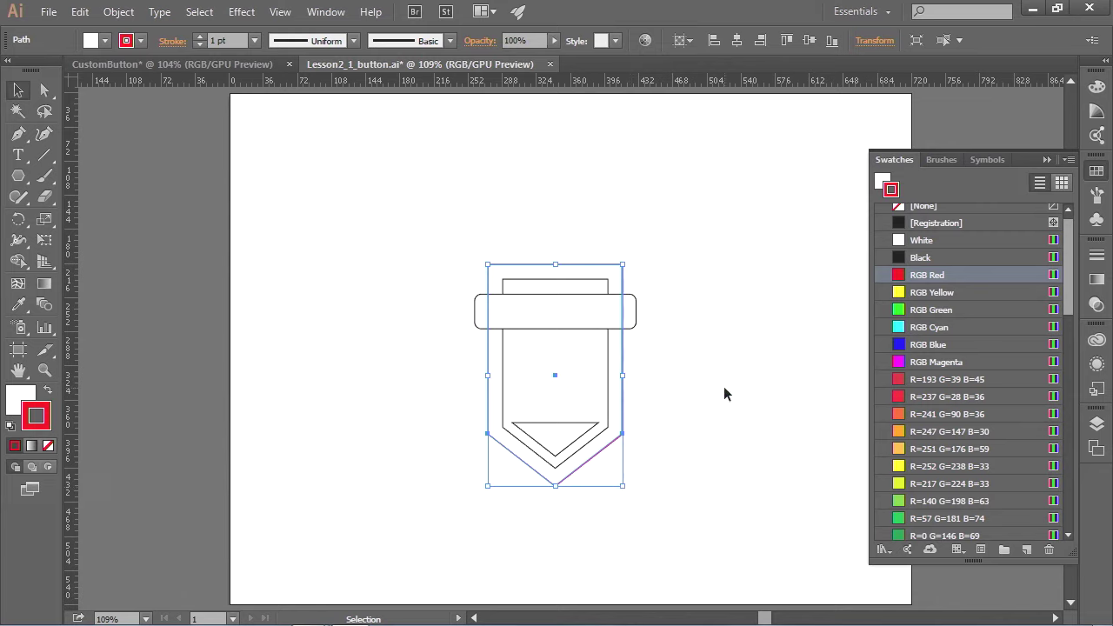
# Step: Fill the outer banner shape with the R=241 G=90 B=36 swatch and leave nothing selected
pyautogui.click(881, 183)
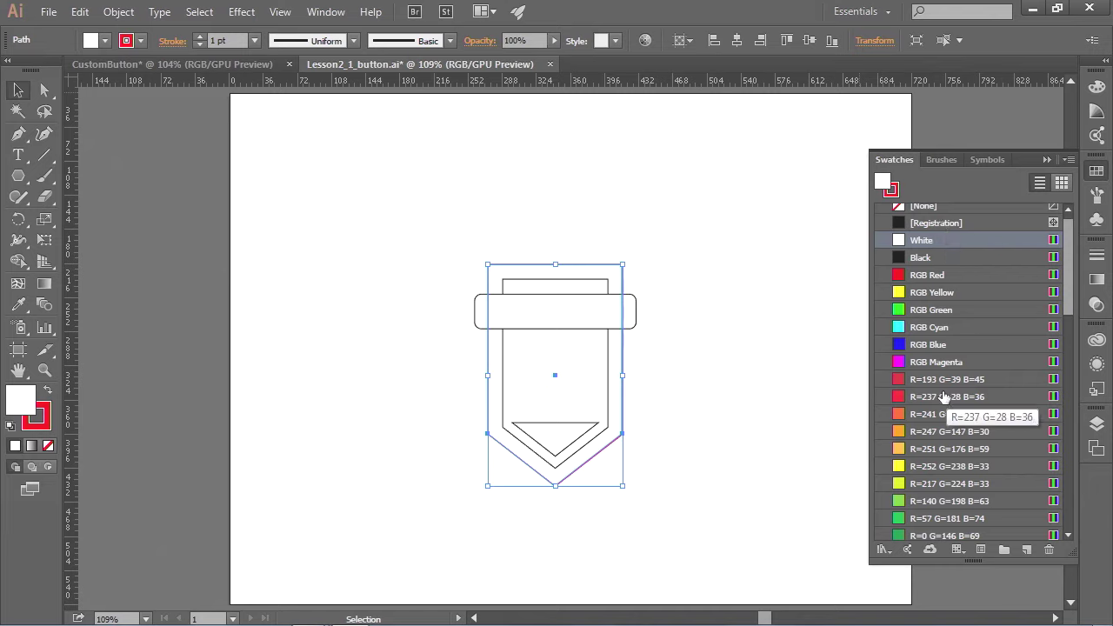
pyautogui.click(928, 415)
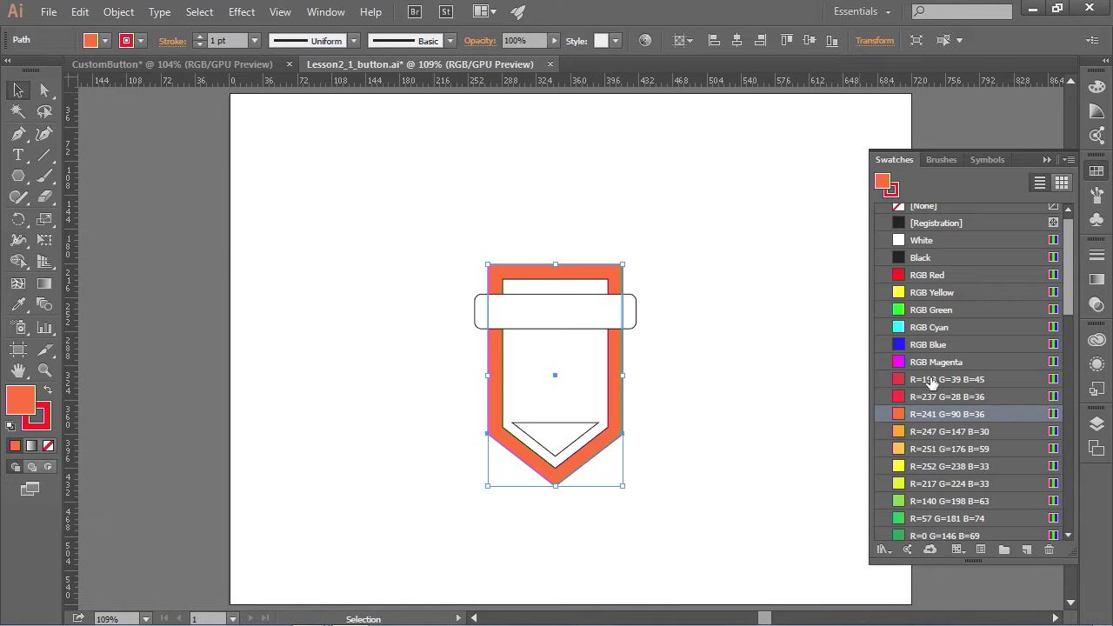
pyautogui.click(827, 395)
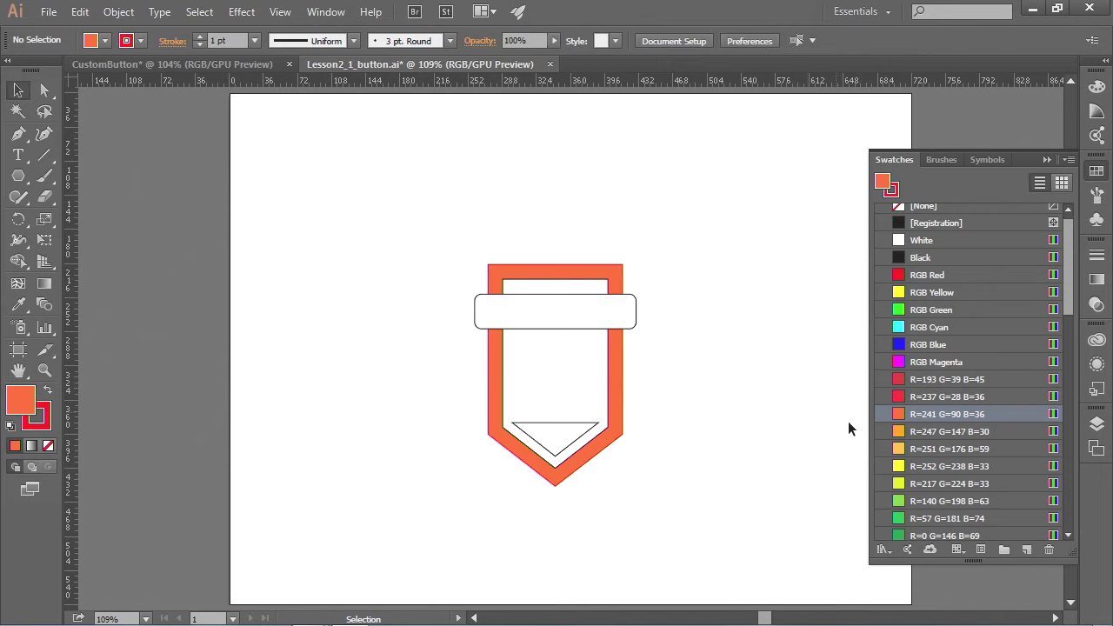
# Step: Fill the inner pointed shape with the R=247 G=147 B=30 swatch and the triangle with R=251 G=176 B=59
pyautogui.moveTo(904, 436); pyautogui.dragTo(569, 368)
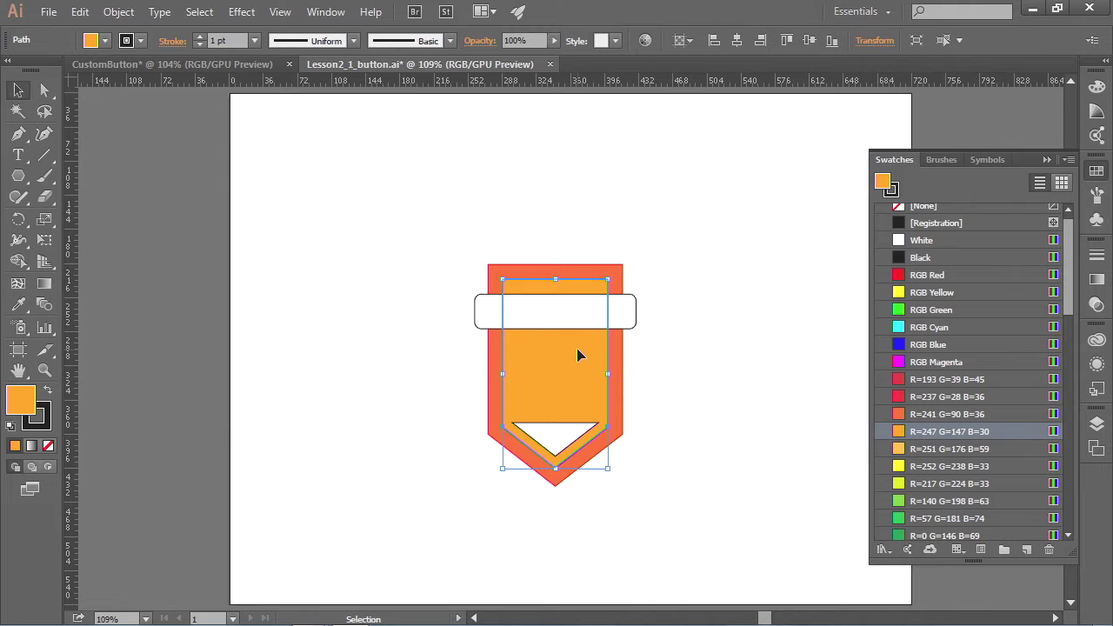
pyautogui.moveTo(899, 449); pyautogui.dragTo(567, 444)
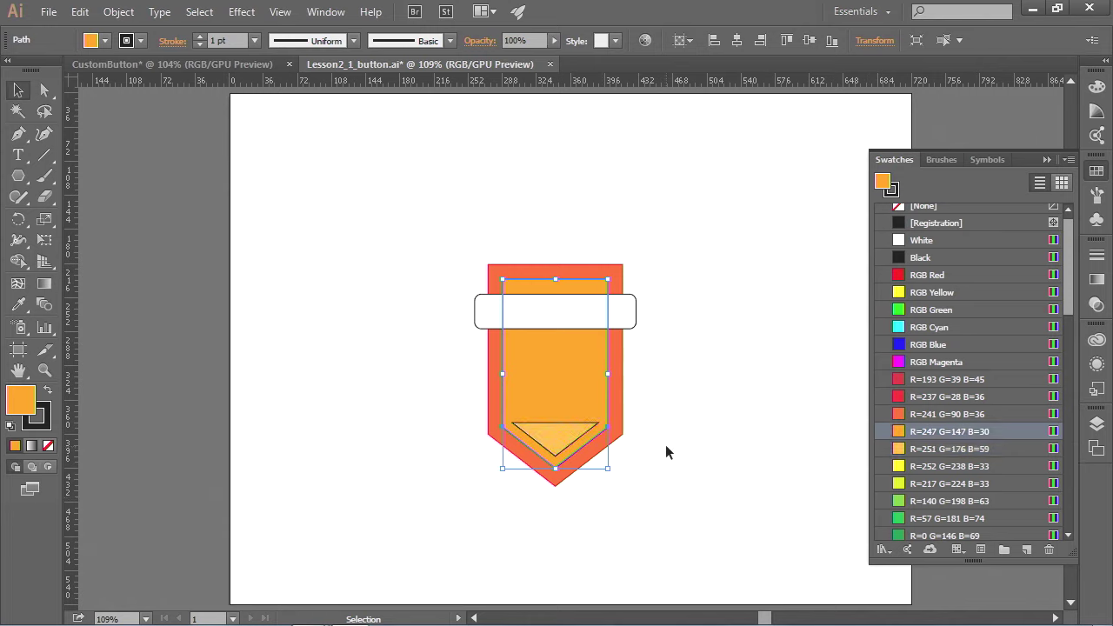
# Step: Fill the rounded rectangle with the green R=57 G=181 B=74 swatch
pyautogui.click(633, 318)
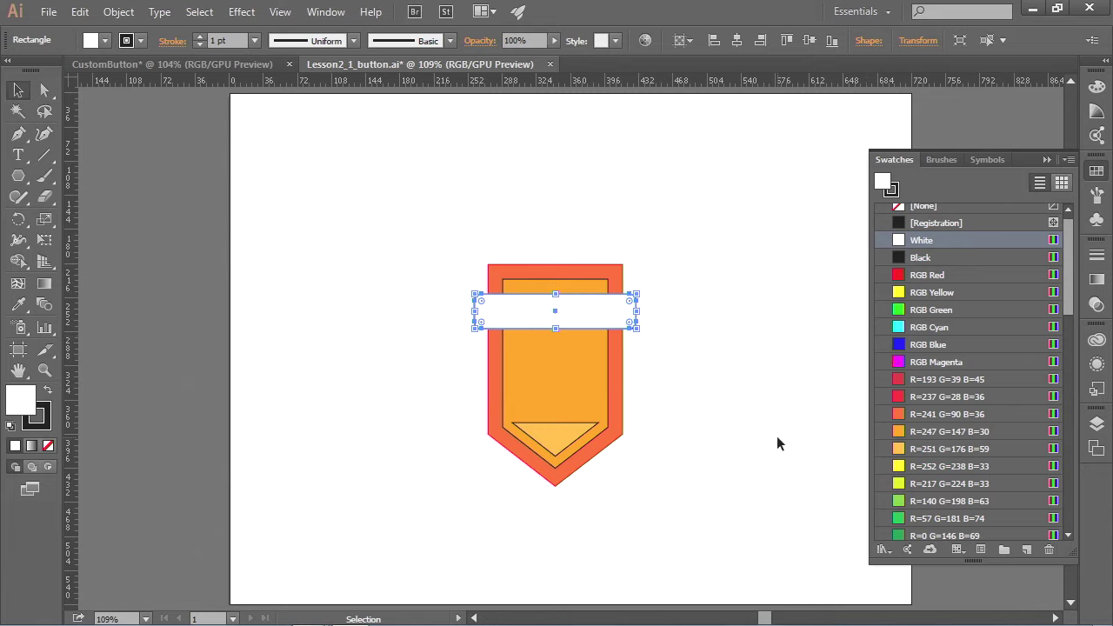
pyautogui.click(912, 520)
pyautogui.click(738, 415)
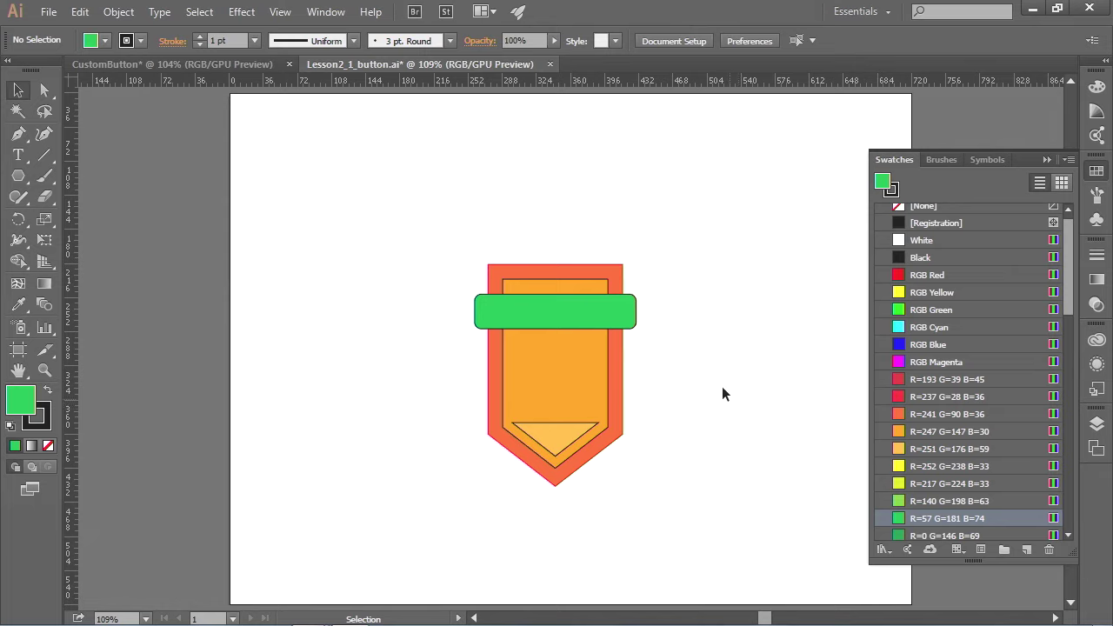
# Step: Fill the rounded rectangle with the R=251 G=176 B=59 swatch and save Lesson2_1_button.ai
pyautogui.click(606, 322)
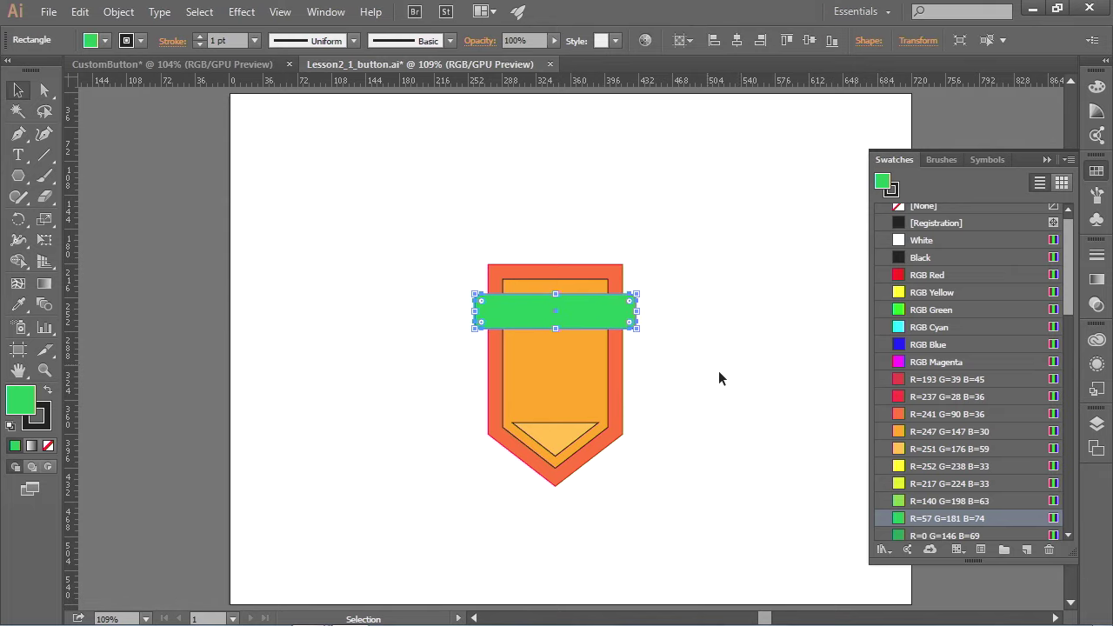
pyautogui.click(899, 448)
pyautogui.click(675, 397)
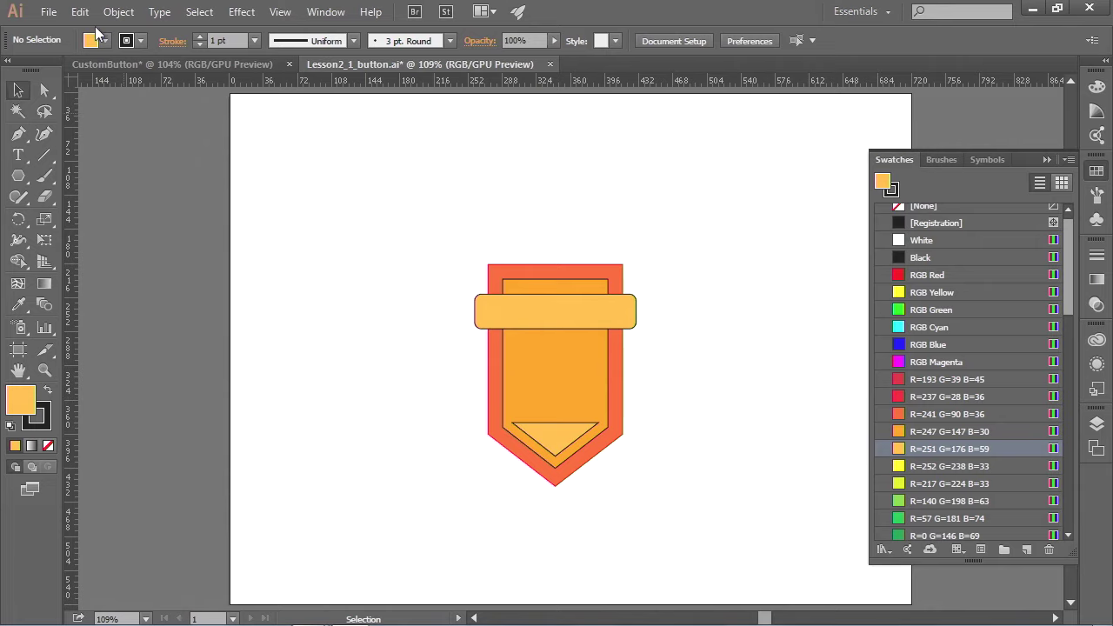
pyautogui.click(49, 11)
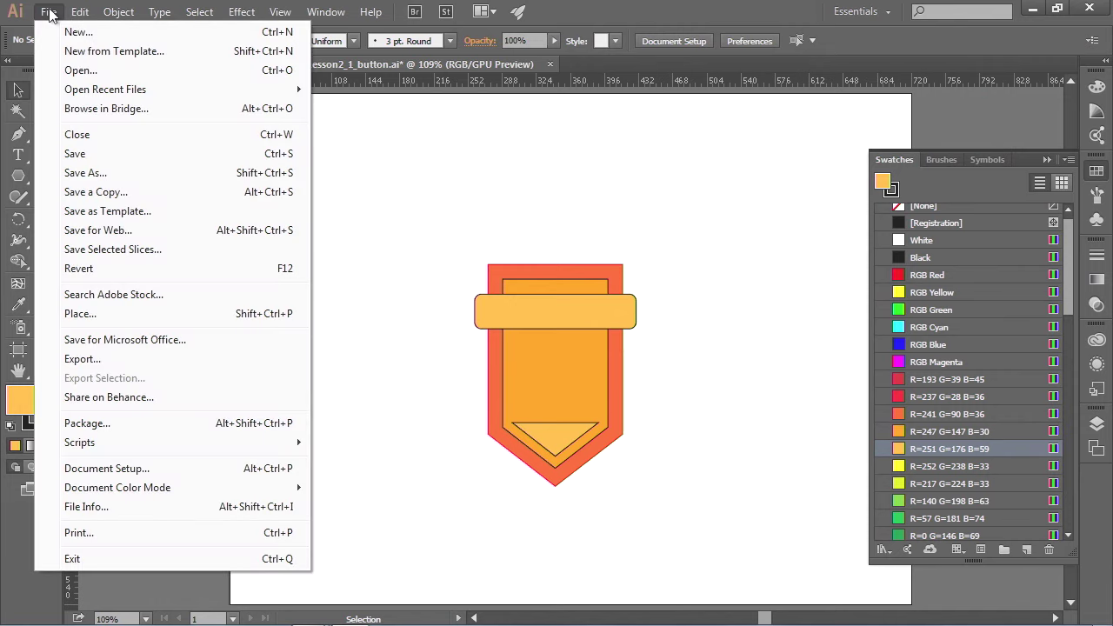
pyautogui.click(98, 154)
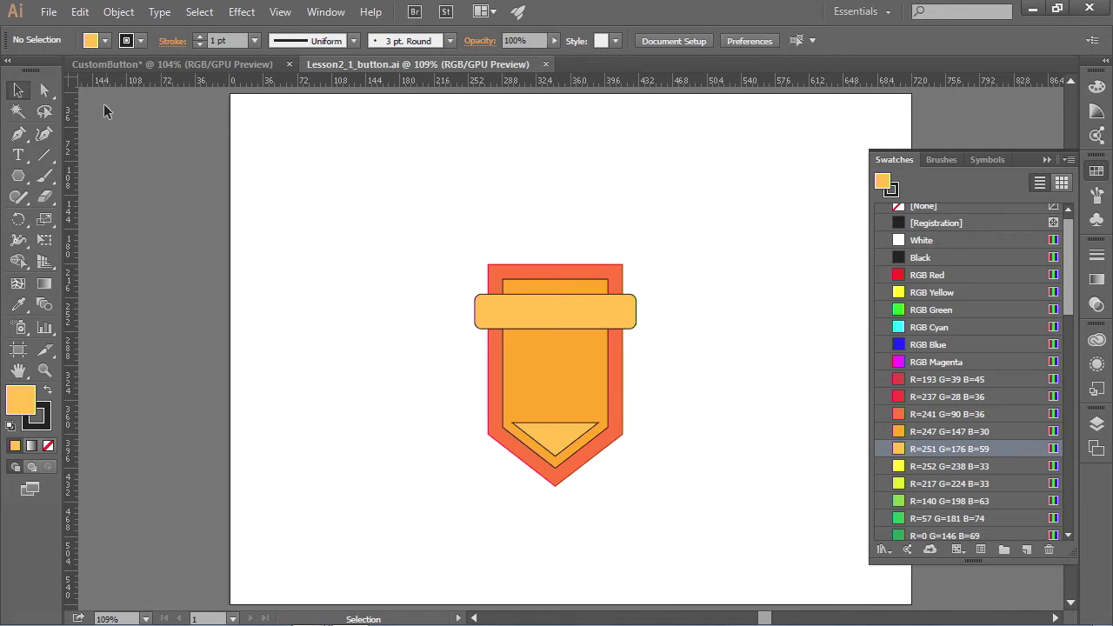
# Step: Save the CustomButton document as CustomButton.ai in the Illustrator CC version with the default options, and close it
pyautogui.click(100, 64)
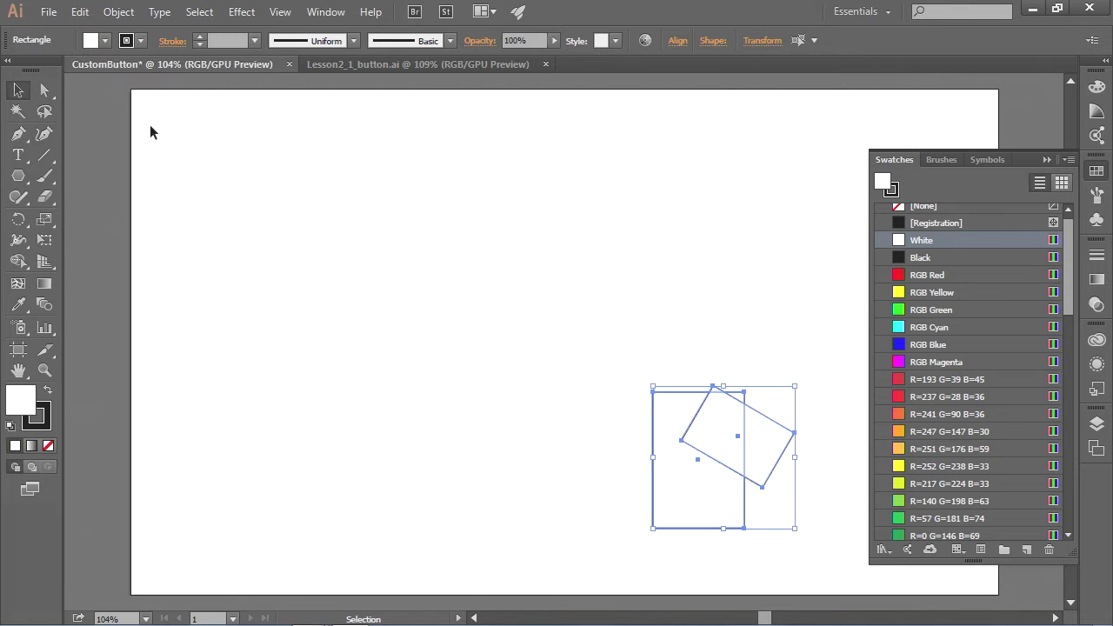
pyautogui.click(49, 12)
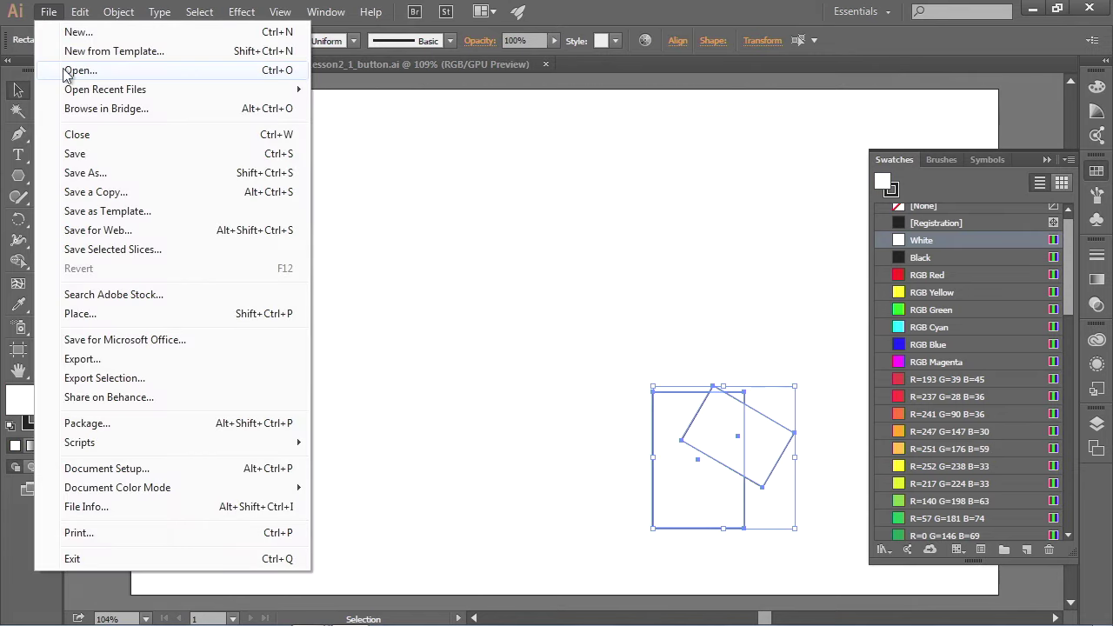
pyautogui.click(92, 154)
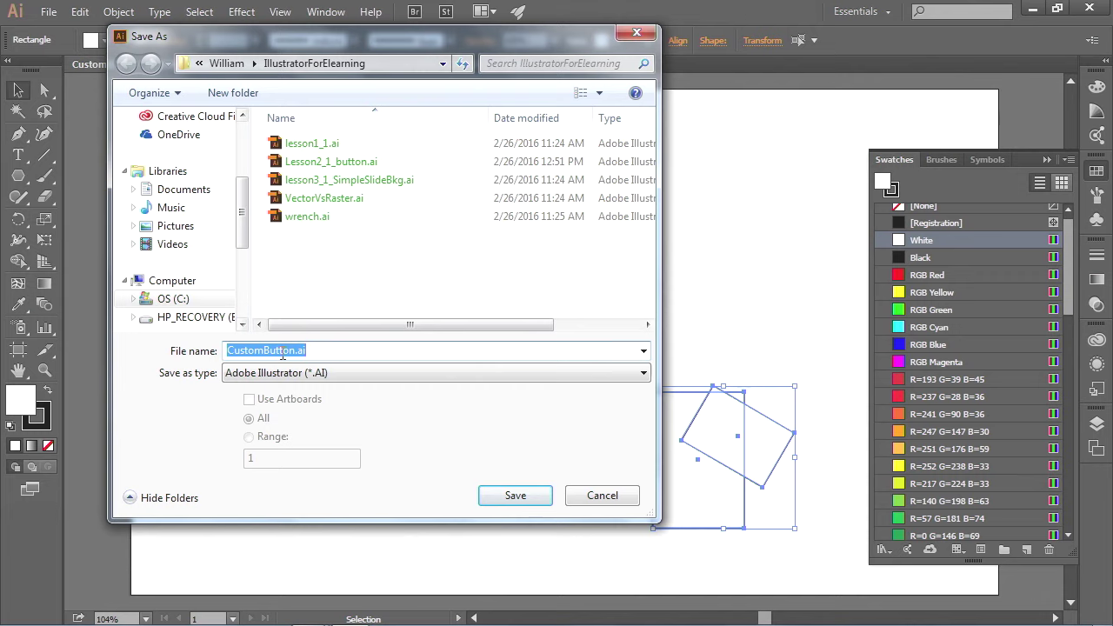
pyautogui.click(515, 496)
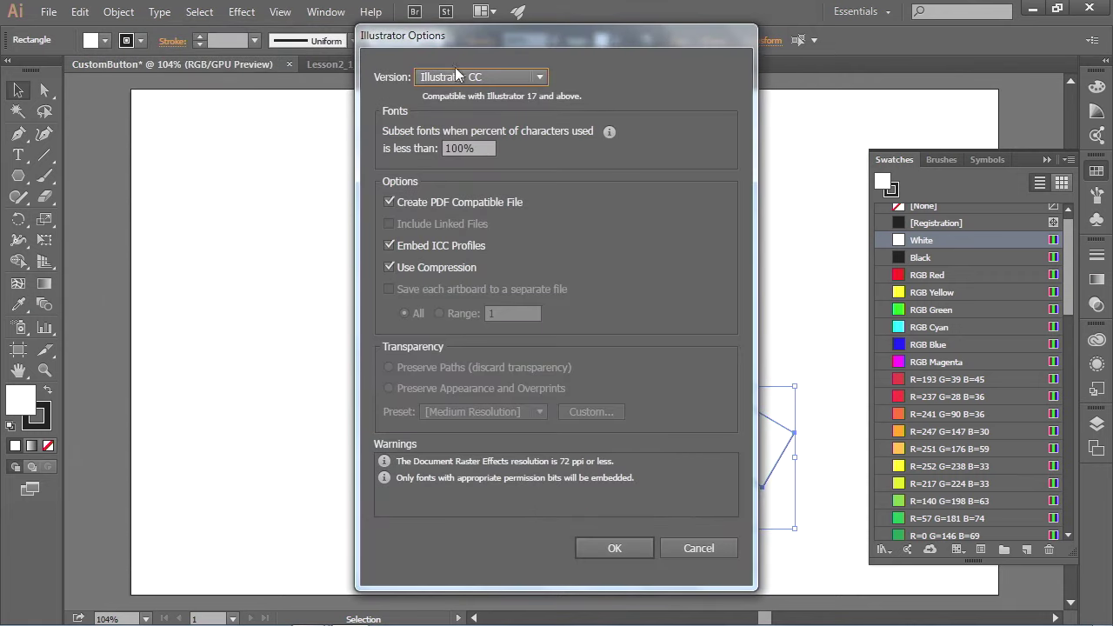
pyautogui.click(502, 78)
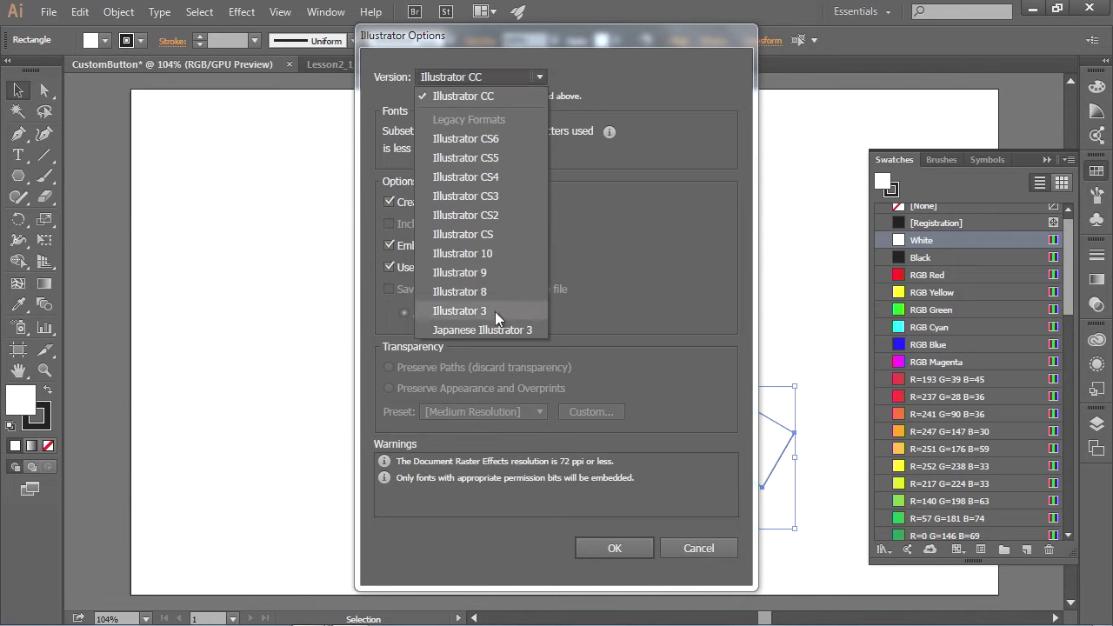
pyautogui.click(606, 61)
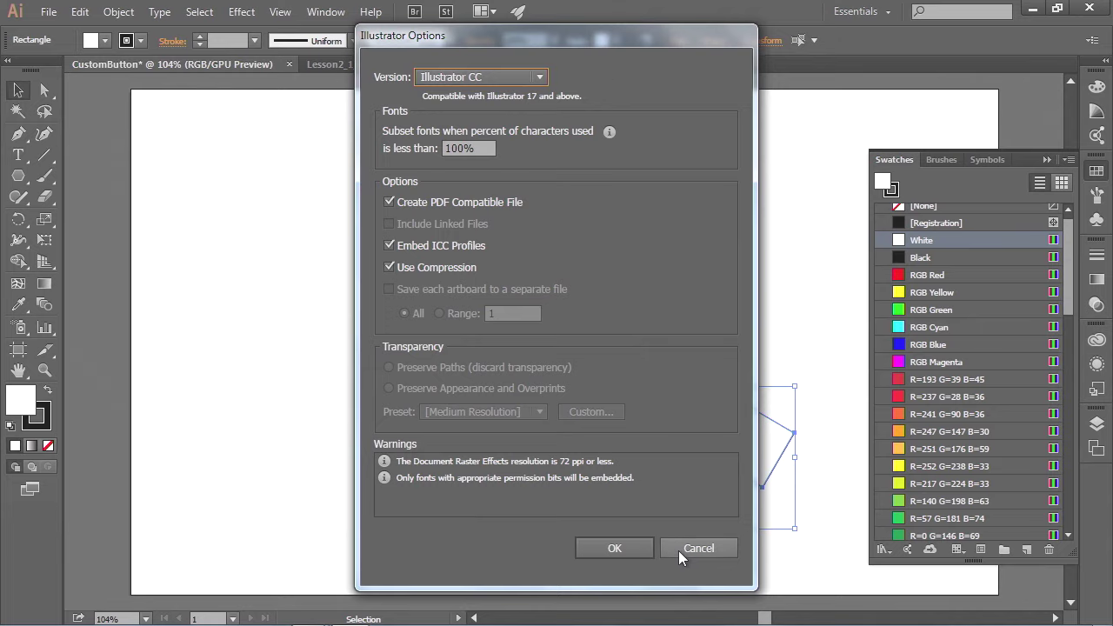
pyautogui.click(635, 547)
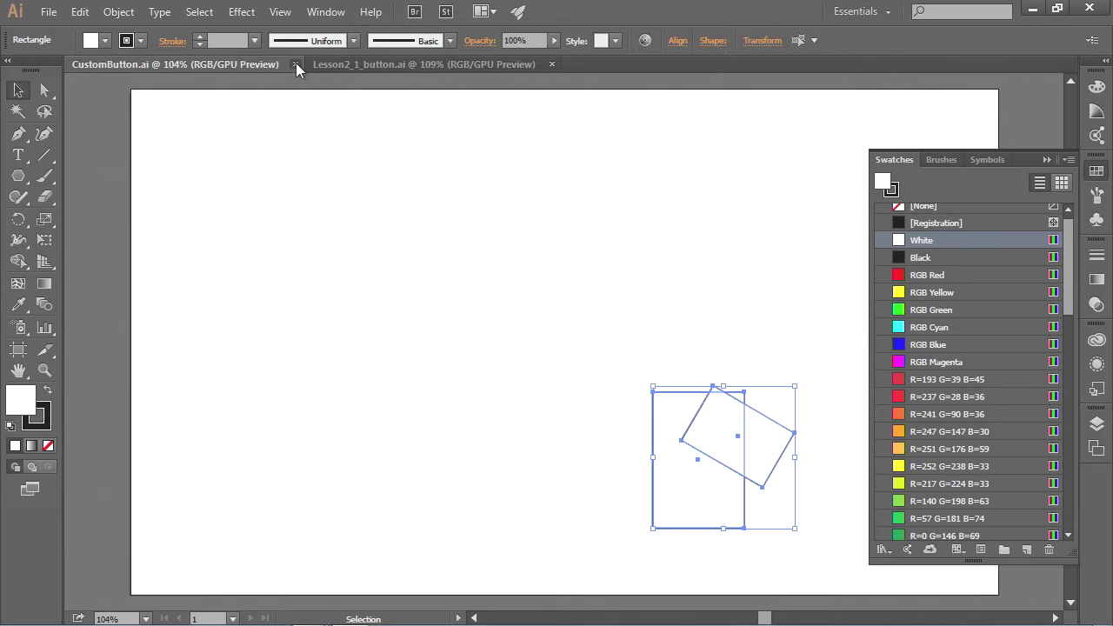
pyautogui.click(295, 63)
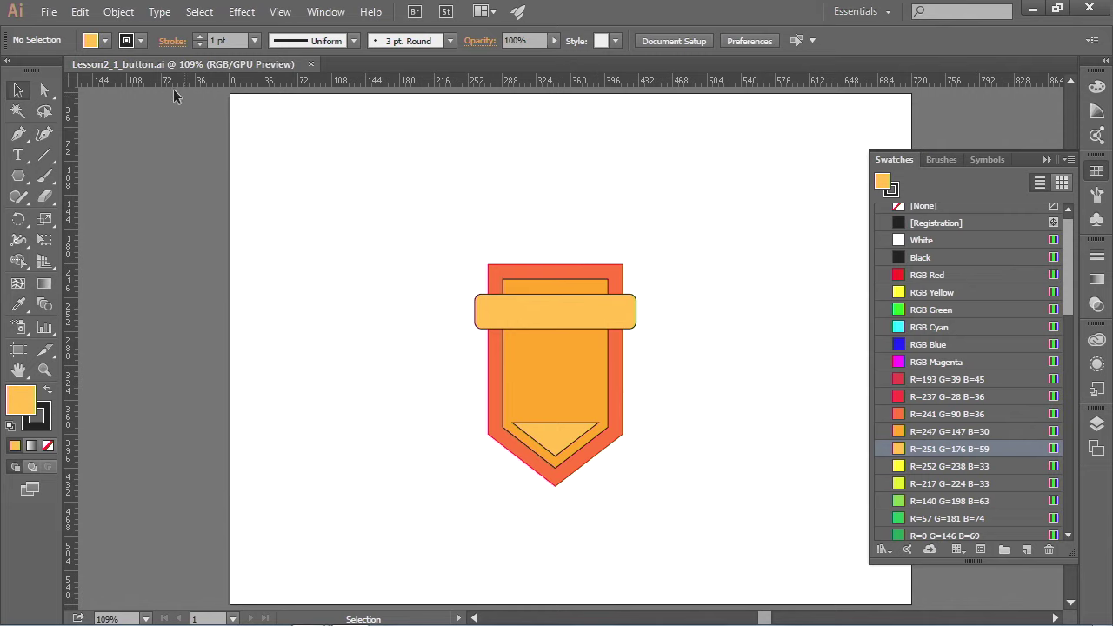
# Step: Open lesson3_1_SimpleSlideBkg.ai from the IllustratorForElearning folder
pyautogui.click(47, 12)
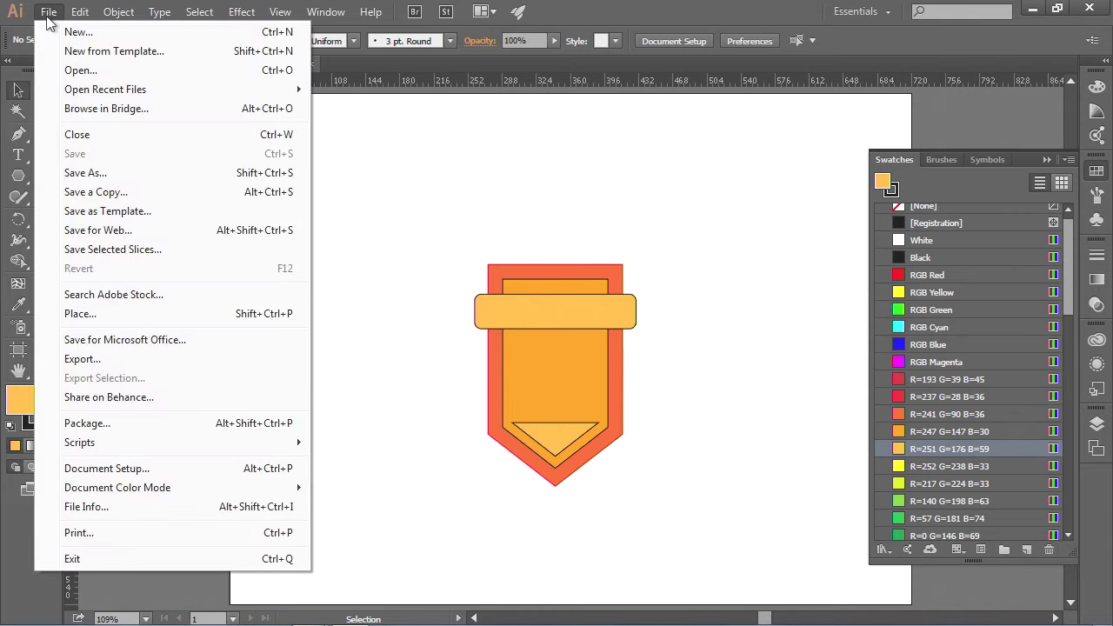
pyautogui.click(96, 70)
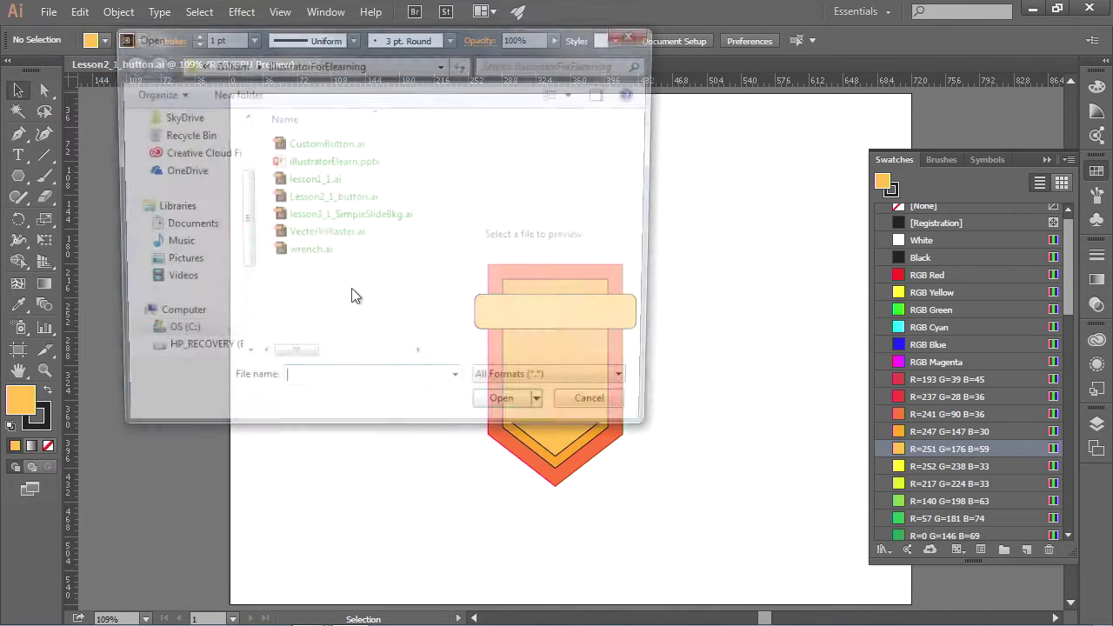
pyautogui.click(361, 217)
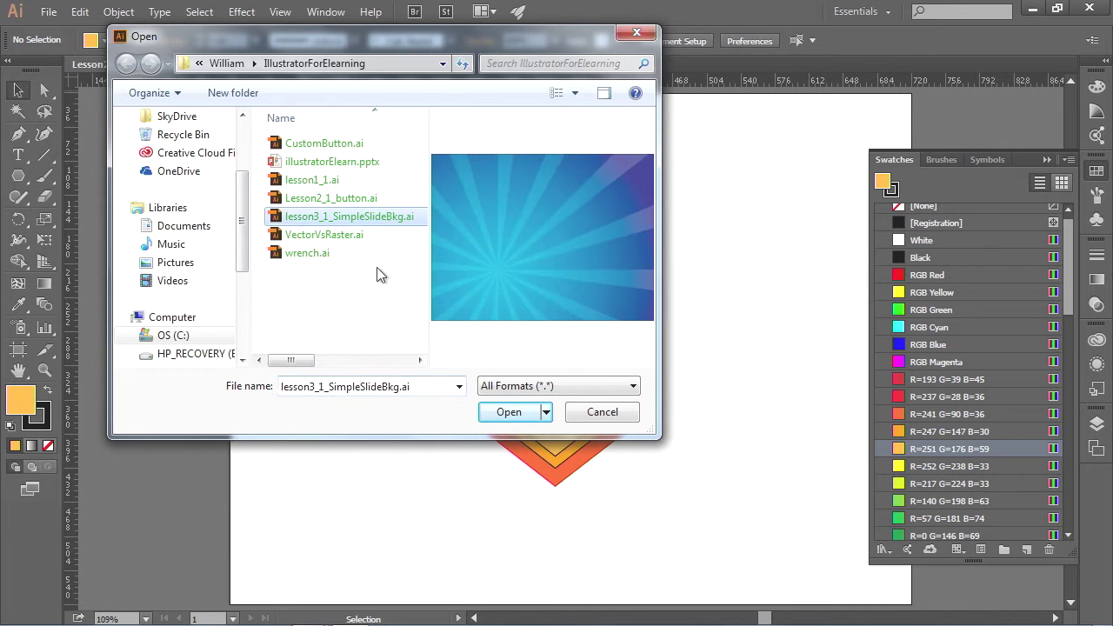
pyautogui.click(526, 413)
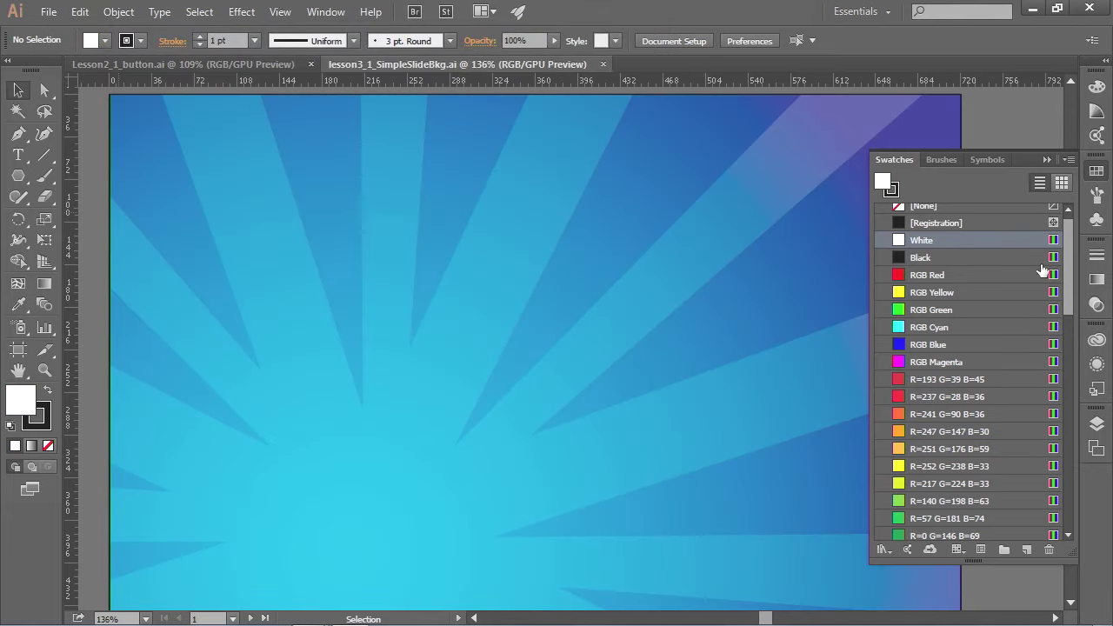
# Step: Hide the swatch list and go to the blank second artboard of the slide background document
pyautogui.click(1099, 174)
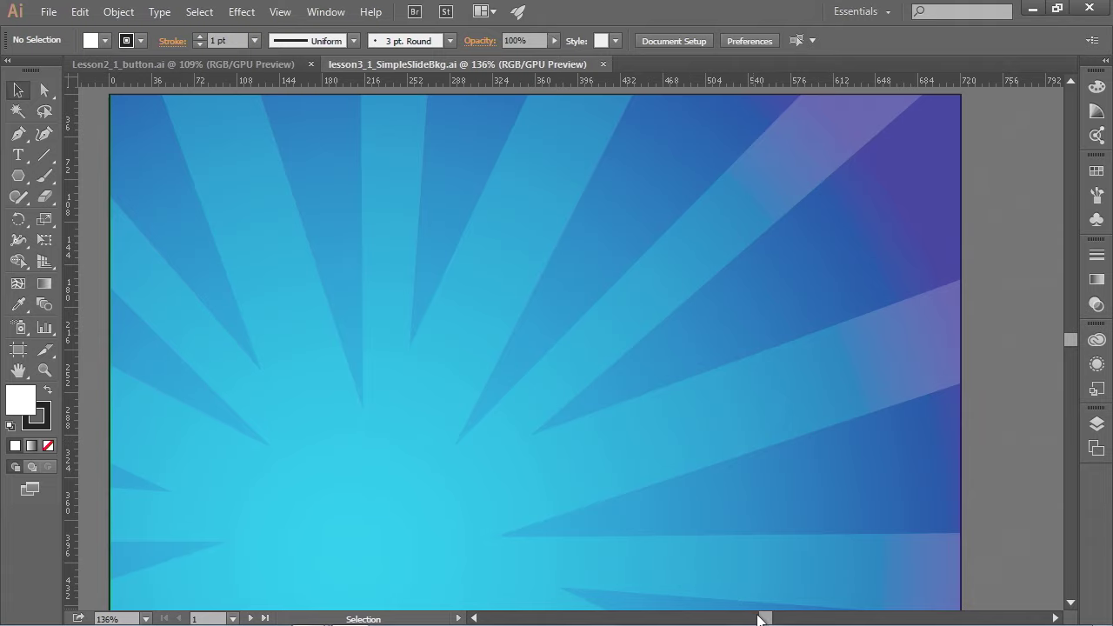
pyautogui.hscroll(1, 762, 617)
pyautogui.moveTo(762, 618); pyautogui.dragTo(791, 618)
pyautogui.hotkey('shift', 'pagedown')
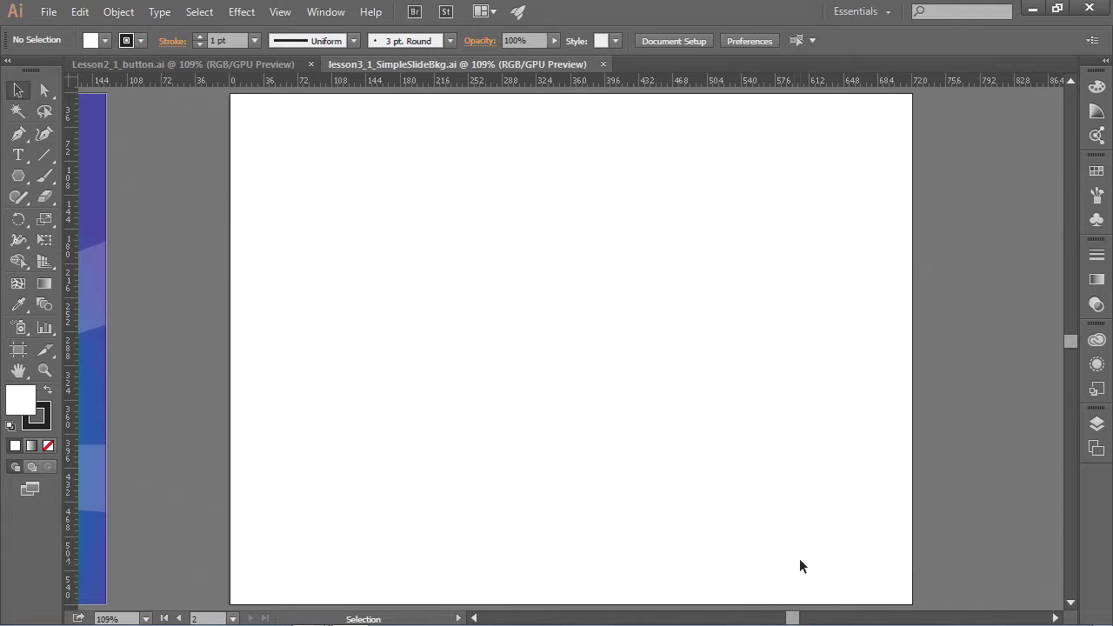
# Step: Draw a rectangle that covers the whole blank second artboard, from its upper-left corner to its lower-right corner
pyautogui.press('a')
pyautogui.hotkey('ctrl', '-')
pyautogui.hotkey('ctrl', '-')
pyautogui.hotkey('ctrl', '-')
pyautogui.moveTo(586, 258); pyautogui.dragTo(737, 249)
pyautogui.hotkey('ctrl', '+')
pyautogui.press('v')
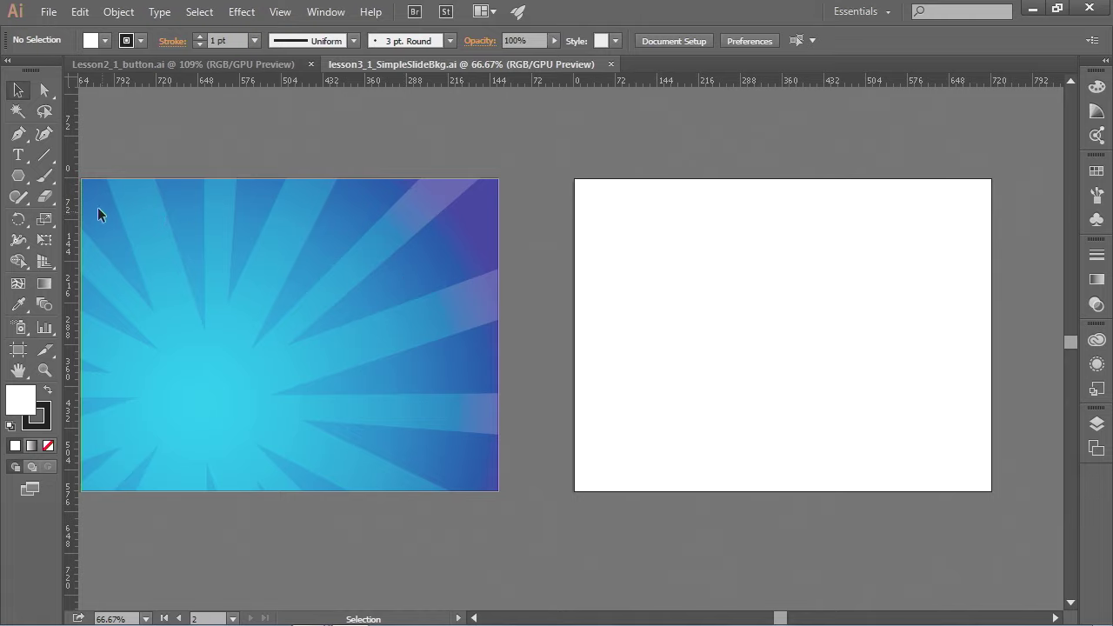
pyautogui.moveTo(19, 177); pyautogui.dragTo(110, 180)
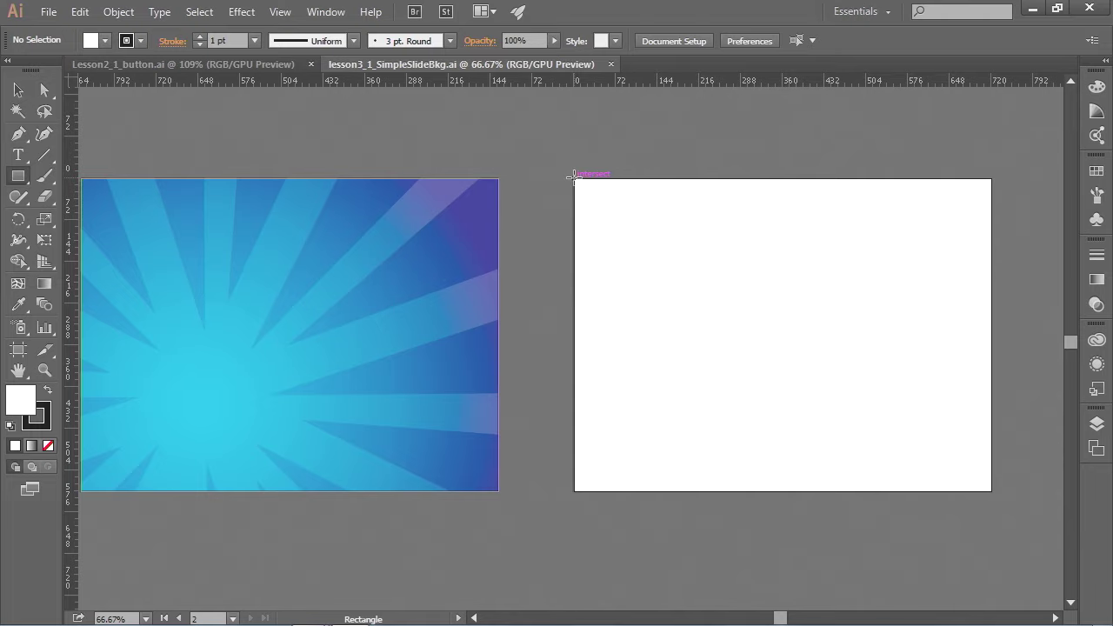
pyautogui.moveTo(574, 177); pyautogui.dragTo(992, 491)
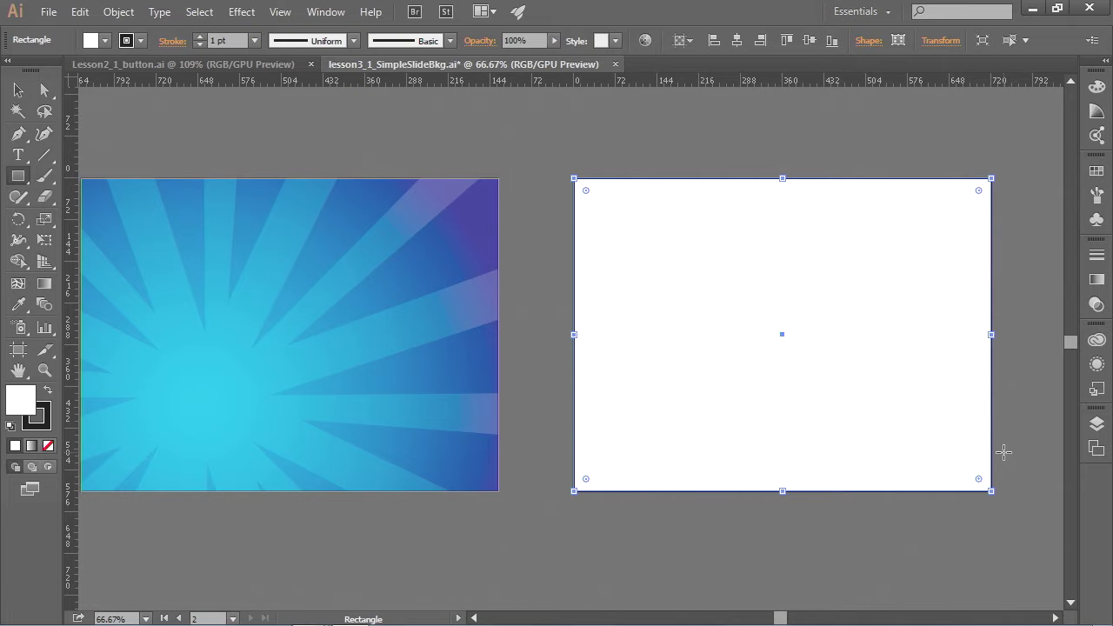
# Step: Fill the artboard-sized rectangle with the RGB Blue swatch and set its stroke to None
pyautogui.click(1099, 173)
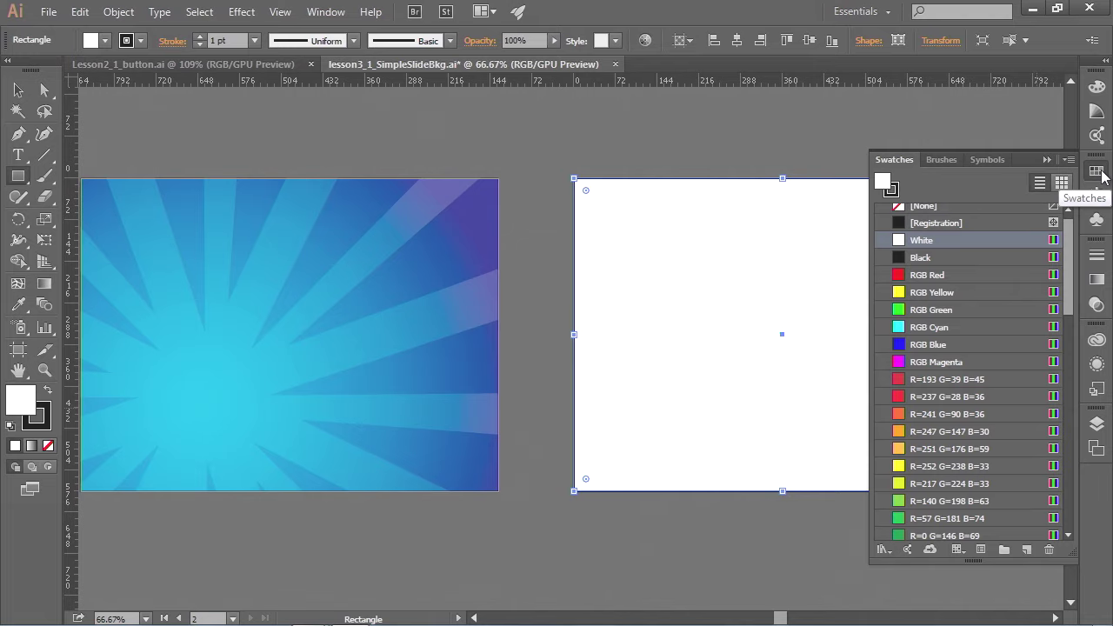
pyautogui.click(945, 347)
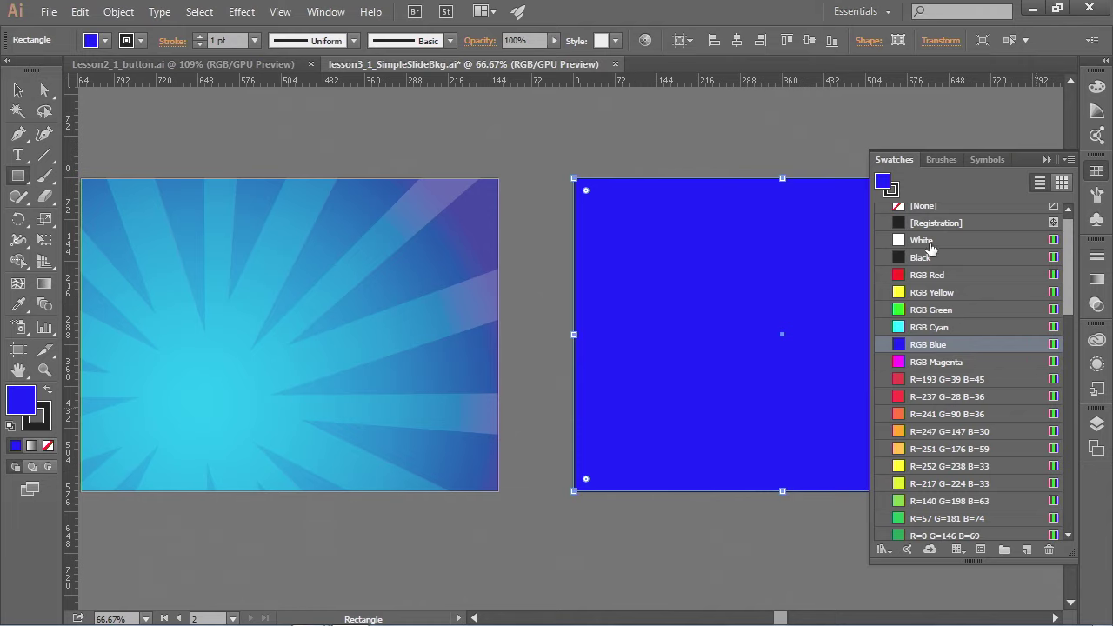
pyautogui.click(895, 195)
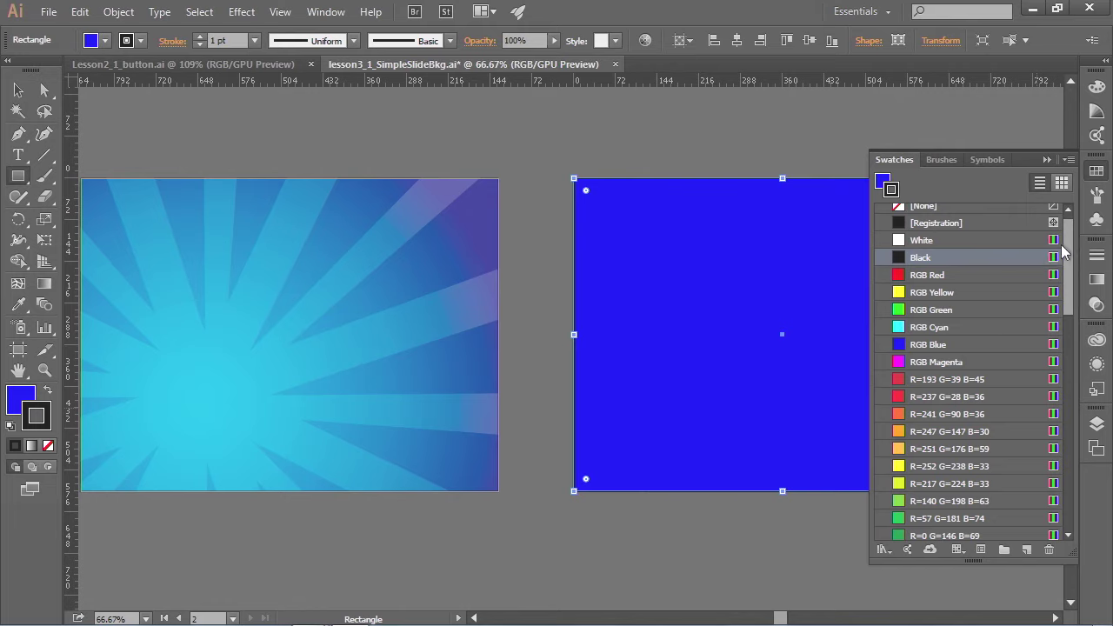
pyautogui.scroll(1, 1063, 248)
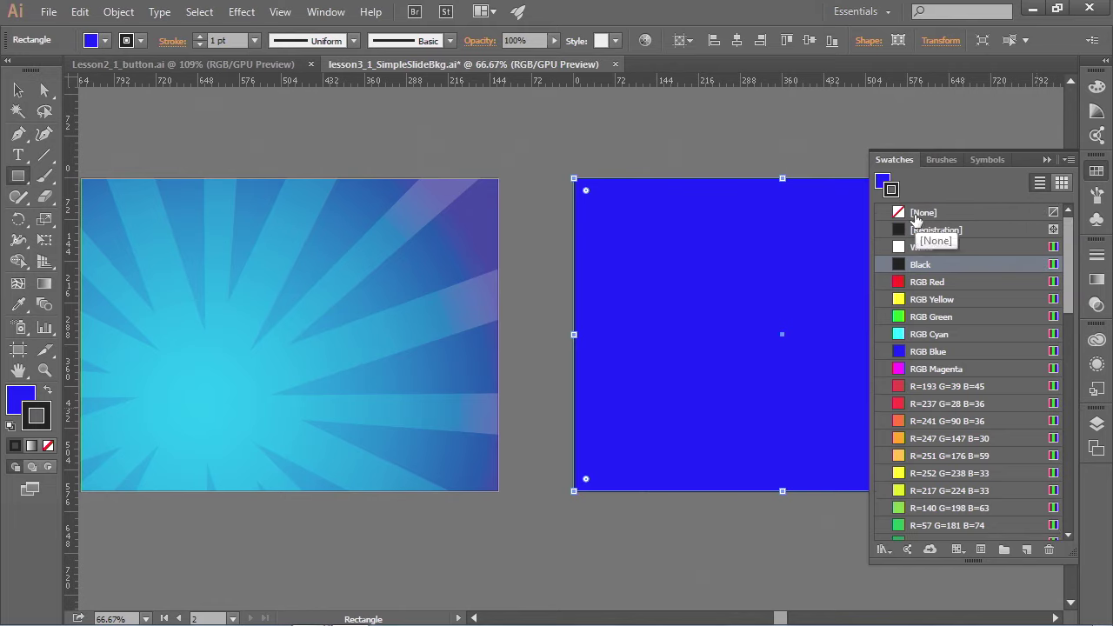
pyautogui.click(916, 216)
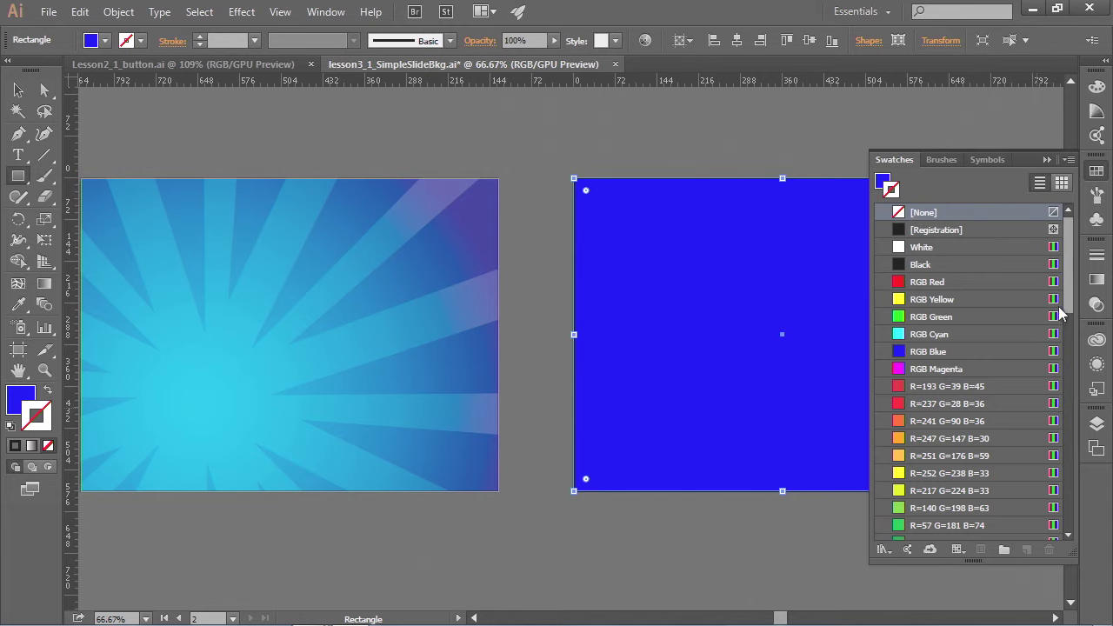
# Step: Try the White, Black gradient swatch on the rectangle's stroke and set the stroke back to None
pyautogui.moveTo(1066, 302); pyautogui.dragTo(1069, 414)
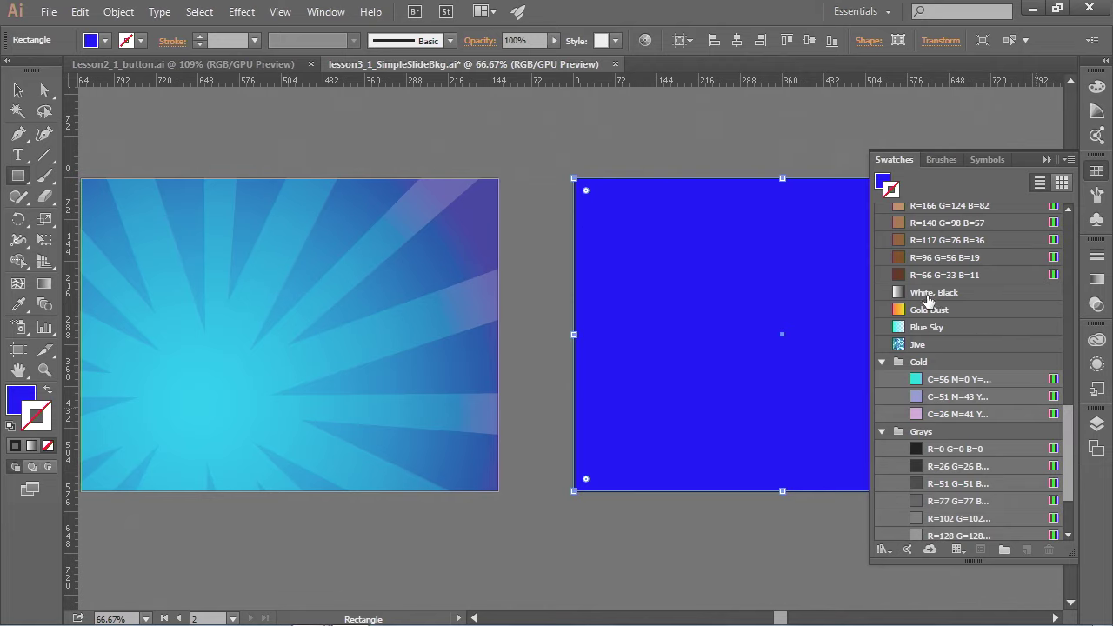
pyautogui.click(929, 296)
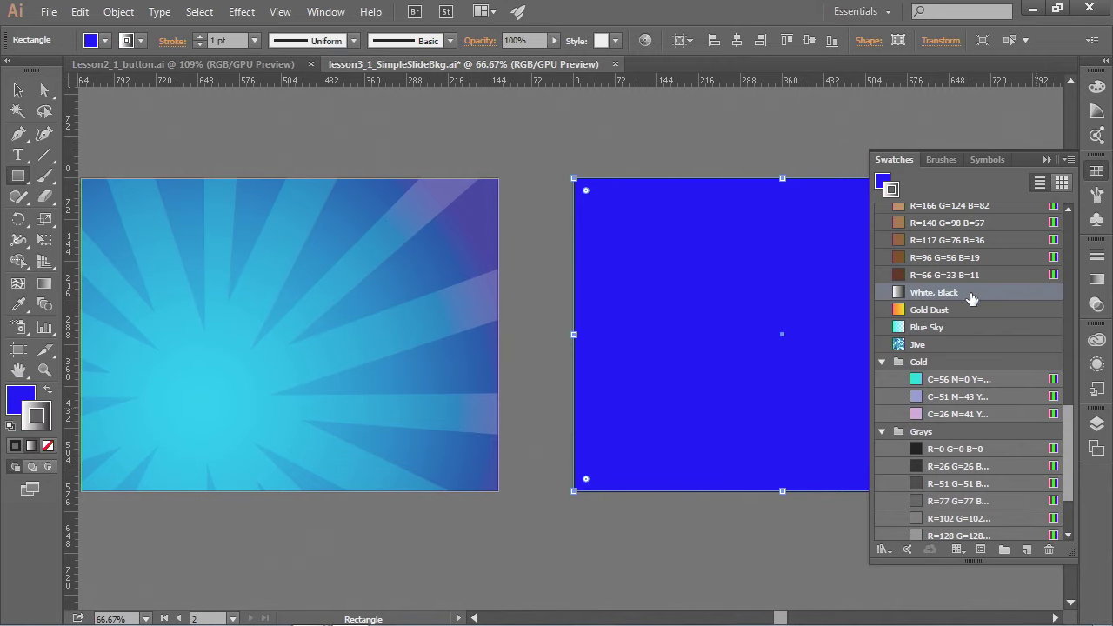
pyautogui.moveTo(1069, 422); pyautogui.dragTo(1068, 261)
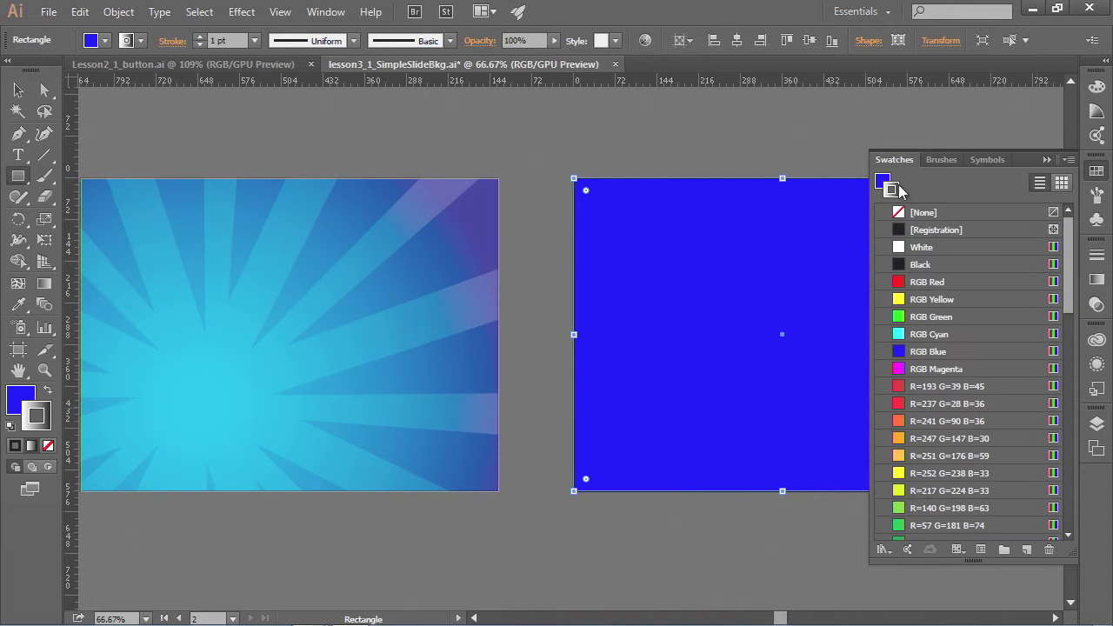
pyautogui.click(903, 213)
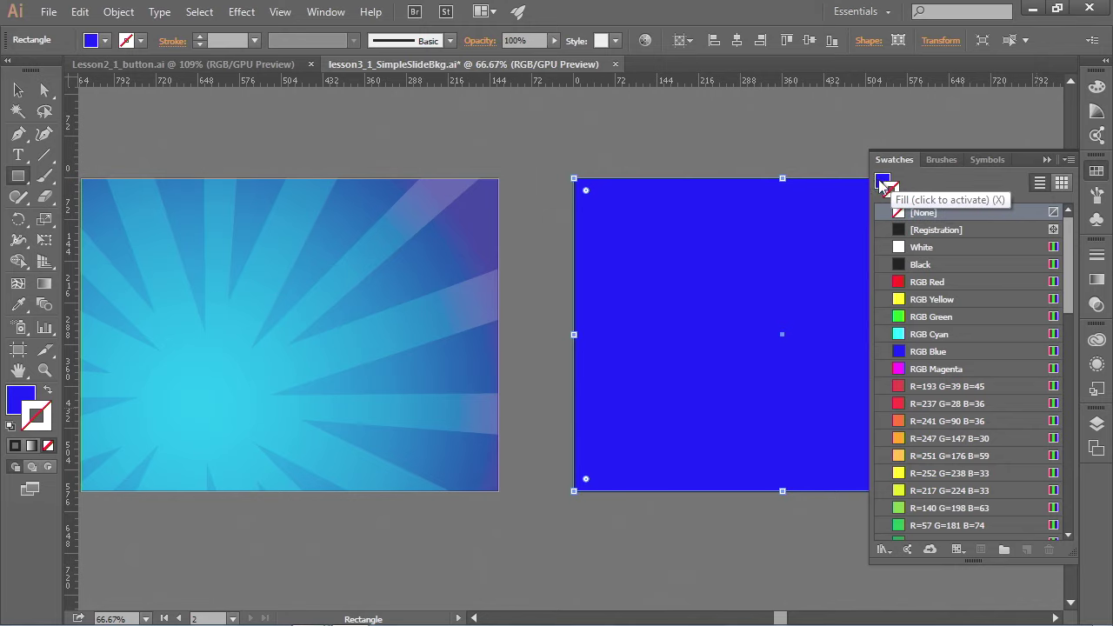
# Step: Fill the rectangle with the White, Black gradient swatch and hide the swatch list
pyautogui.click(882, 183)
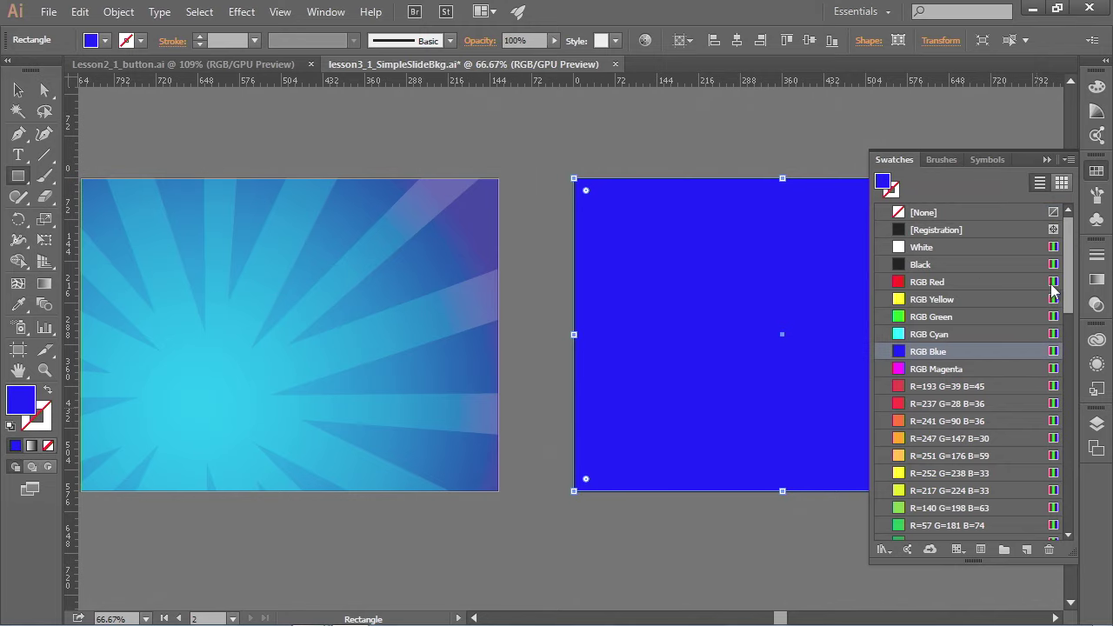
pyautogui.moveTo(1071, 279); pyautogui.dragTo(1073, 442)
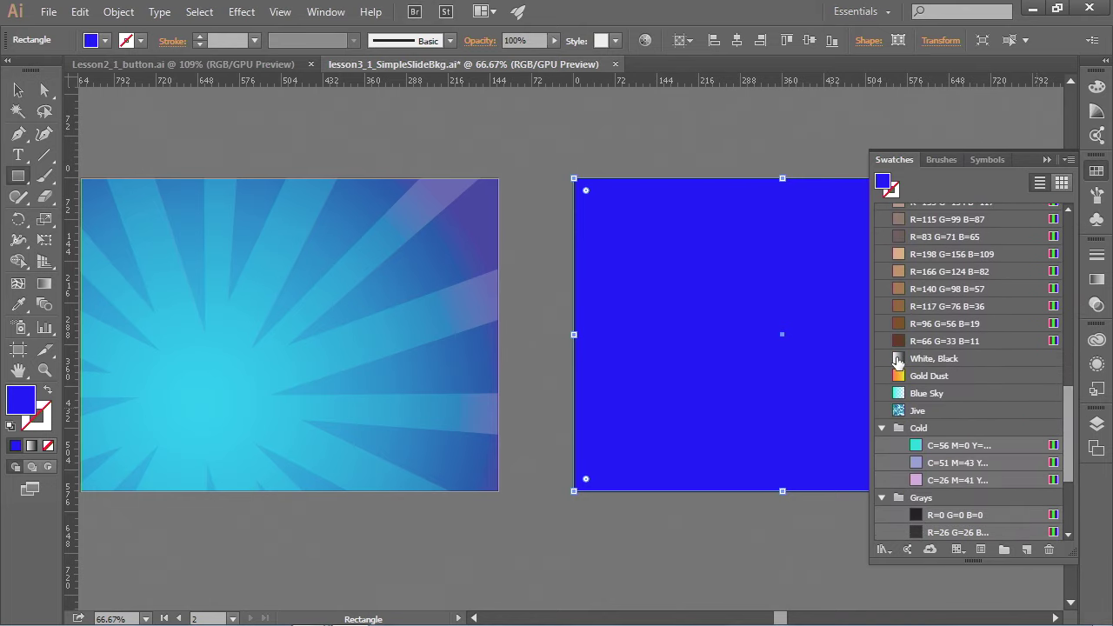
pyautogui.click(899, 358)
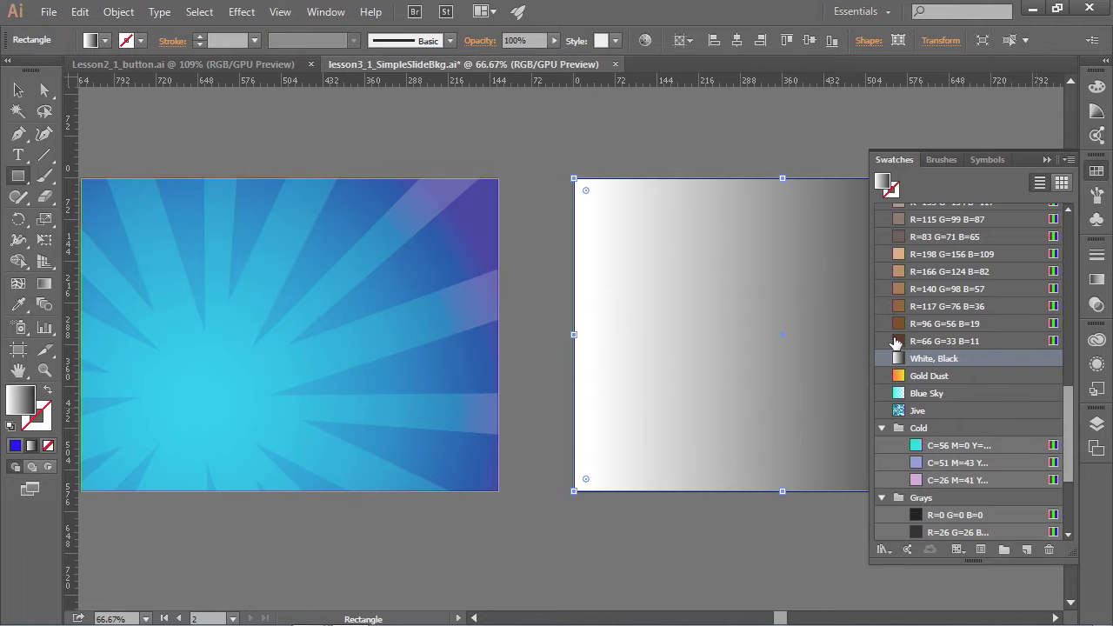
pyautogui.click(1095, 175)
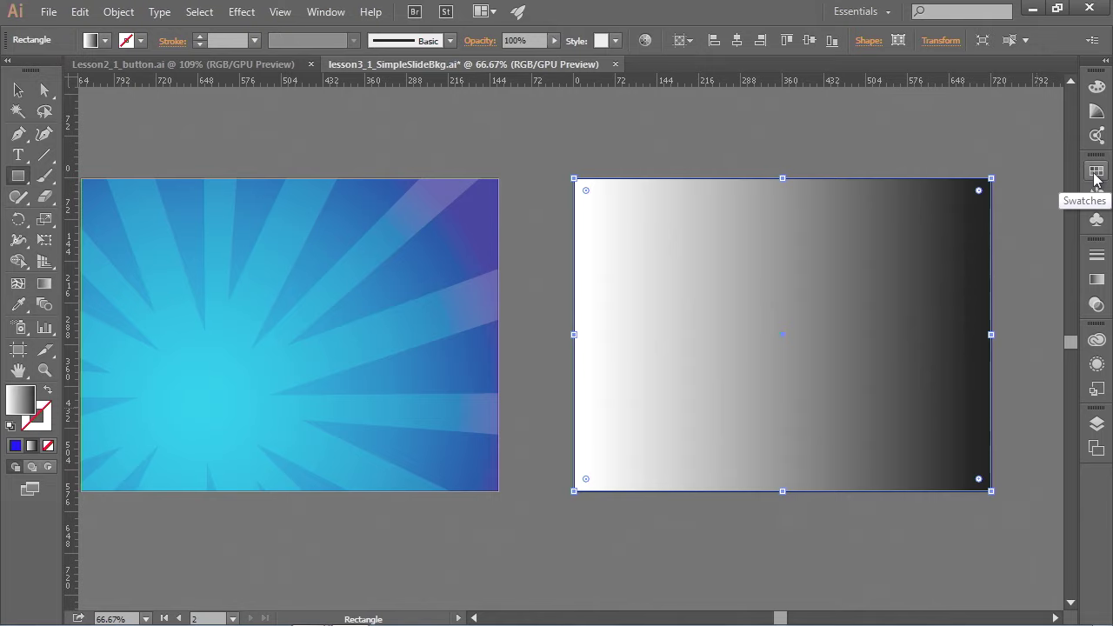
# Step: Change the type of the rectangle's gradient fill to Radial
pyautogui.hotkey('ctrl', '0')
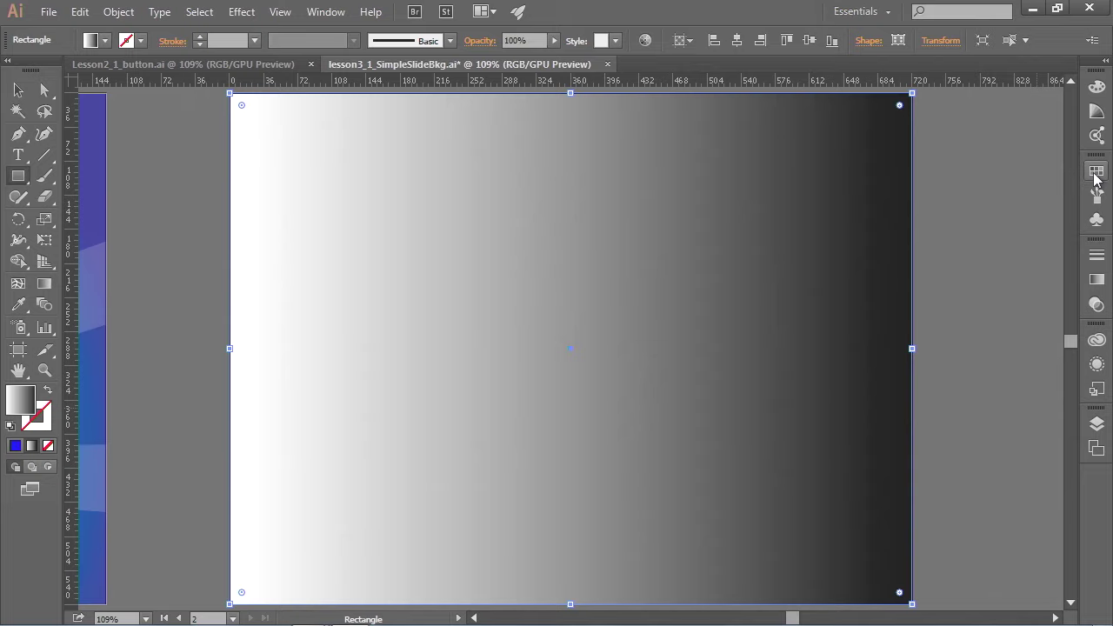
pyautogui.click(1096, 285)
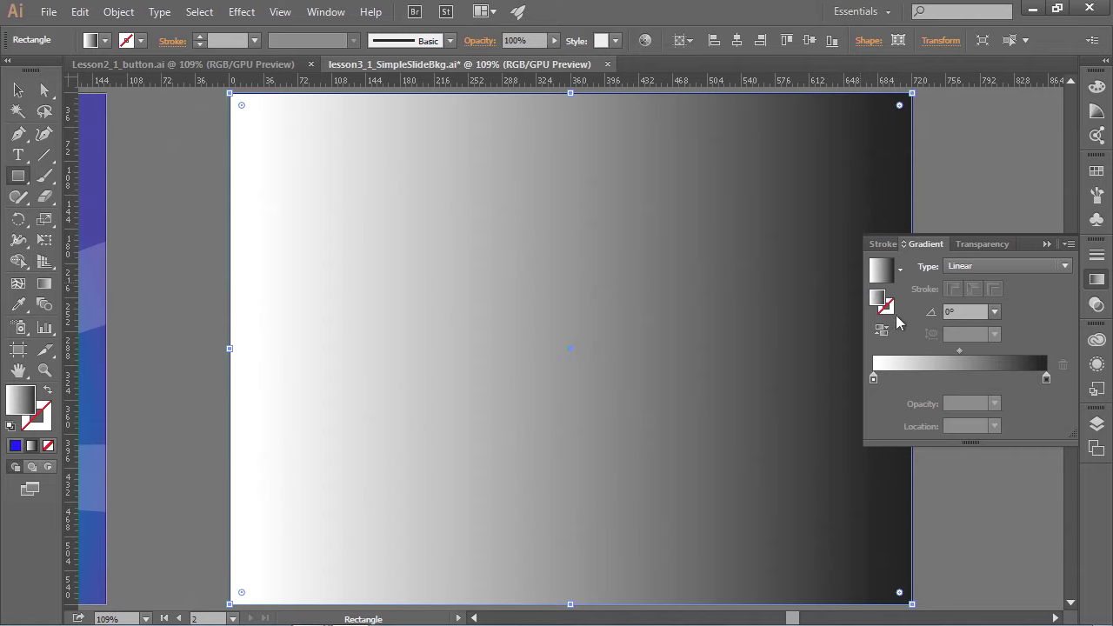
pyautogui.click(958, 271)
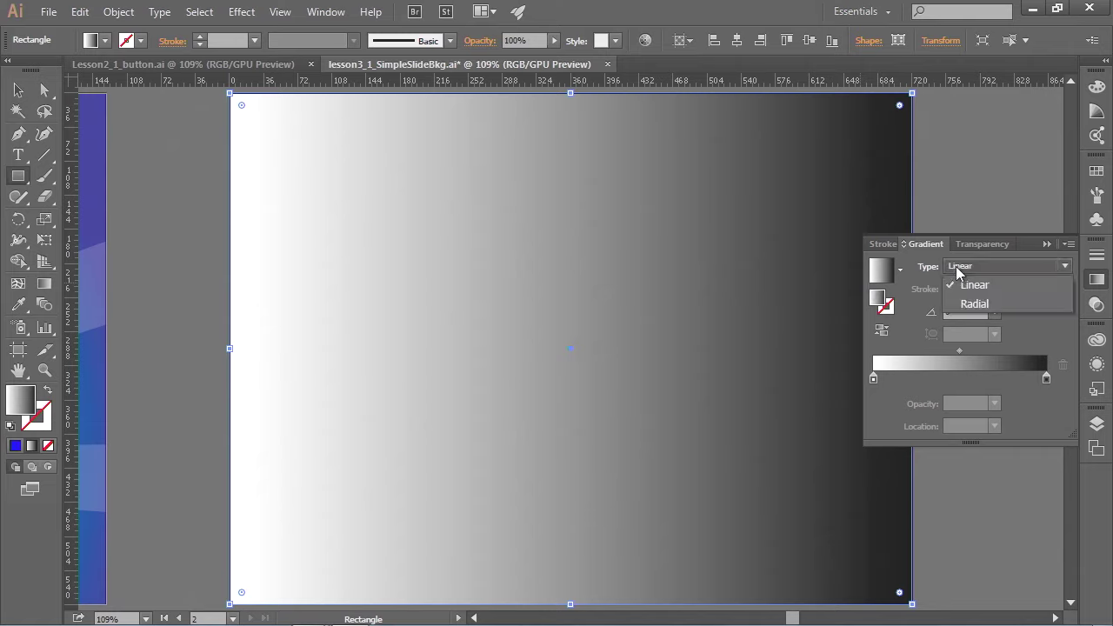
pyautogui.click(963, 303)
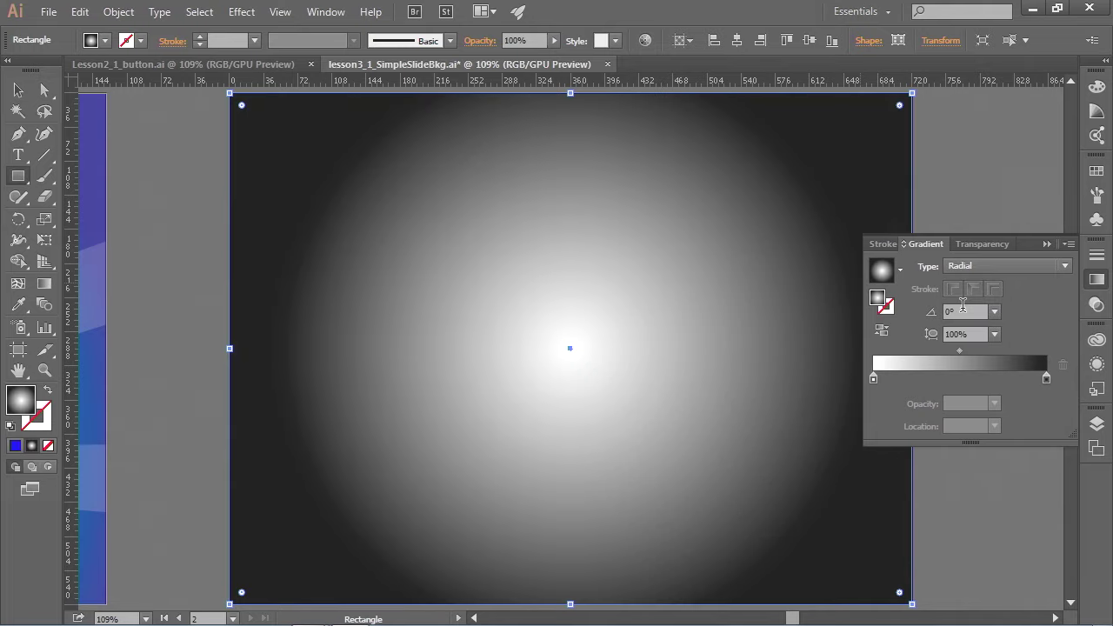
pyautogui.click(1098, 280)
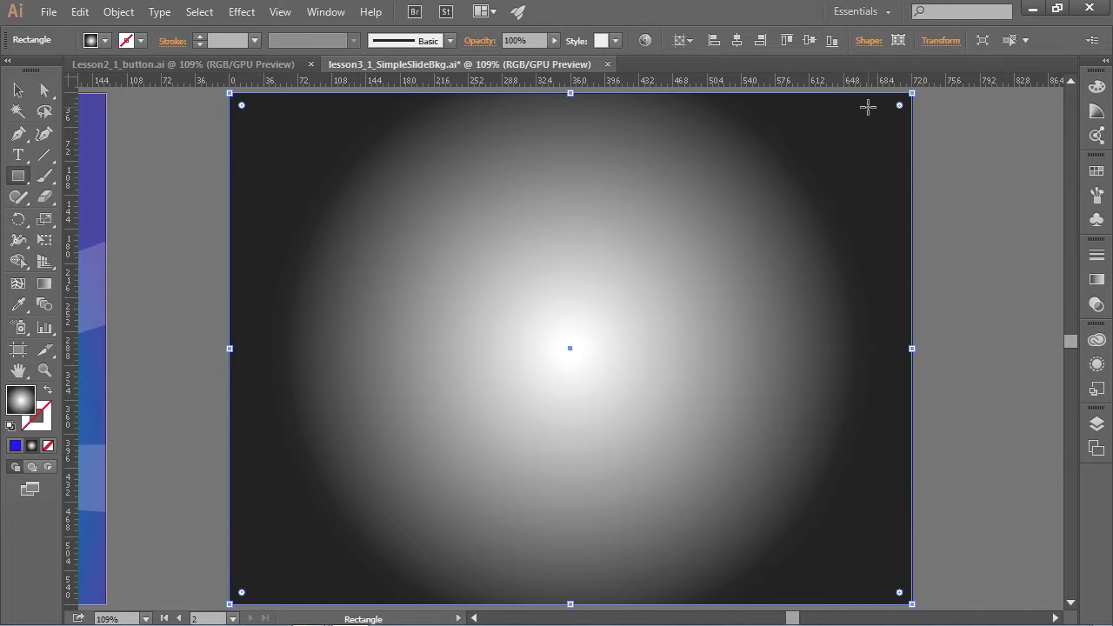
# Step: With the Gradient tool, rotate the radial gradient toward the rectangle's upper-right corner and enlarge its radius past the artboard's side edges
pyautogui.click(1095, 283)
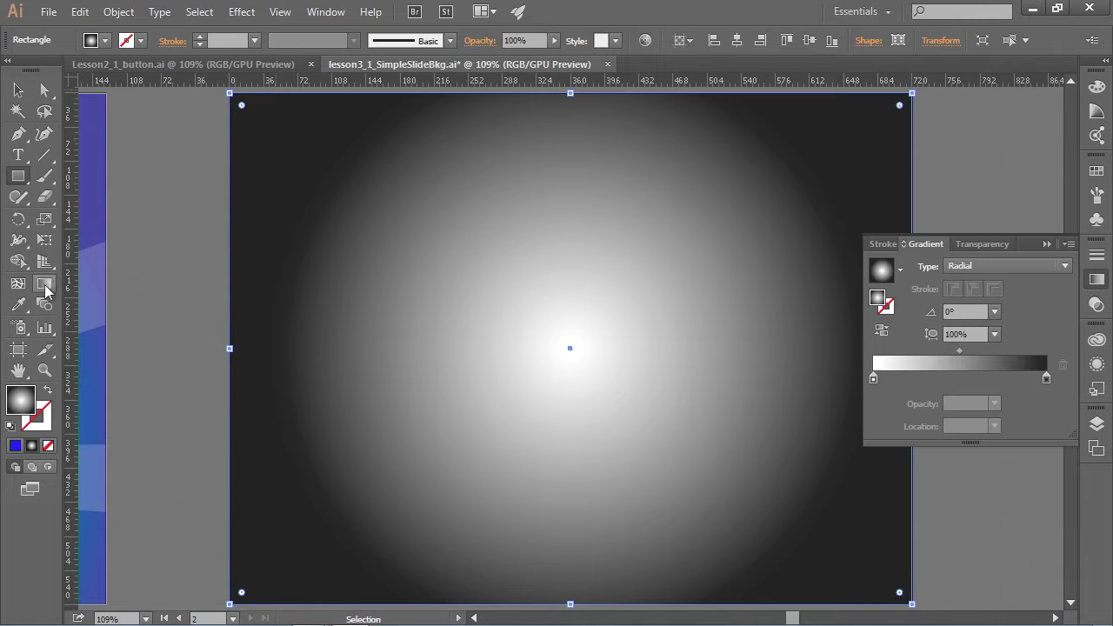
pyautogui.click(45, 287)
pyautogui.click(45, 287)
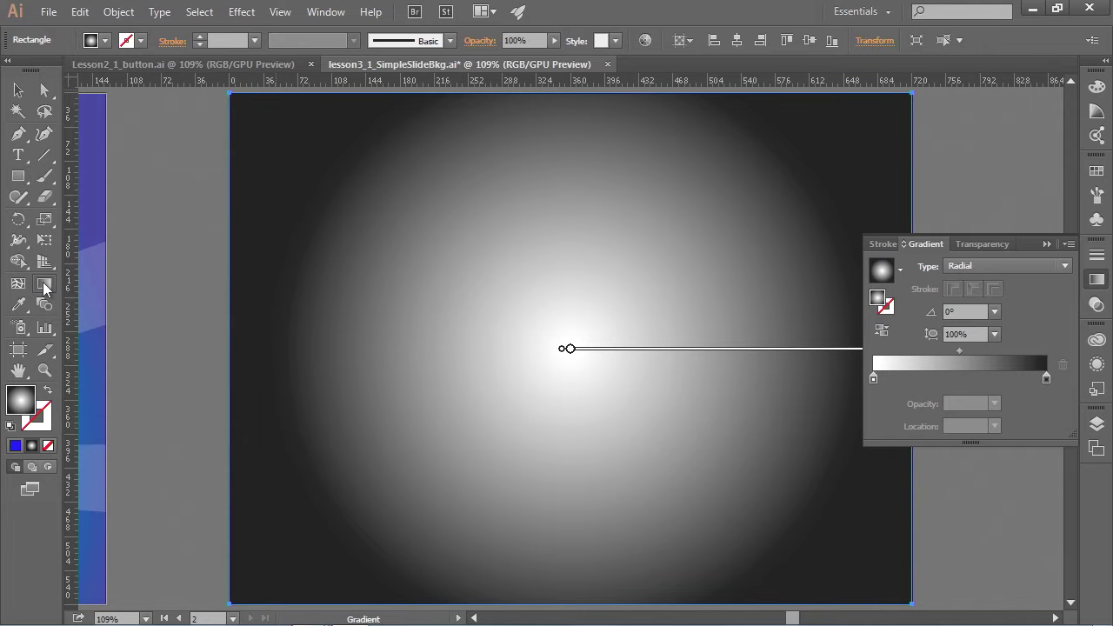
pyautogui.click(1097, 279)
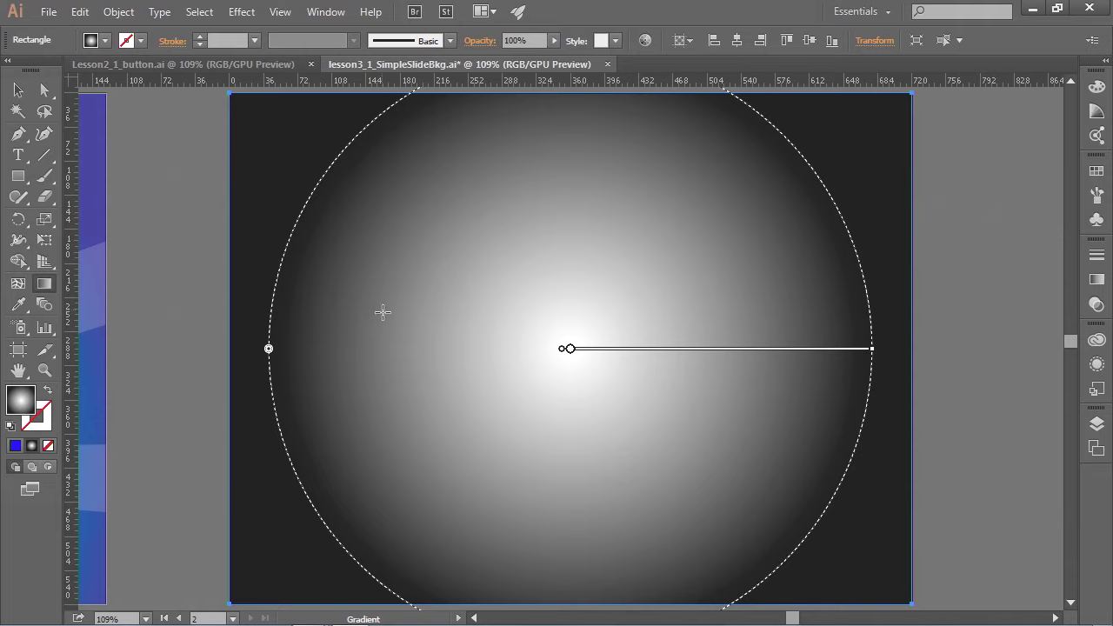
pyautogui.moveTo(614, 356)
pyautogui.moveTo(870, 380)
pyautogui.mouseDown()
pyautogui.moveTo(877, 348)
pyautogui.moveTo(855, 239)
pyautogui.mouseUp()
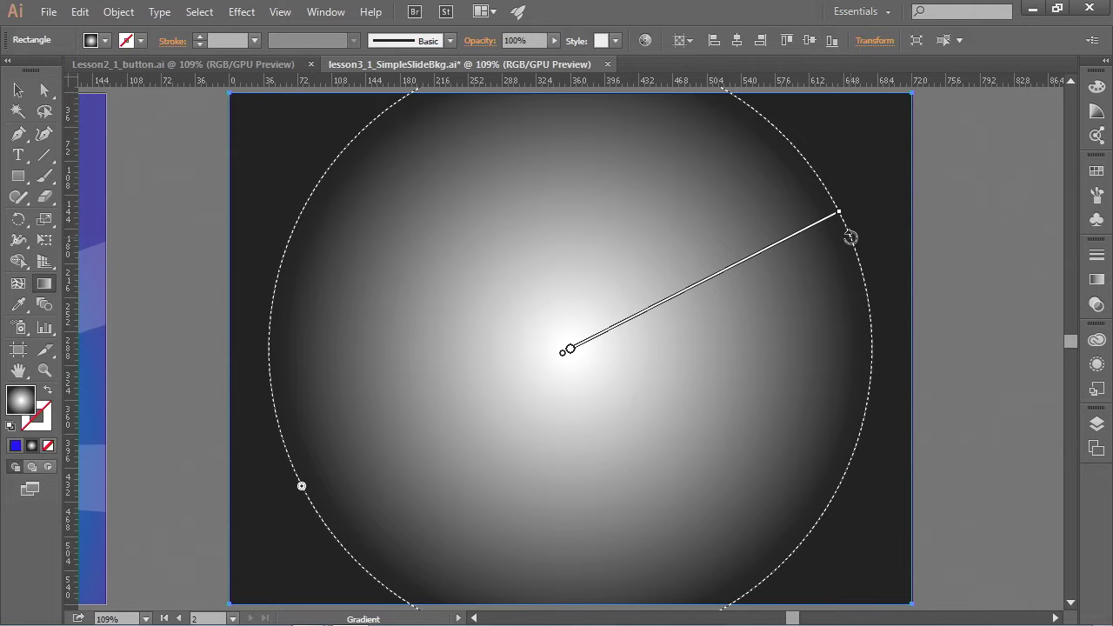
pyautogui.moveTo(851, 237); pyautogui.dragTo(840, 213)
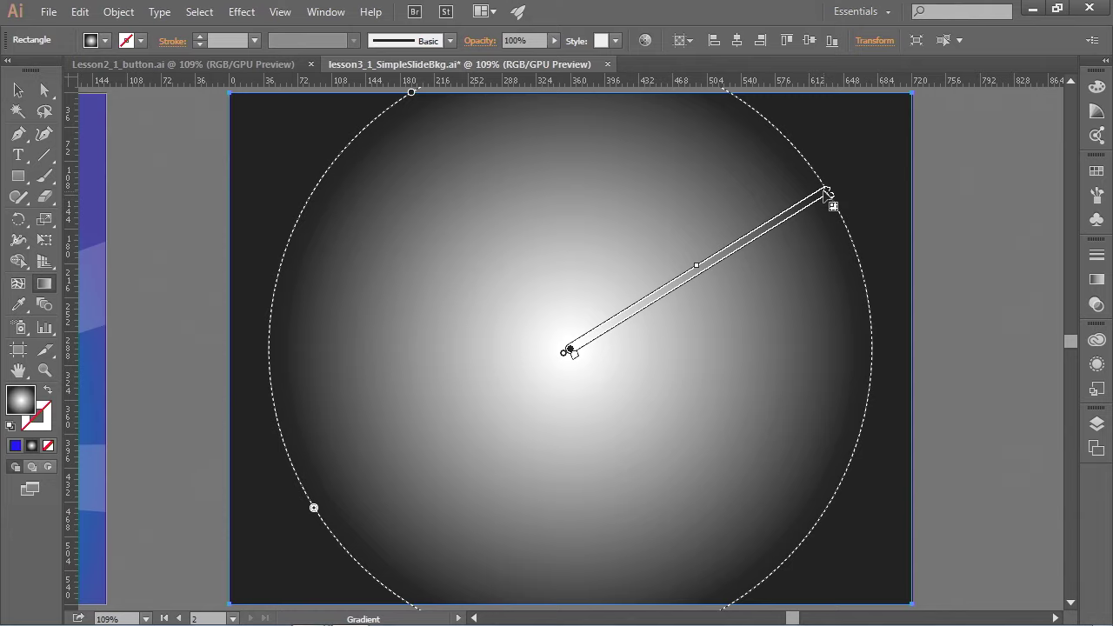
pyautogui.moveTo(829, 193); pyautogui.dragTo(883, 155)
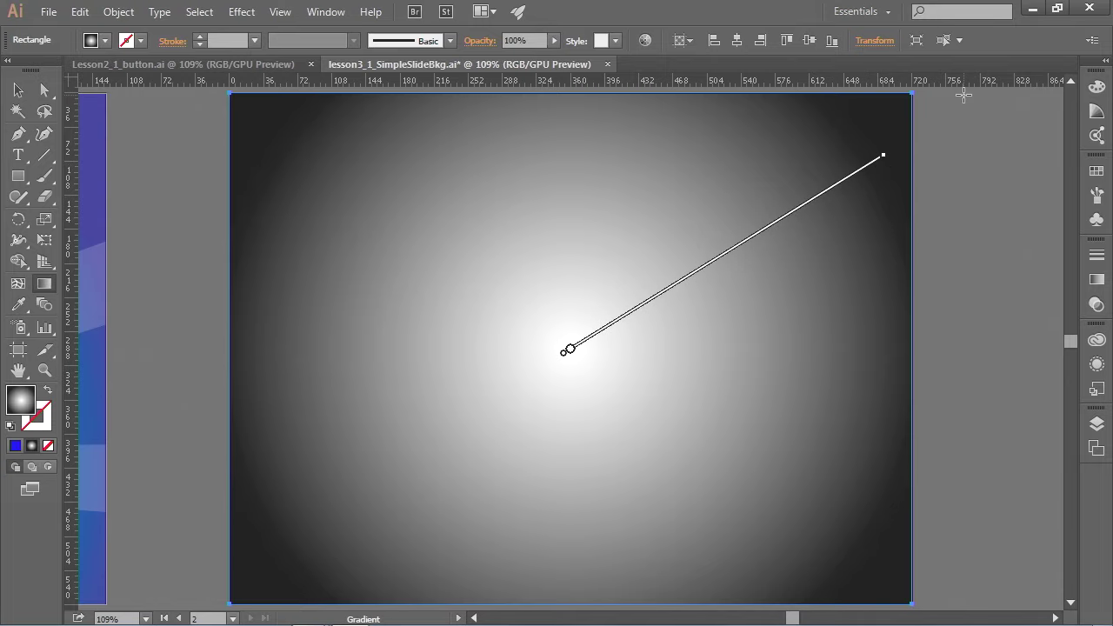
# Step: Recolor the radial gradient's center stop from white to the light blue swatch
pyautogui.moveTo(564, 350)
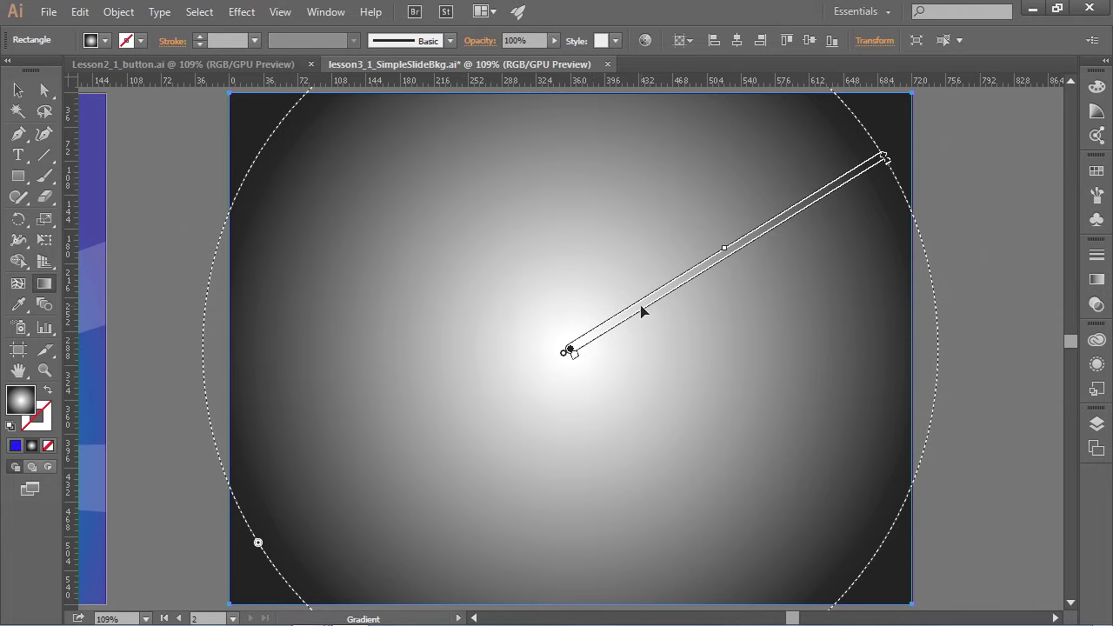
pyautogui.doubleClick(571, 353)
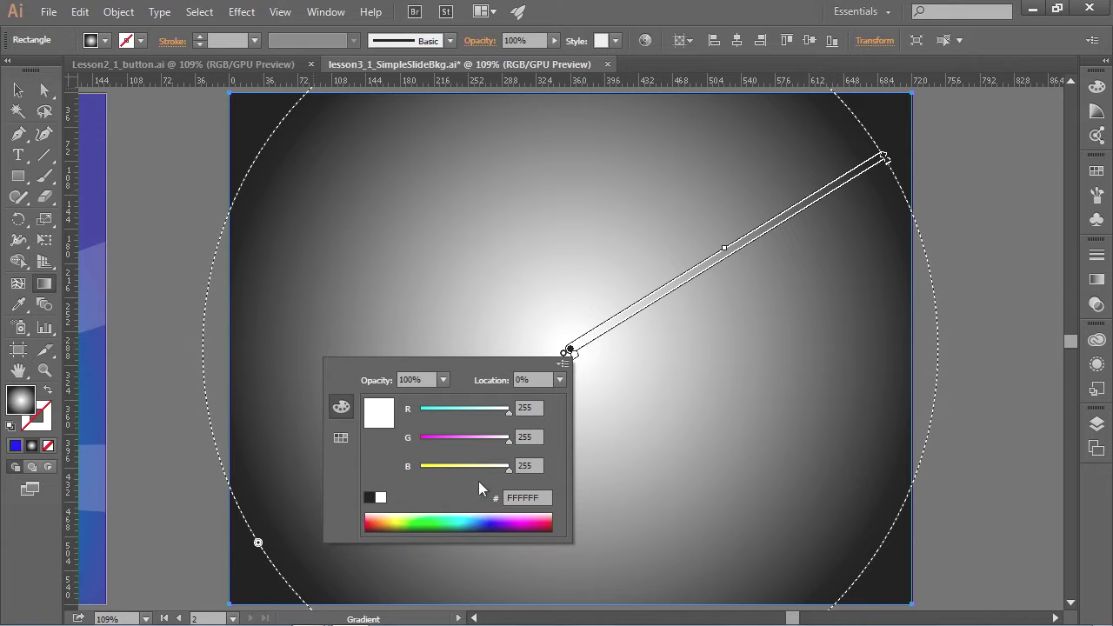
pyautogui.click(339, 439)
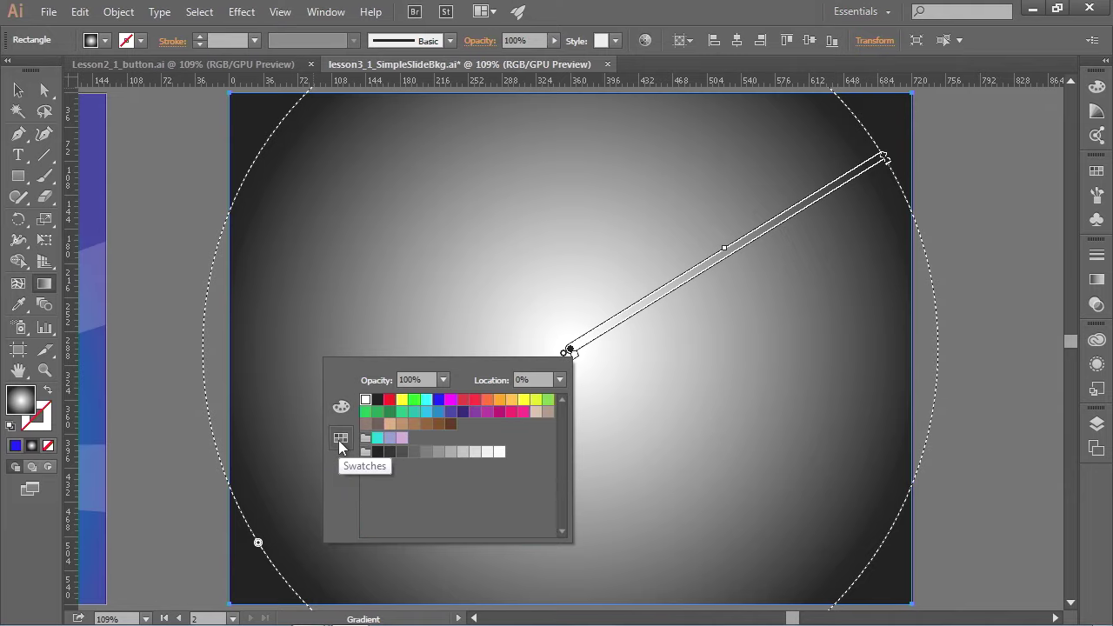
pyautogui.click(426, 412)
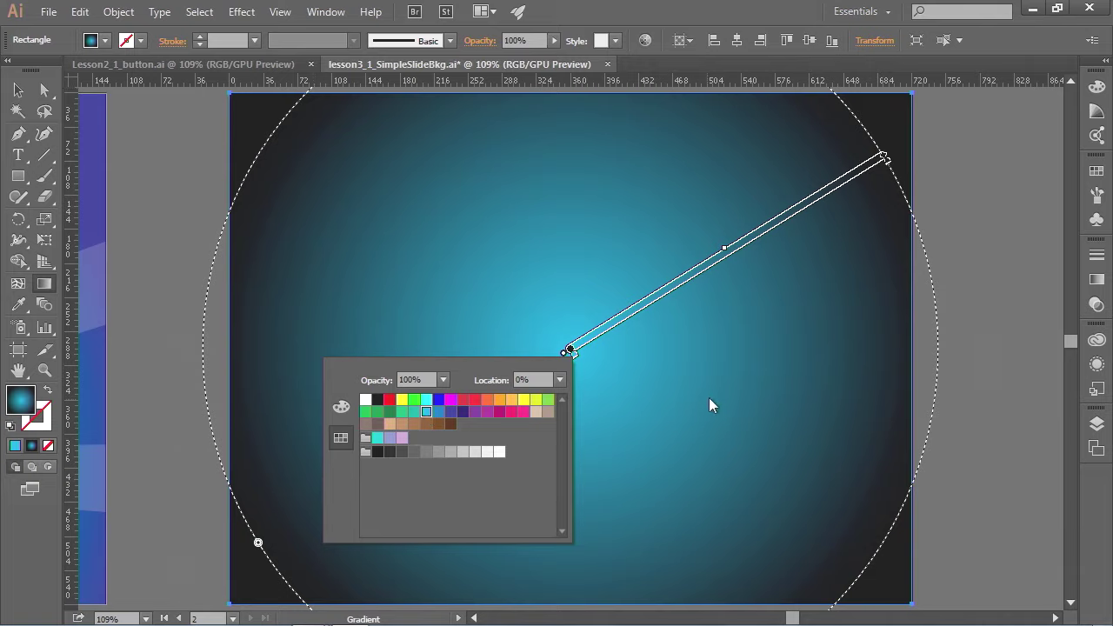
pyautogui.press('Escape')
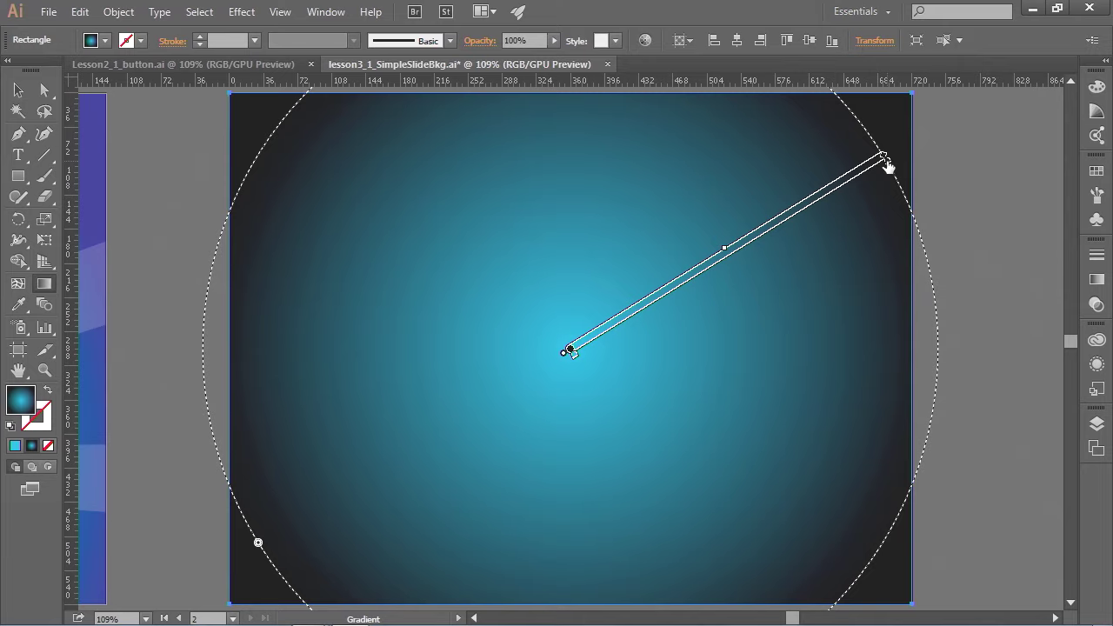
# Step: Recolor the radial gradient's outer stop from black to the R=46 G=49 B=146 swatch
pyautogui.doubleClick(884, 160)
pyautogui.press('ctrl')
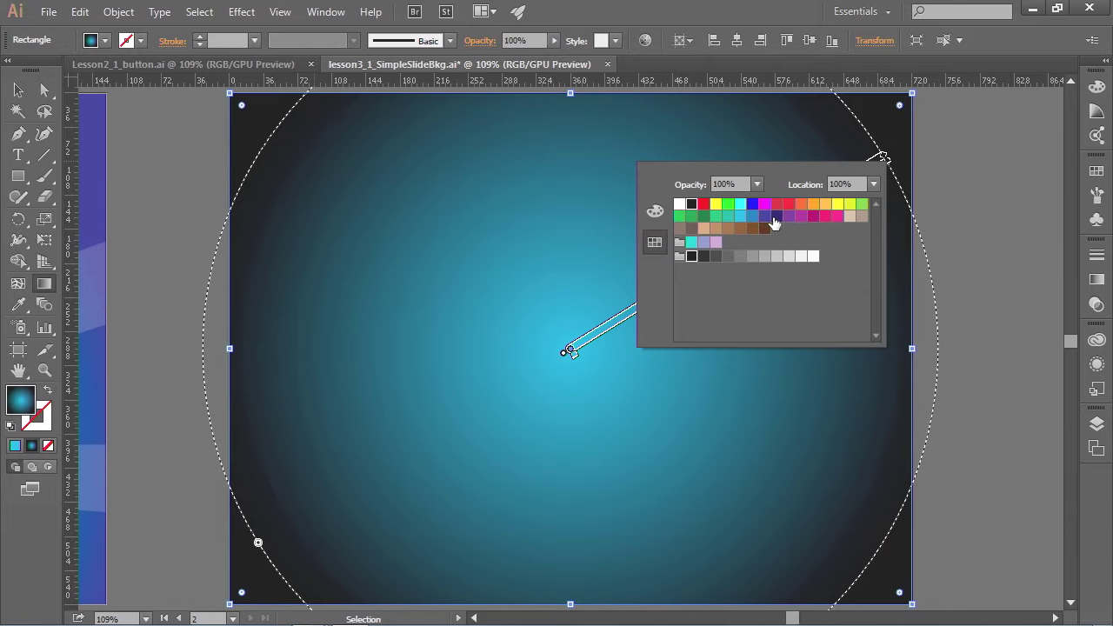
pyautogui.click(775, 216)
pyautogui.click(765, 217)
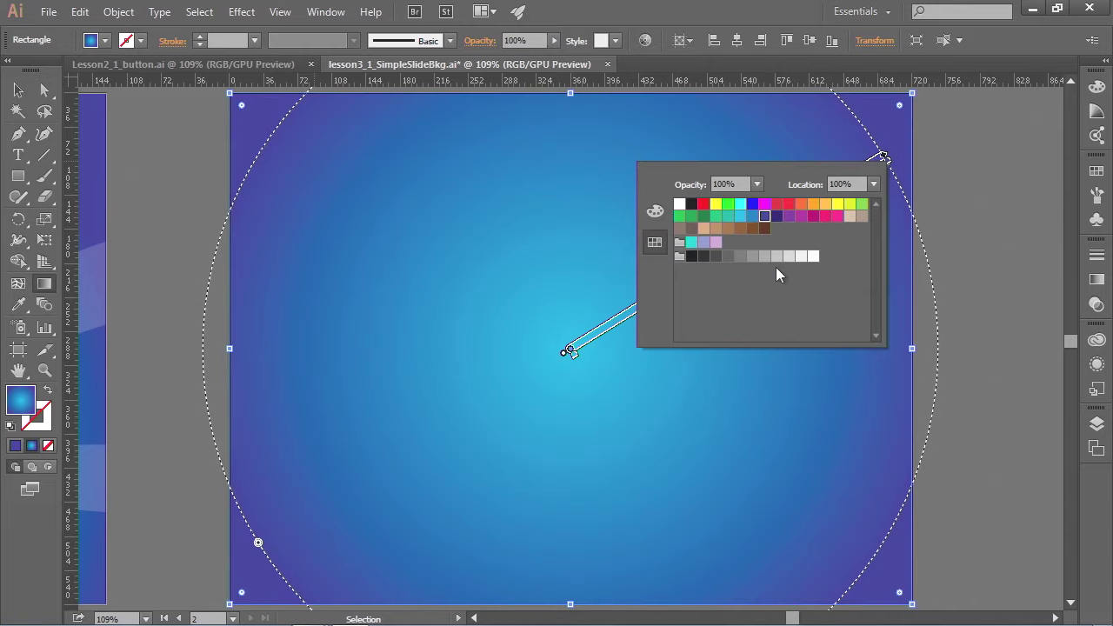
pyautogui.click(752, 205)
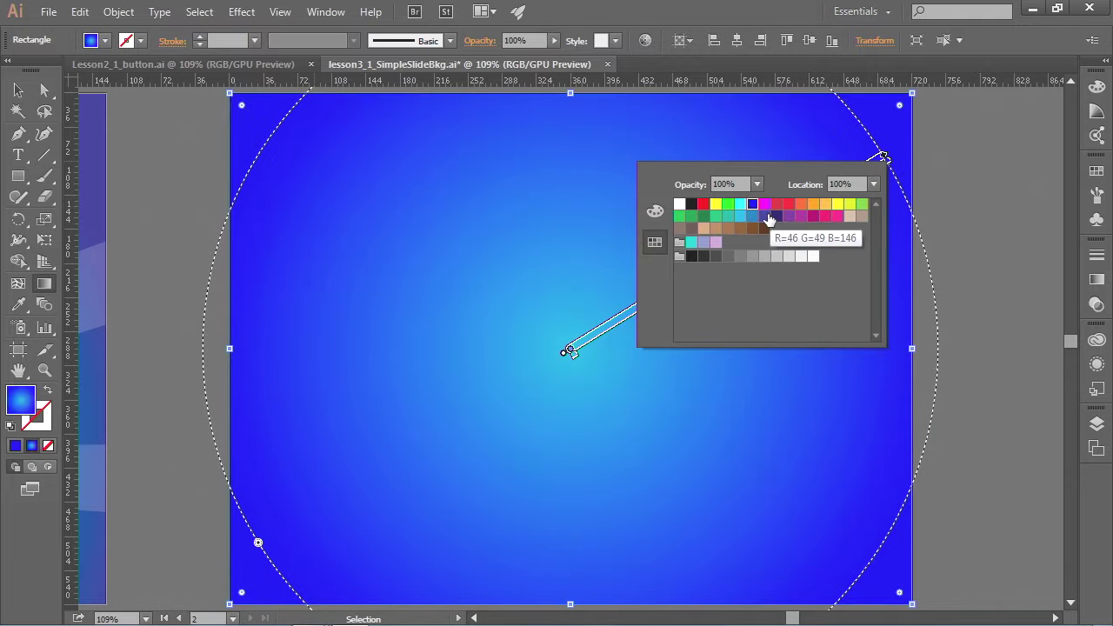
pyautogui.click(765, 217)
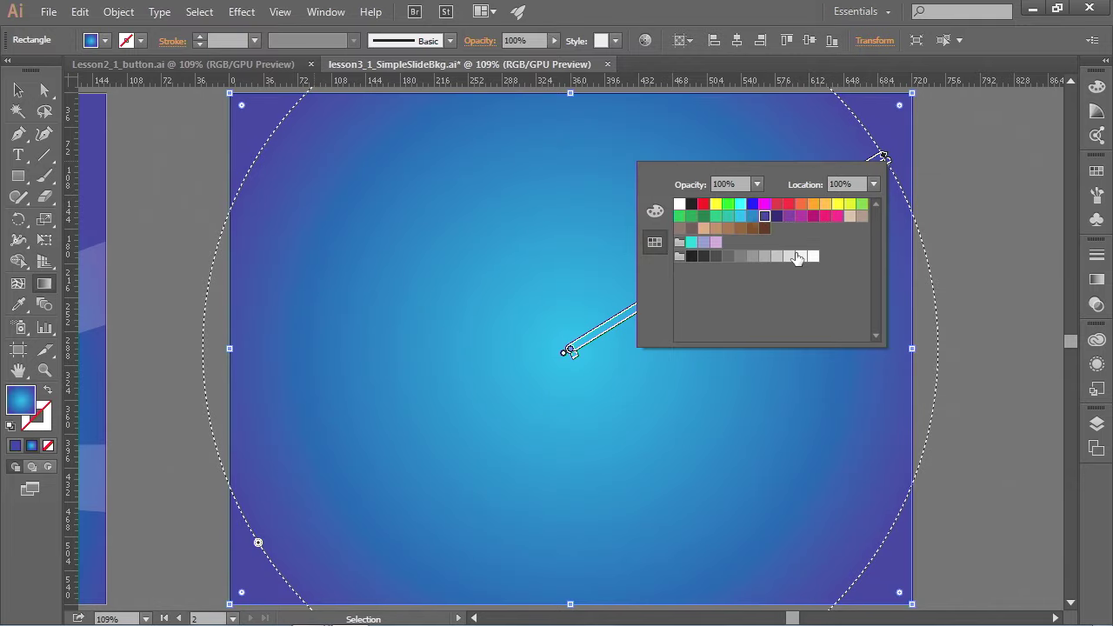
pyautogui.click(884, 159)
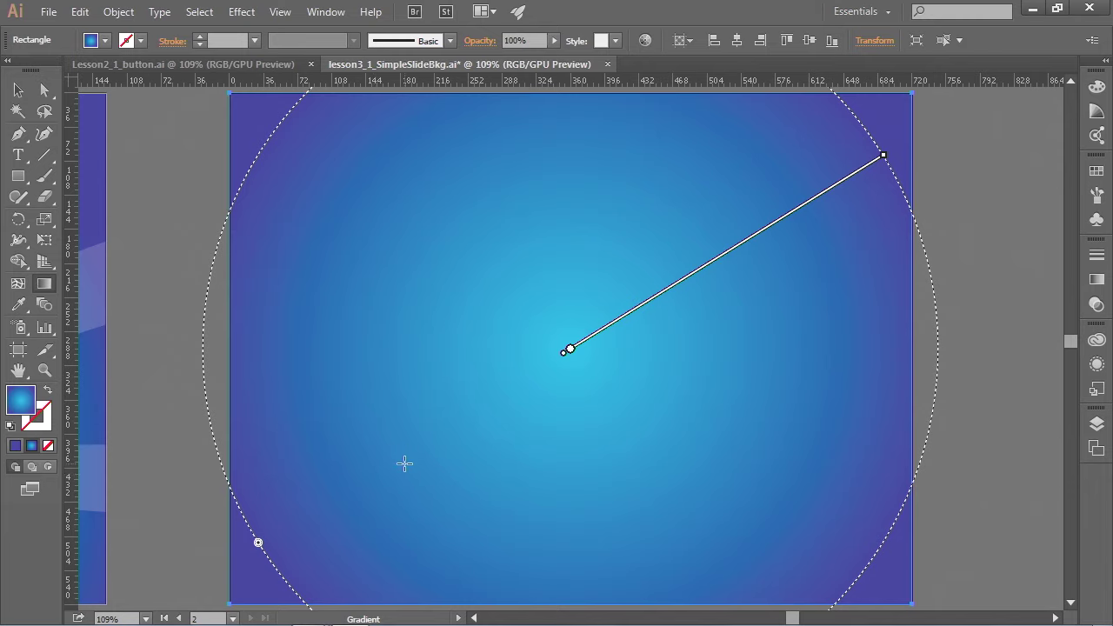
# Step: Move the radial gradient's center toward the rectangle's lower-left area and enlarge its radius past the artboard's right edge
pyautogui.moveTo(574, 352)
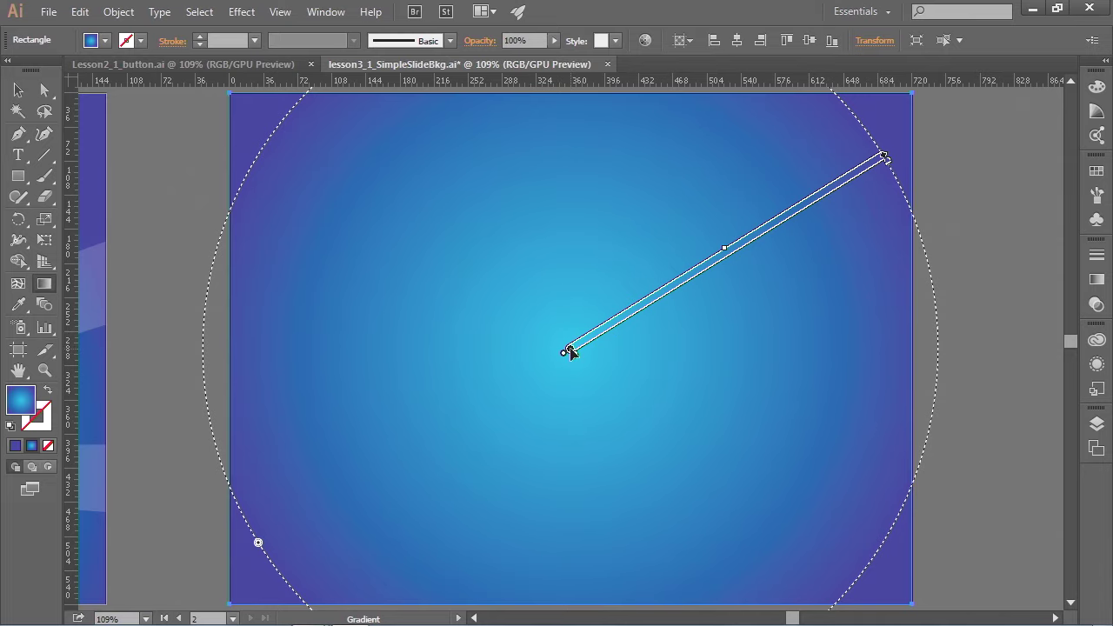
pyautogui.moveTo(569, 351); pyautogui.dragTo(442, 441)
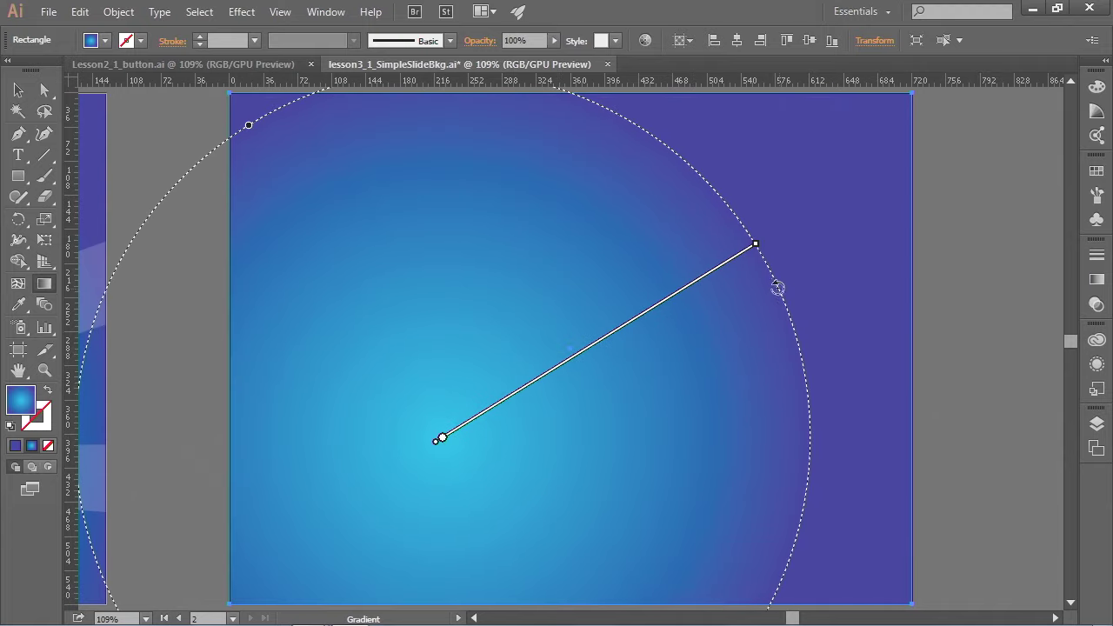
pyautogui.moveTo(760, 252)
pyautogui.moveTo(761, 251); pyautogui.dragTo(828, 211)
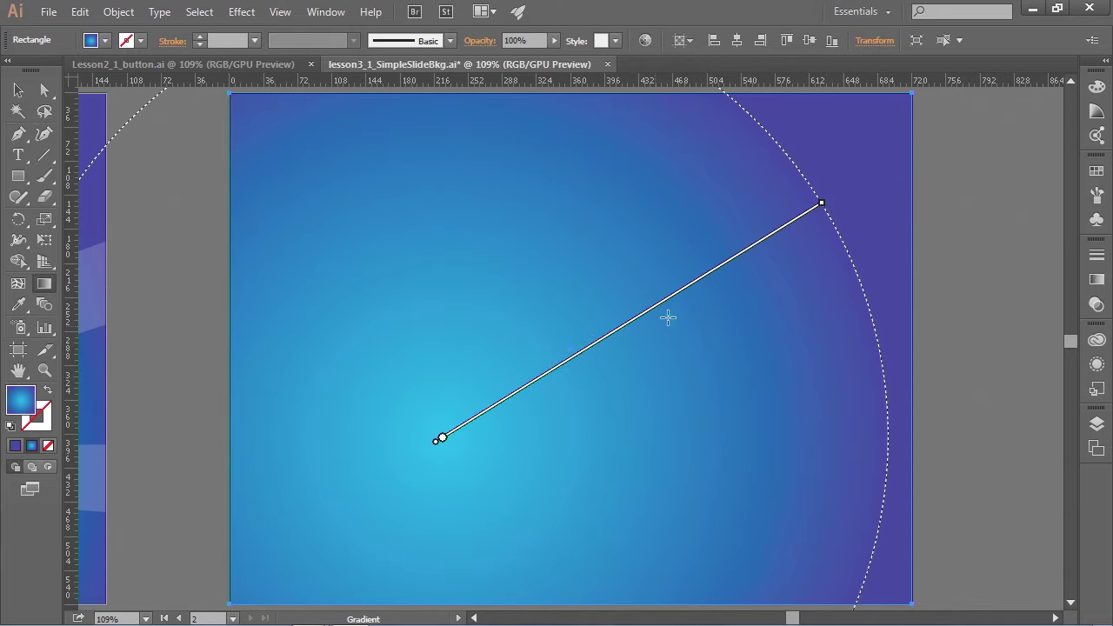
pyautogui.moveTo(837, 205); pyautogui.dragTo(876, 171)
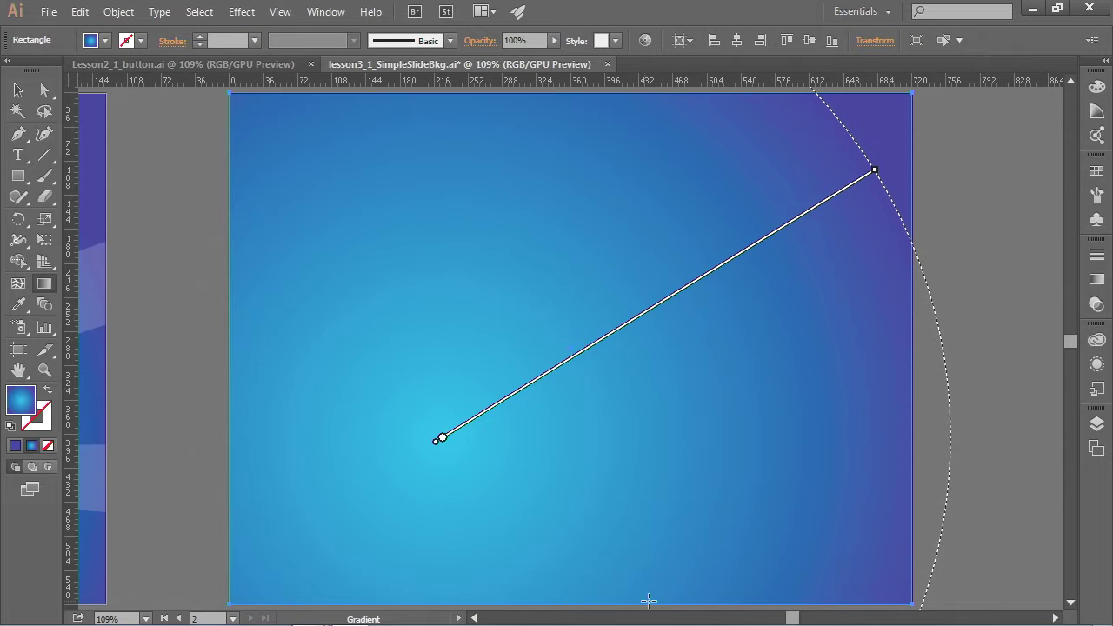
# Step: Draw a circle about 143 pt across with the Ellipse tool, centered on the gradient's bright center on the second artboard
pyautogui.moveTo(789, 618); pyautogui.dragTo(765, 618)
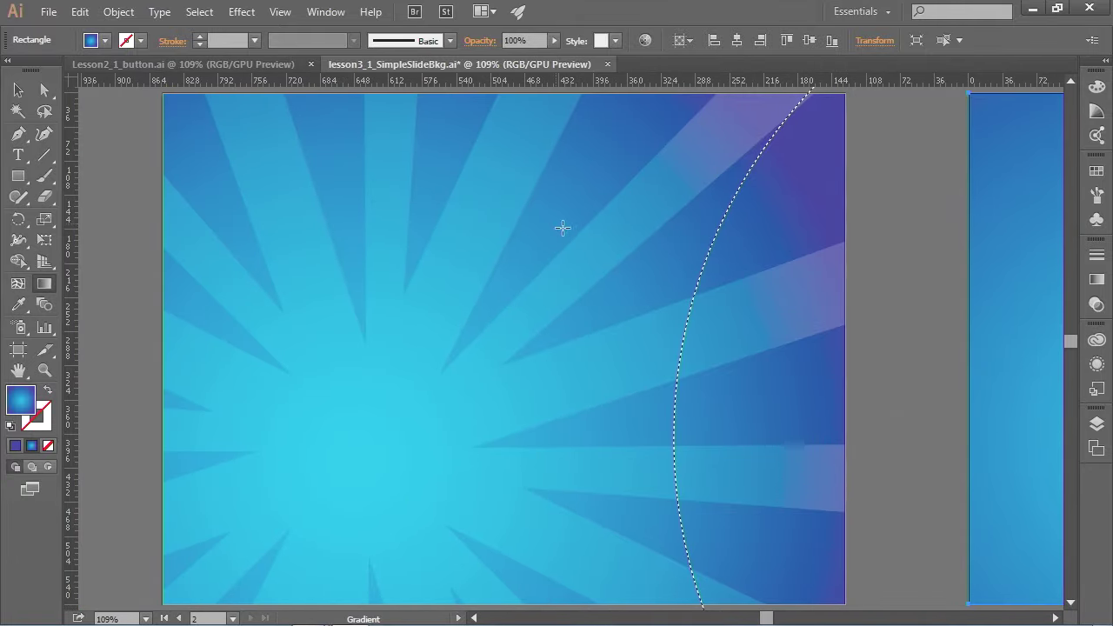
pyautogui.moveTo(765, 619); pyautogui.dragTo(793, 619)
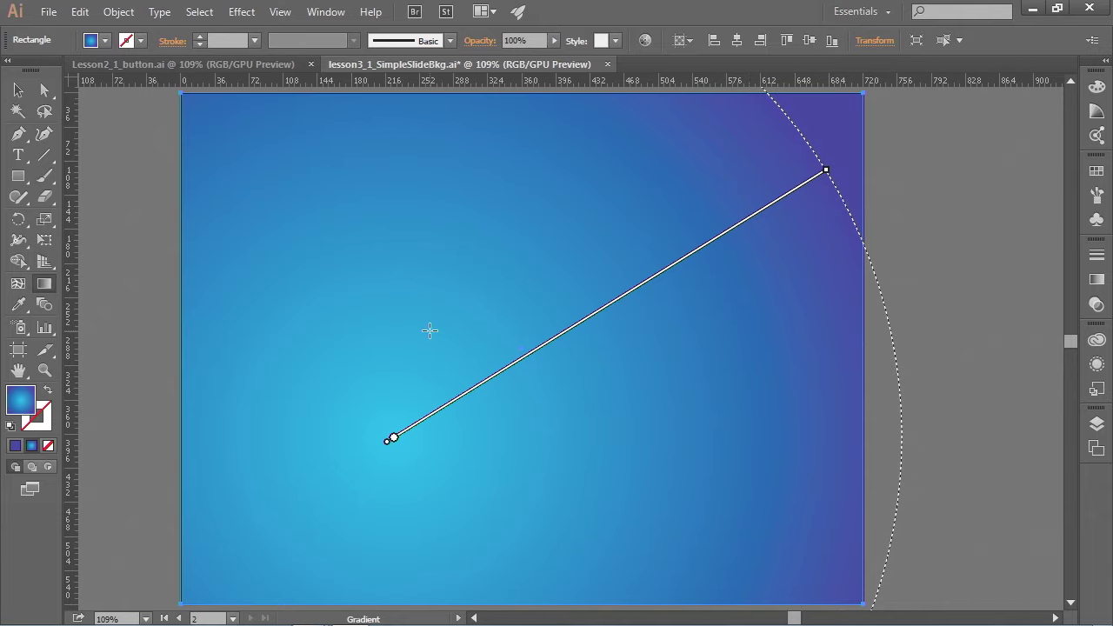
pyautogui.press('ctrl')
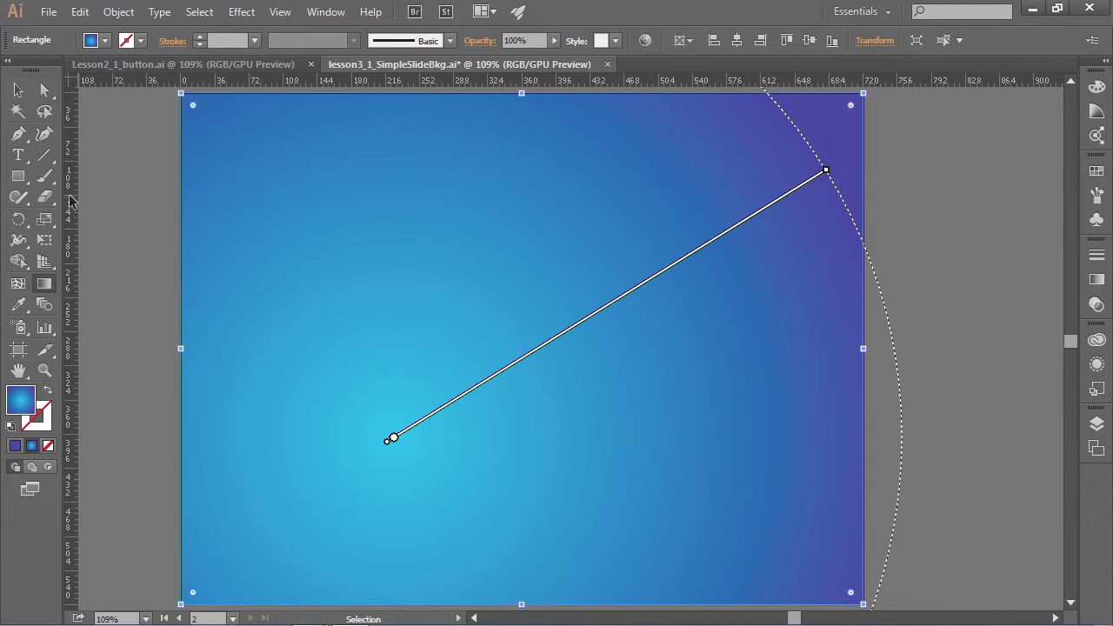
pyautogui.click(19, 177)
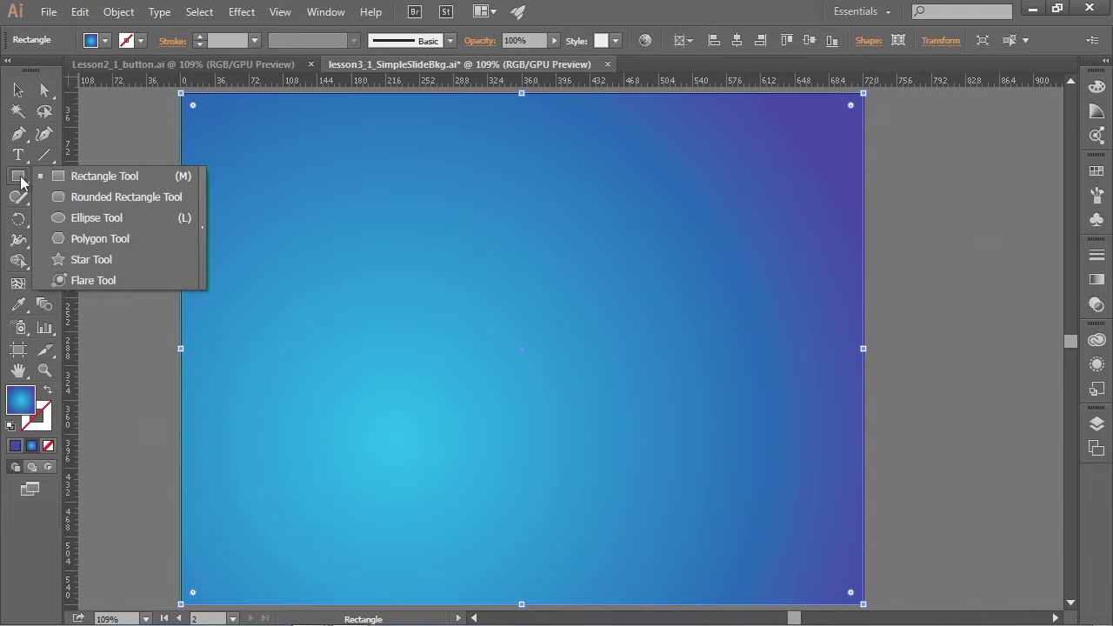
pyautogui.click(73, 219)
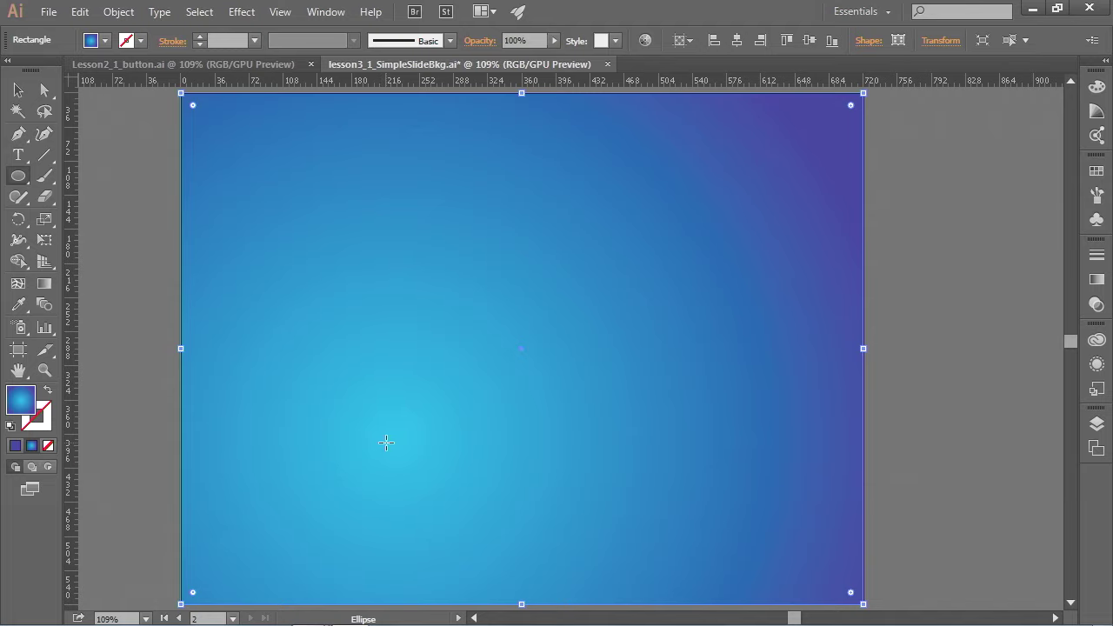
pyautogui.moveTo(386, 443); pyautogui.dragTo(452, 485)
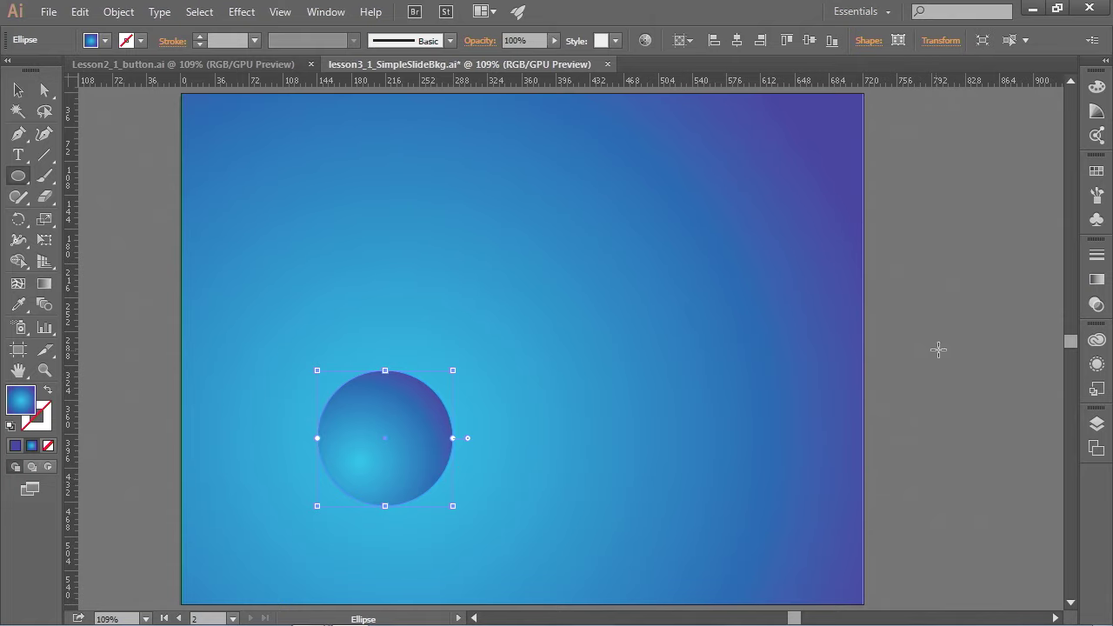
# Step: Remove the circle's fill and color its stroke with the R=41 G=171 B=226 swatch
pyautogui.click(1097, 172)
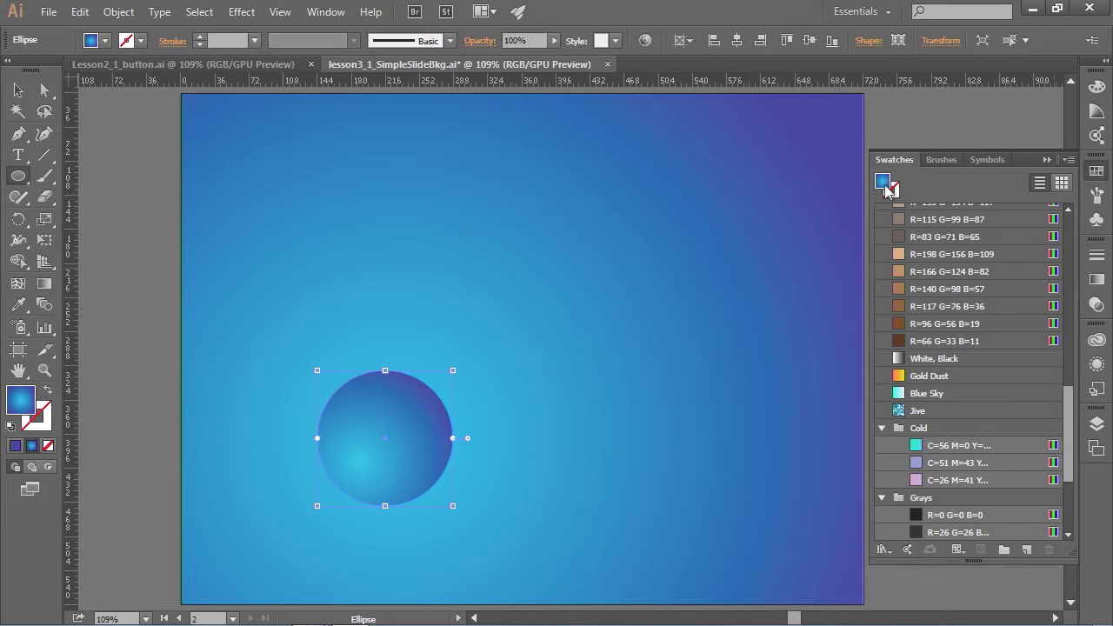
pyautogui.moveTo(1068, 423); pyautogui.dragTo(1069, 254)
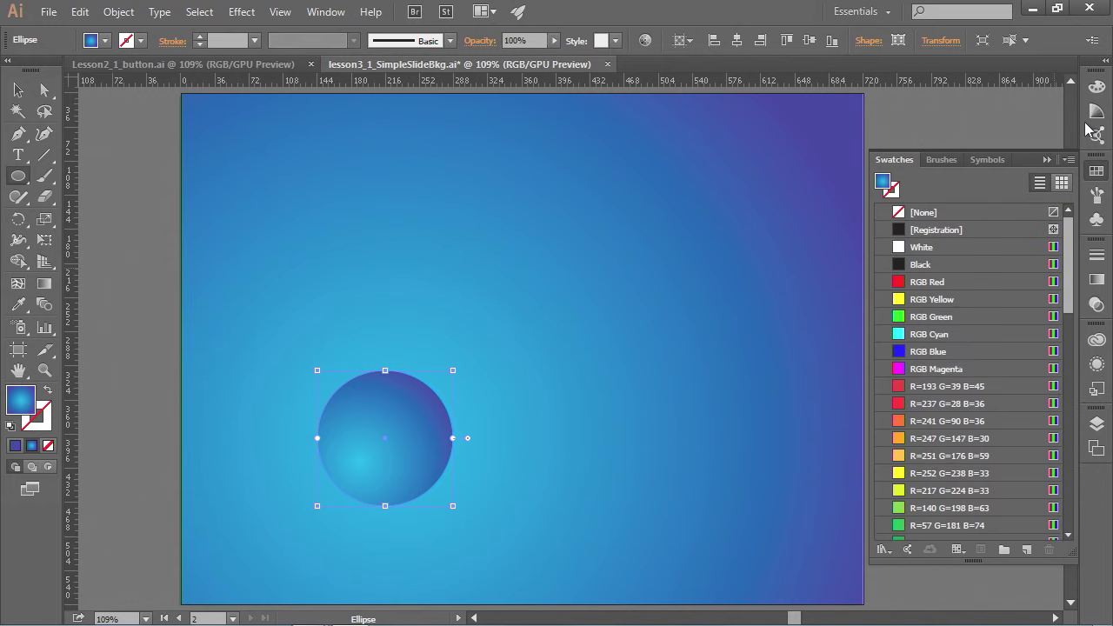
pyautogui.click(913, 213)
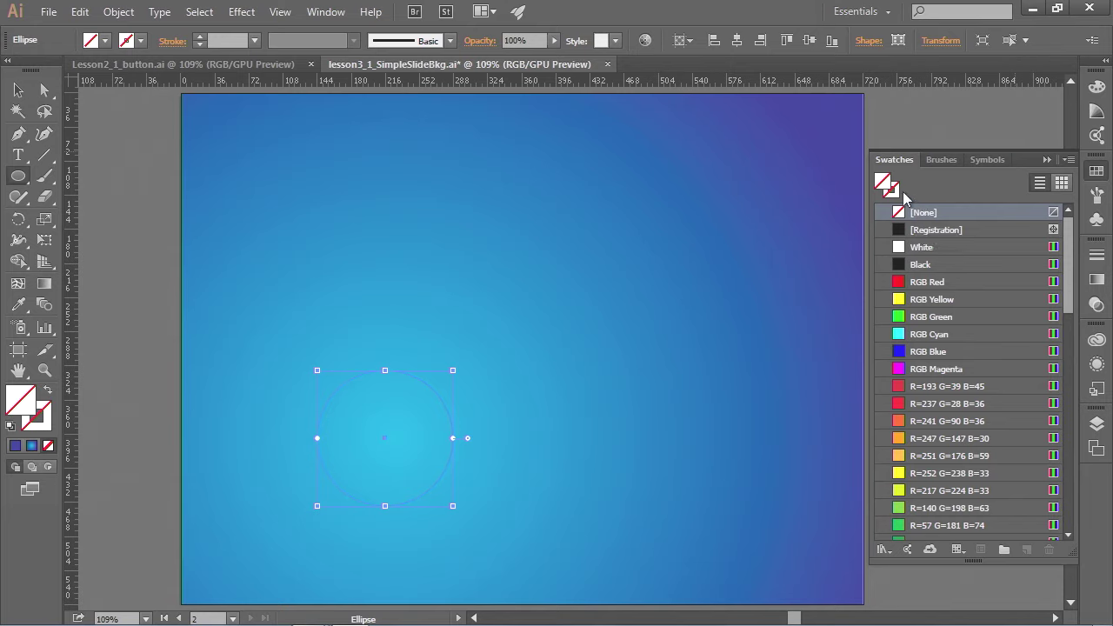
pyautogui.click(893, 190)
pyautogui.moveTo(1072, 302); pyautogui.dragTo(1072, 354)
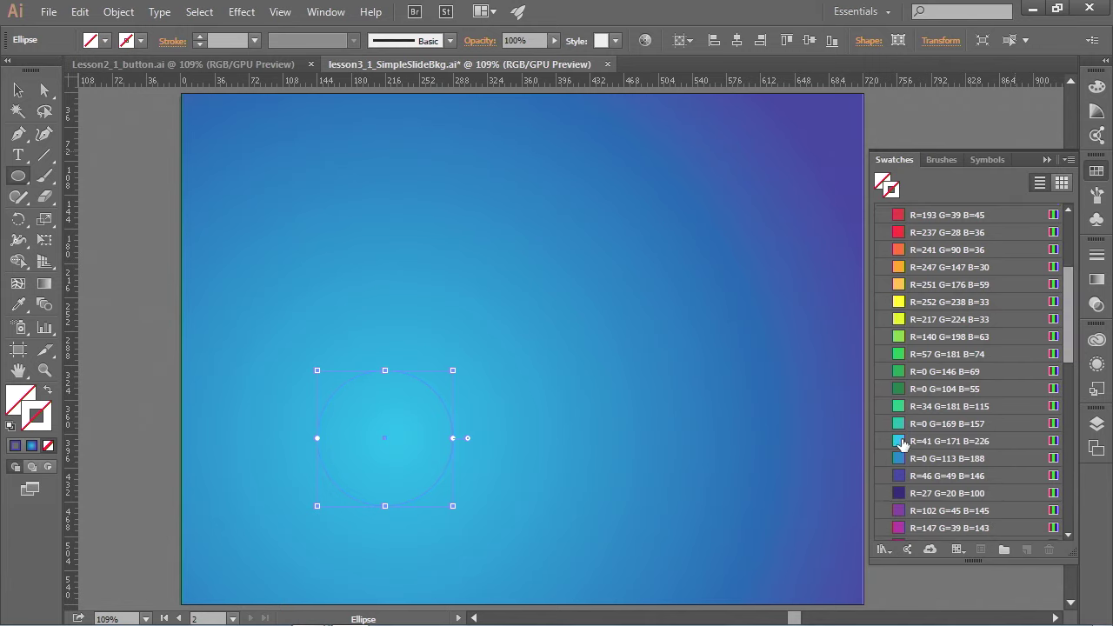
pyautogui.click(906, 444)
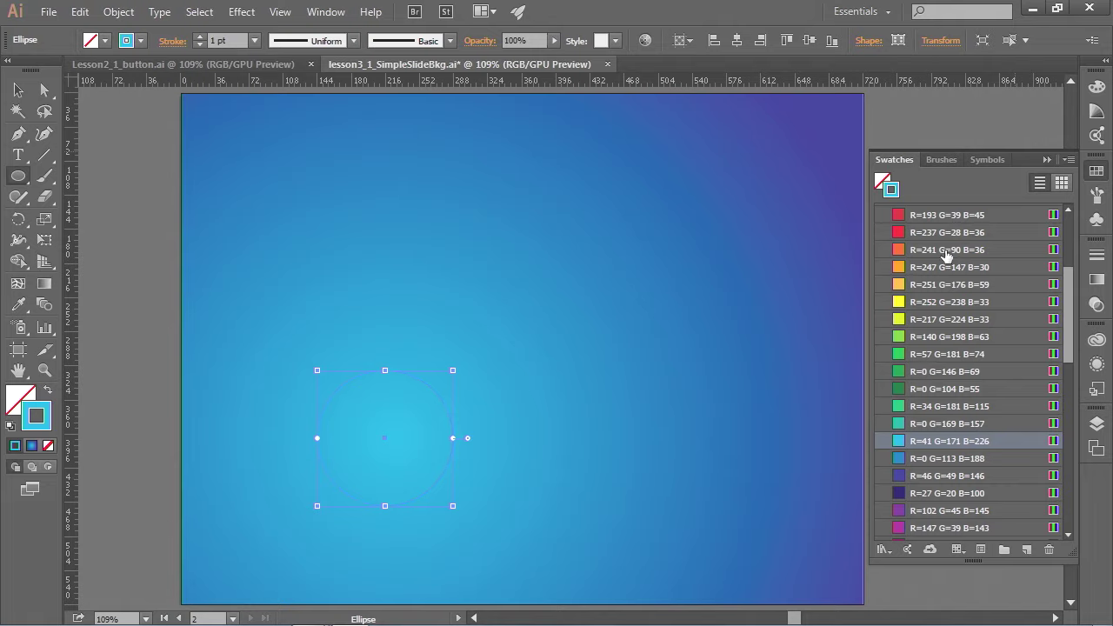
pyautogui.click(1098, 171)
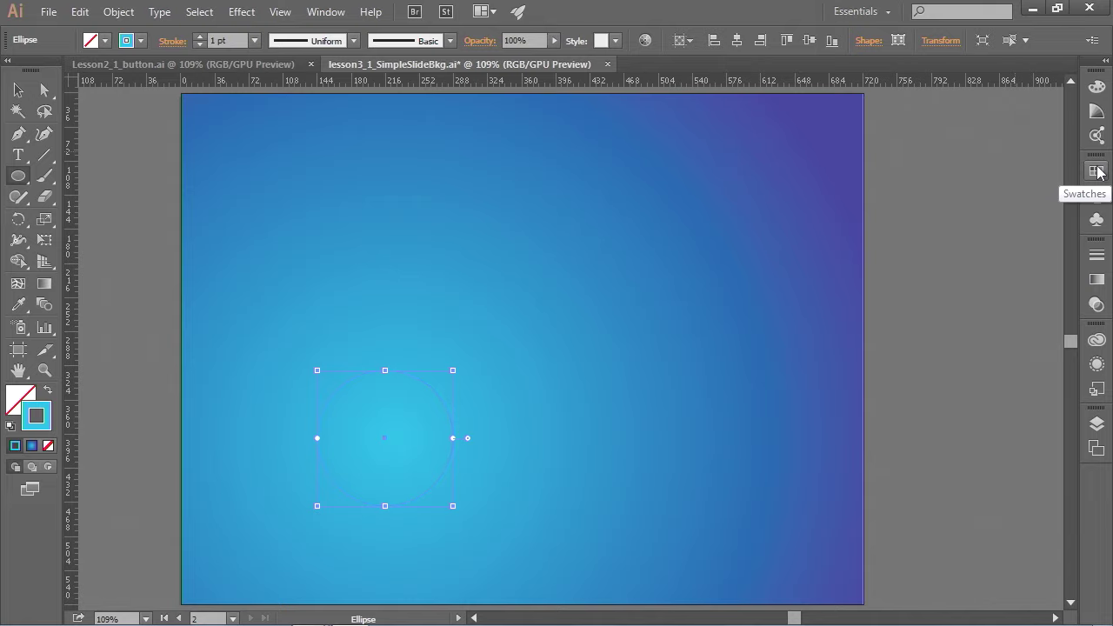
# Step: Set the circle's stroke weight to 100 pt and make it a dashed line with 12 pt dashes
pyautogui.click(1098, 259)
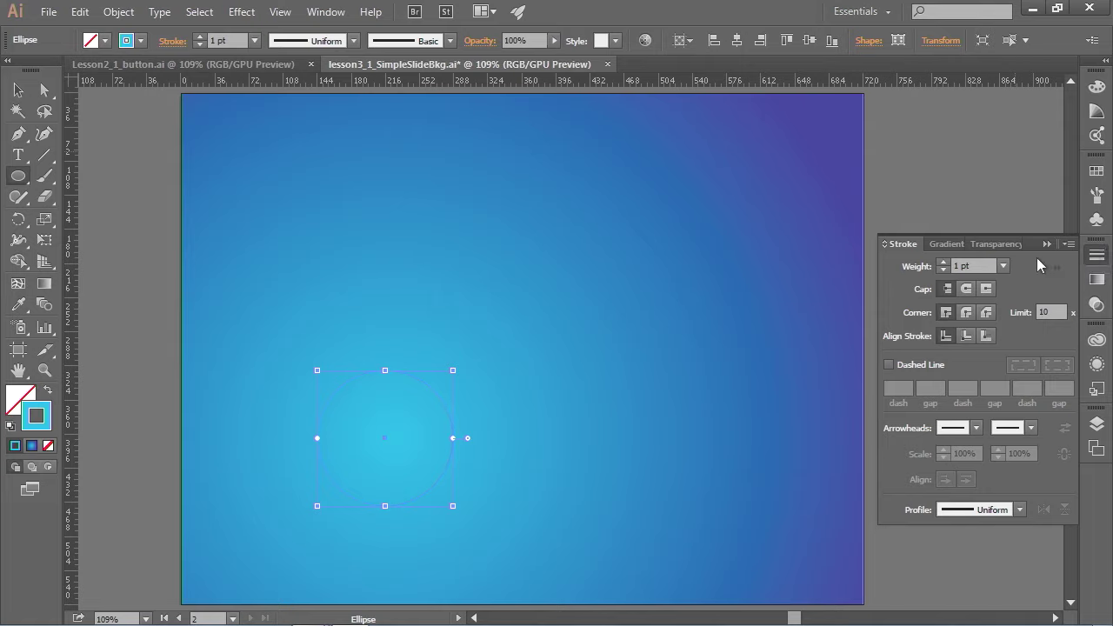
pyautogui.click(1005, 266)
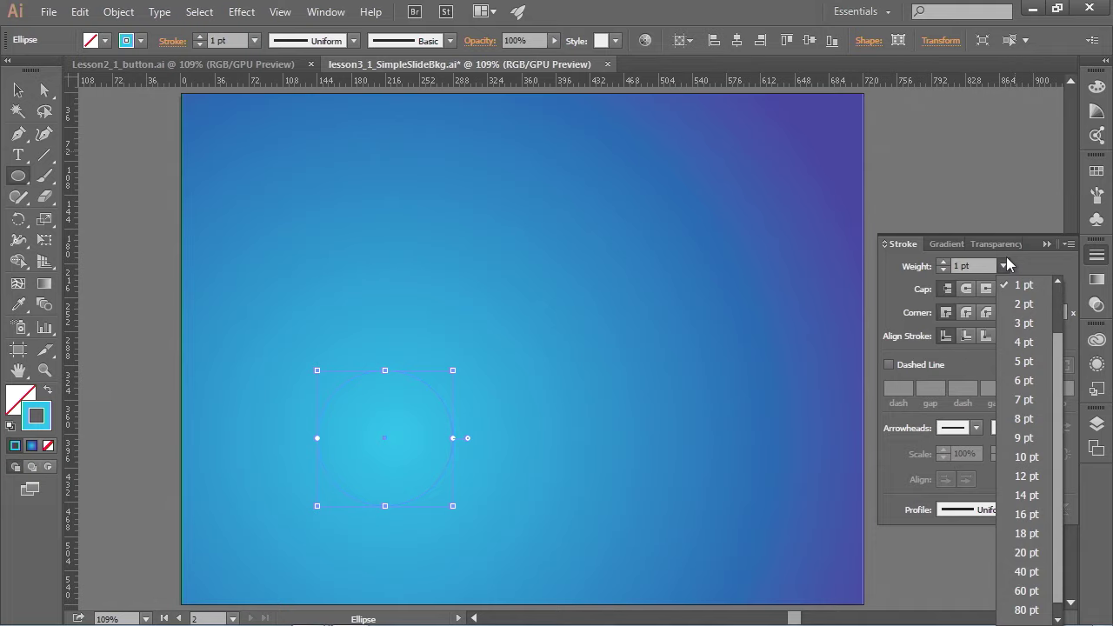
pyautogui.scroll(-1, 1070, 374)
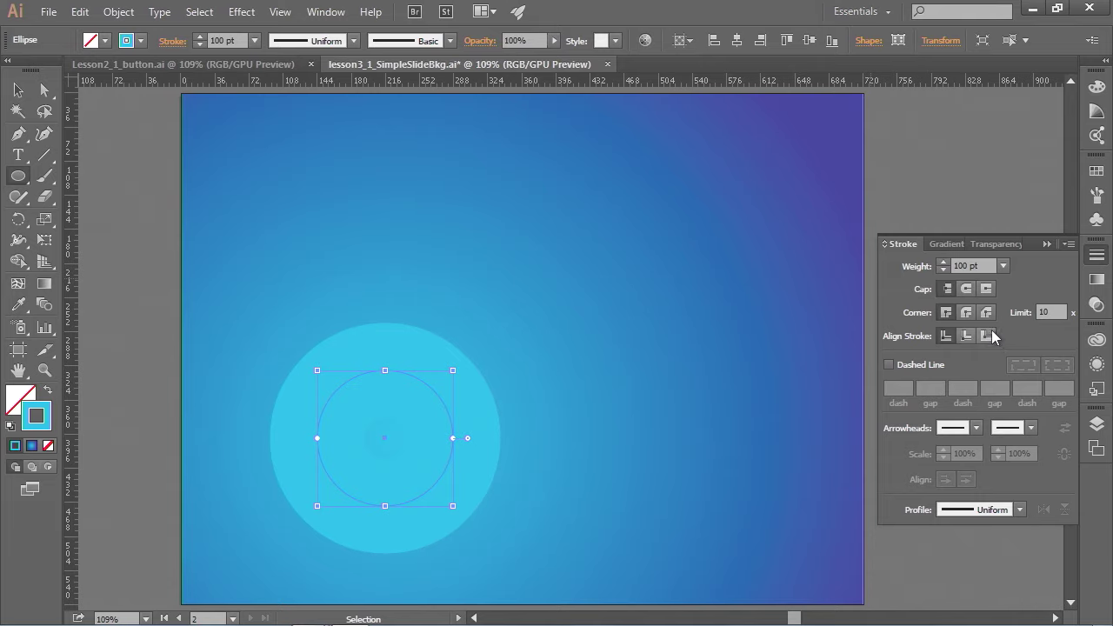
pyautogui.click(888, 363)
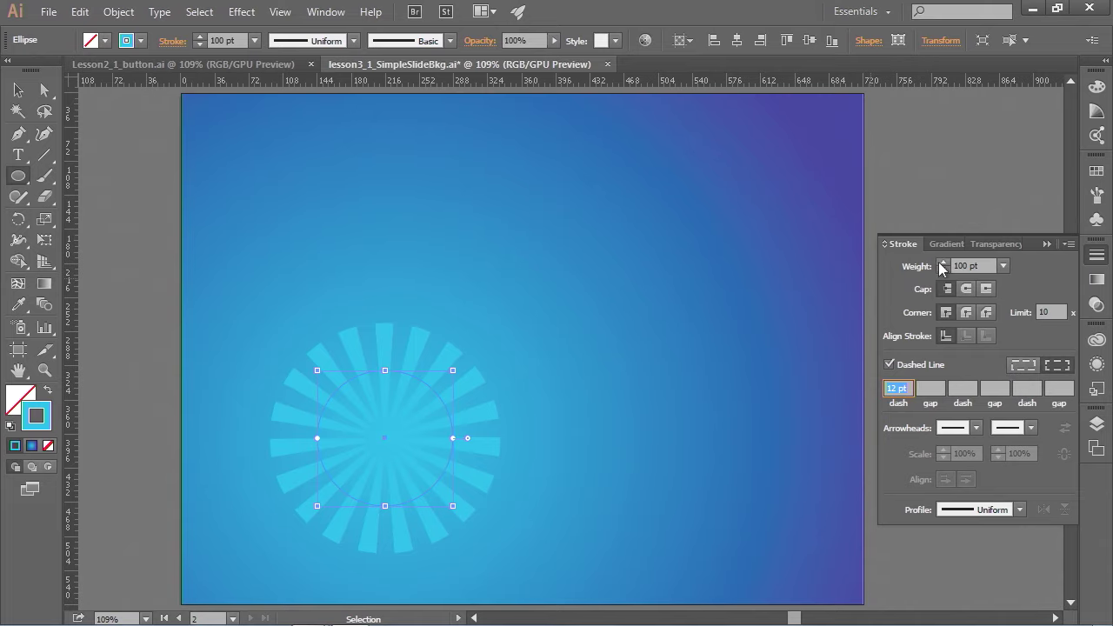
# Step: Increase the dashed circle's stroke weight to 150 pt
pyautogui.click(1004, 268)
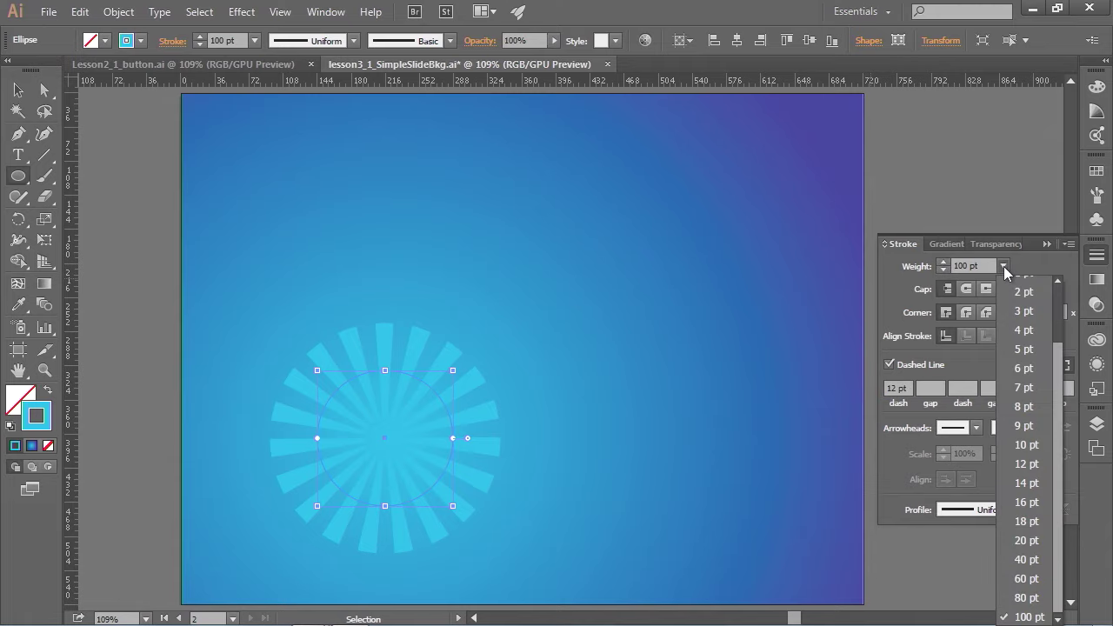
pyautogui.click(944, 268)
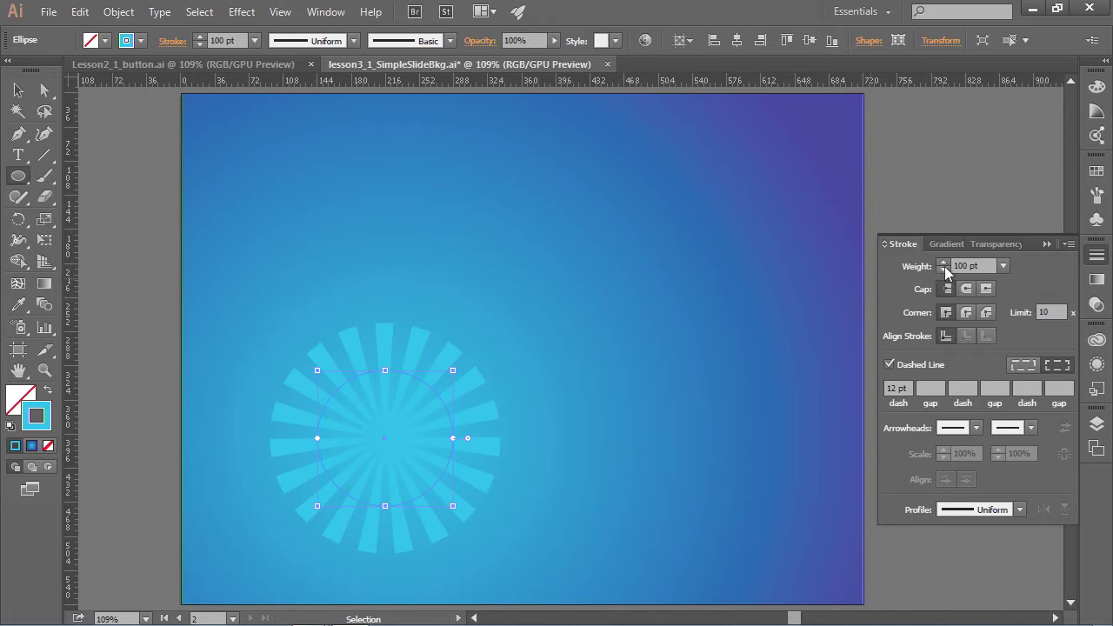
pyautogui.click(944, 263)
pyautogui.click(943, 263)
pyautogui.click(944, 263)
pyautogui.click(944, 263)
pyautogui.doubleClick(969, 264)
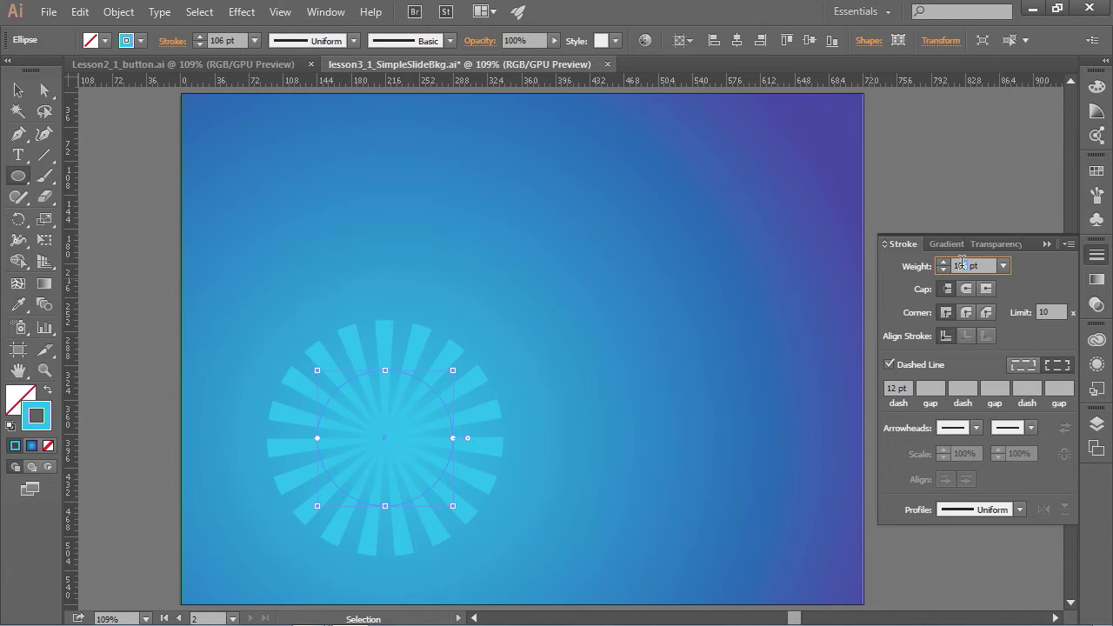
pyautogui.write('150')
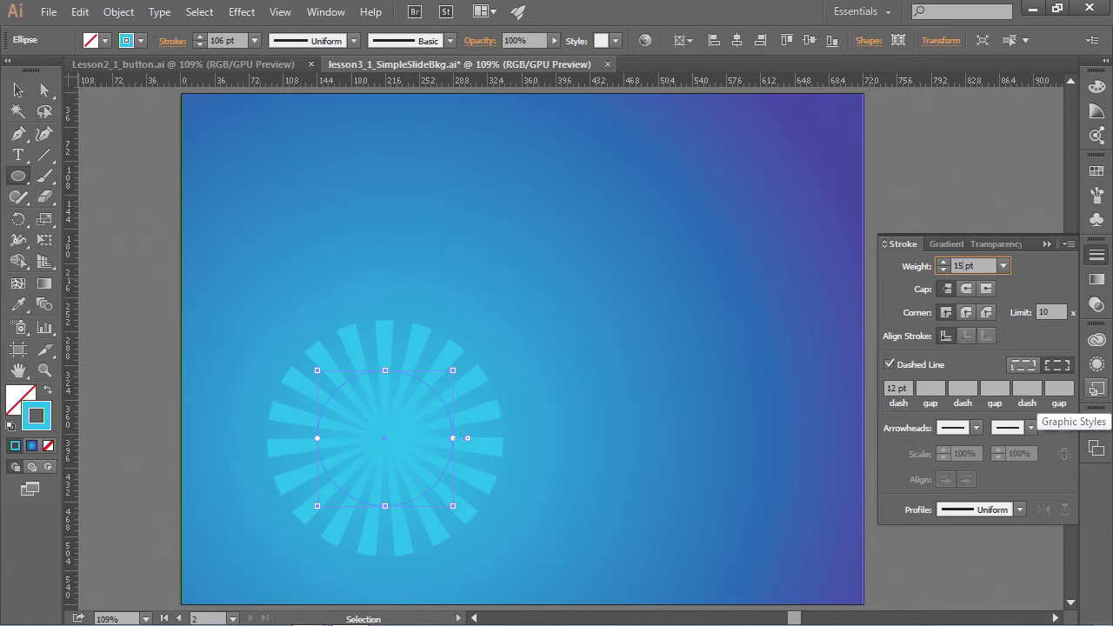
pyautogui.press('Return')
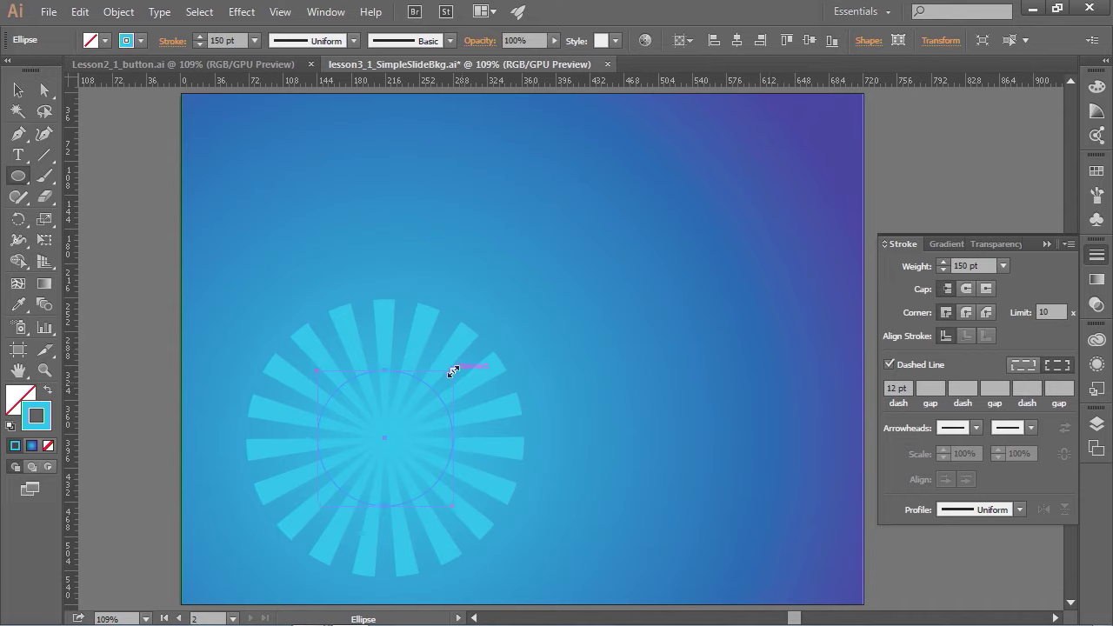
# Step: Scale the dashed circle proportionally to about 483 pt across so its rays extend past the artboard's edges
pyautogui.moveTo(453, 372); pyautogui.dragTo(656, 247)
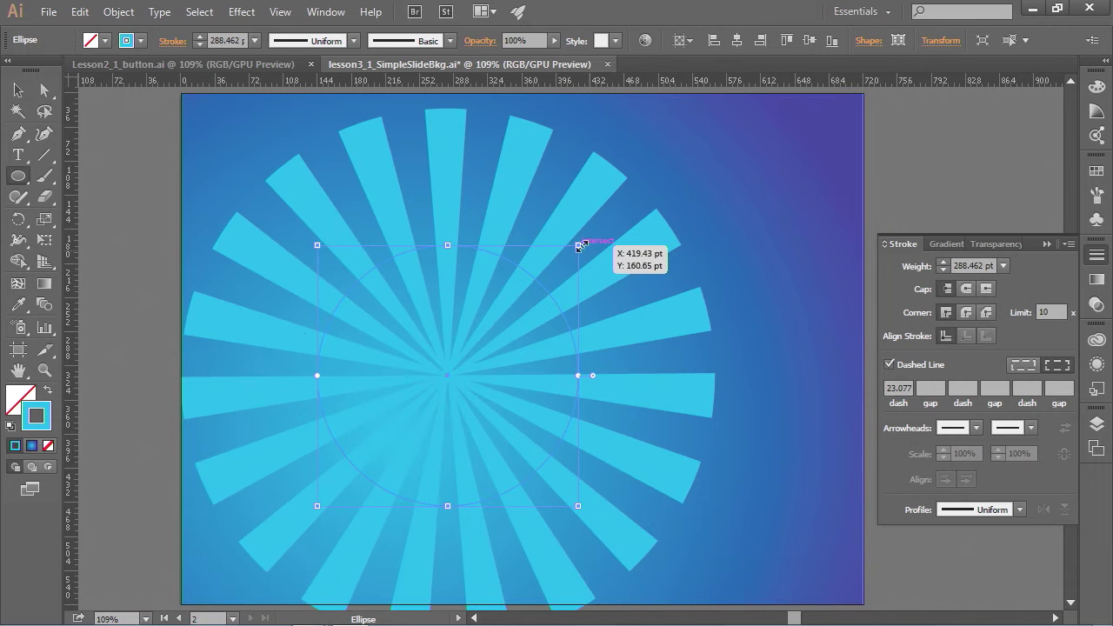
pyautogui.moveTo(580, 247); pyautogui.dragTo(742, 137)
pyautogui.moveTo(318, 508)
pyautogui.mouseDown()
pyautogui.moveTo(258, 532)
pyautogui.moveTo(227, 595)
pyautogui.mouseUp()
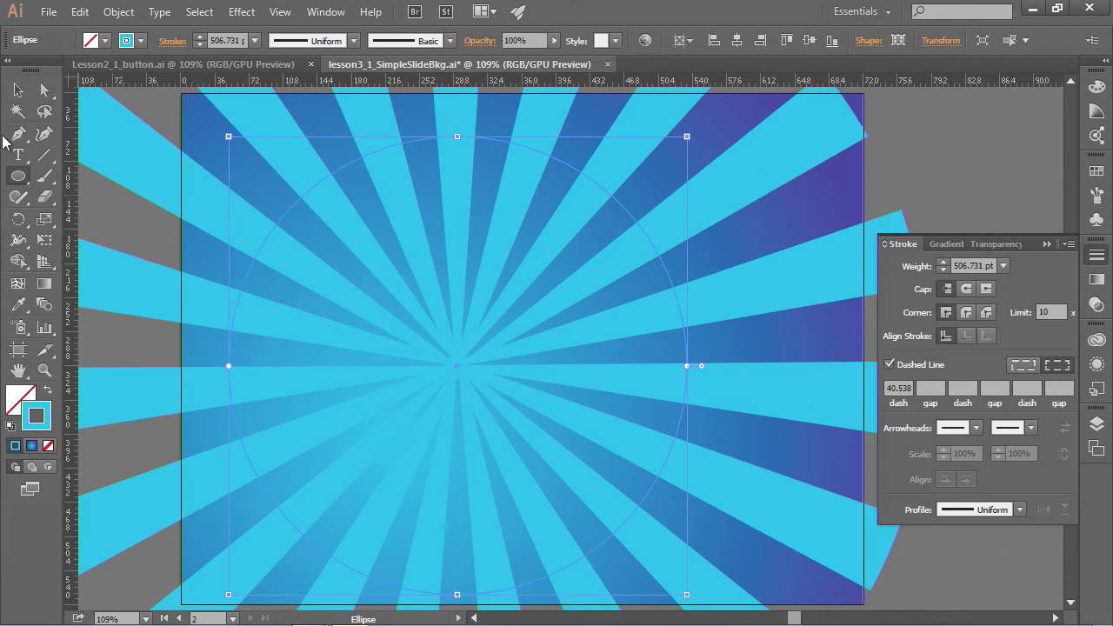
pyautogui.click(17, 89)
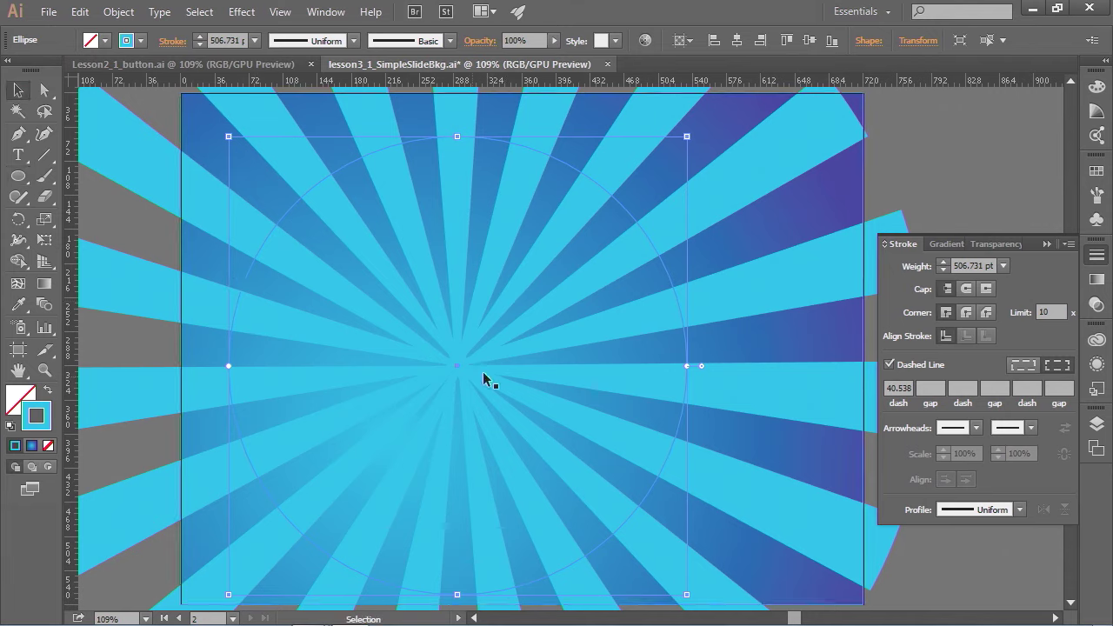
pyautogui.moveTo(607, 135); pyautogui.dragTo(614, 146)
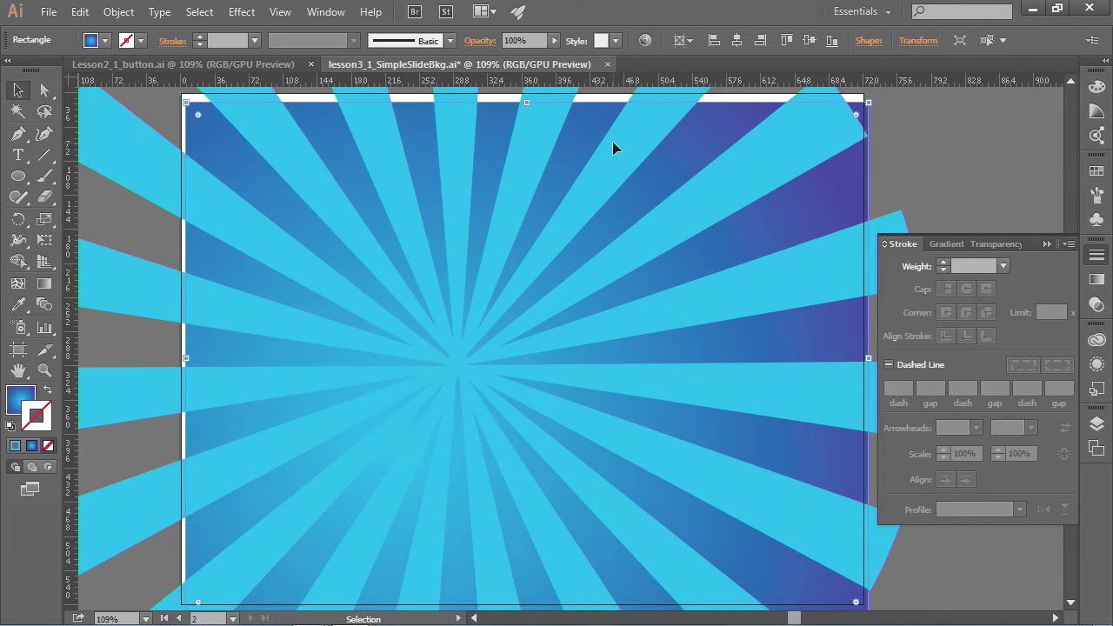
pyautogui.hotkey('ctrl', 'z')
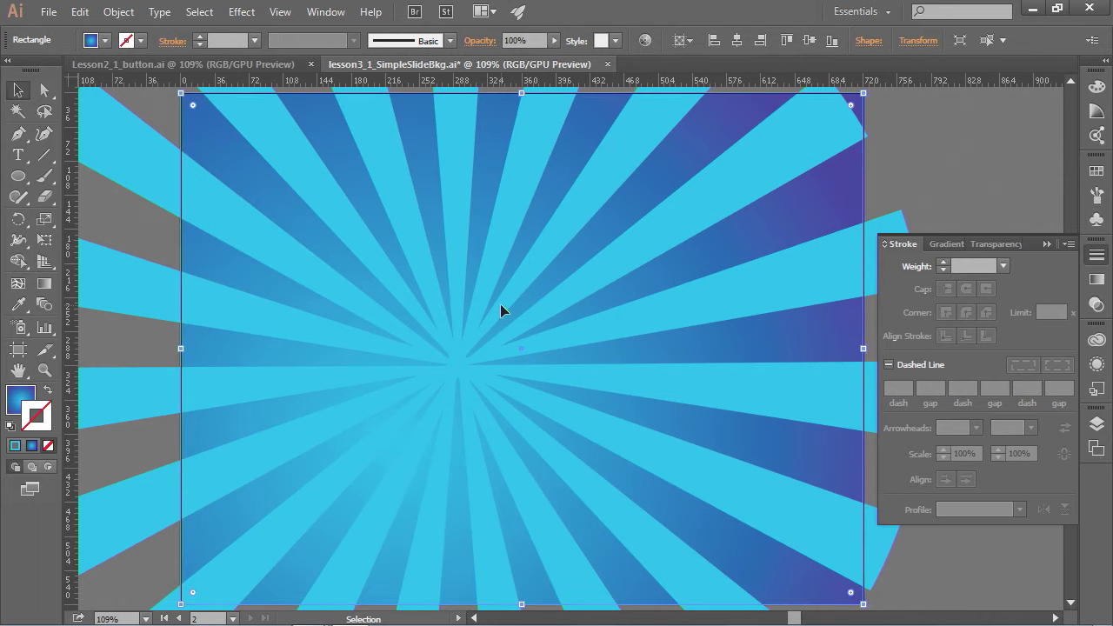
# Step: Select the dashed circle in the layer list and scale it up proportionally to about 520 pt across
pyautogui.click(1097, 425)
pyautogui.click(925, 436)
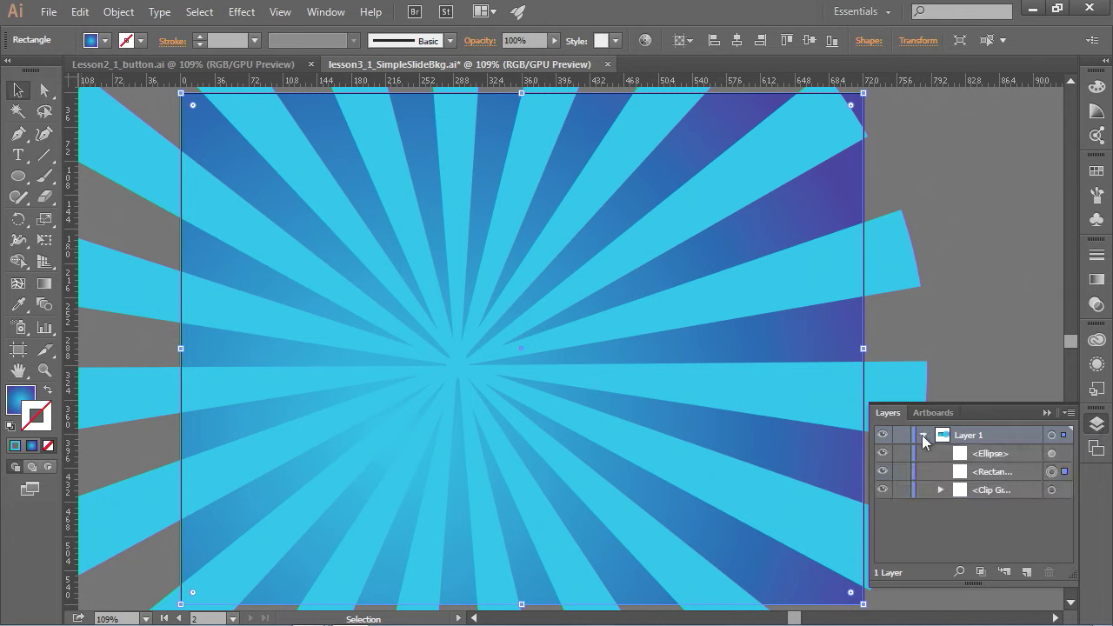
pyautogui.click(1065, 453)
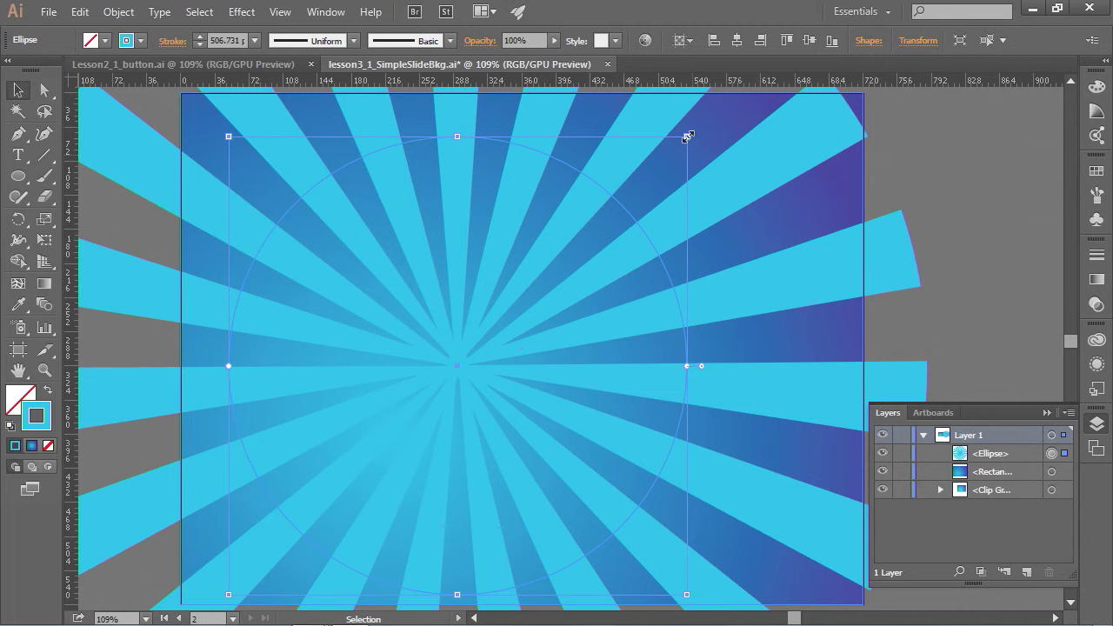
pyautogui.moveTo(687, 136); pyautogui.dragTo(722, 102)
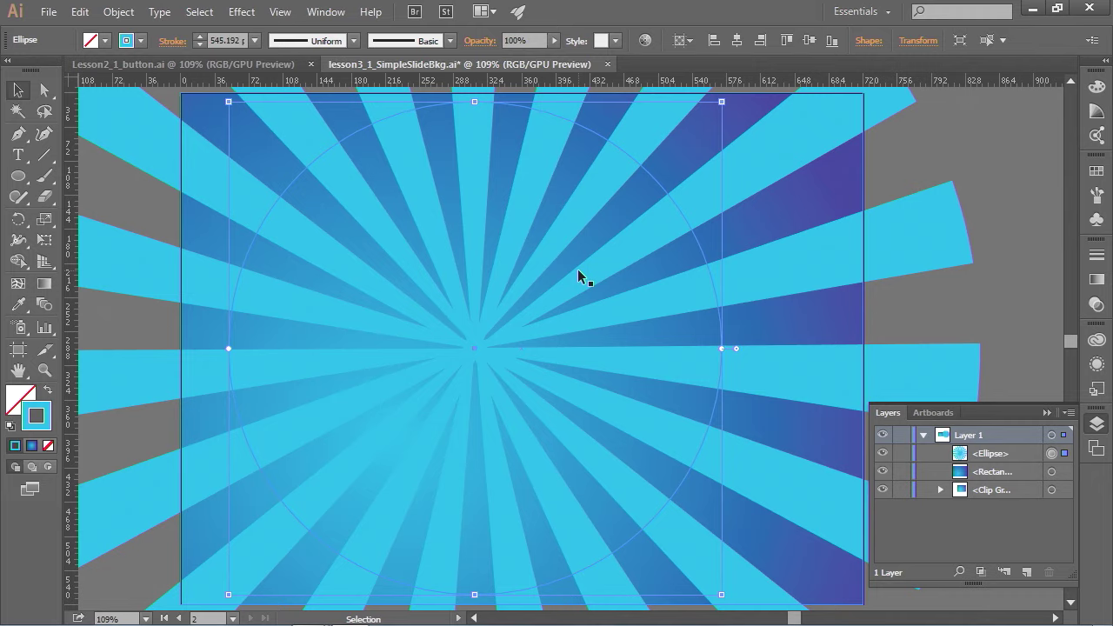
# Step: Enlarge the dashed circle proportionally to about 690 pt across so its rays reach well beyond the second artboard
pyautogui.press('a')
pyautogui.hscroll(-2, 581, 277)
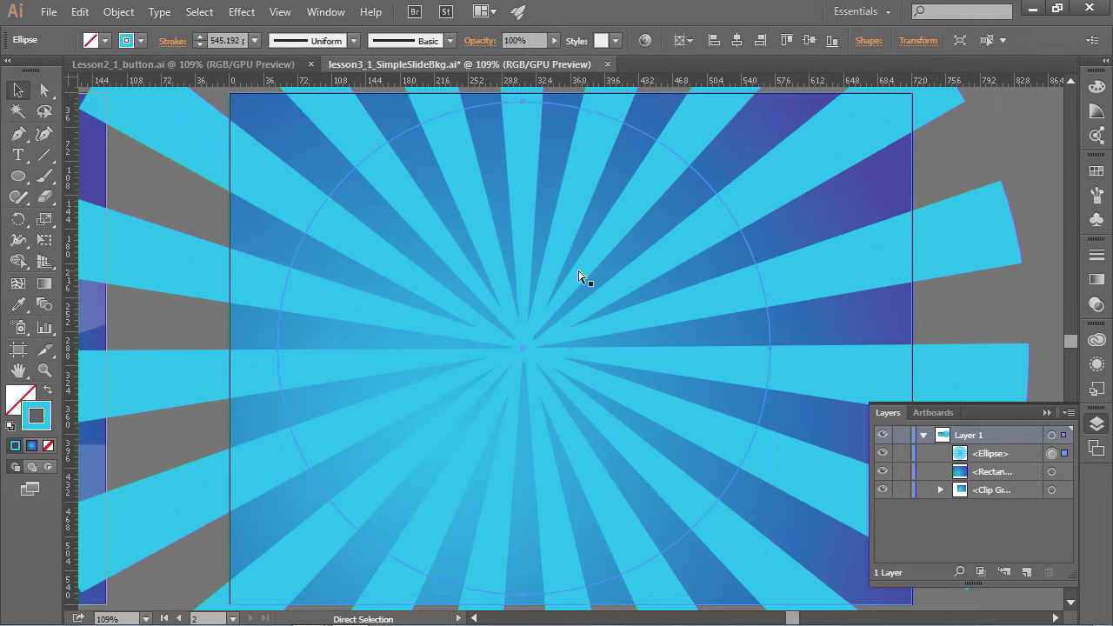
pyautogui.hotkey('ctrl', '-')
pyautogui.hotkey('ctrl', '-')
pyautogui.hotkey('ctrl', '-')
pyautogui.hotkey('ctrl', '-')
pyautogui.press('v')
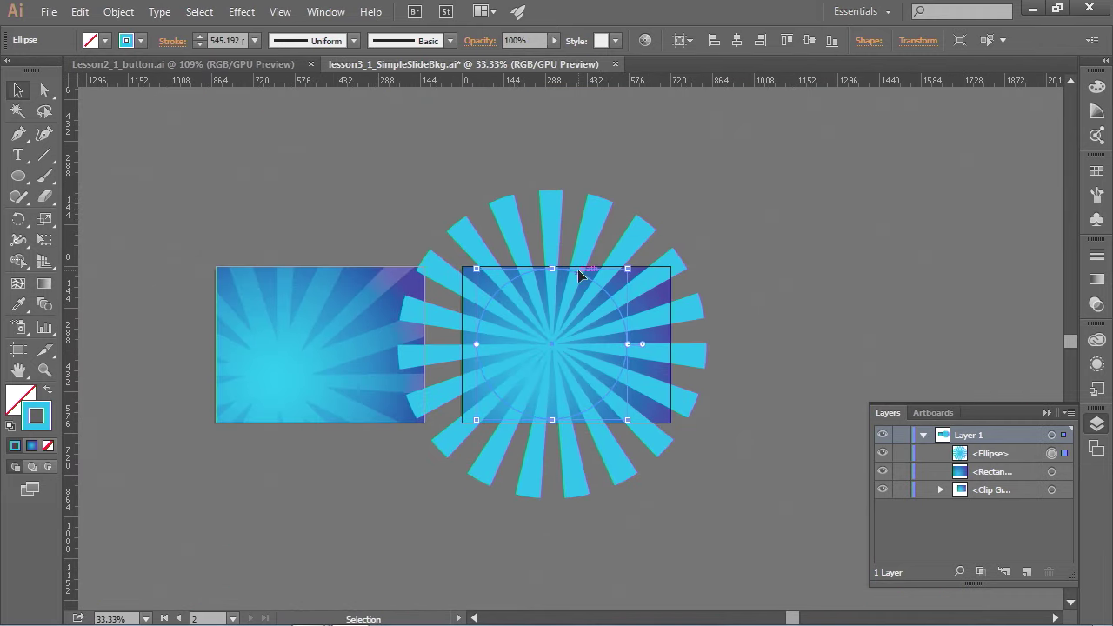
pyautogui.moveTo(476, 420); pyautogui.dragTo(406, 470)
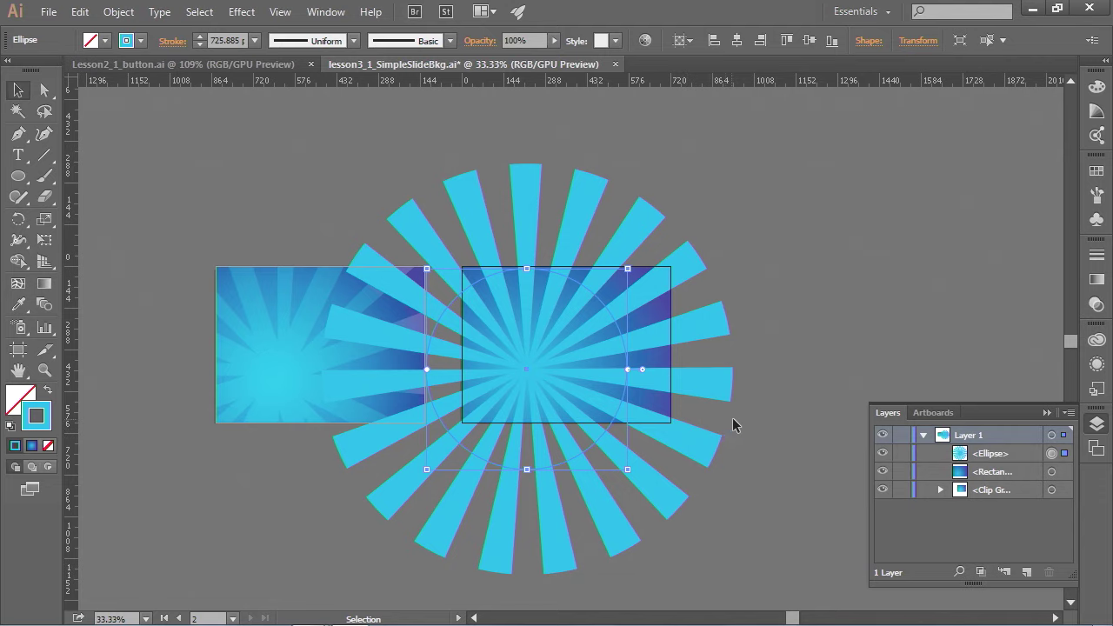
# Step: Examine the dashed circle's stroke settings and how the circle and rectangle are stacked and overlap on the second artboard
pyautogui.click(1097, 254)
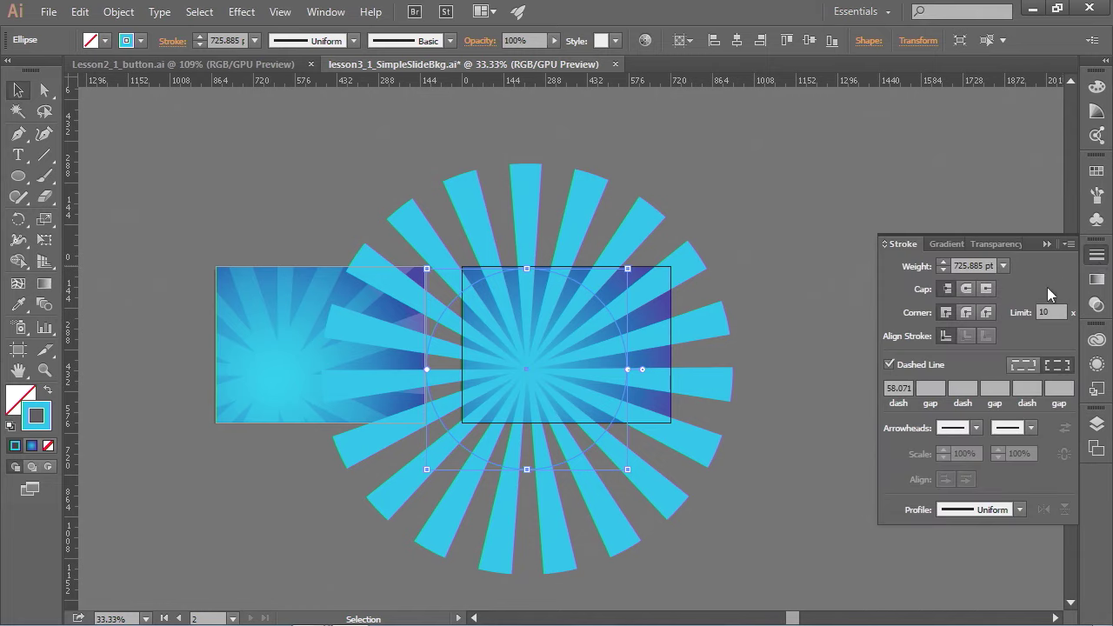
pyautogui.doubleClick(965, 266)
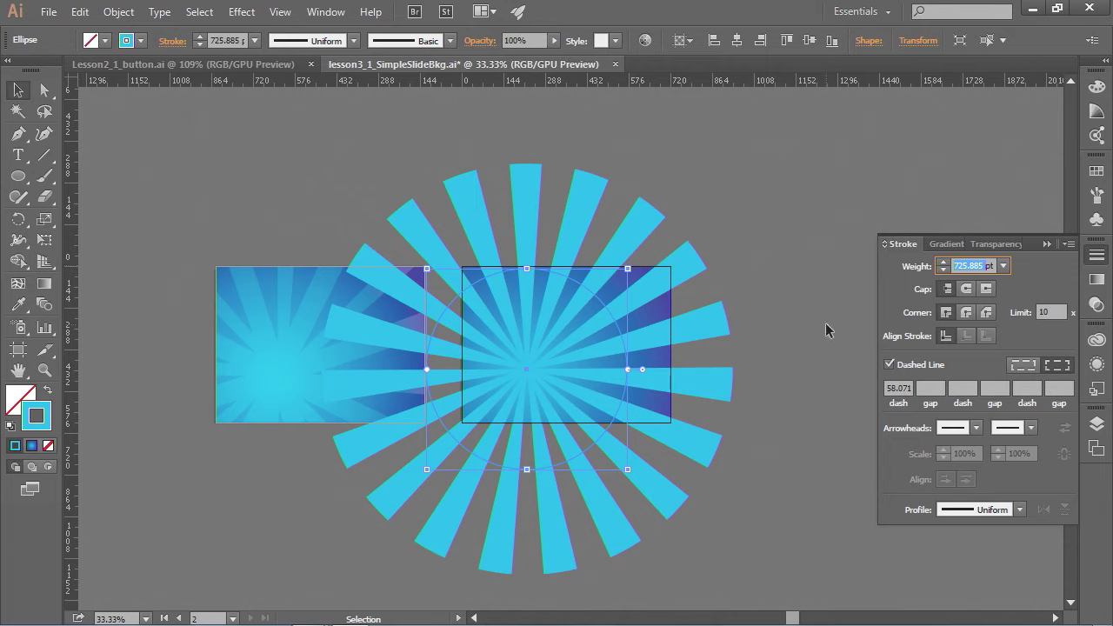
pyautogui.click(713, 333)
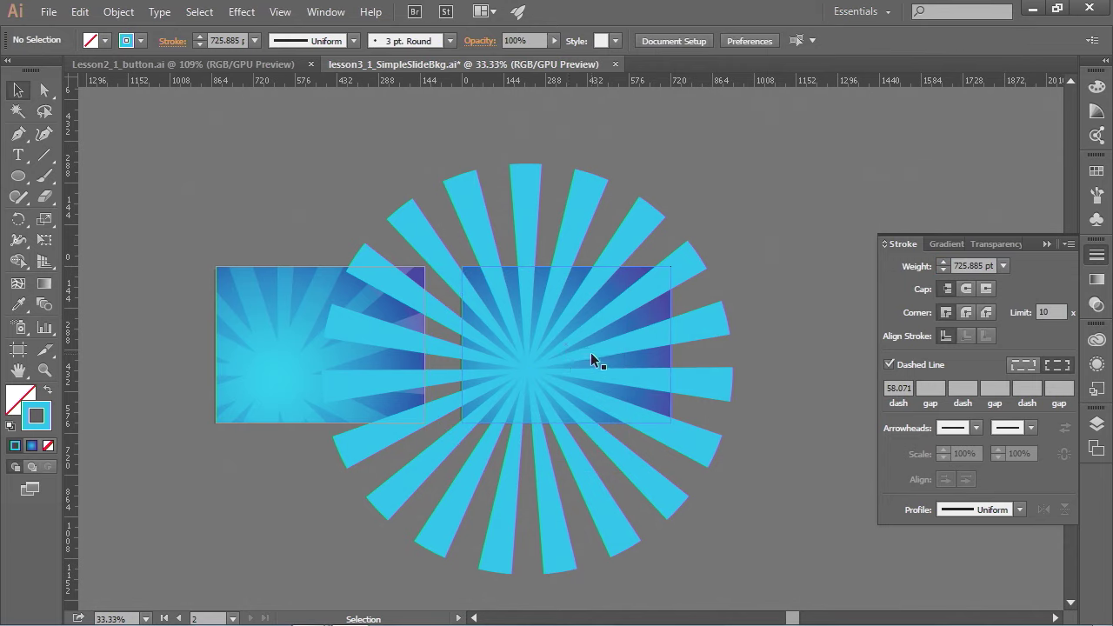
pyautogui.click(1097, 425)
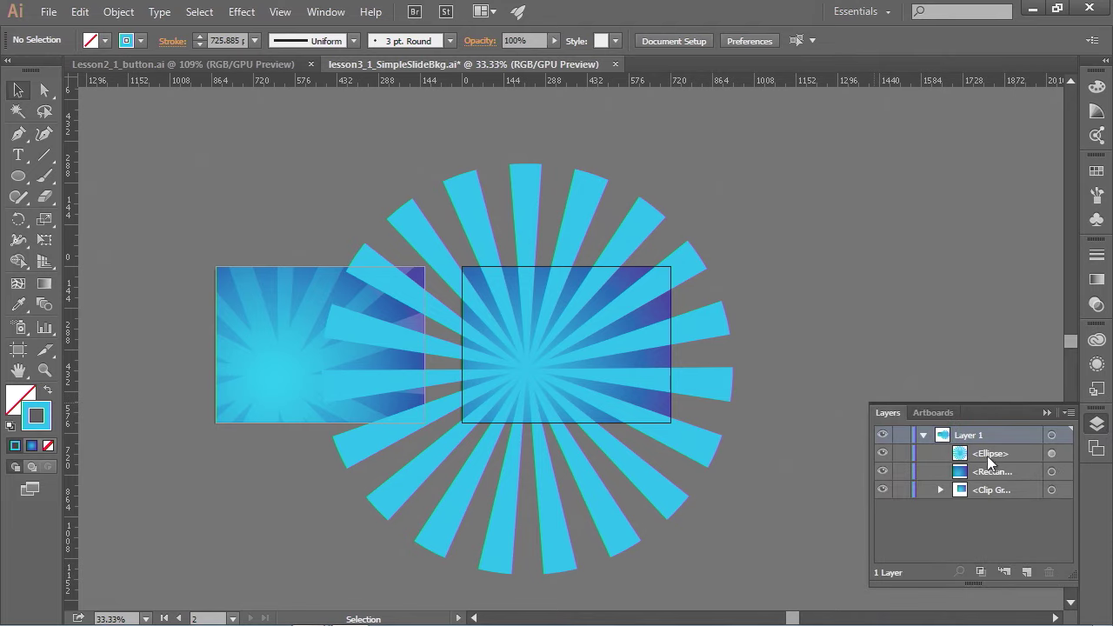
pyautogui.click(1052, 453)
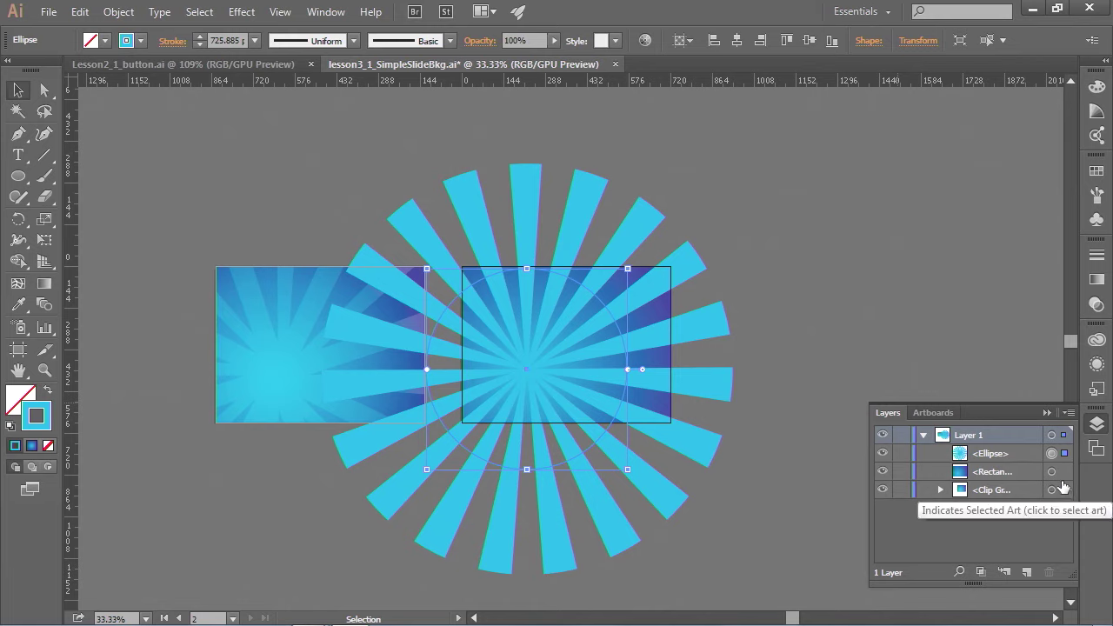
pyautogui.click(1097, 423)
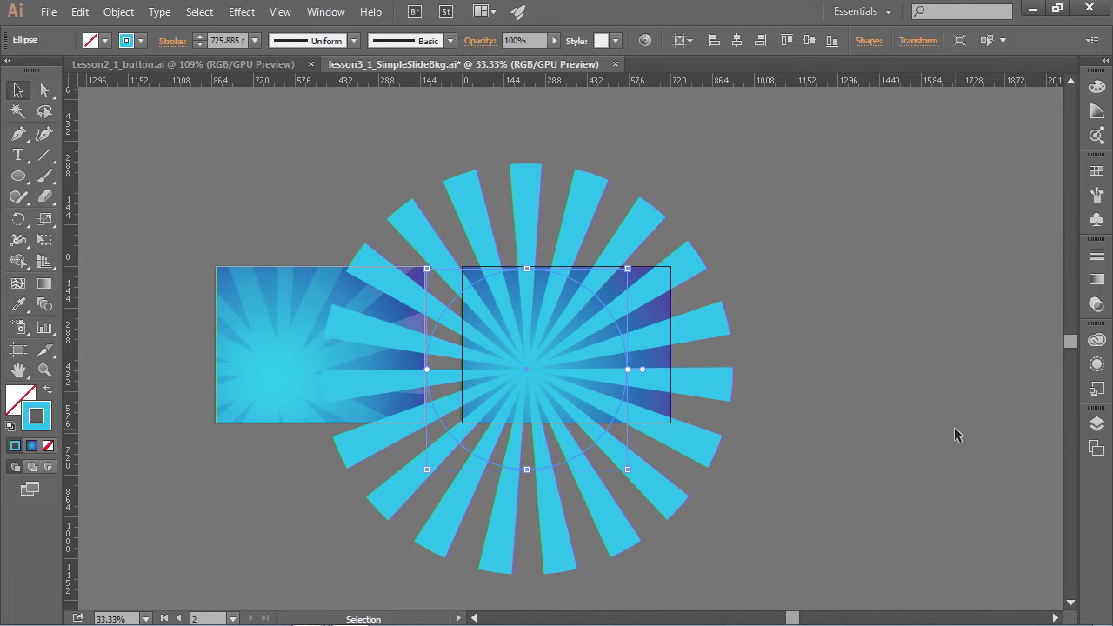
pyautogui.keyDown('shift'); pyautogui.click(657, 316); pyautogui.keyUp('shift')
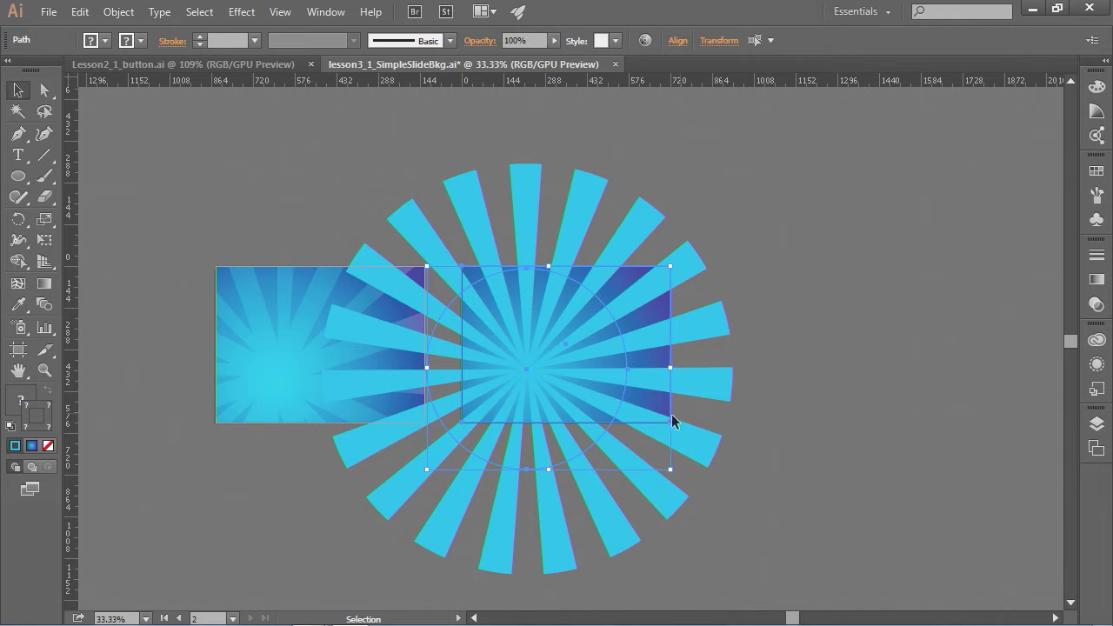
pyautogui.click(735, 425)
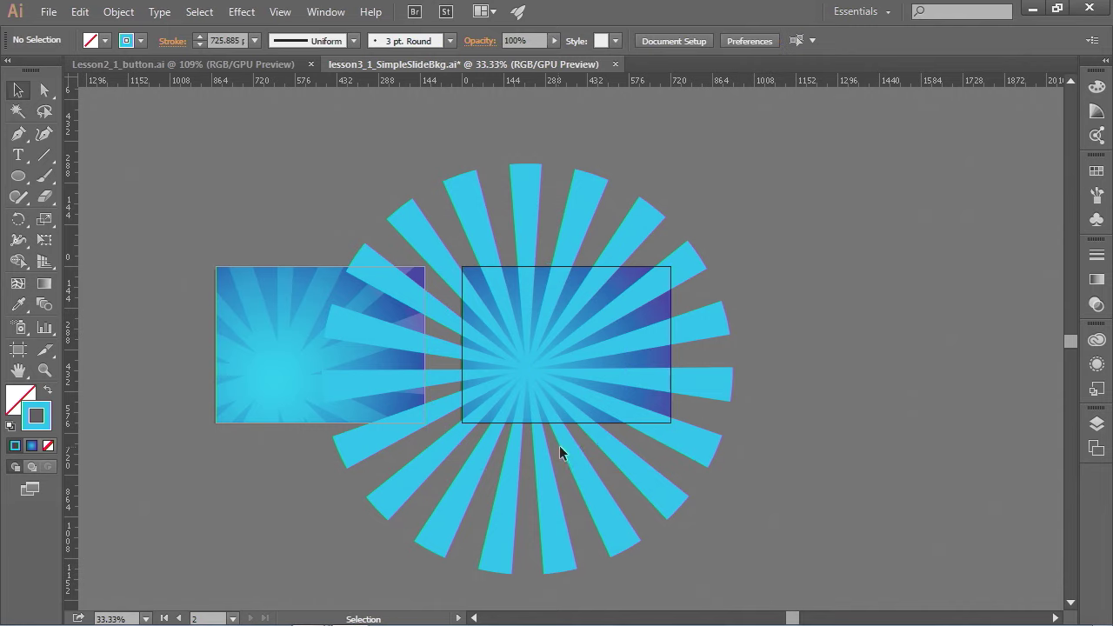
# Step: Cut the dashed circle from the second artboard
pyautogui.click(514, 442)
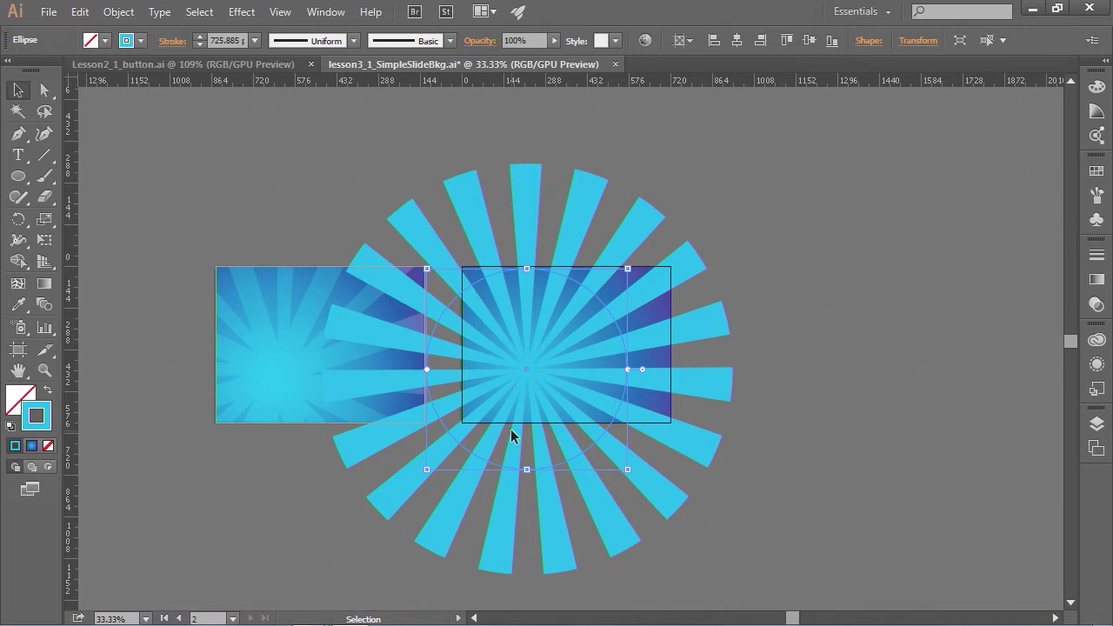
pyautogui.click(82, 12)
pyautogui.click(110, 77)
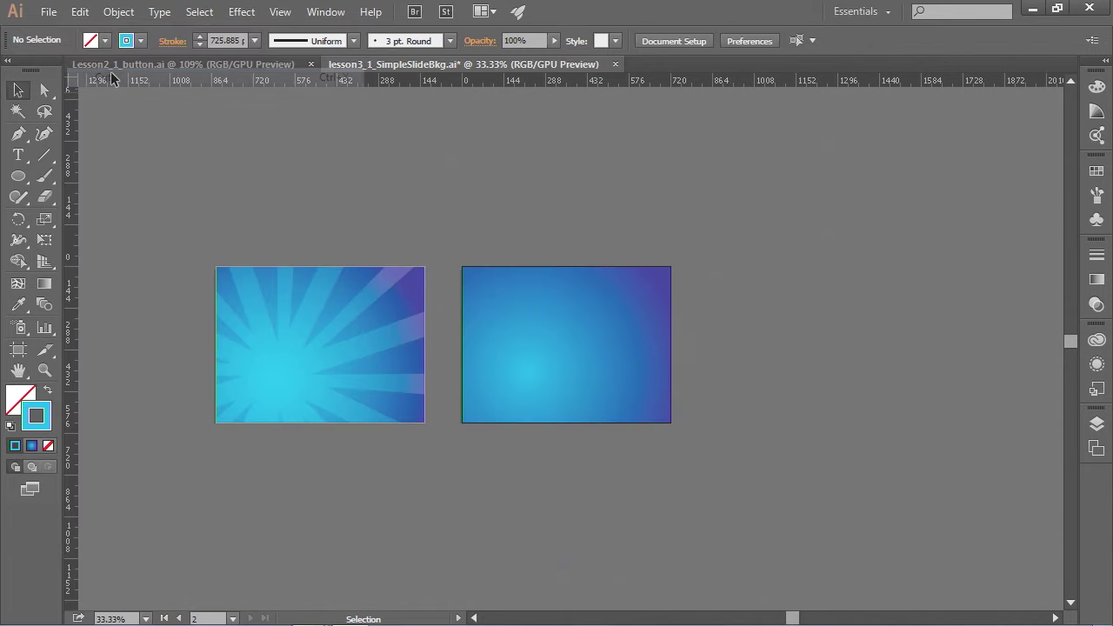
# Step: Paste the cut circle in place inside the gradient rectangle using Draw Inside, and return to Draw Normal with nothing selected
pyautogui.click(514, 295)
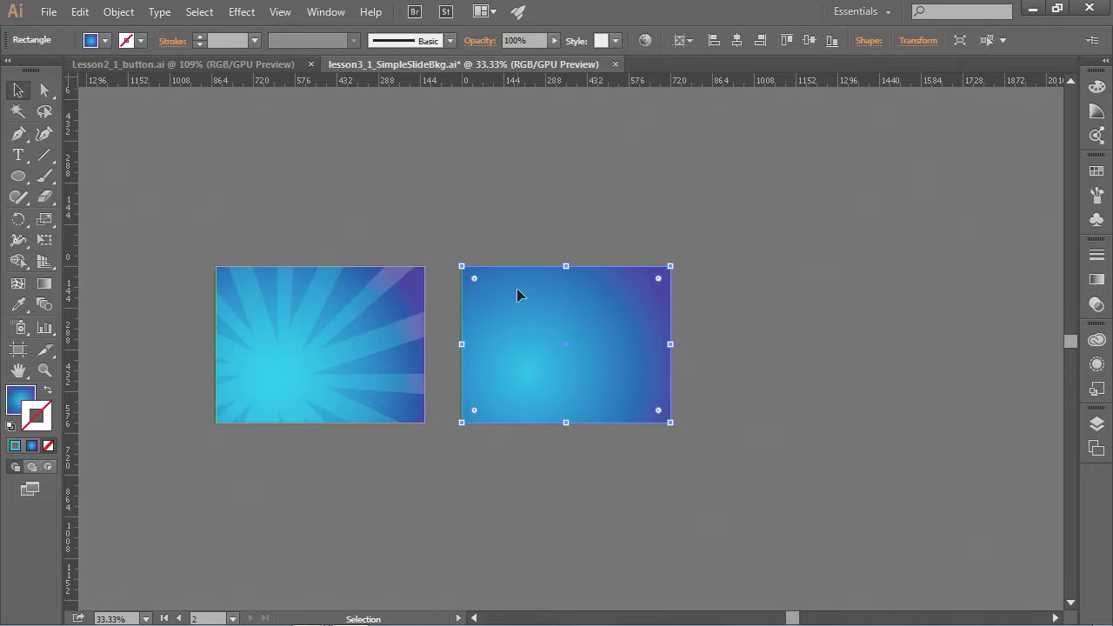
pyautogui.click(83, 12)
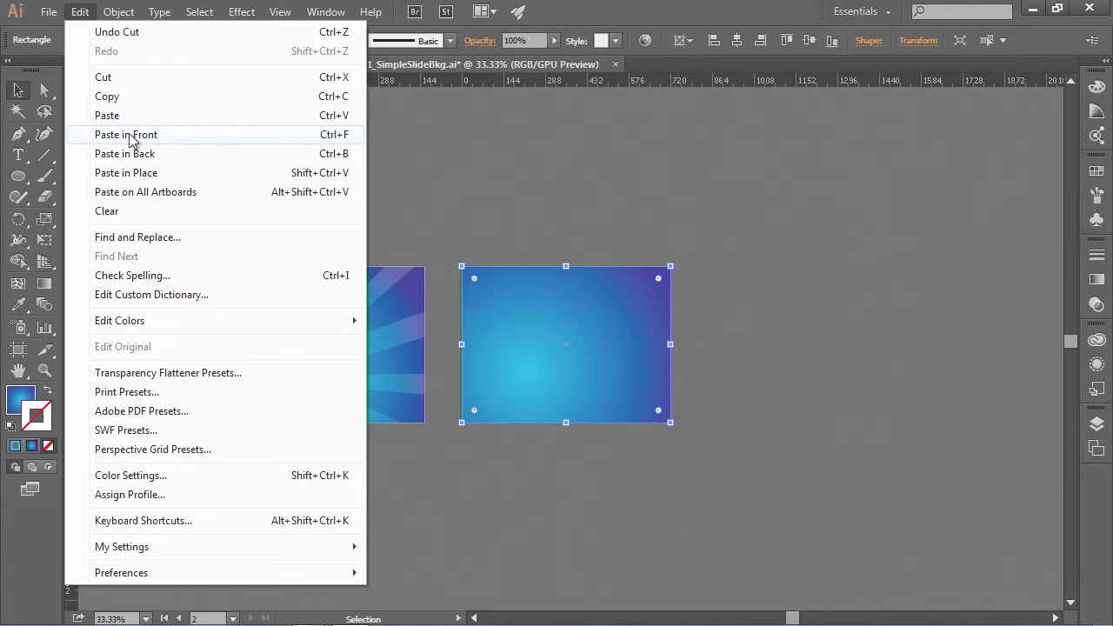
pyautogui.click(81, 14)
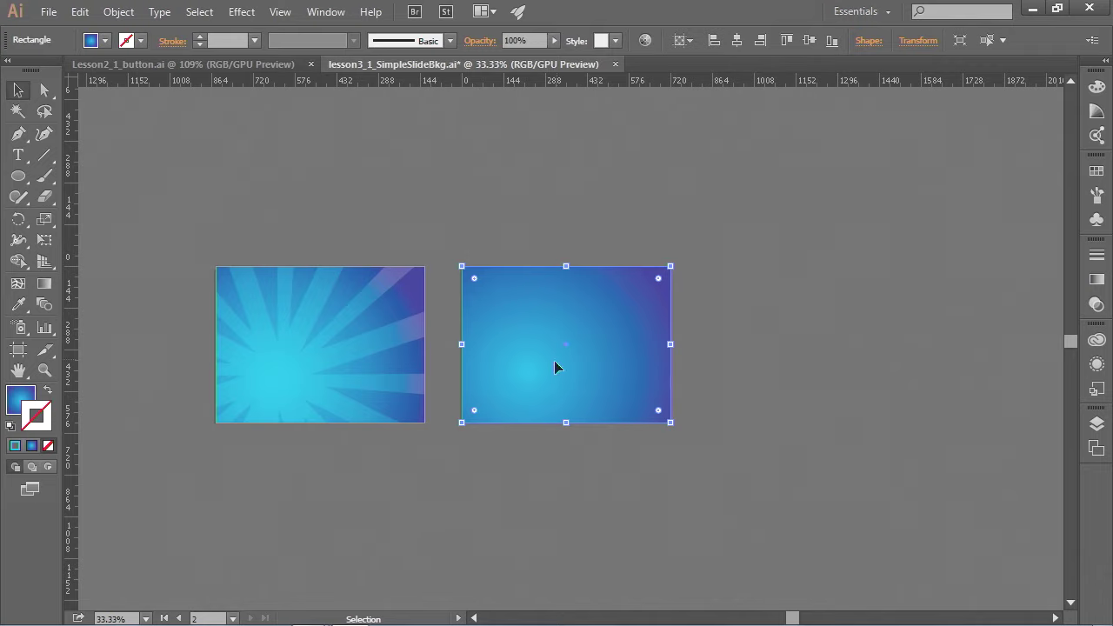
pyautogui.click(48, 467)
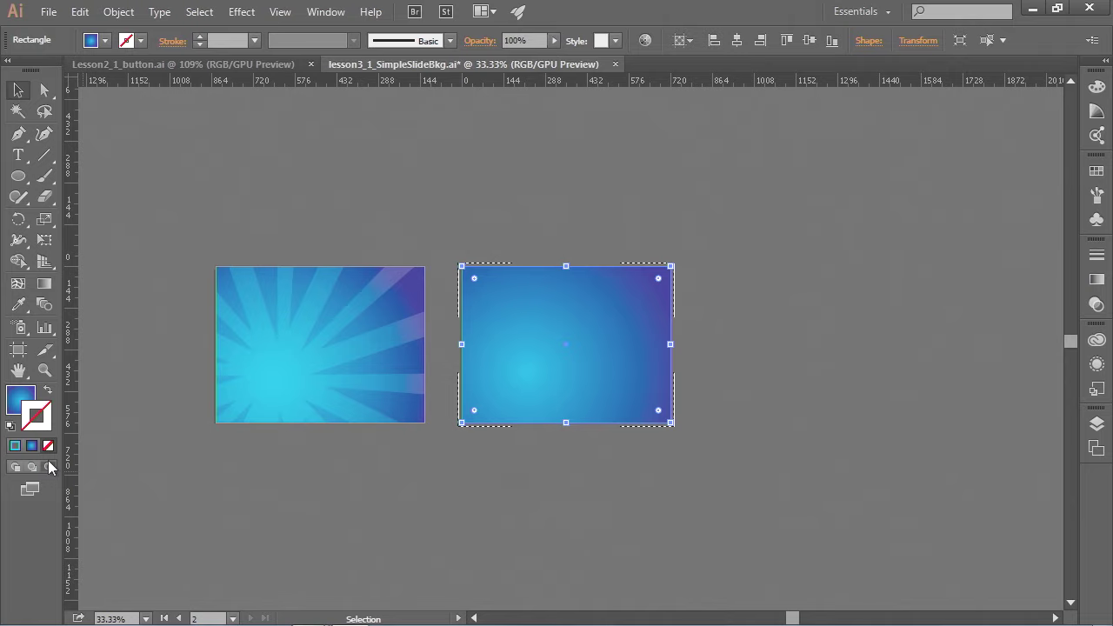
pyautogui.click(87, 16)
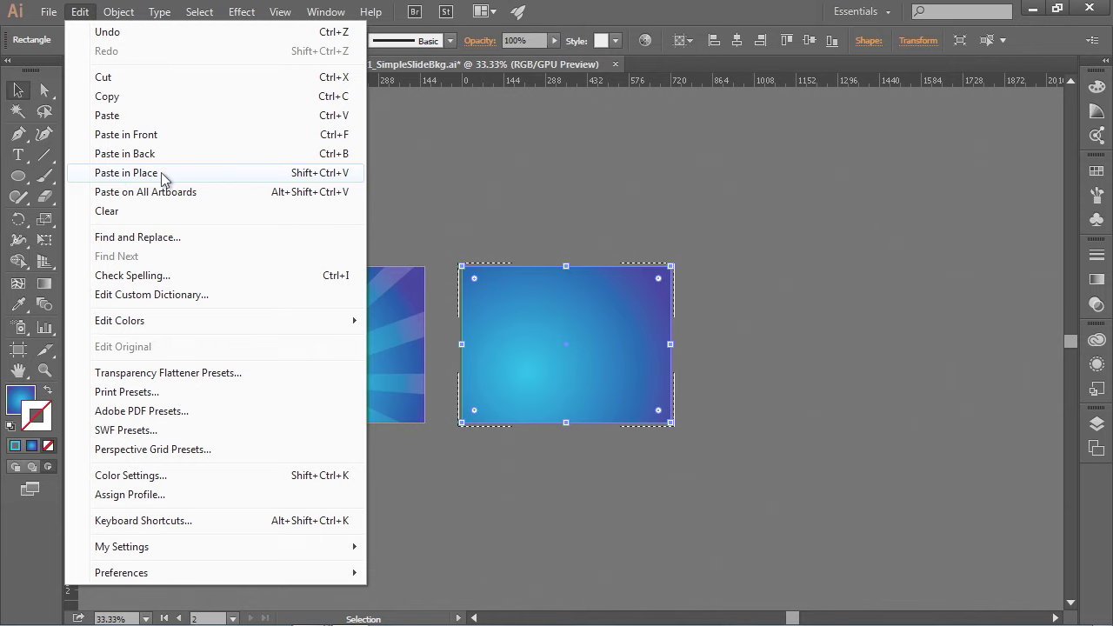
pyautogui.click(155, 173)
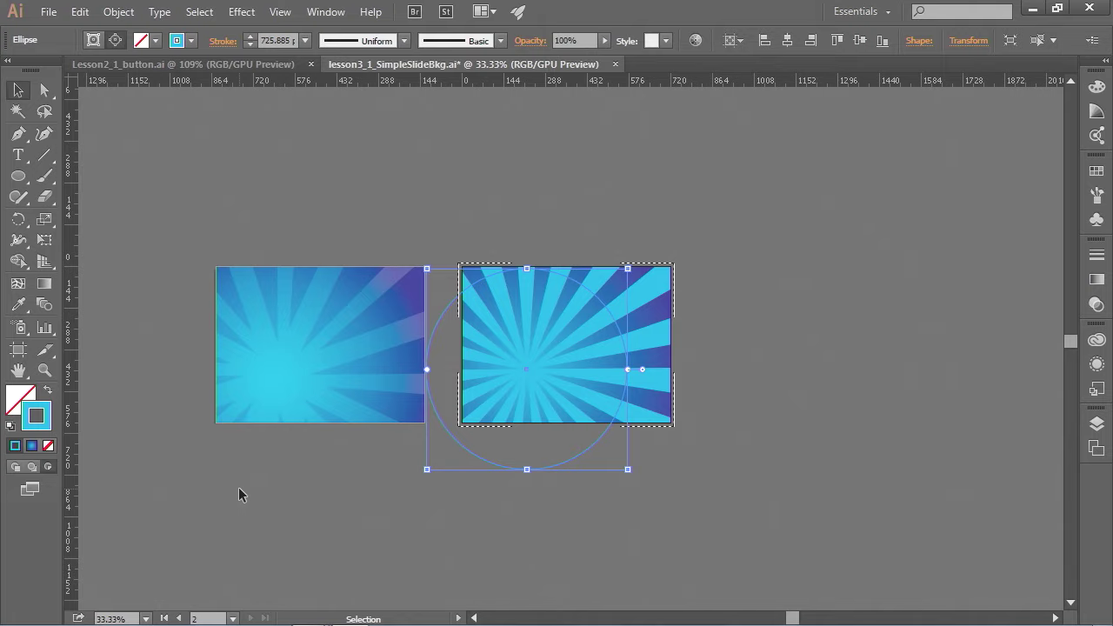
pyautogui.click(15, 467)
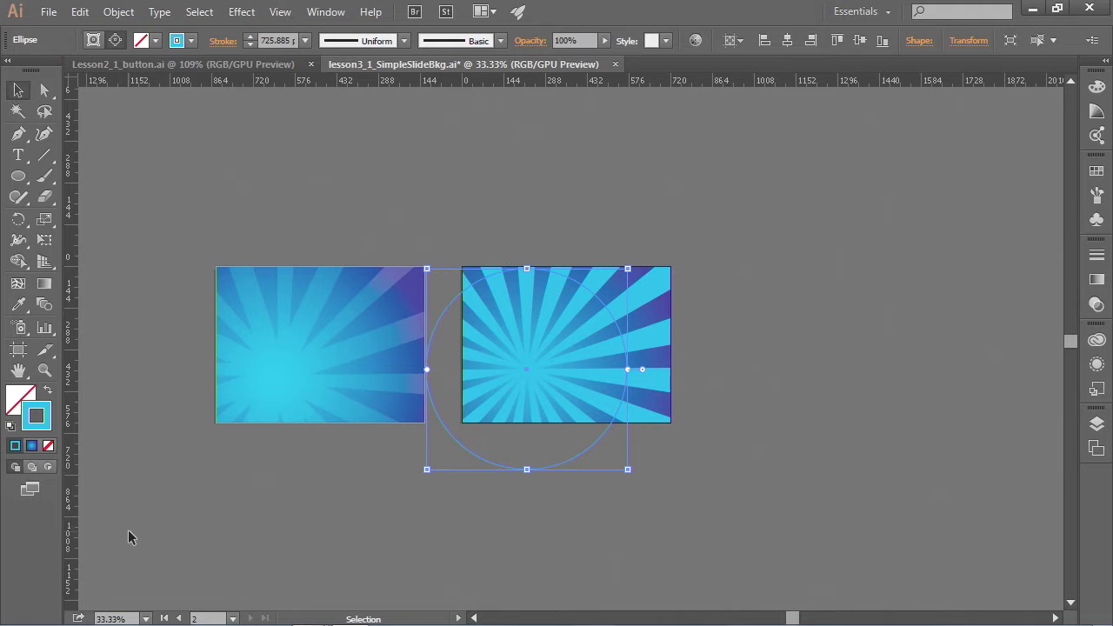
pyautogui.click(794, 487)
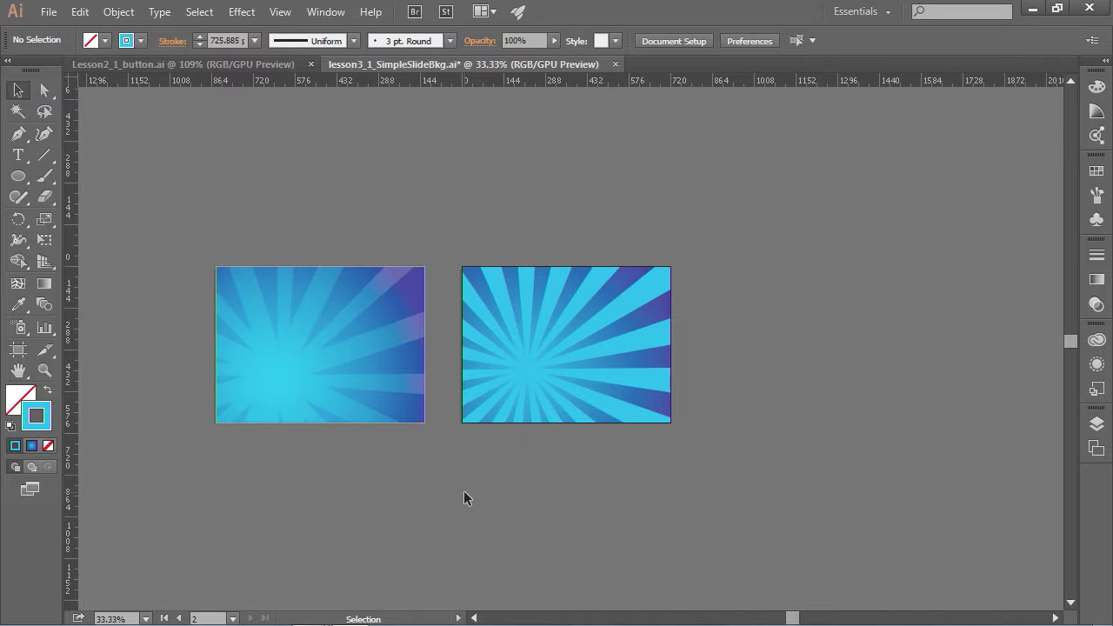
# Step: Save the document and open the second artboard's artwork in Save for Web
pyautogui.click(48, 12)
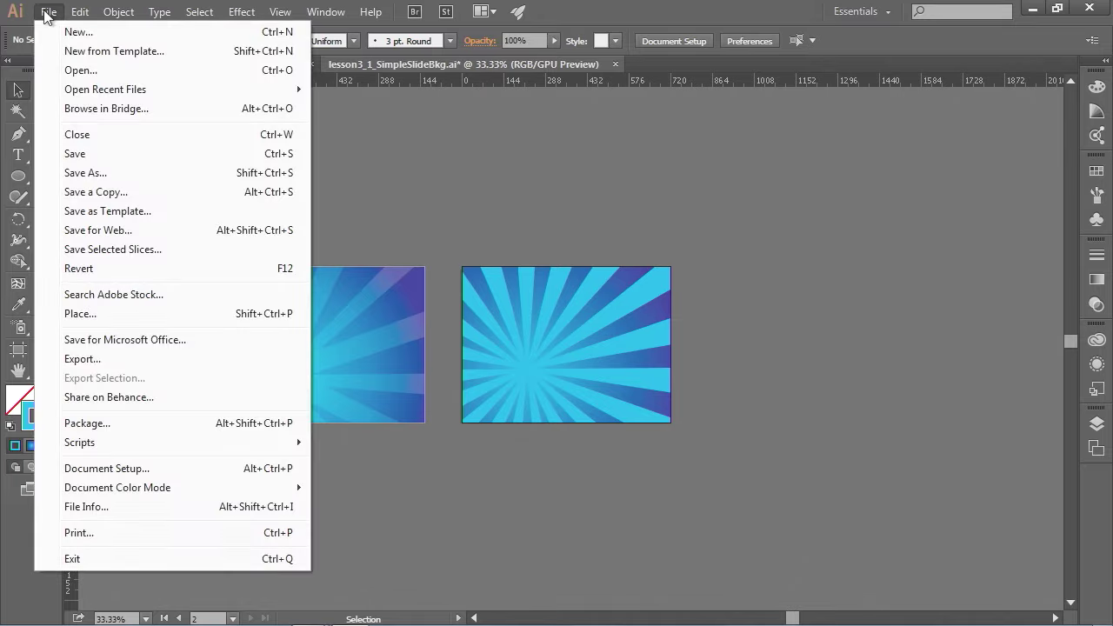
pyautogui.click(91, 155)
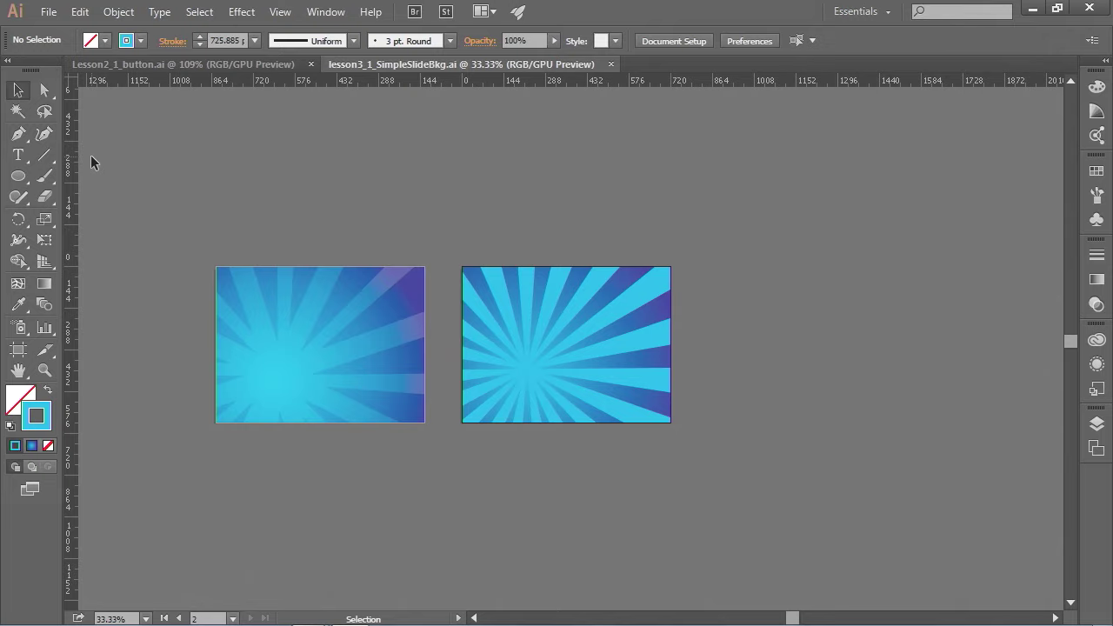
pyautogui.click(51, 13)
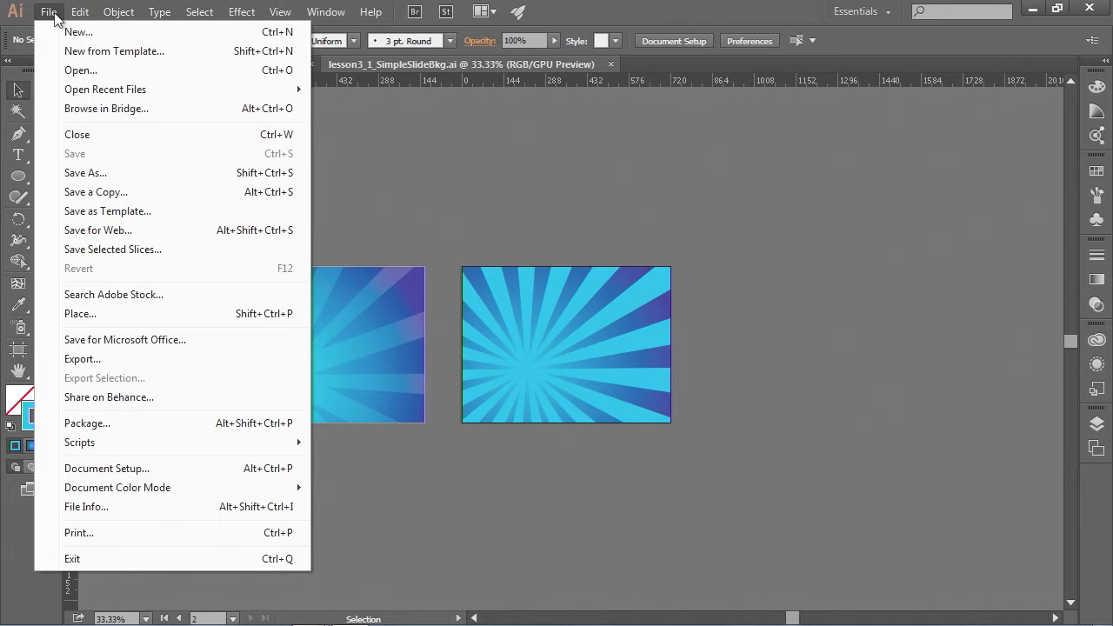
pyautogui.click(98, 235)
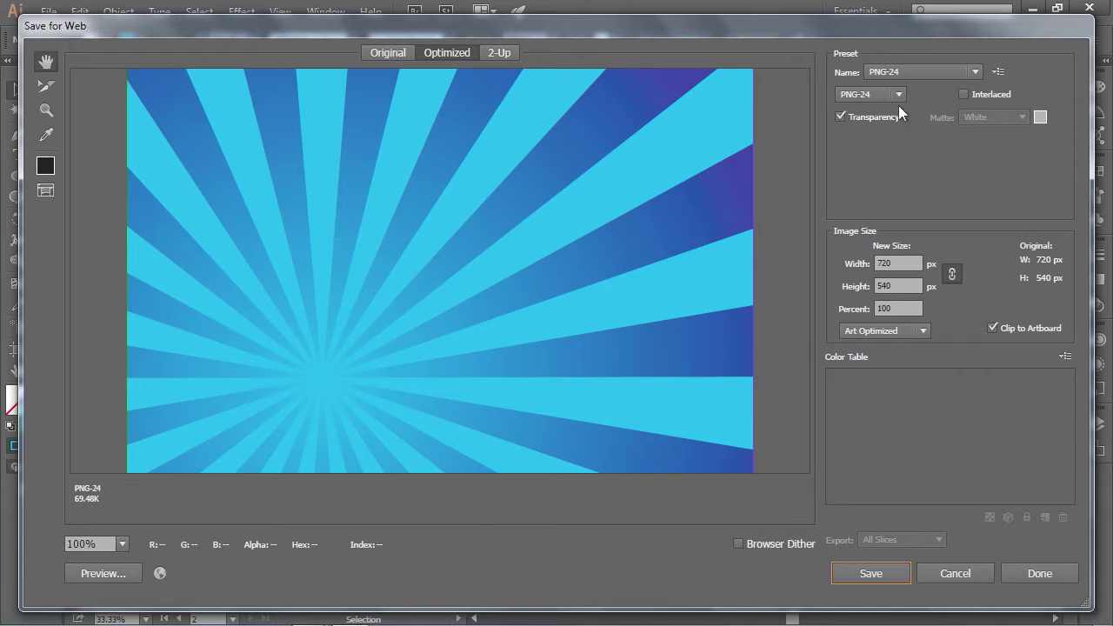
# Step: Choose the GIF 128 Dithered export preset and set its number of colors to 256
pyautogui.click(937, 71)
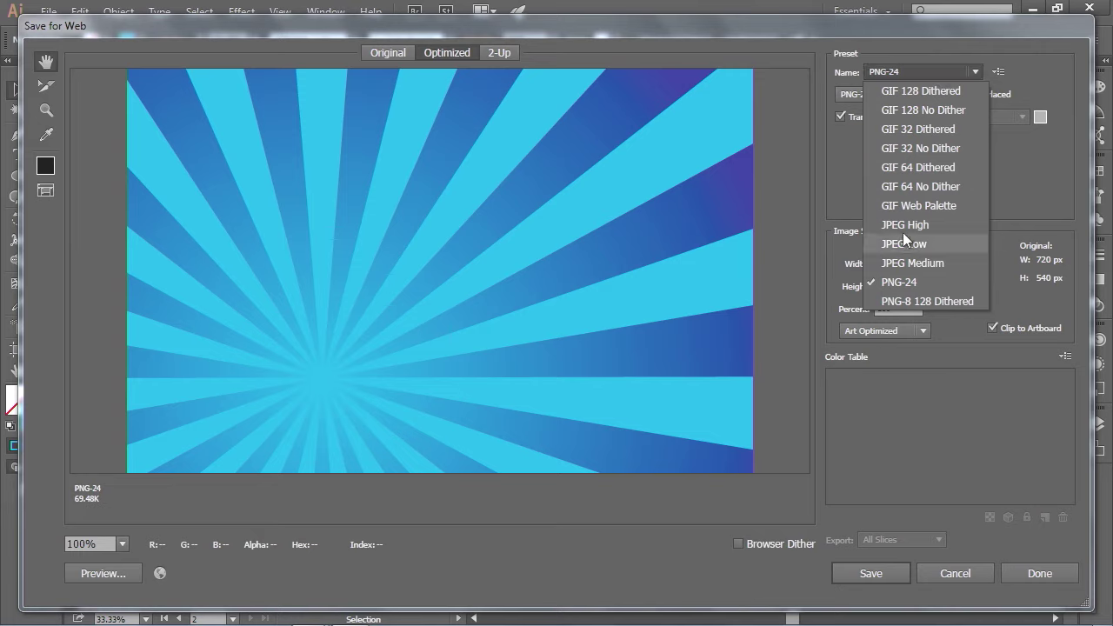
pyautogui.click(917, 88)
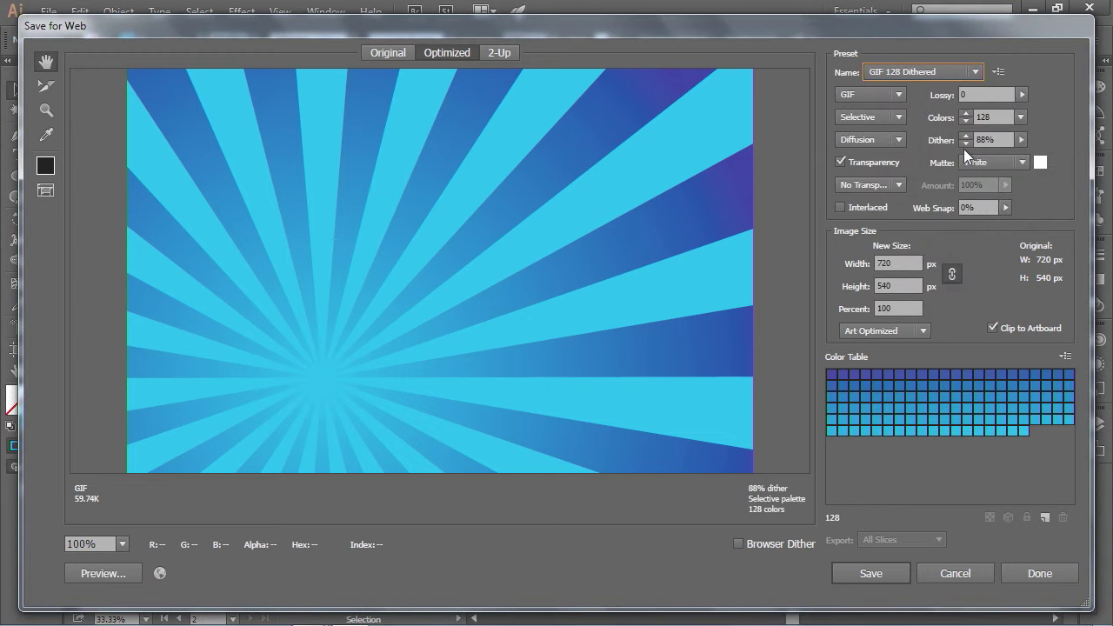
pyautogui.click(1019, 116)
pyautogui.click(1040, 270)
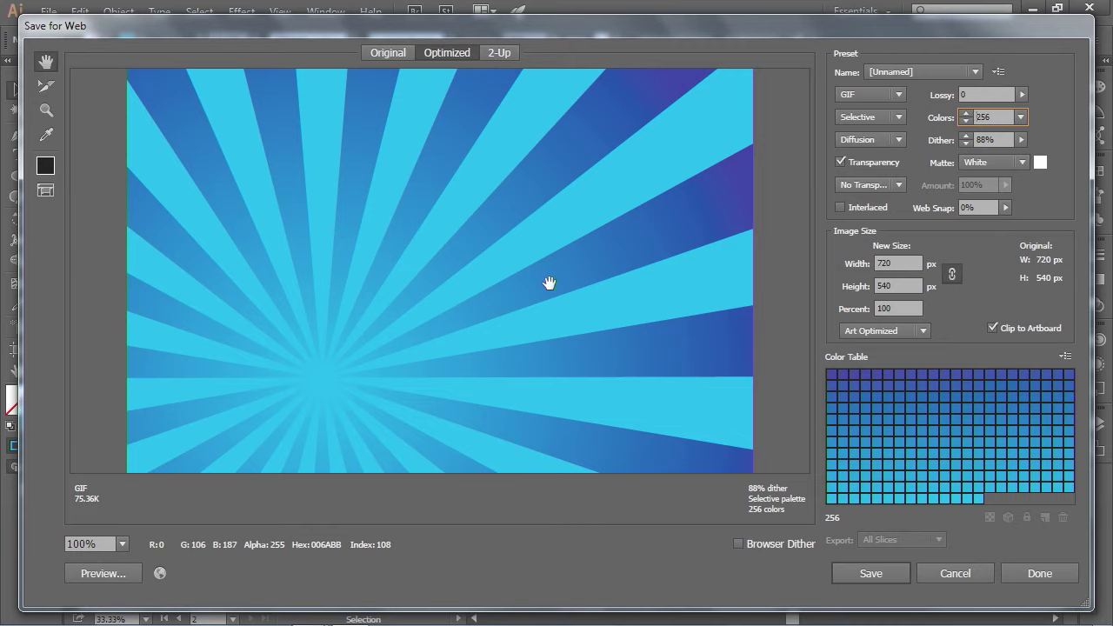
# Step: Choose the JPEG High export preset and raise its quality to 100%
pyautogui.click(916, 74)
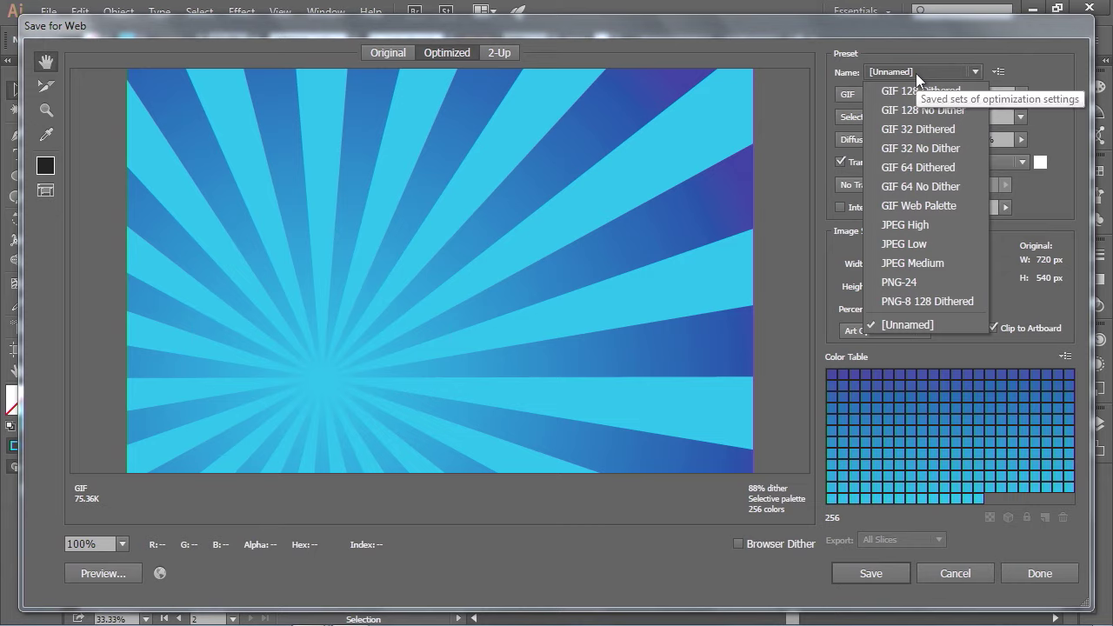
pyautogui.click(922, 226)
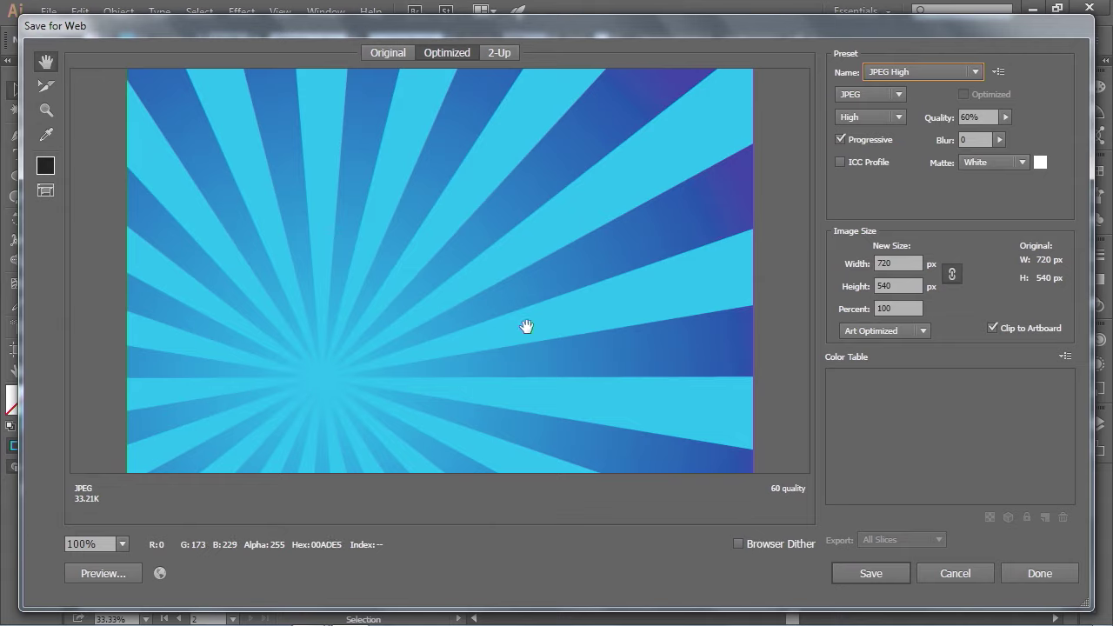
pyautogui.click(946, 71)
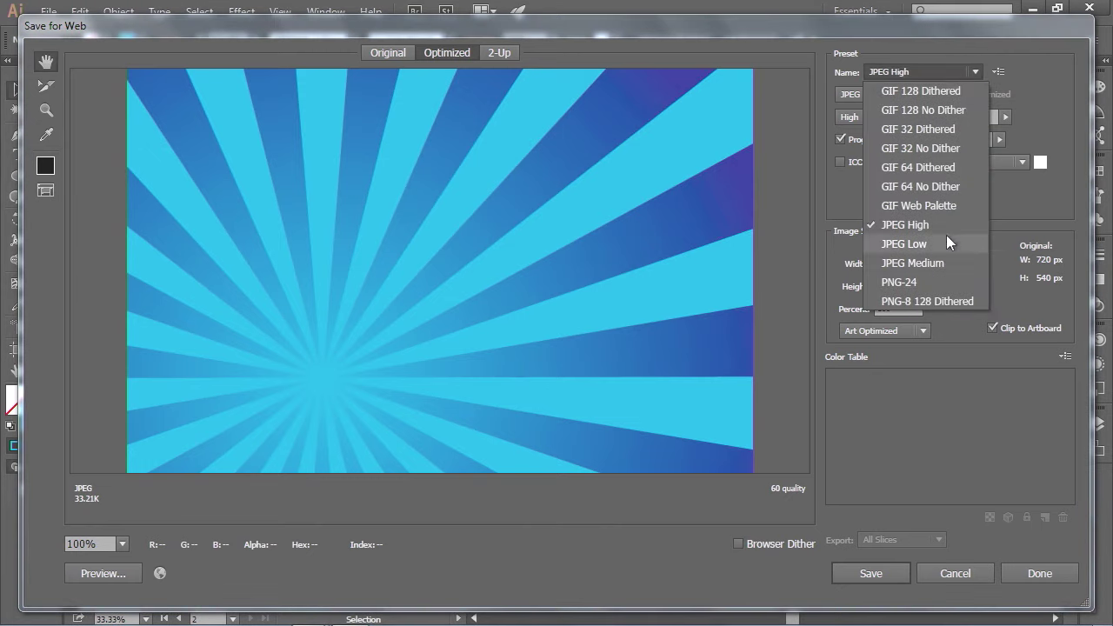
pyautogui.click(1027, 102)
pyautogui.click(1003, 118)
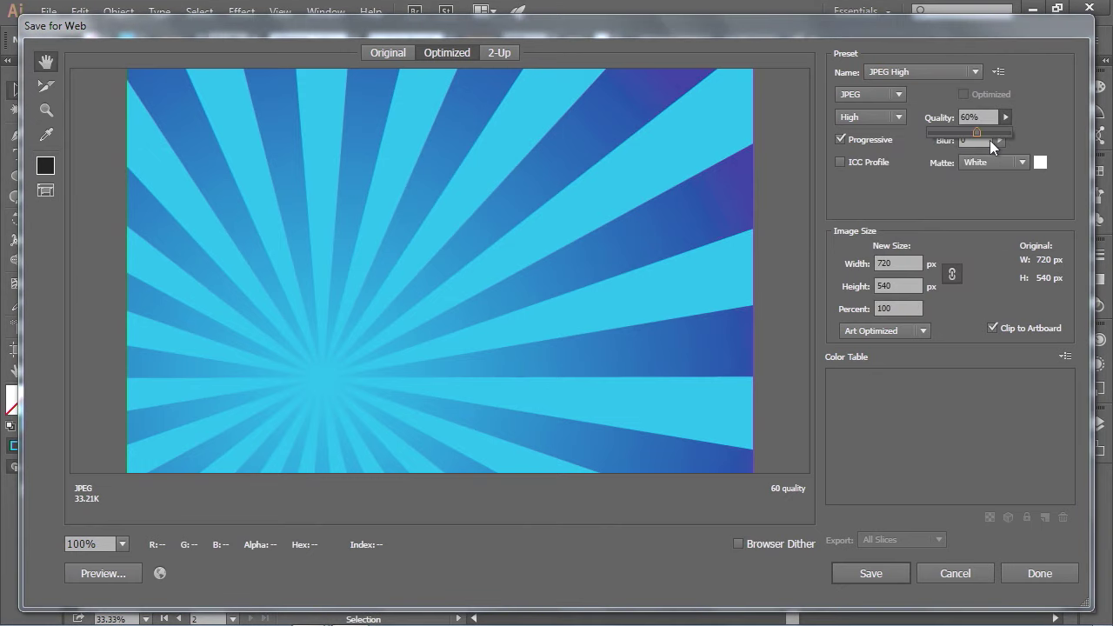
pyautogui.moveTo(978, 134); pyautogui.dragTo(1029, 123)
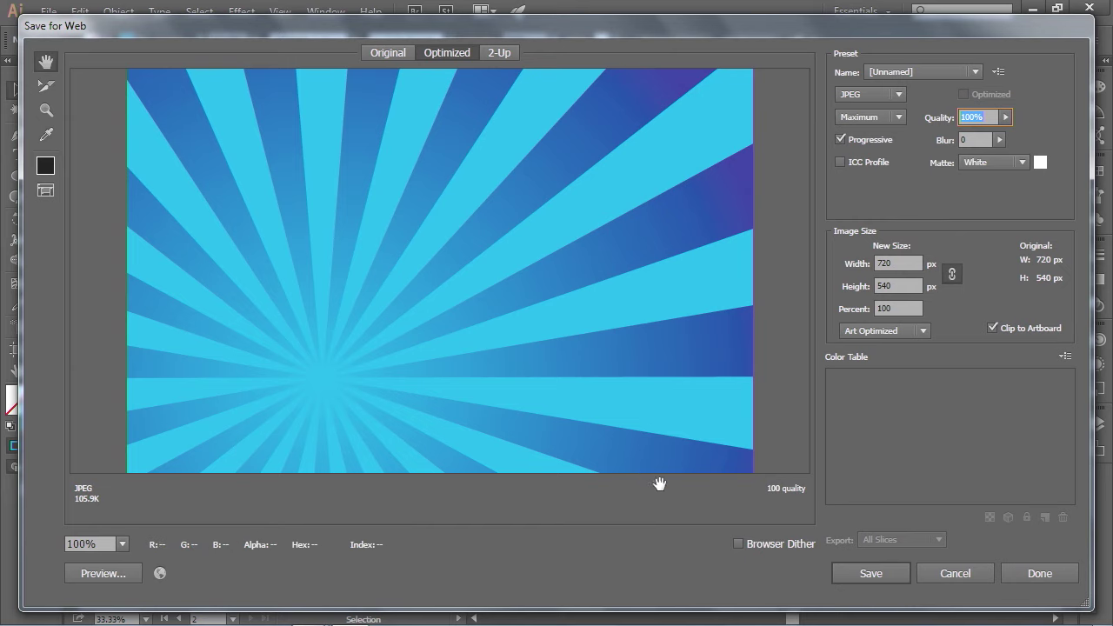
# Step: Save the optimized image as starburstBackdrop.jpg in the IllustratorForElearning folder
pyautogui.click(872, 574)
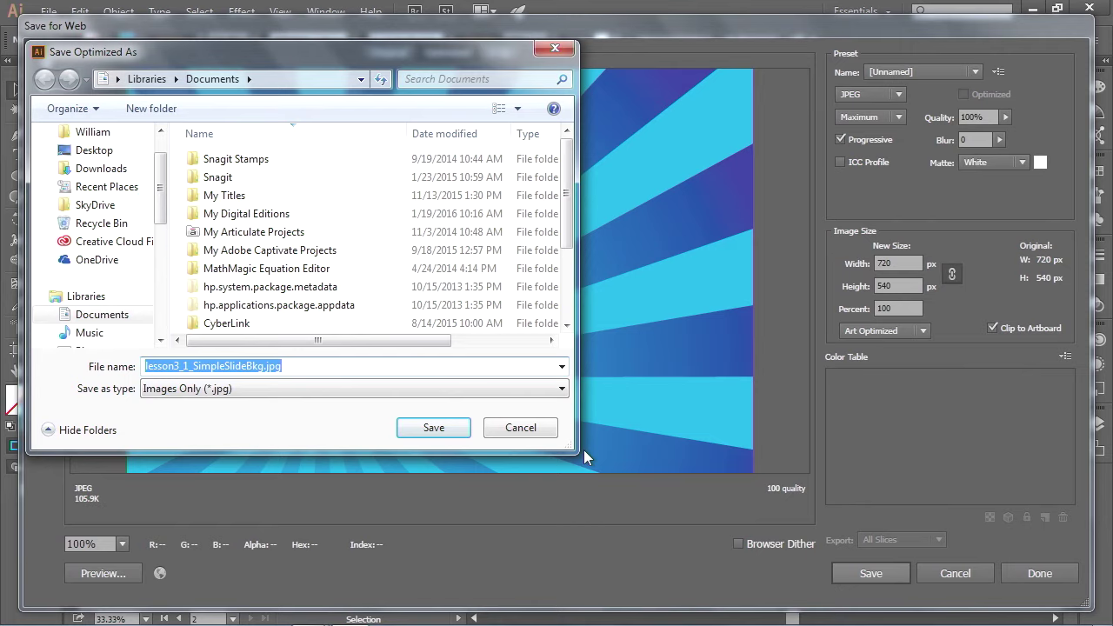
pyautogui.write('s')
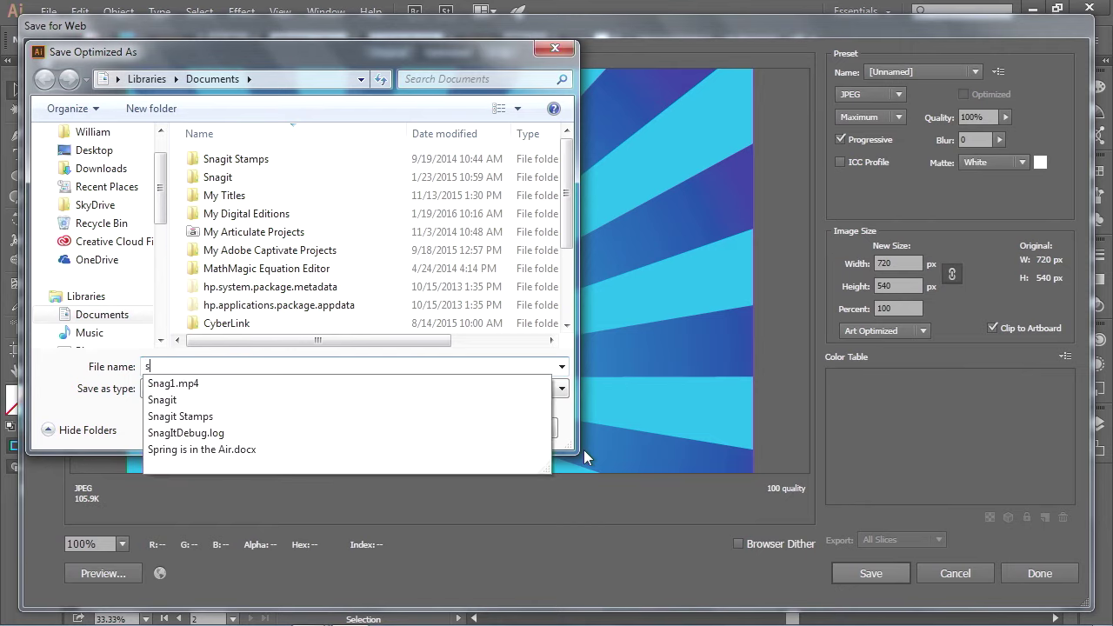
pyautogui.write('tarburstBa c')
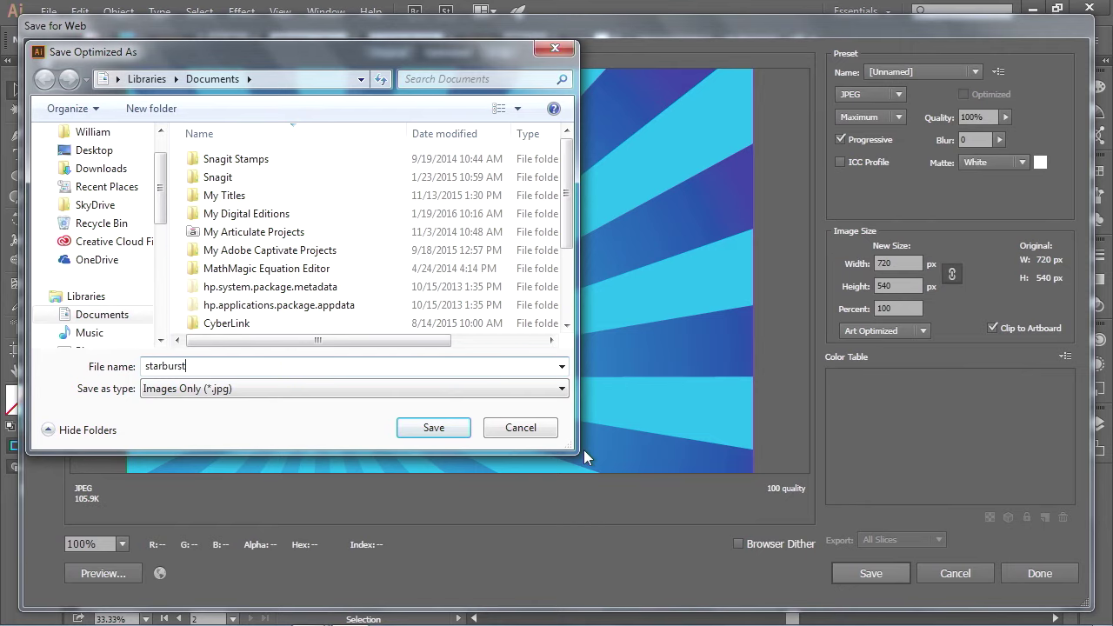
pyautogui.press('BackSpace')
pyautogui.press('BackSpace')
pyautogui.write('ckdrop')
pyautogui.click(93, 131)
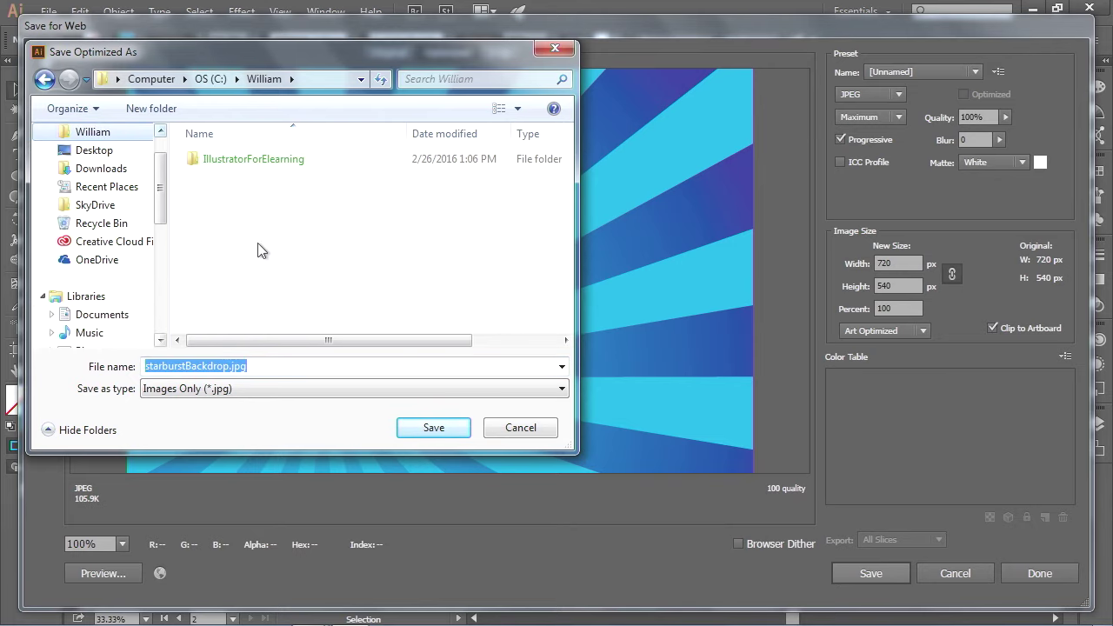
pyautogui.doubleClick(205, 160)
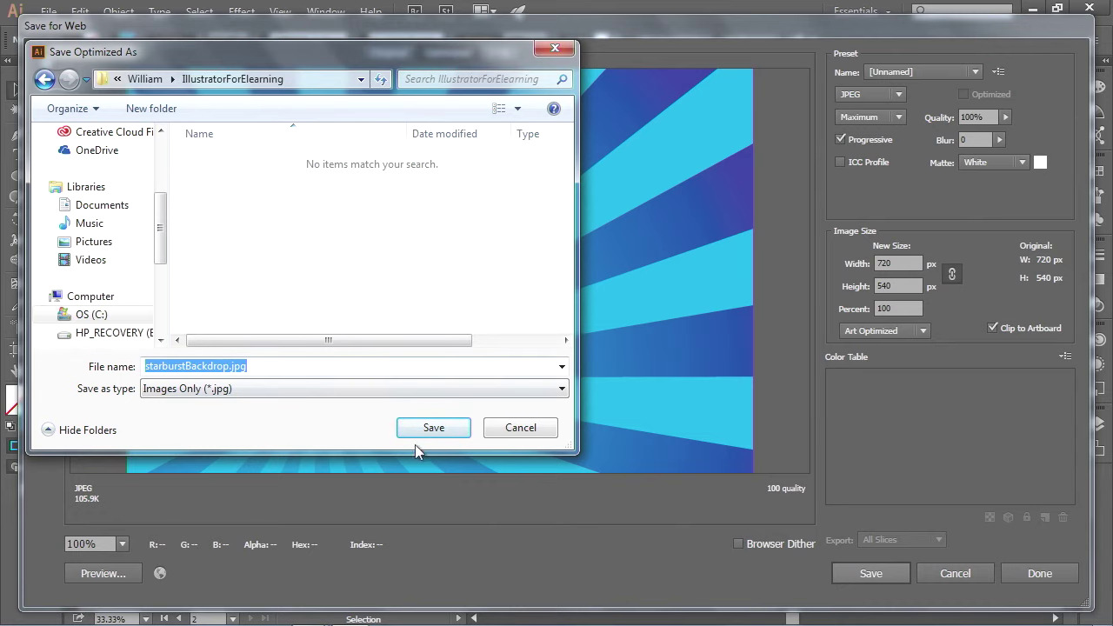
pyautogui.click(440, 428)
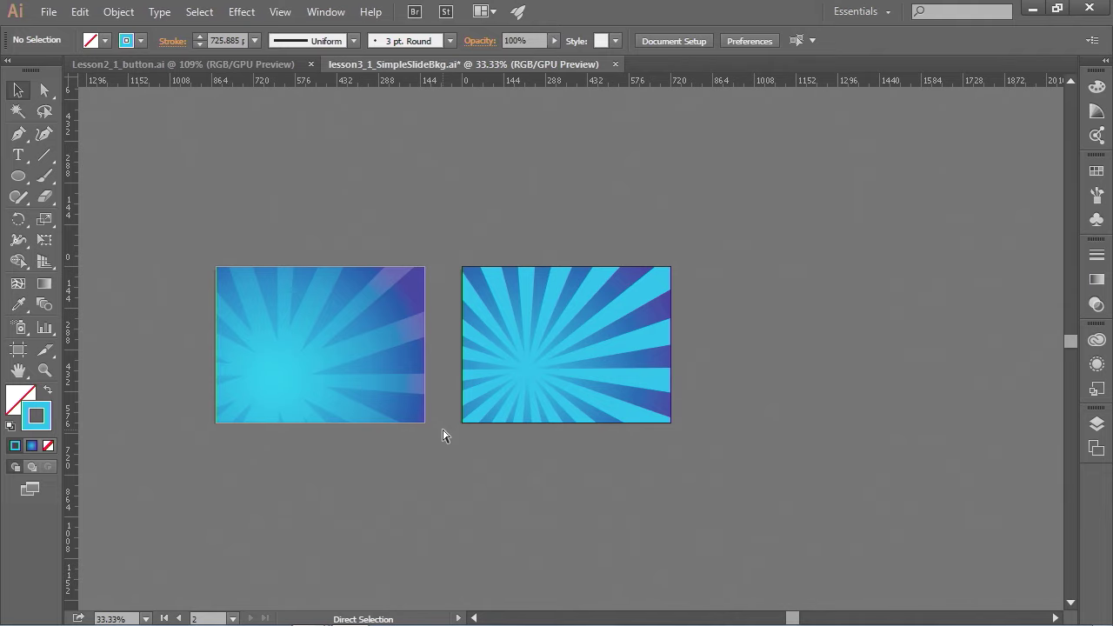
# Step: Switch to the Lesson2_1_button.ai document and save it for Microsoft Office as Lesson2_1_button.png in the IllustratorForElearning folder
pyautogui.hotkey('ctrl', '=')
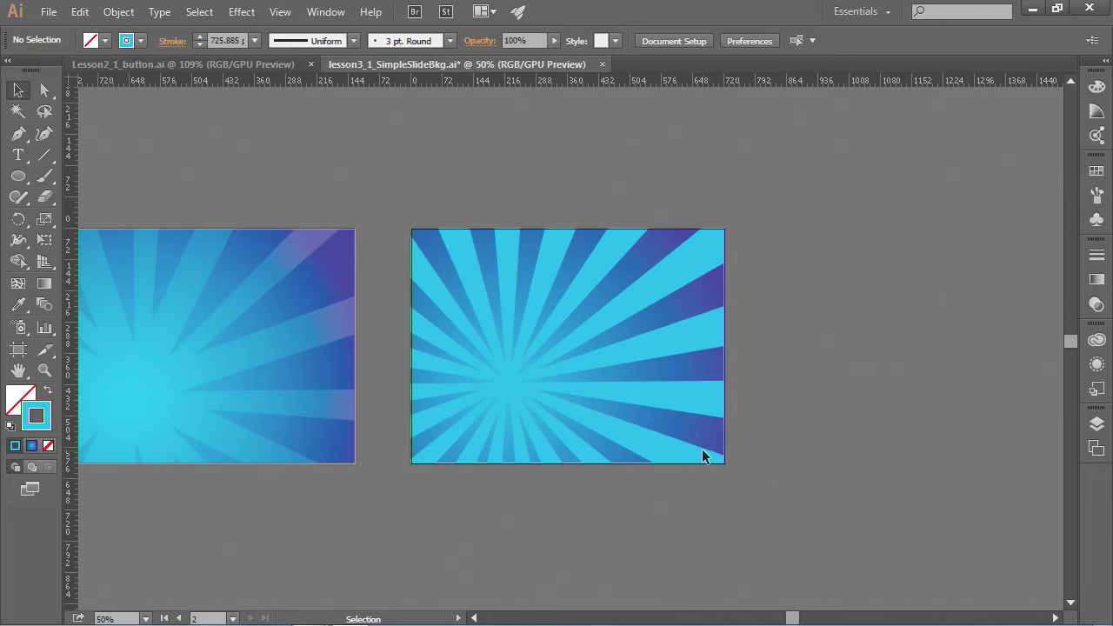
pyautogui.click(286, 319)
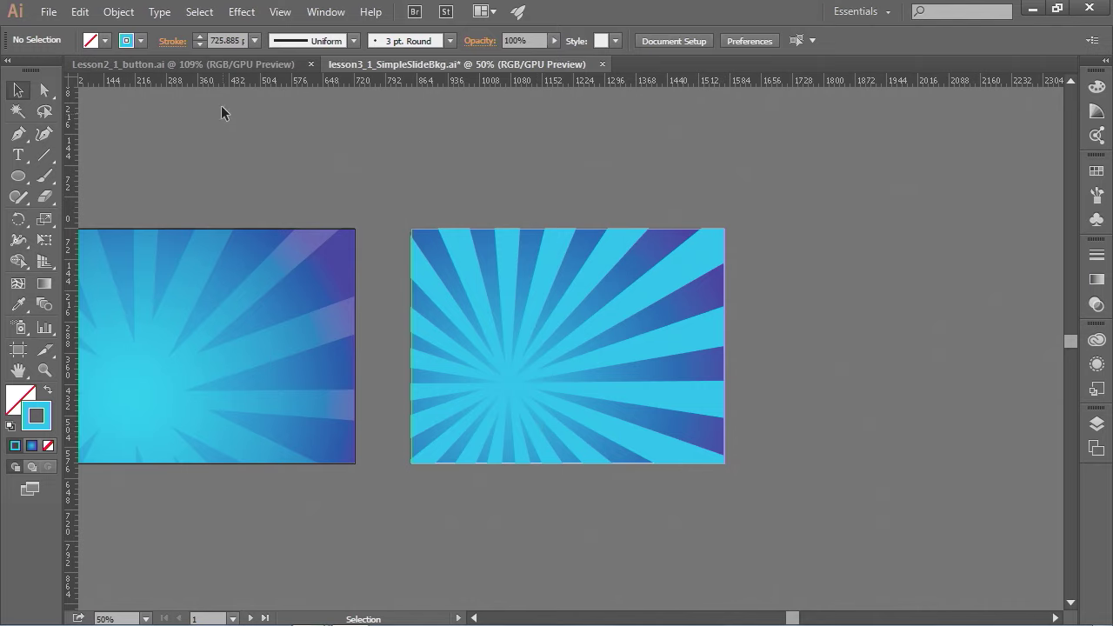
pyautogui.click(229, 65)
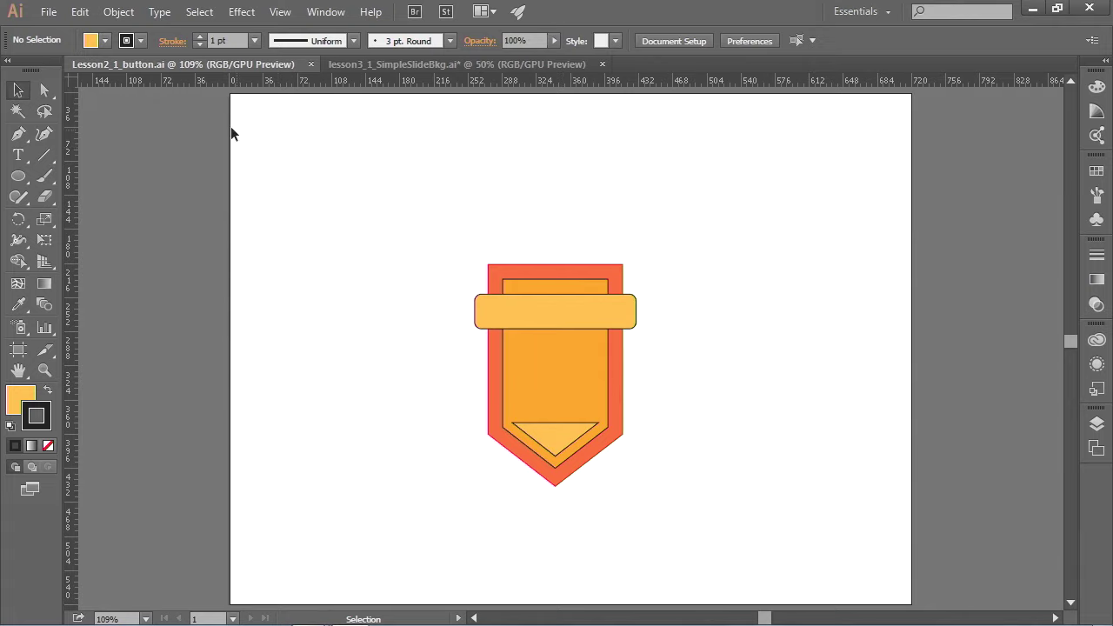
pyautogui.click(49, 12)
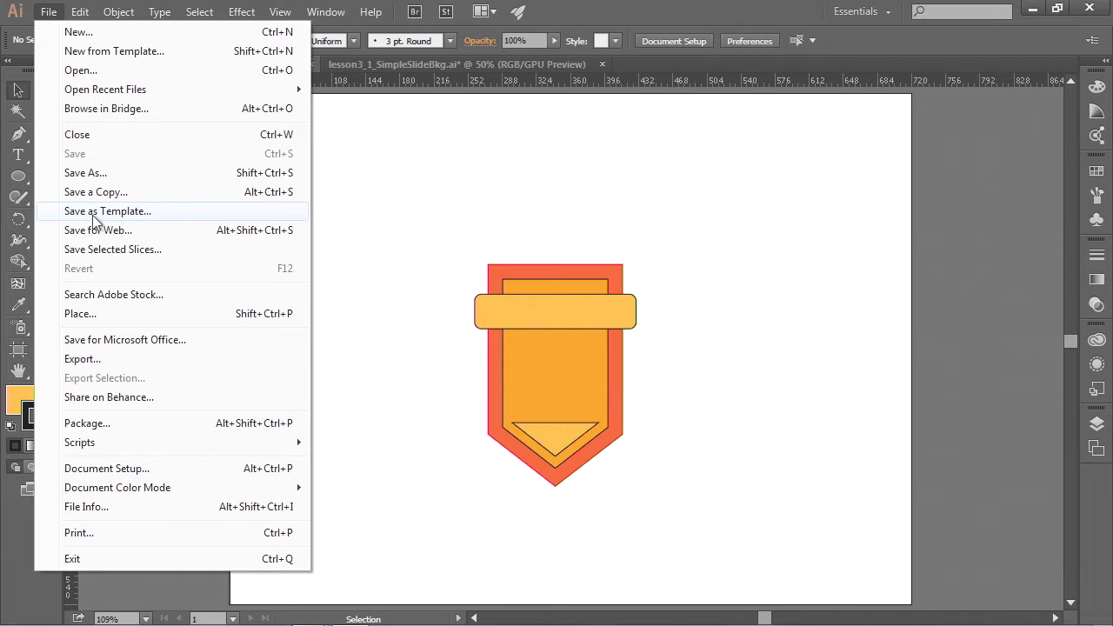
pyautogui.click(123, 341)
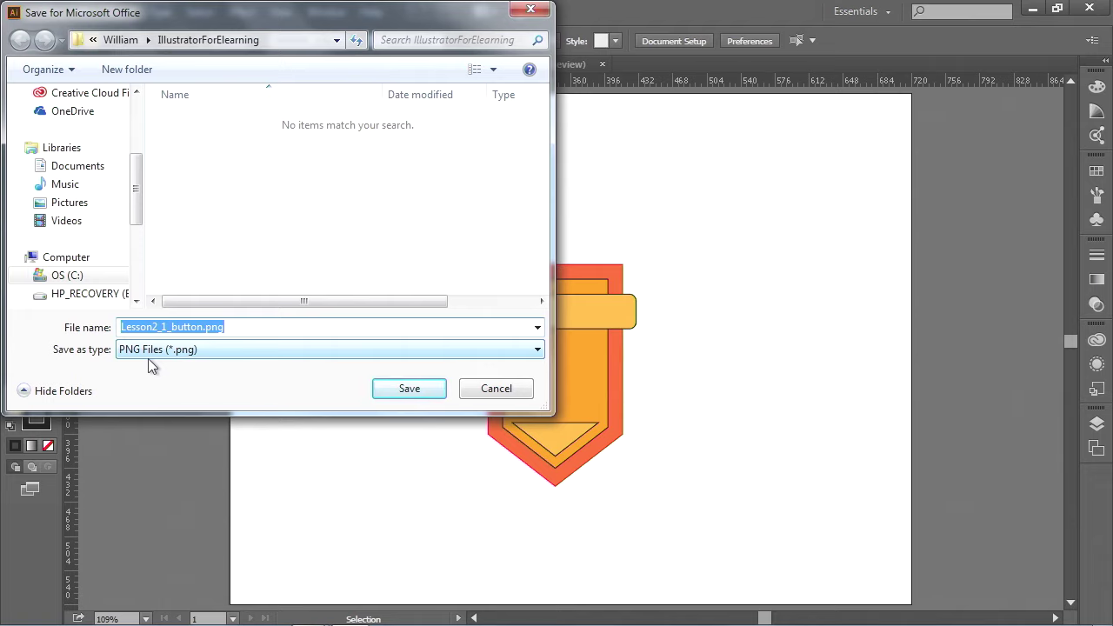
pyautogui.click(151, 355)
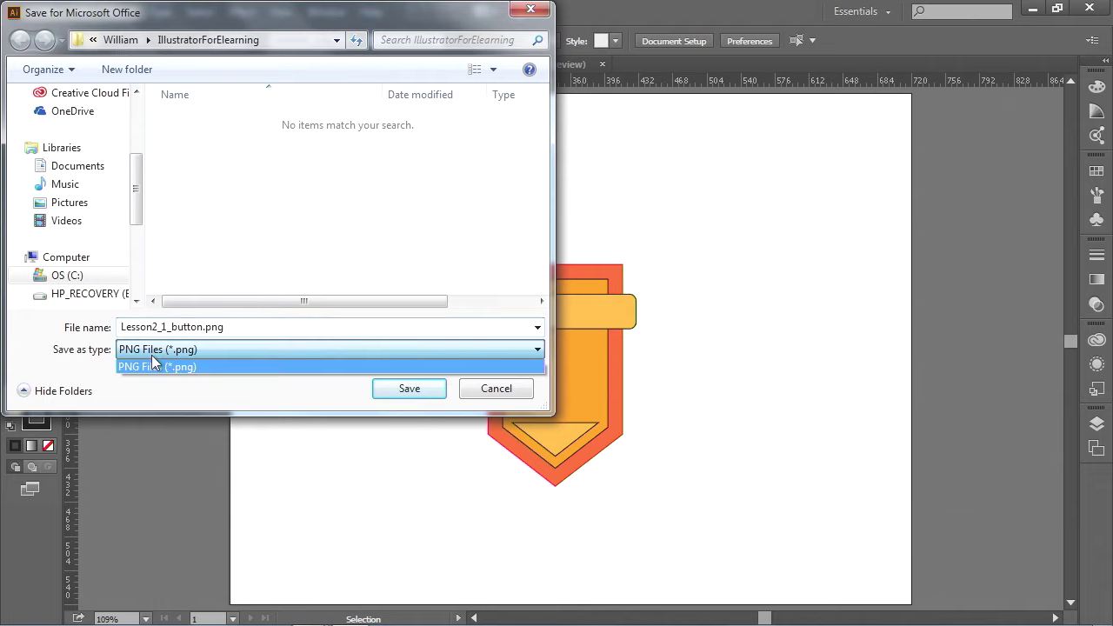
pyautogui.click(159, 370)
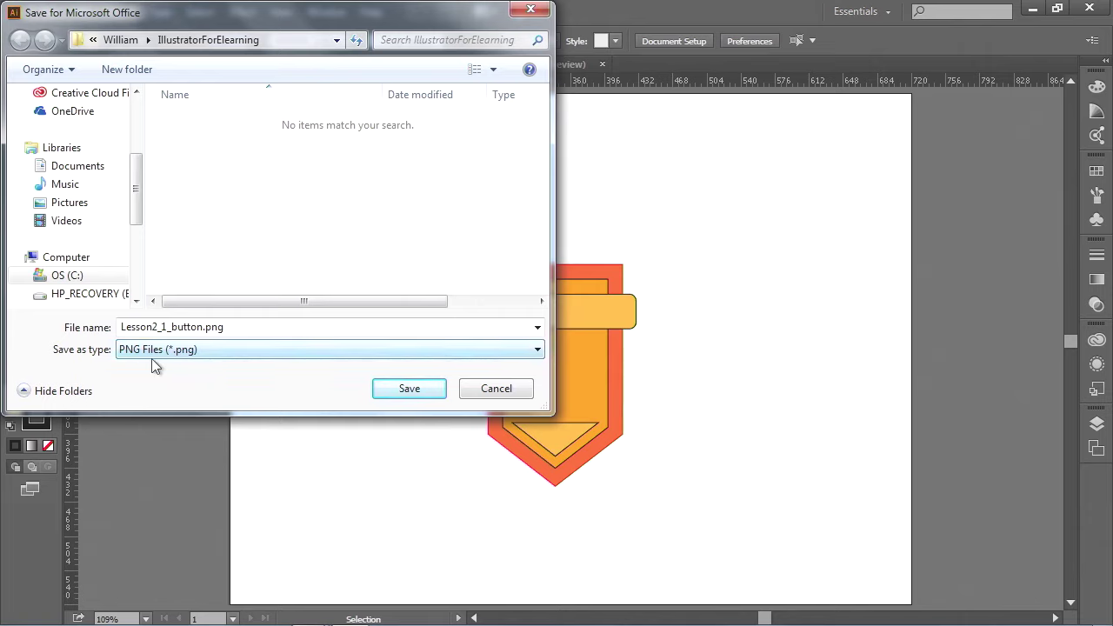
pyautogui.click(423, 391)
pyautogui.click(423, 390)
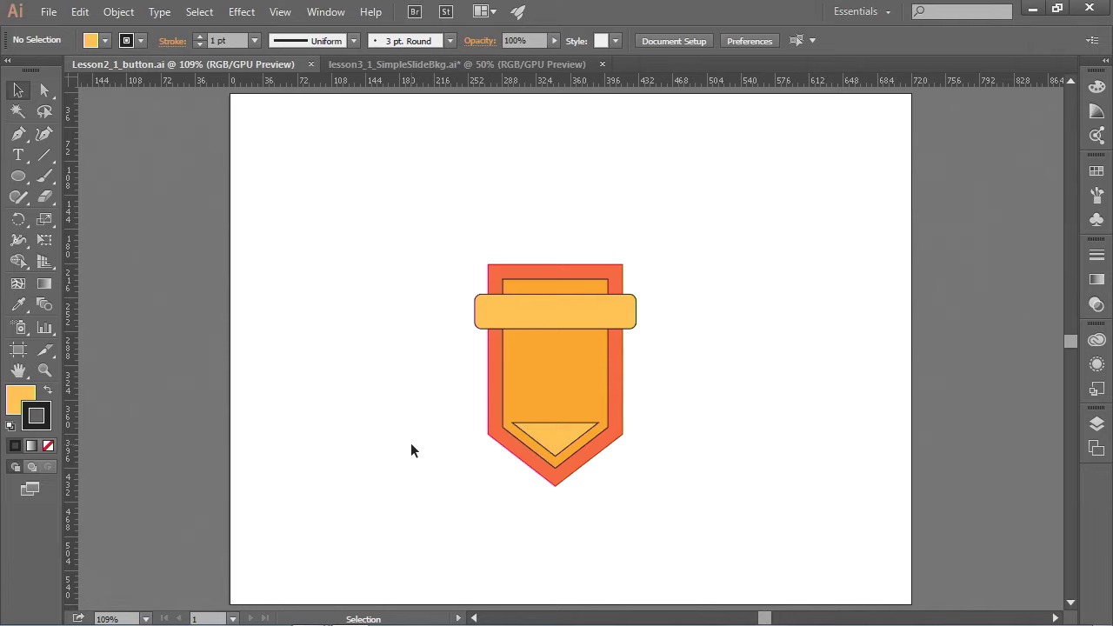
# Step: Open the button artwork in Save for Web, choose the PNG-24 preset and turn off clipping to the artboard
pyautogui.click(49, 12)
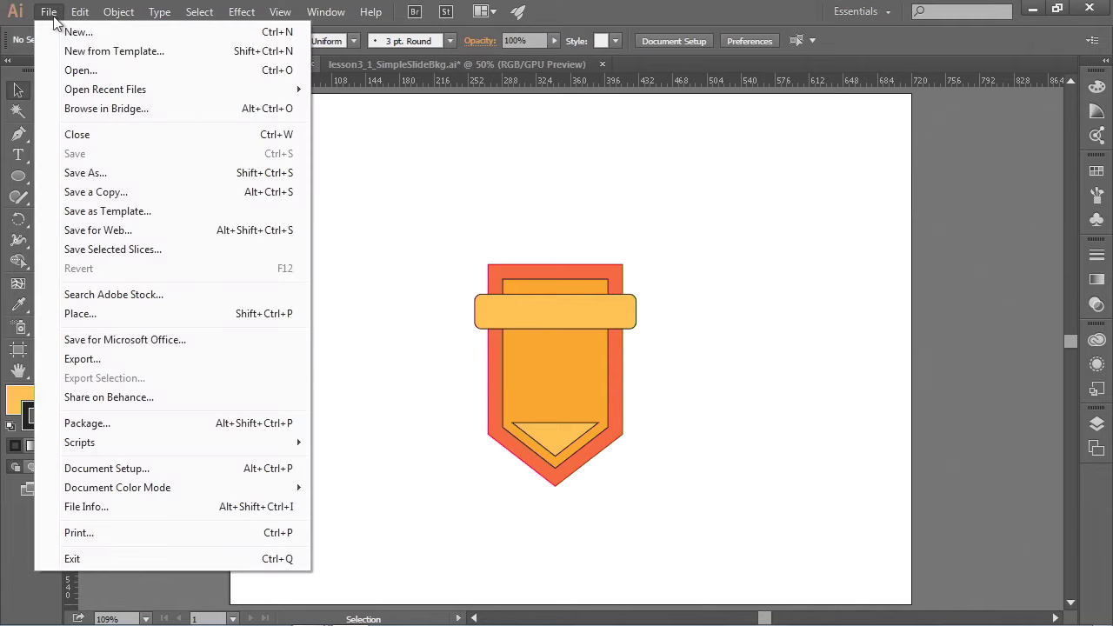
pyautogui.click(129, 232)
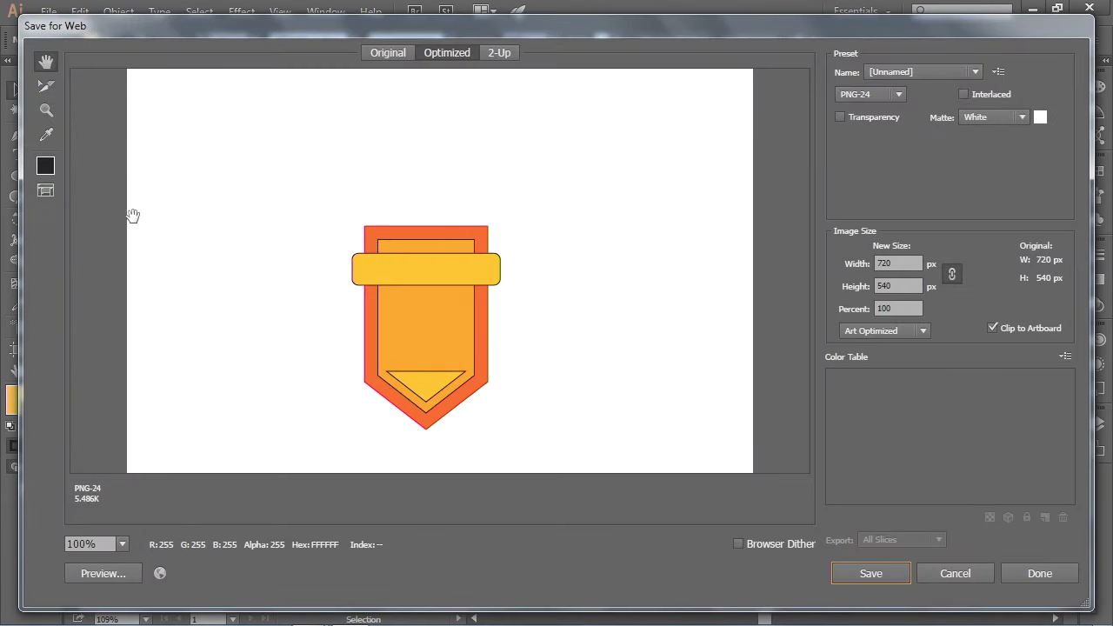
pyautogui.click(933, 72)
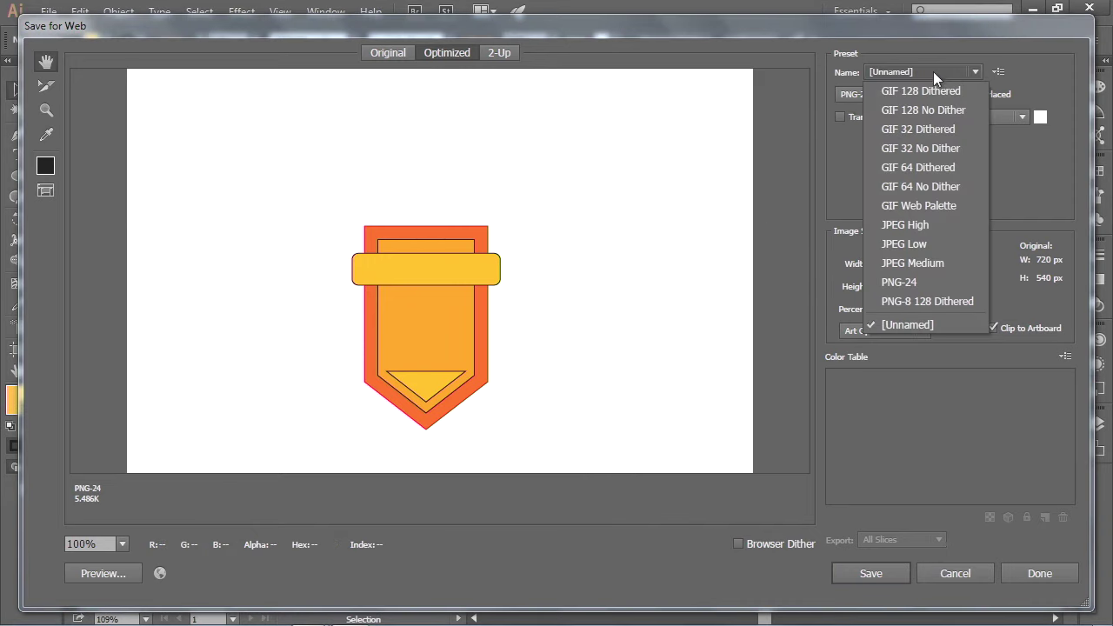
pyautogui.click(947, 280)
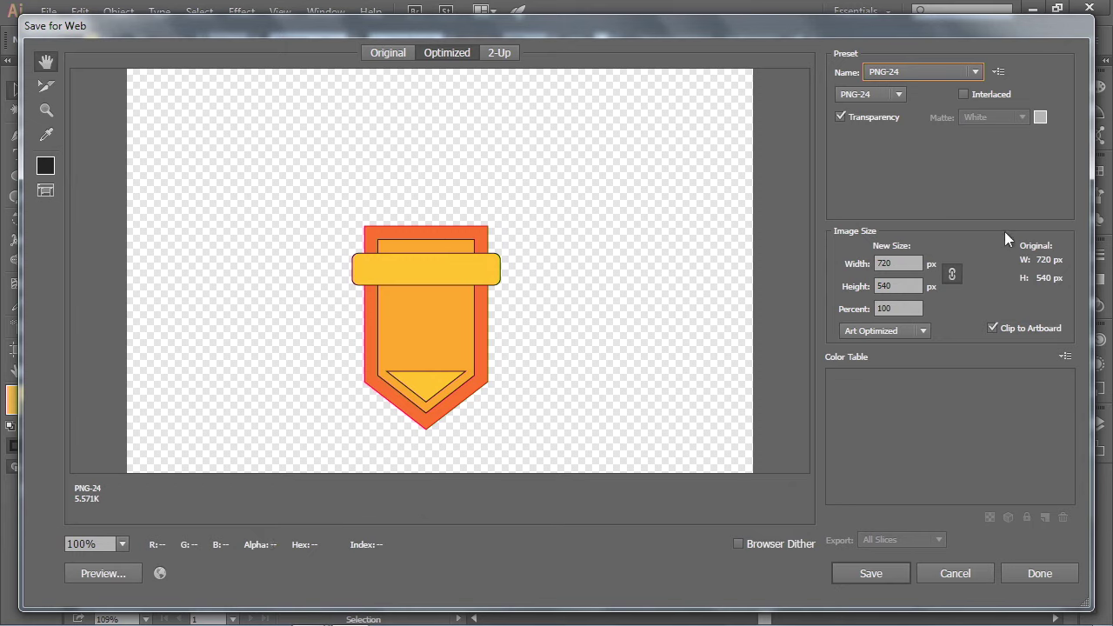
pyautogui.click(1037, 325)
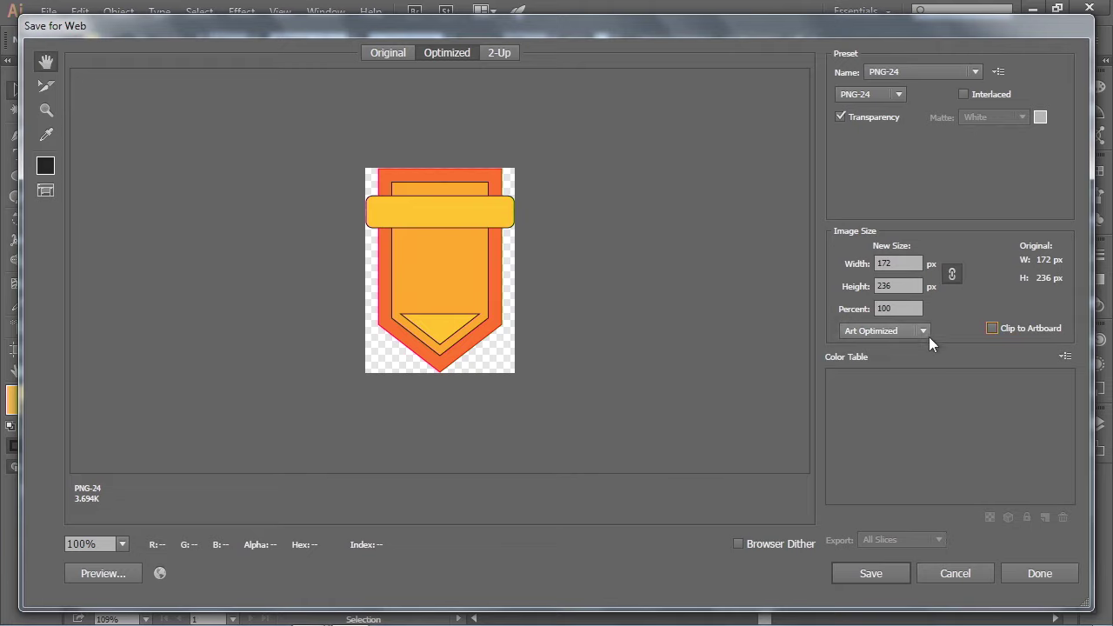
# Step: Save the optimized button image as Lesson2_1_button2.png in the IllustratorForElearning folder
pyautogui.click(871, 573)
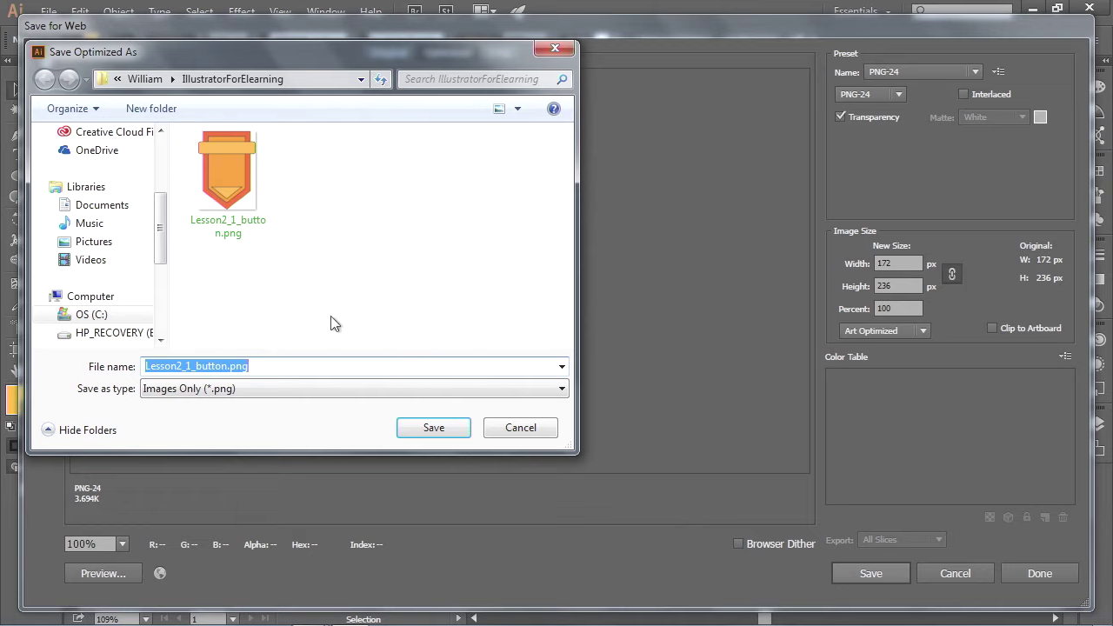
pyautogui.click(228, 369)
pyautogui.write('2')
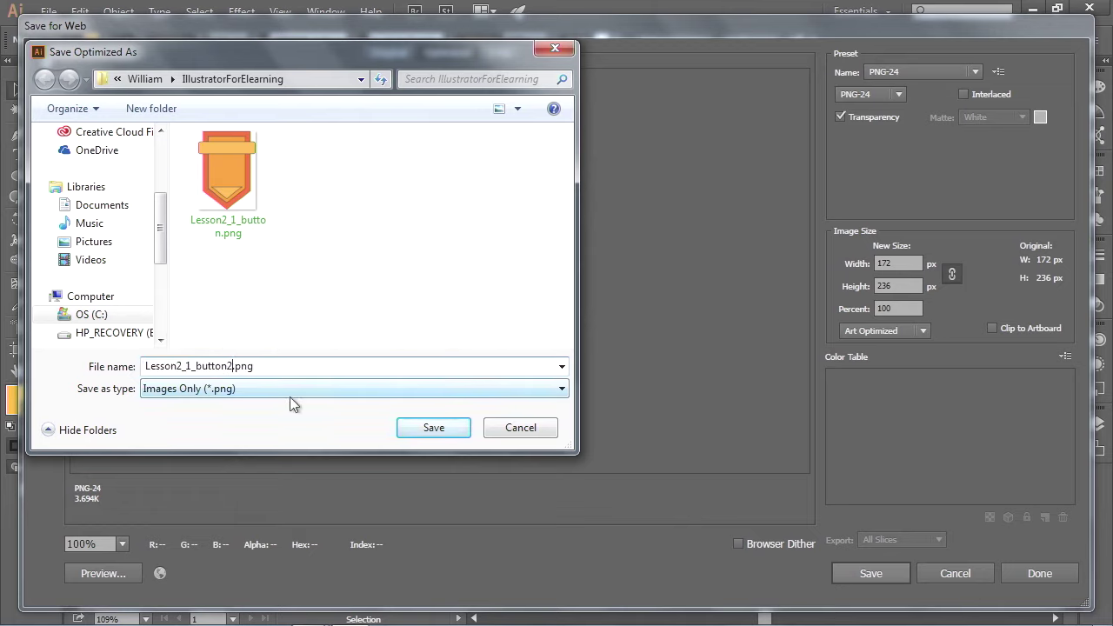
pyautogui.click(416, 428)
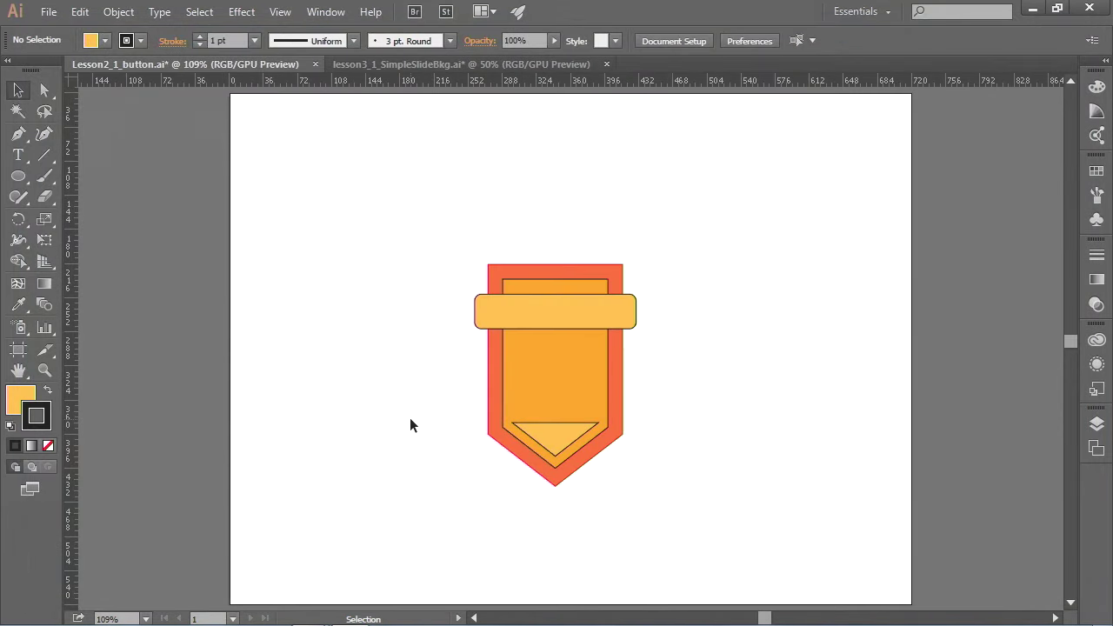